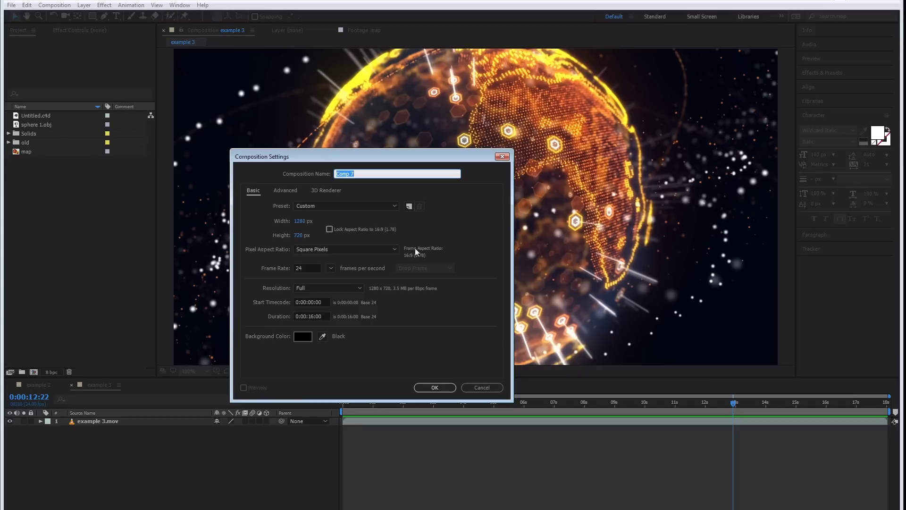
- Create the new composition as main and add a black 1280 x 720 solid named form to it
{"action": "type", "text": "ma"}
{"action": "key", "text": "Return"}
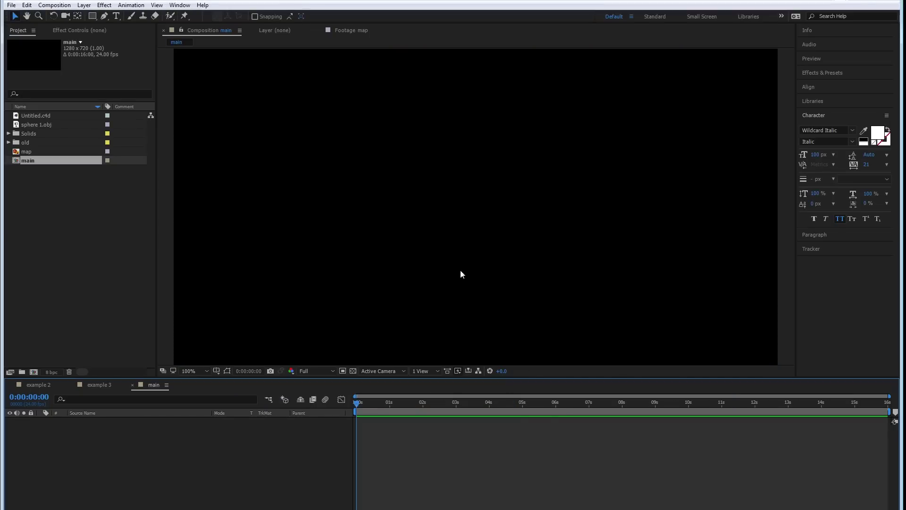
{"action": "right_click", "coordinate": [179, 456]}
{"action": "mouse_move", "coordinate": [220, 355]}
{"action": "left_click", "coordinate": [318, 377]}
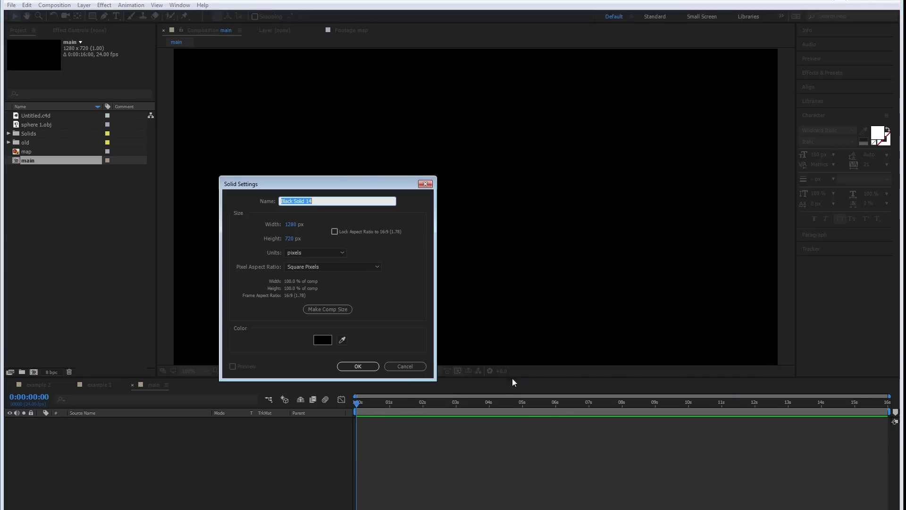
{"action": "type", "text": "form"}
{"action": "key", "text": "Return"}
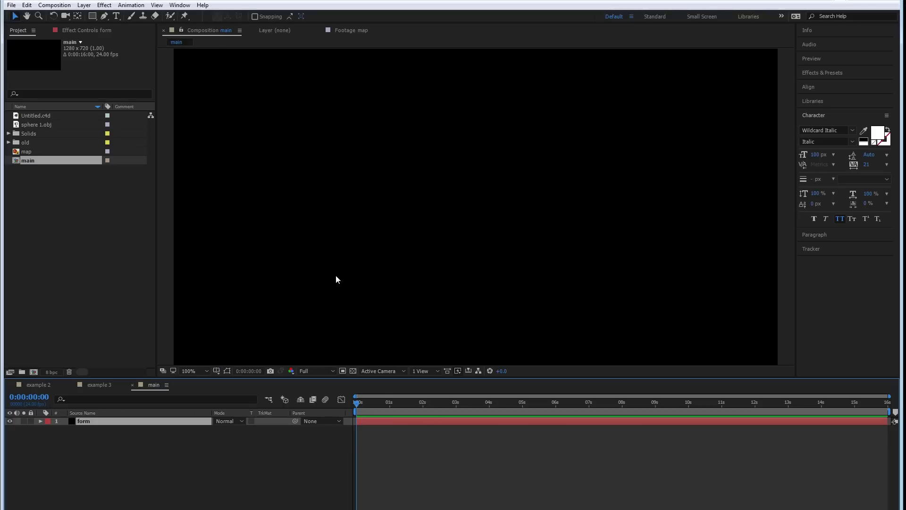
- Apply the Form particle effect to the form layer
{"action": "right_click", "coordinate": [116, 420]}
{"action": "mouse_move", "coordinate": [171, 172]}
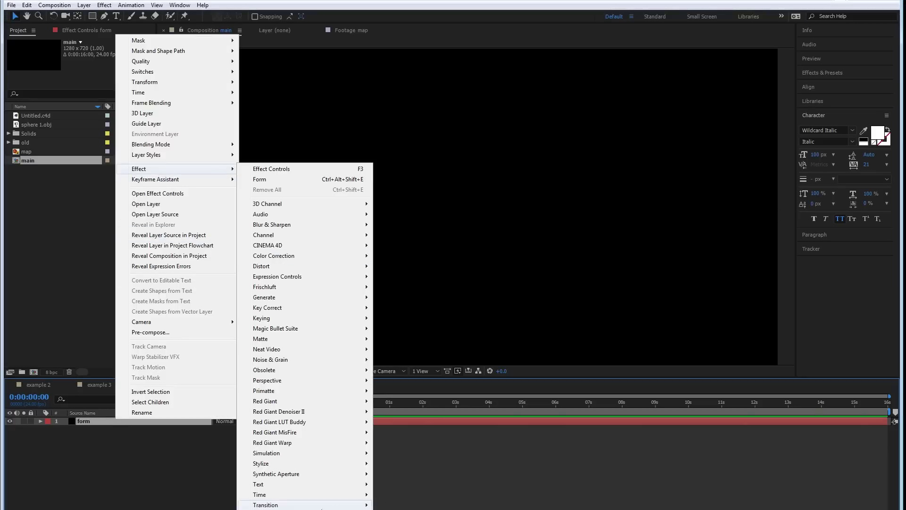
{"action": "mouse_move", "coordinate": [340, 508]}
{"action": "left_click", "coordinate": [400, 443]}
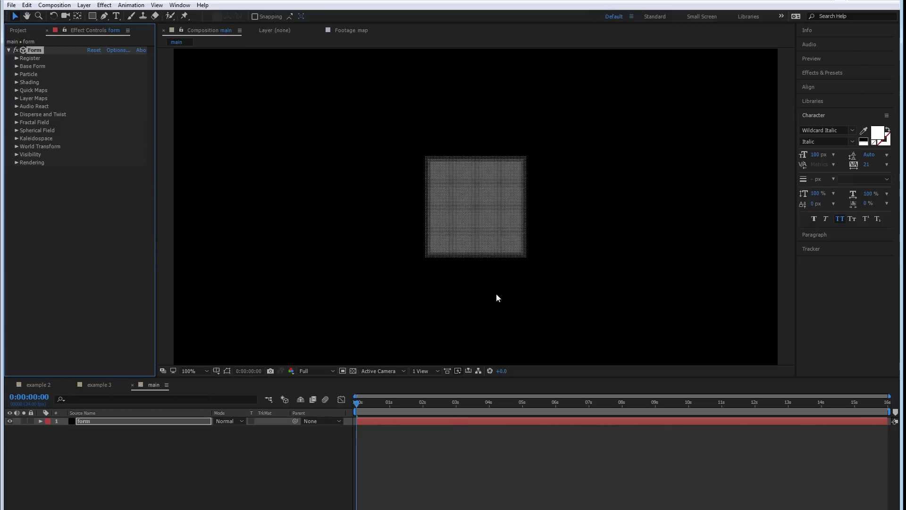
- Set the Form effect's base form to Sphere - Layered with 1 sphere layer
{"action": "left_click", "coordinate": [16, 66]}
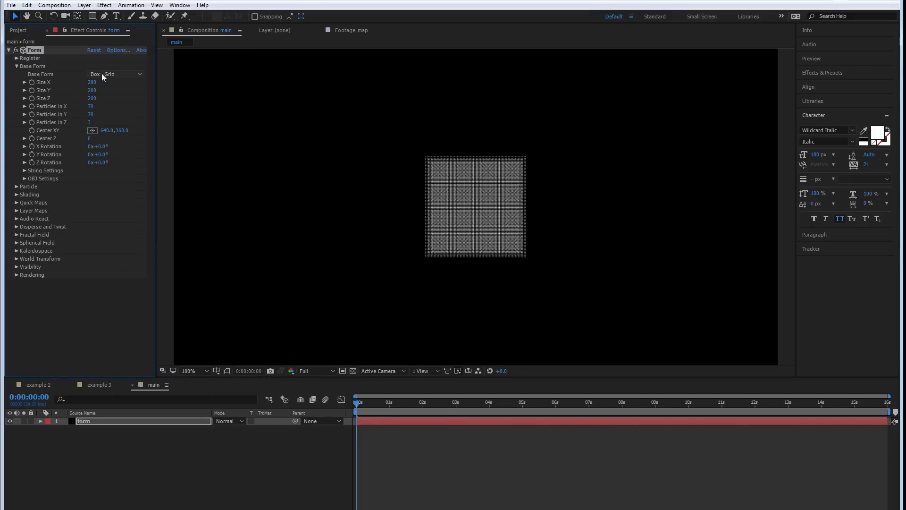
{"action": "left_click", "coordinate": [124, 75]}
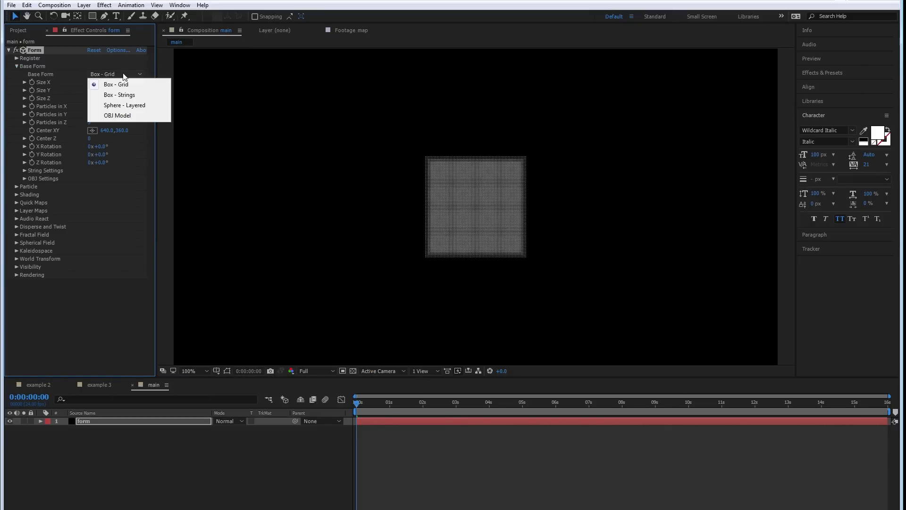
{"action": "left_click", "coordinate": [125, 105]}
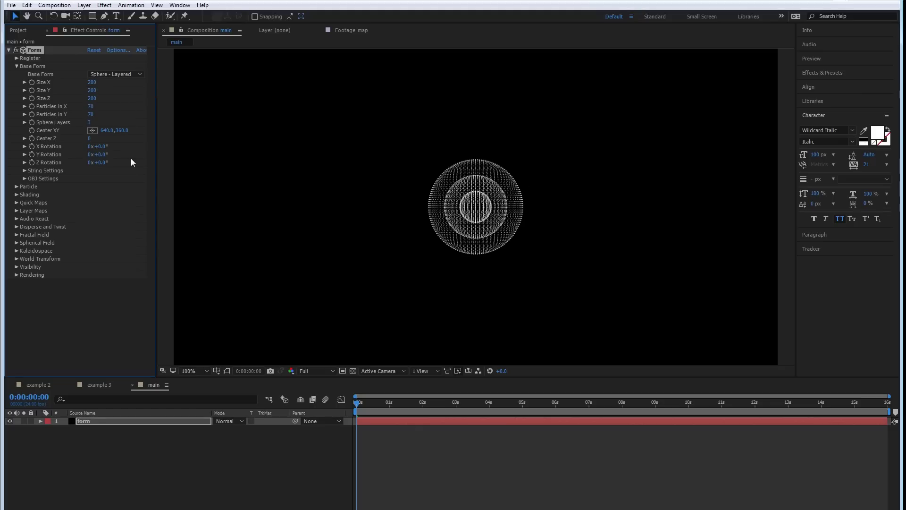
{"action": "type", "text": "1"}
{"action": "key", "text": "Return"}
- Set the base form's Size X, Size Y and Size Z to 500 each
{"action": "left_click", "coordinate": [89, 82]}
{"action": "type", "text": "500"}
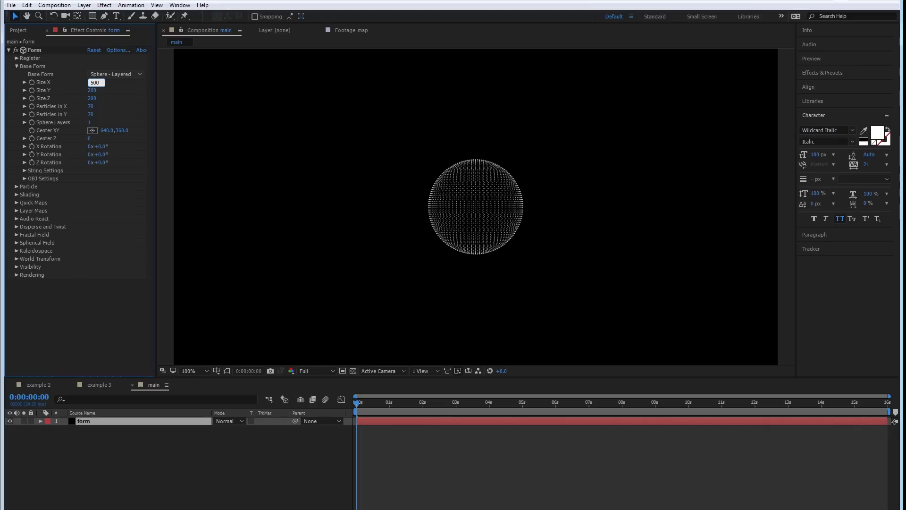
{"action": "key", "text": "Tab"}
{"action": "type", "text": "500"}
{"action": "key", "text": "Tab"}
{"action": "type", "text": "500"}
{"action": "key", "text": "Return"}
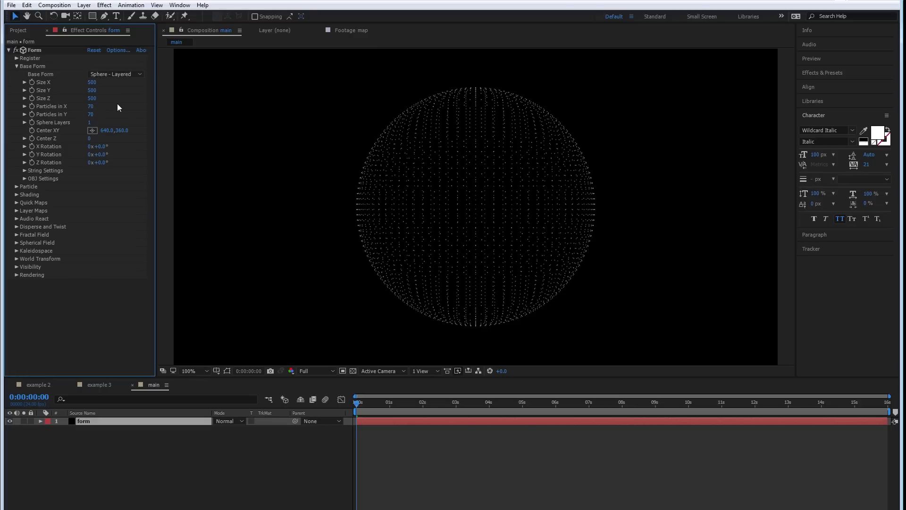
- Set the base form's particles to 400 in X and 200 in Y
{"action": "left_click", "coordinate": [91, 106]}
{"action": "type", "text": "400"}
{"action": "key", "text": "Tab"}
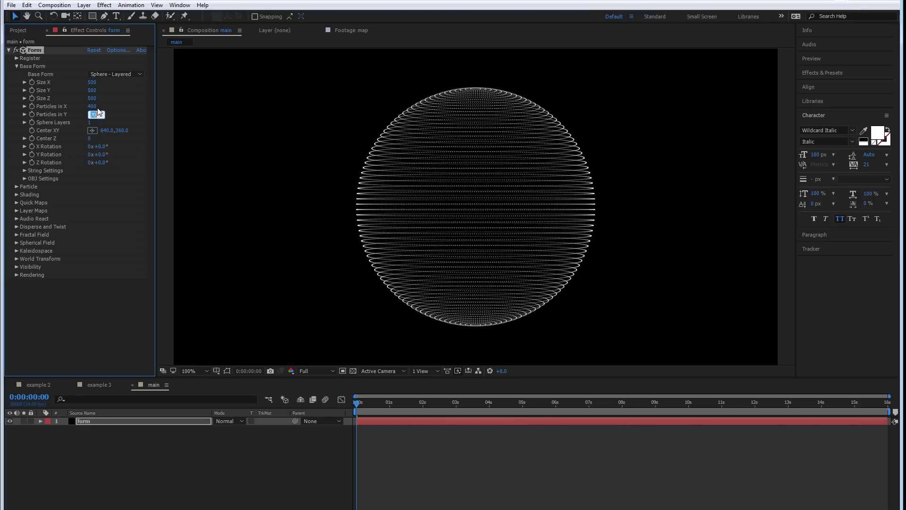
{"action": "type", "text": "200"}
{"action": "key", "text": "Return"}
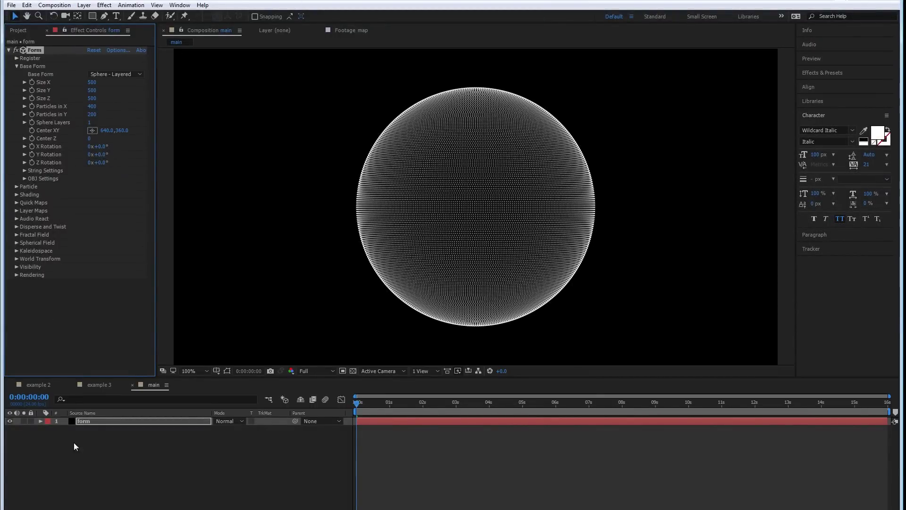
- Preview the map footage and create a new composition from it
{"action": "key", "text": "F2"}
{"action": "left_click", "coordinate": [21, 33]}
{"action": "left_click", "coordinate": [24, 152]}
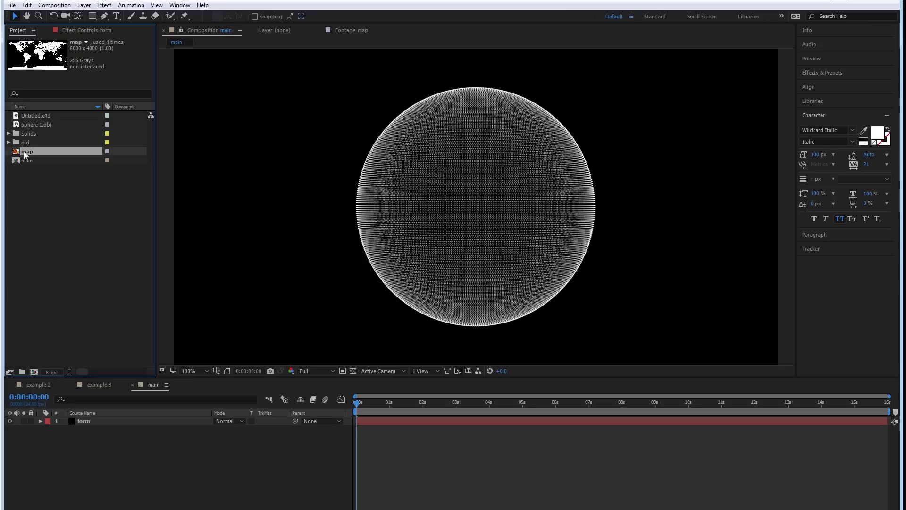
{"action": "double_click", "coordinate": [24, 152]}
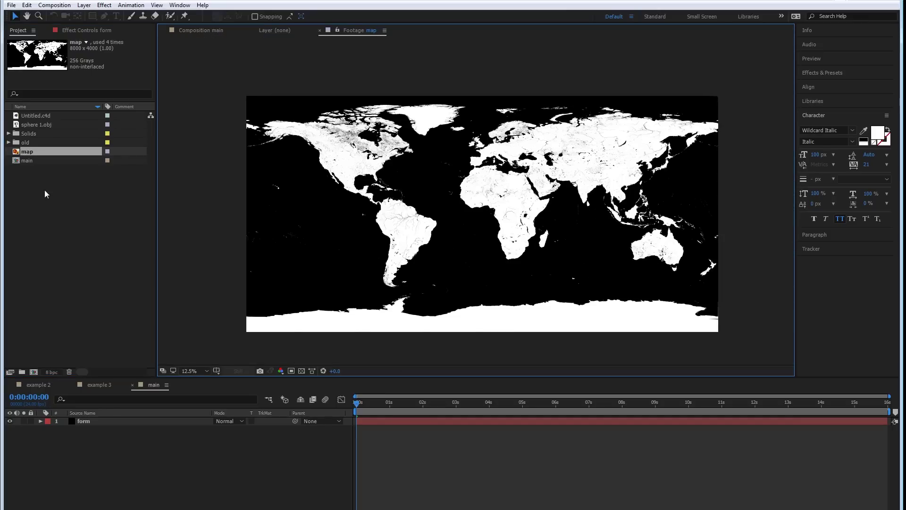
{"action": "double_click", "coordinate": [30, 160]}
{"action": "left_click", "coordinate": [16, 155]}
{"action": "left_click_drag", "start_coordinate": [16, 155], "coordinate": [33, 371]}
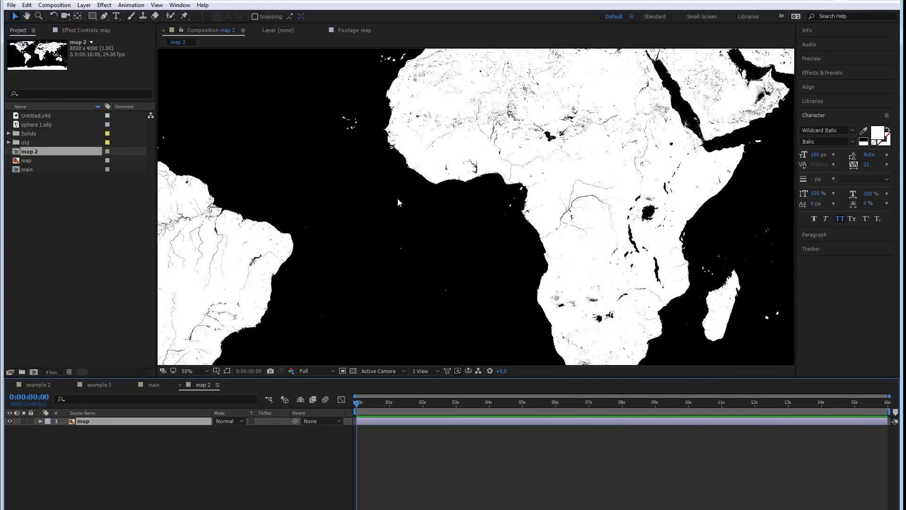
- Add the map 2 composition to main beneath the form layer and hide it
{"action": "left_click", "coordinate": [154, 385]}
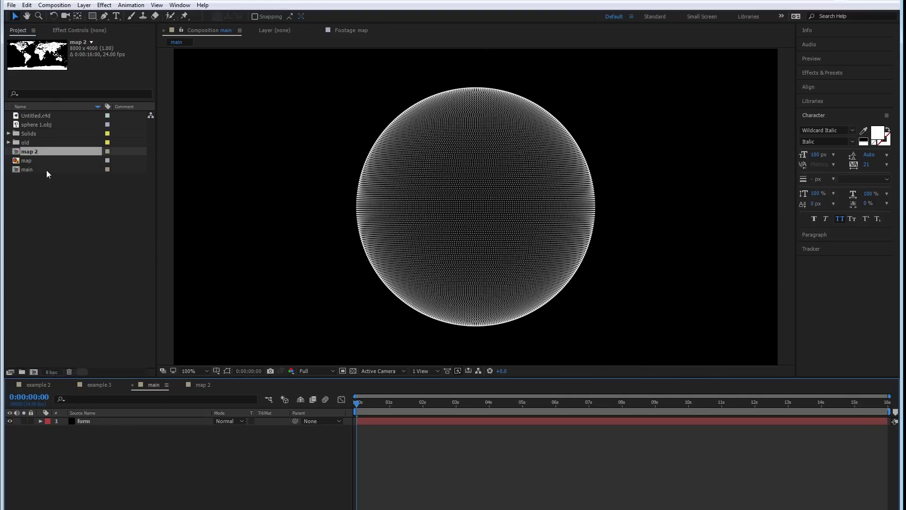
{"action": "left_click_drag", "start_coordinate": [33, 153], "coordinate": [97, 451]}
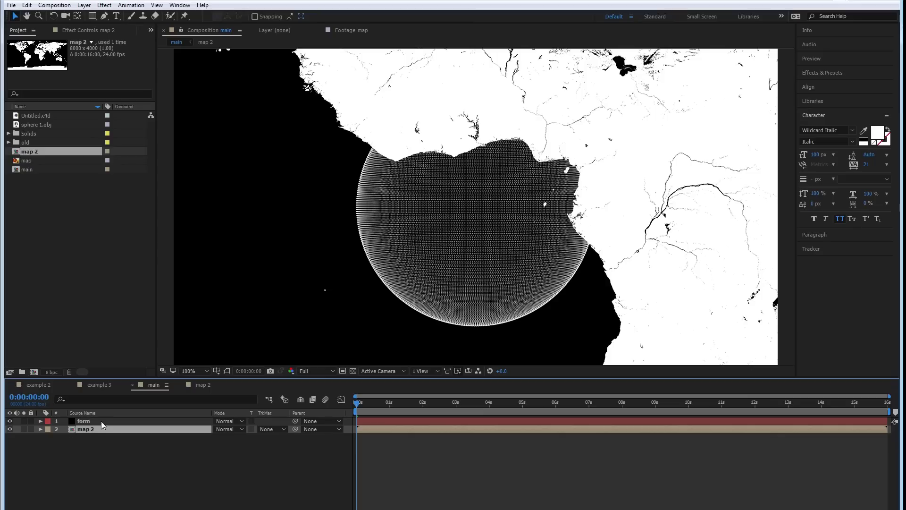
{"action": "left_click", "coordinate": [10, 429]}
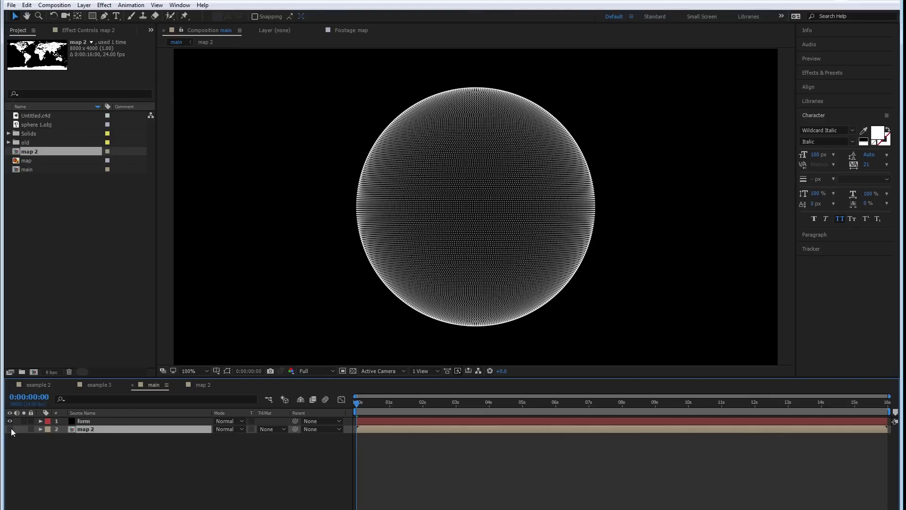
- Assign the map 2 layer as the Size layer map in the form layer's Form effect
{"action": "left_click", "coordinate": [84, 420]}
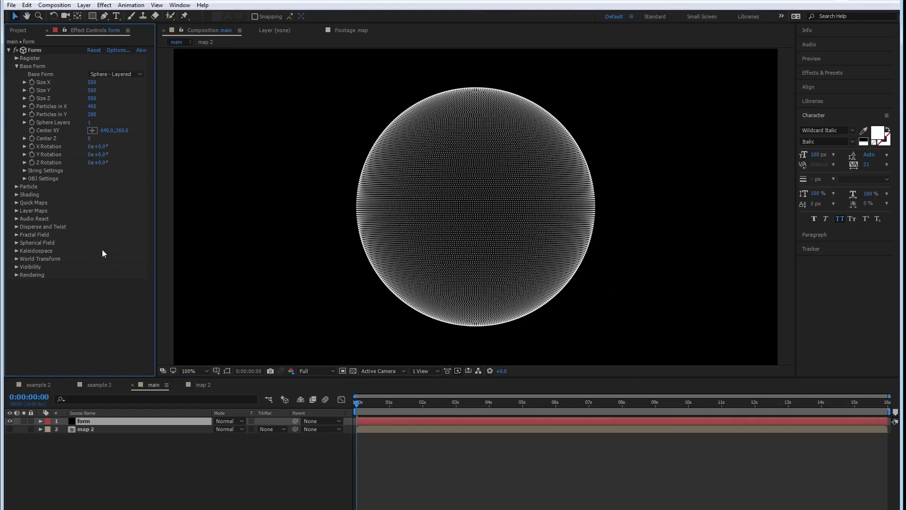
{"action": "left_click", "coordinate": [16, 210]}
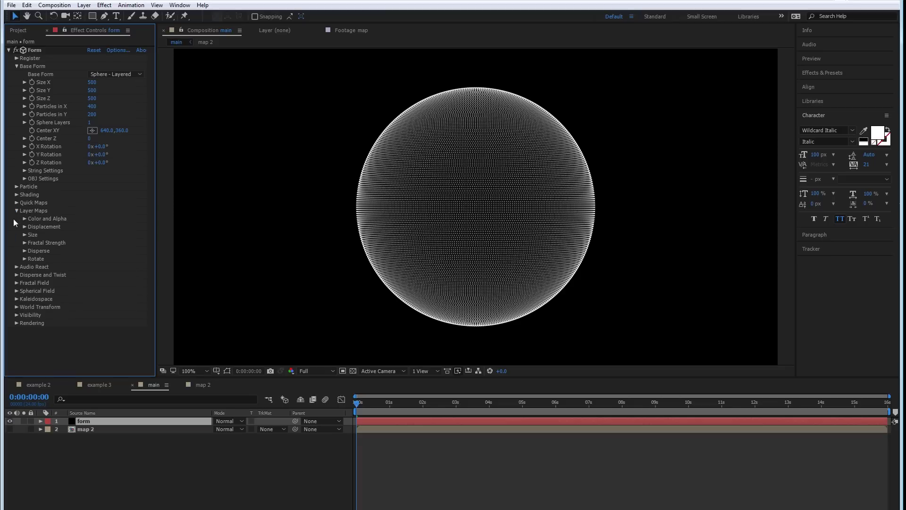
{"action": "left_click", "coordinate": [24, 235]}
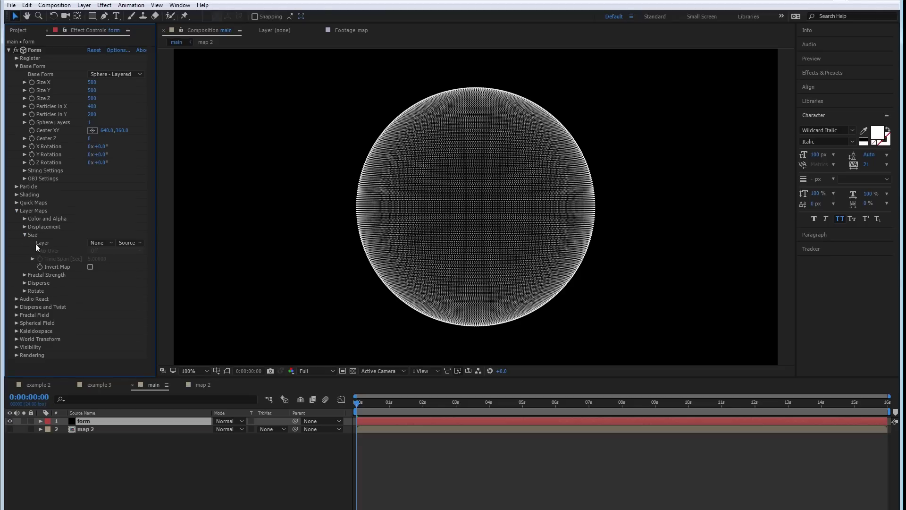
{"action": "left_click", "coordinate": [102, 243]}
{"action": "left_click", "coordinate": [107, 279]}
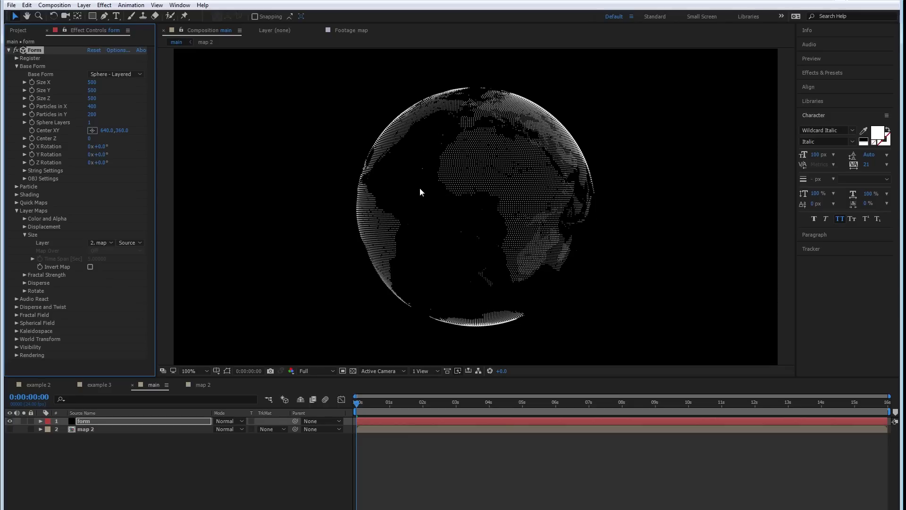
- Add a two-node camera with the 50mm preset to the main composition
{"action": "right_click", "coordinate": [219, 460]}
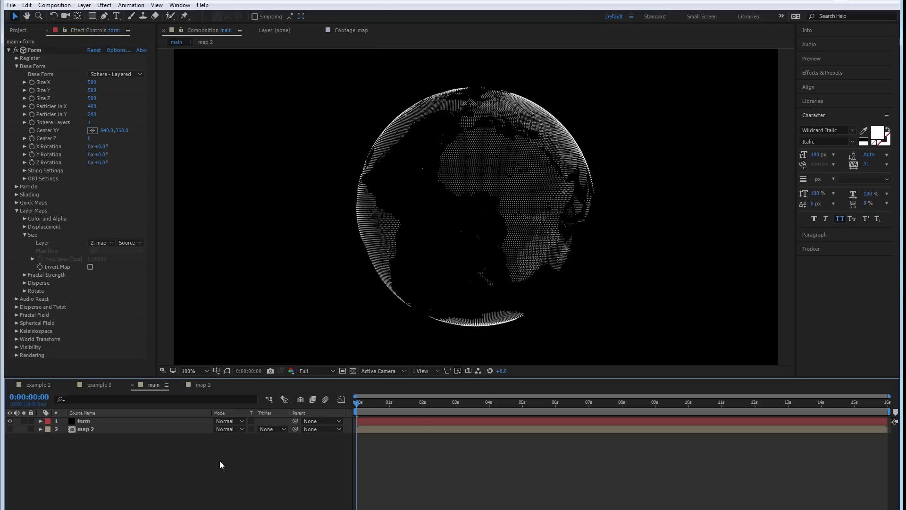
{"action": "mouse_move", "coordinate": [293, 359]}
{"action": "left_click", "coordinate": [367, 401]}
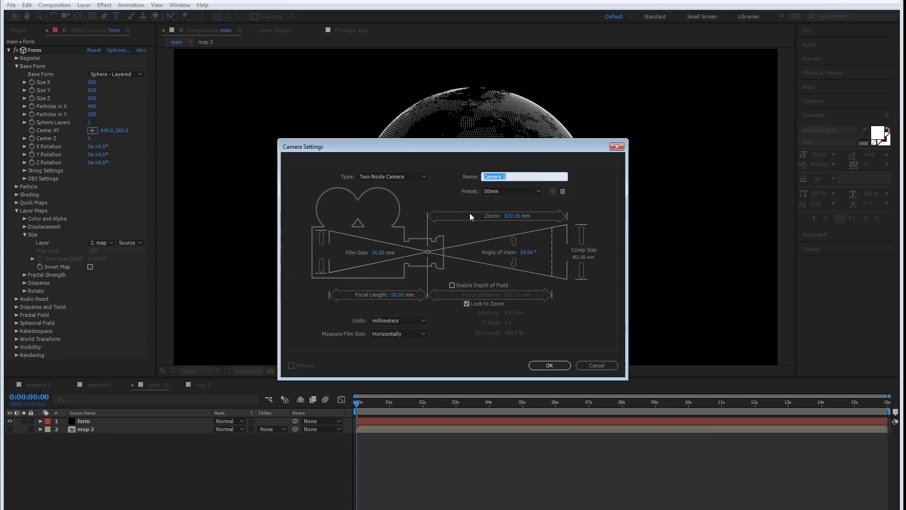
{"action": "left_click", "coordinate": [541, 365]}
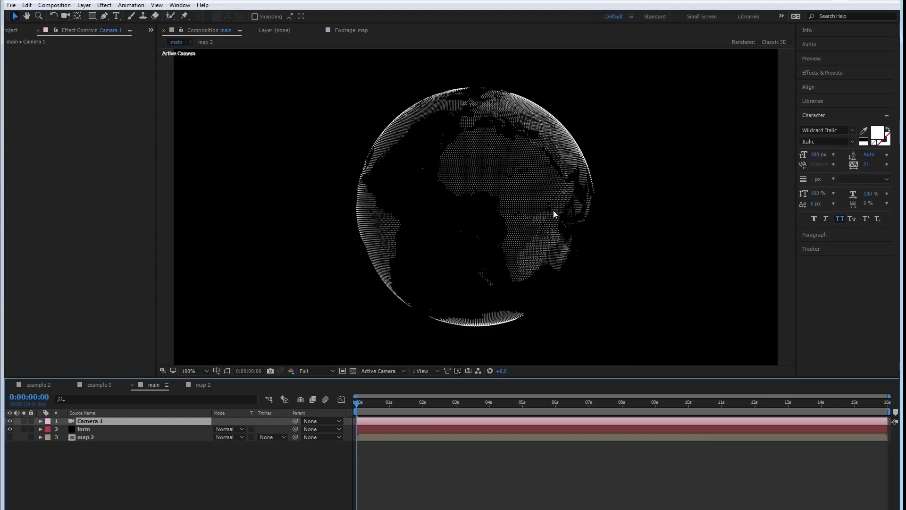
- Orbit the camera around the particle globe until Africa faces the view, and deselect the camera layer
{"action": "left_click_drag", "start_coordinate": [486, 162], "coordinate": [468, 236]}
{"action": "mouse_move", "coordinate": [455, 158]}
{"action": "left_mouse_down"}
{"action": "mouse_move", "coordinate": [413, 220]}
{"action": "mouse_move", "coordinate": [444, 152]}
{"action": "left_mouse_up"}
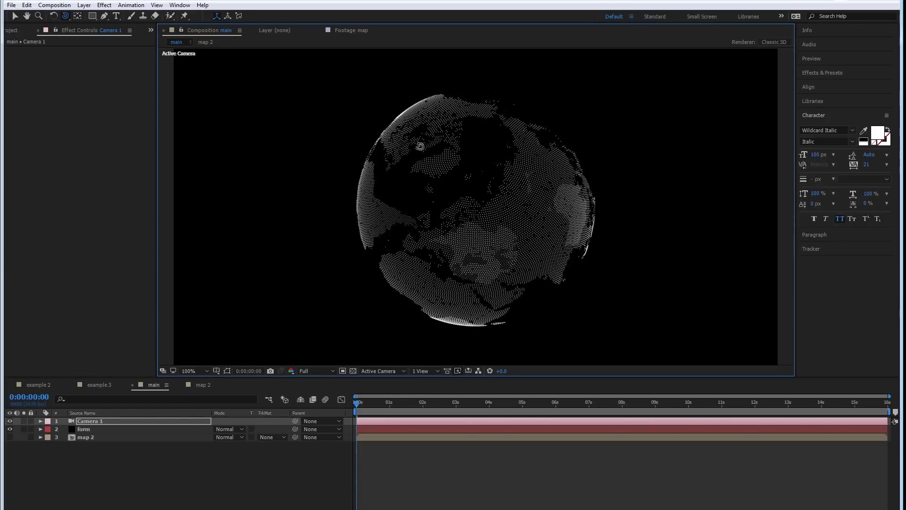
{"action": "left_click_drag", "start_coordinate": [447, 152], "coordinate": [498, 231]}
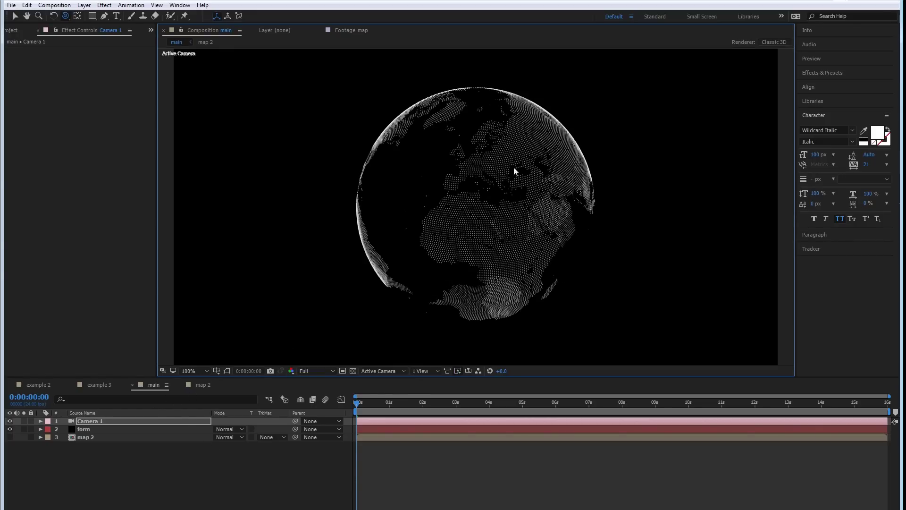
{"action": "left_click_drag", "start_coordinate": [515, 168], "coordinate": [493, 212]}
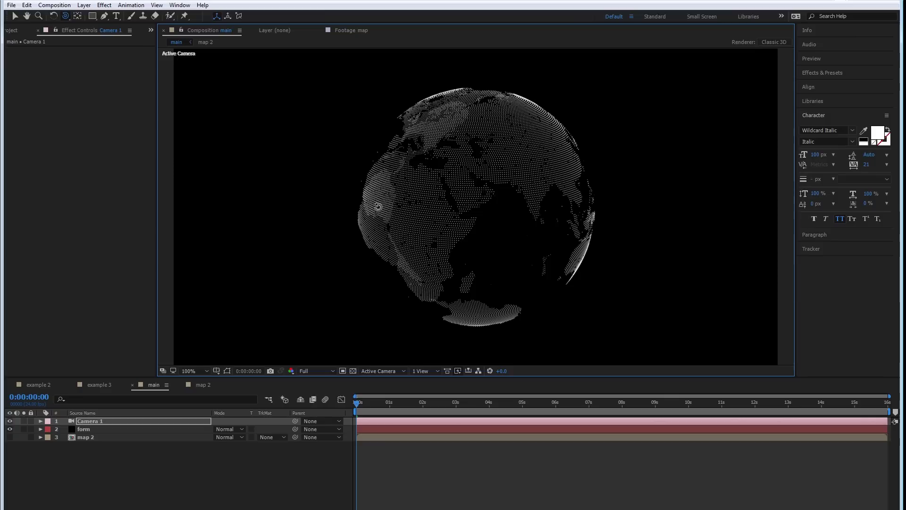
{"action": "left_click_drag", "start_coordinate": [376, 233], "coordinate": [425, 225]}
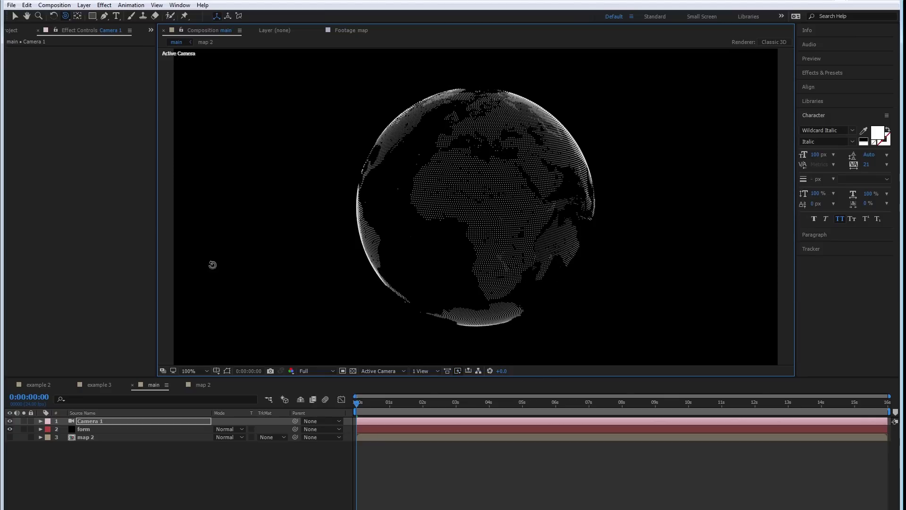
{"action": "left_click_drag", "start_coordinate": [489, 233], "coordinate": [460, 218]}
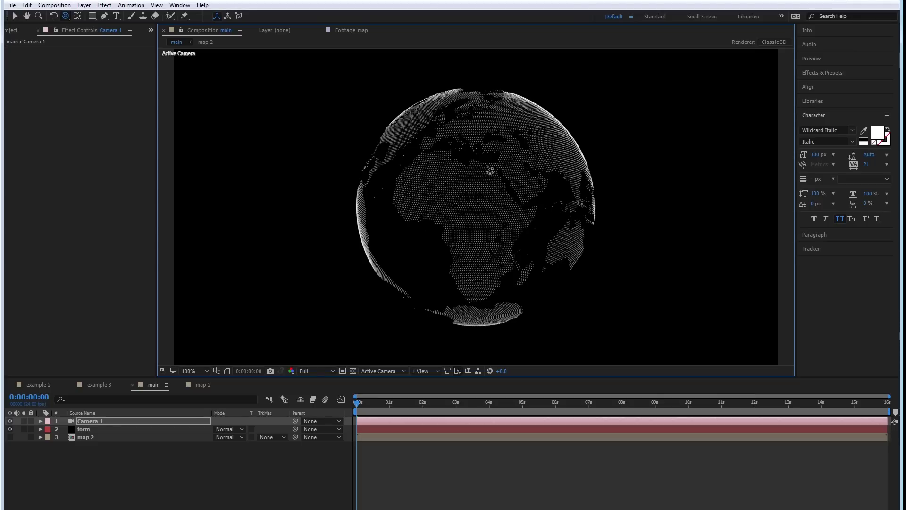
{"action": "left_click", "coordinate": [178, 458]}
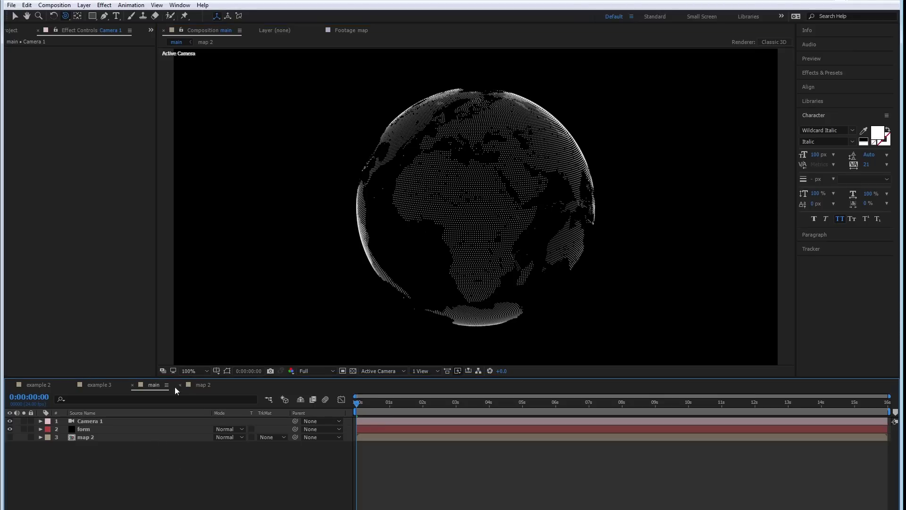
- Create another new composition from the map footage and duplicate the map layer inside it
{"action": "left_click", "coordinate": [202, 386]}
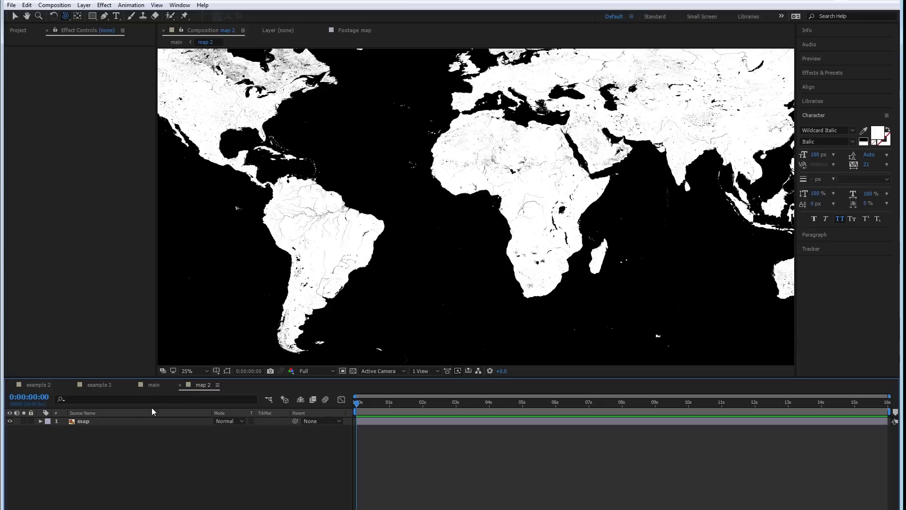
{"action": "key", "text": "comma"}
{"action": "key", "text": "ctrl+0"}
{"action": "left_click", "coordinate": [36, 161]}
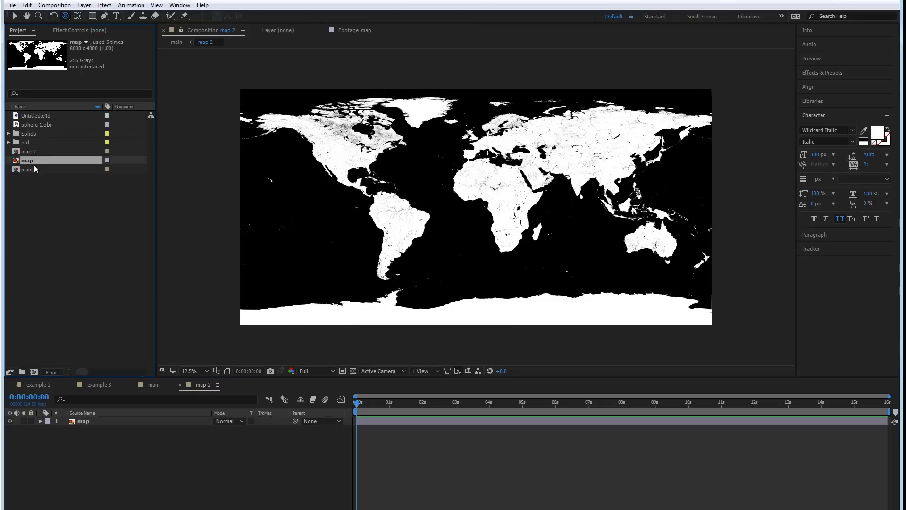
{"action": "left_click_drag", "start_coordinate": [22, 166], "coordinate": [33, 373]}
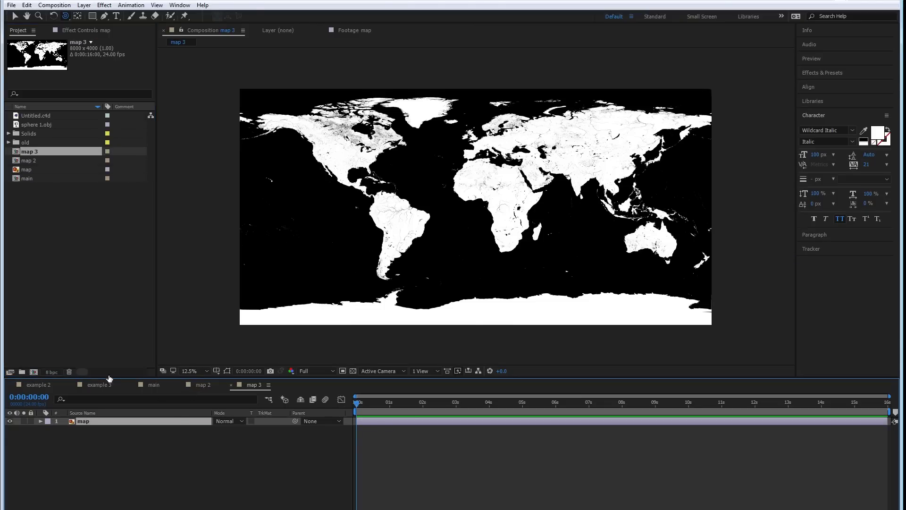
{"action": "left_click", "coordinate": [118, 421]}
{"action": "key", "text": "ctrl+d"}
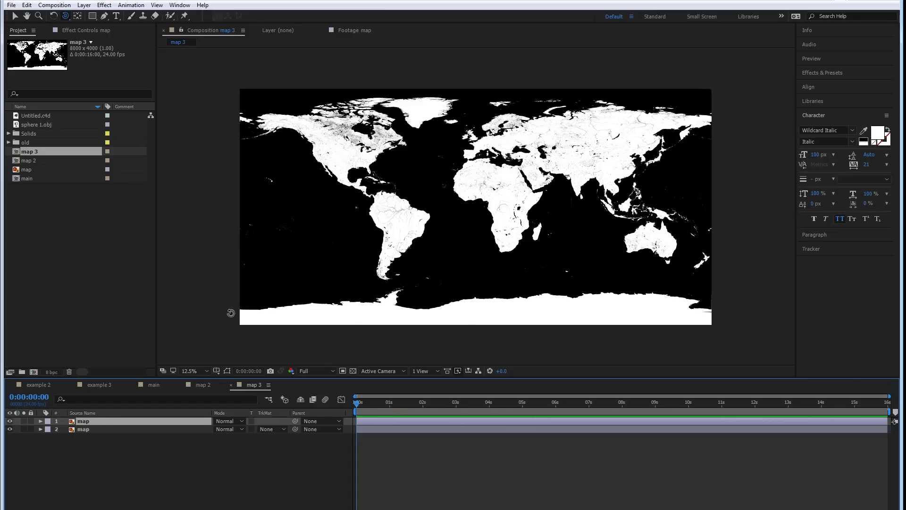
- Set the lower map layer's track matte to Luma Inverted Matte, using the upper map layer as the matte
{"action": "key", "text": "period"}
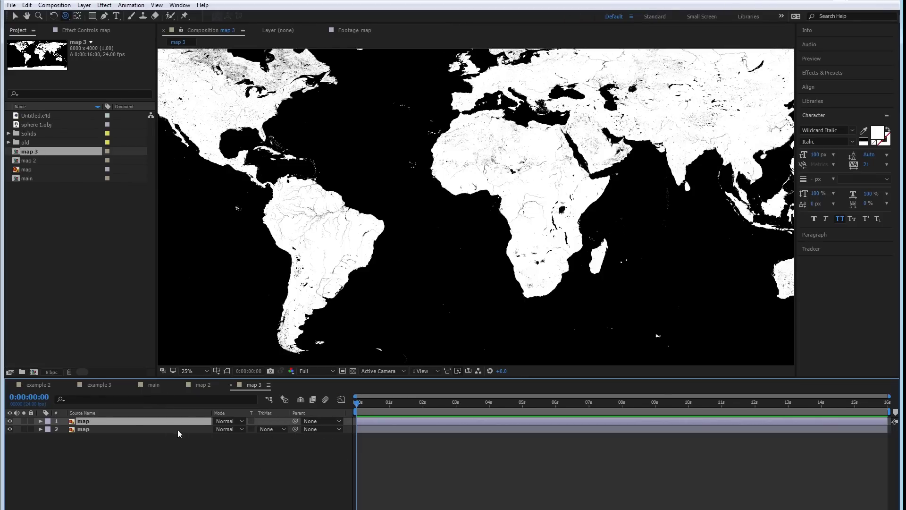
{"action": "left_click", "coordinate": [272, 430]}
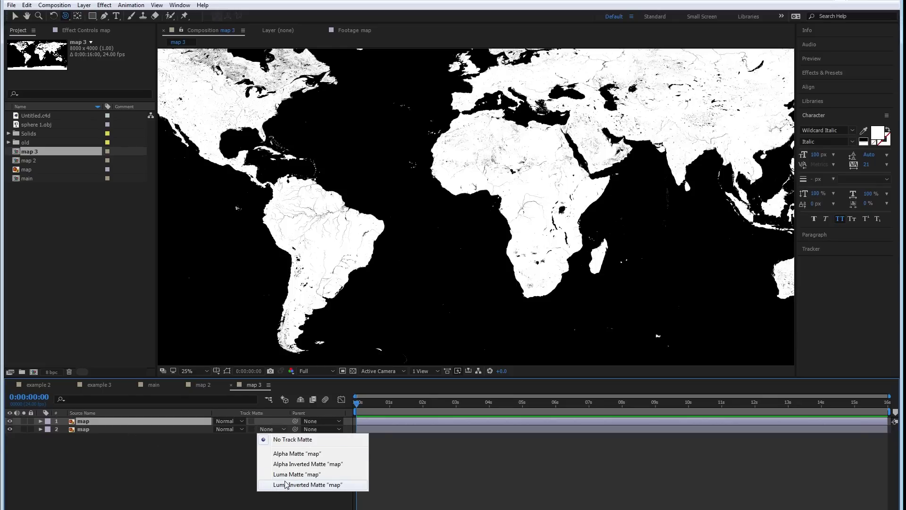
{"action": "left_click", "coordinate": [291, 484]}
- Examine the matted coastline outlines up close around Africa, Europe and the Mediterranean
{"action": "key", "text": "period"}
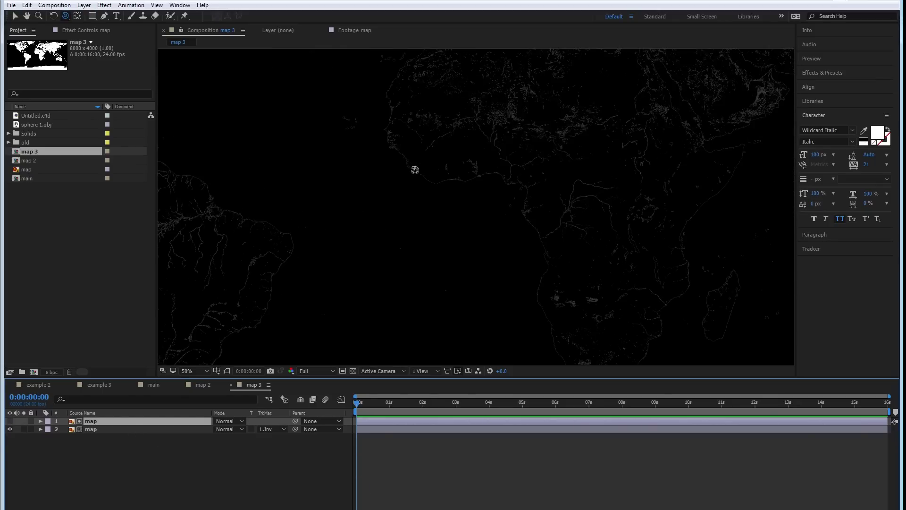
{"action": "key", "text": "h"}
{"action": "left_click_drag", "start_coordinate": [505, 127], "coordinate": [267, 310]}
{"action": "left_click_drag", "start_coordinate": [483, 204], "coordinate": [607, 246]}
{"action": "scroll", "coordinate": [360, 243], "scroll_direction": "up", "scroll_amount": 1}
{"action": "key", "text": "space"}
{"action": "left_click_drag", "start_coordinate": [293, 199], "coordinate": [347, 99]}
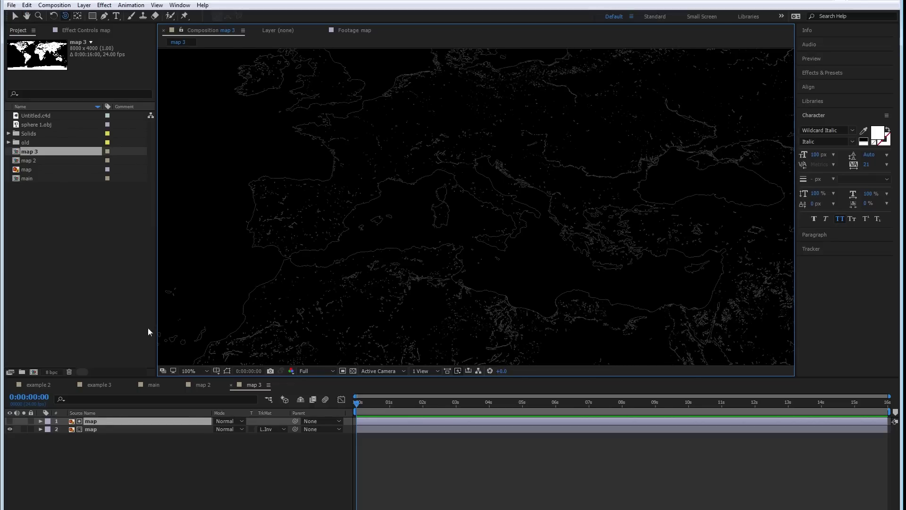
- Apply Fast Box Blur to the upper map layer and set its Blur Radius to 30
{"action": "right_click", "coordinate": [110, 419]}
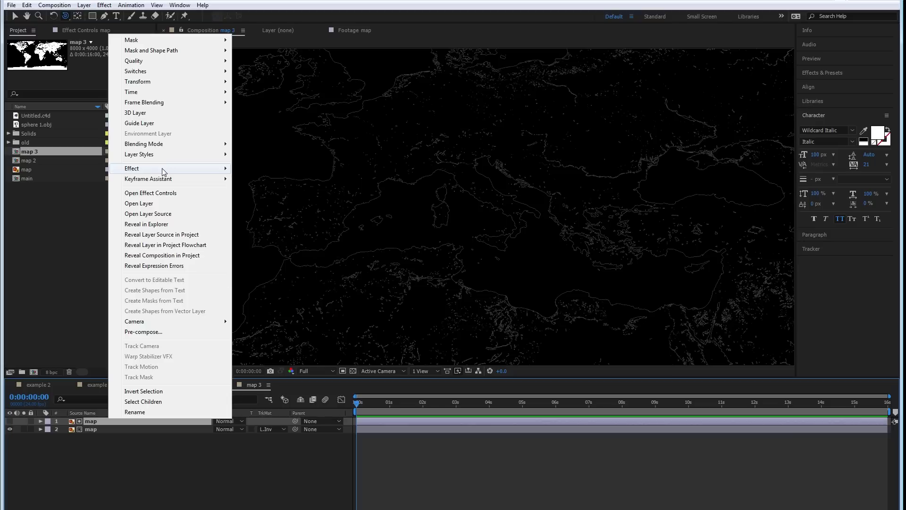
{"action": "mouse_move", "coordinate": [161, 171]}
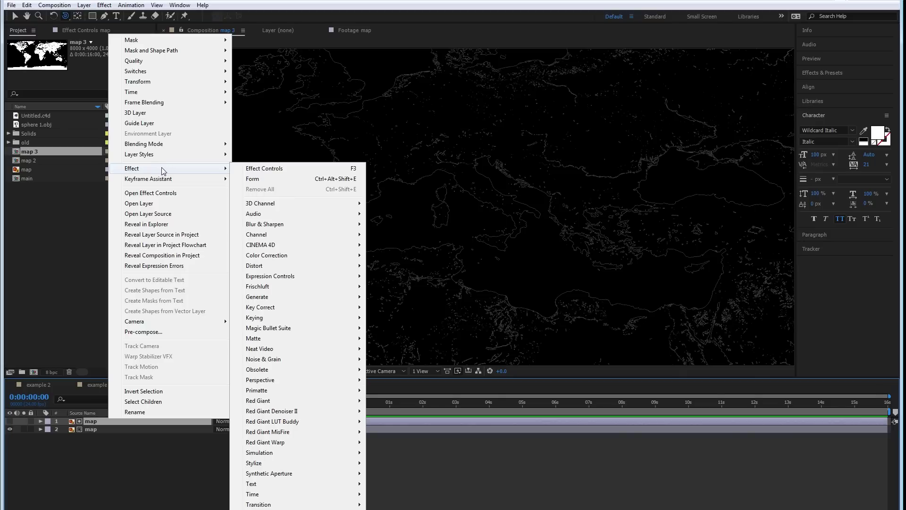
{"action": "mouse_move", "coordinate": [297, 223]}
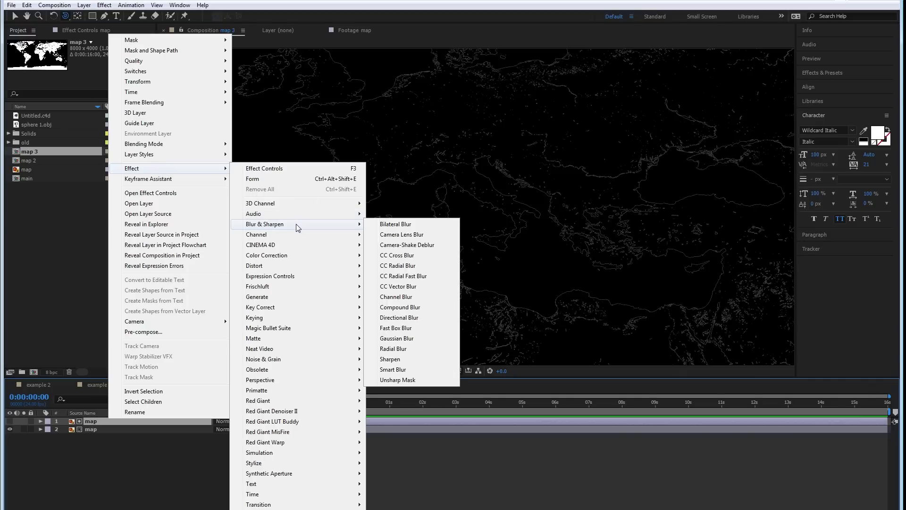
{"action": "left_click", "coordinate": [396, 329]}
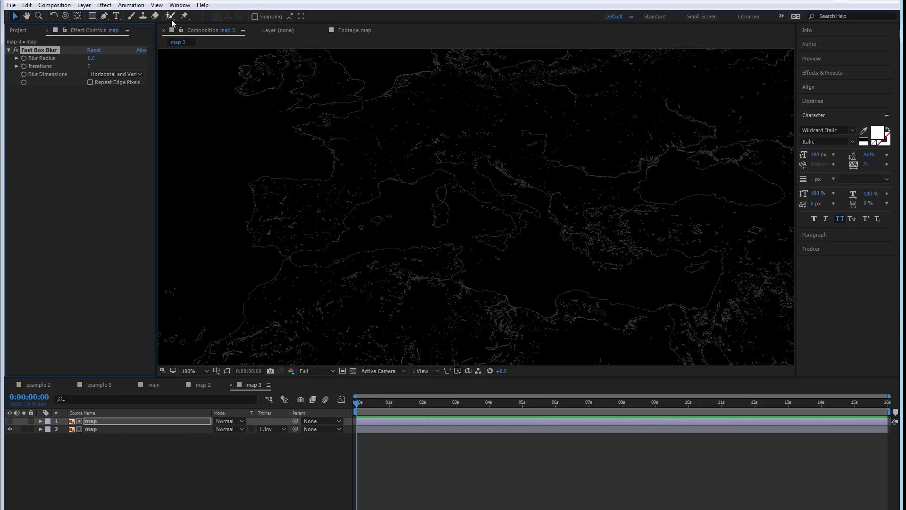
{"action": "left_click", "coordinate": [91, 58]}
{"action": "type", "text": "30"}
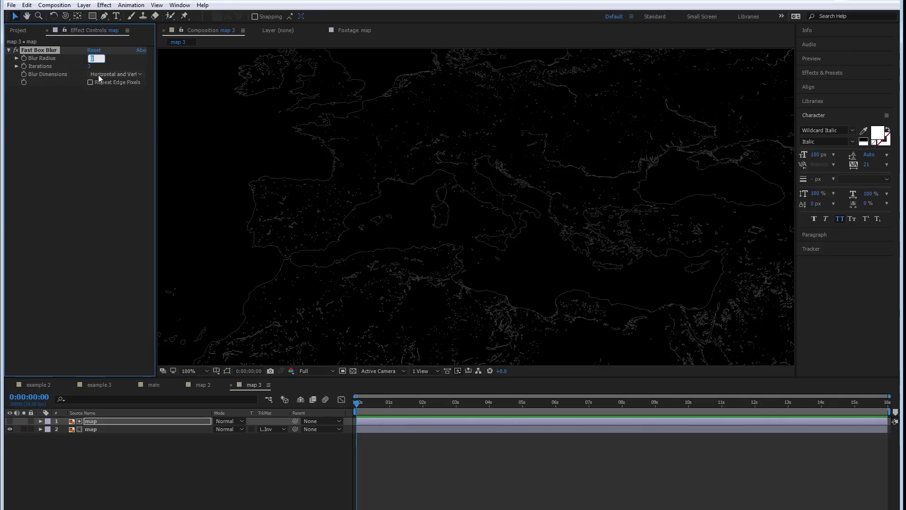
{"action": "key", "text": "Return"}
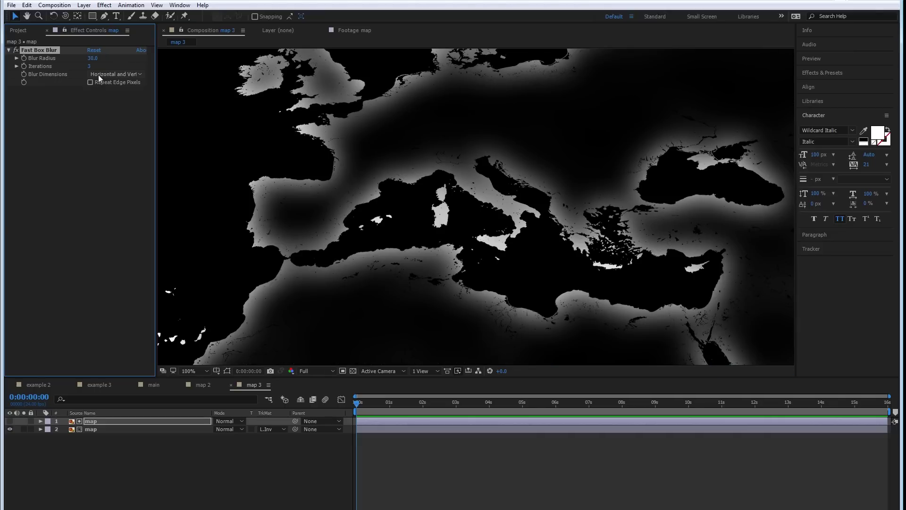
- Add a black 8000 x 4000 px solid to the map 3 composition and place it beneath both map layers
{"action": "scroll", "coordinate": [432, 190], "scroll_direction": "down", "scroll_amount": 4}
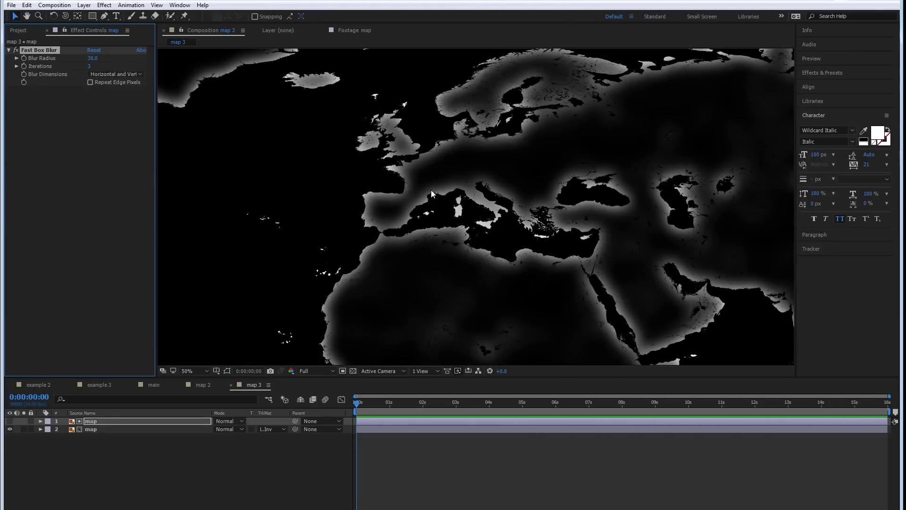
{"action": "left_click_drag", "start_coordinate": [235, 180], "coordinate": [257, 52]}
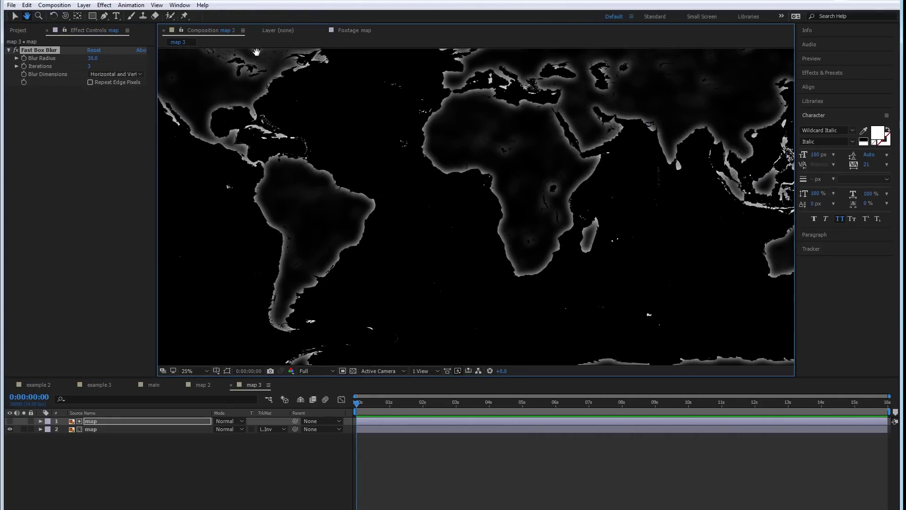
{"action": "left_click_drag", "start_coordinate": [474, 142], "coordinate": [462, 125]}
{"action": "key", "text": "v"}
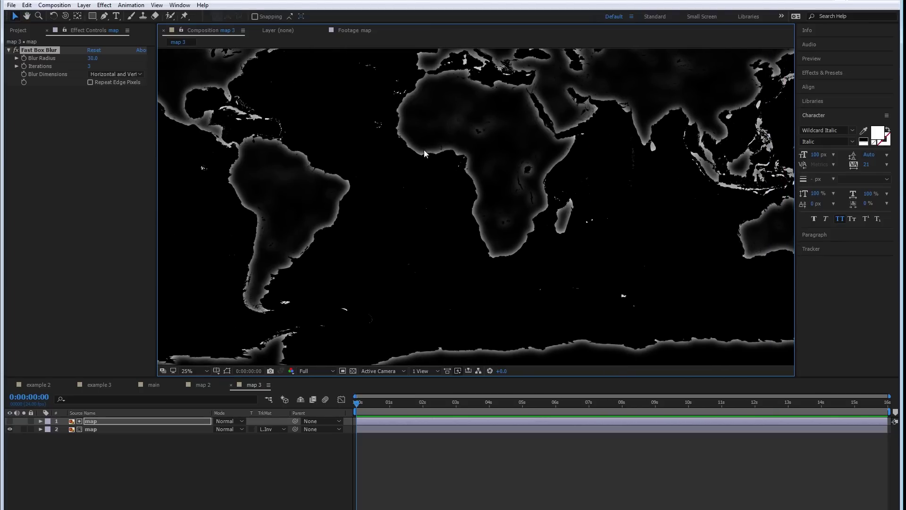
{"action": "right_click", "coordinate": [152, 448]}
{"action": "mouse_move", "coordinate": [218, 348]}
{"action": "left_click", "coordinate": [314, 367]}
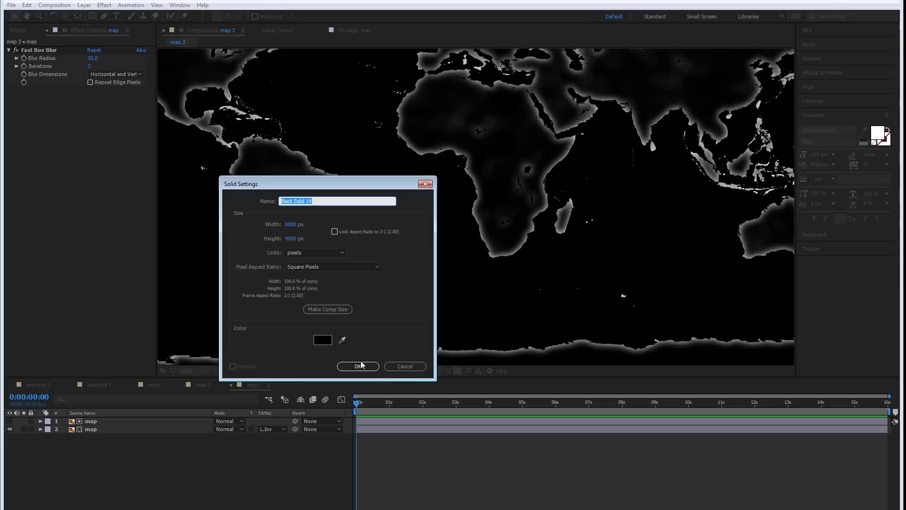
{"action": "left_click", "coordinate": [359, 367]}
{"action": "left_click_drag", "start_coordinate": [92, 421], "coordinate": [78, 460]}
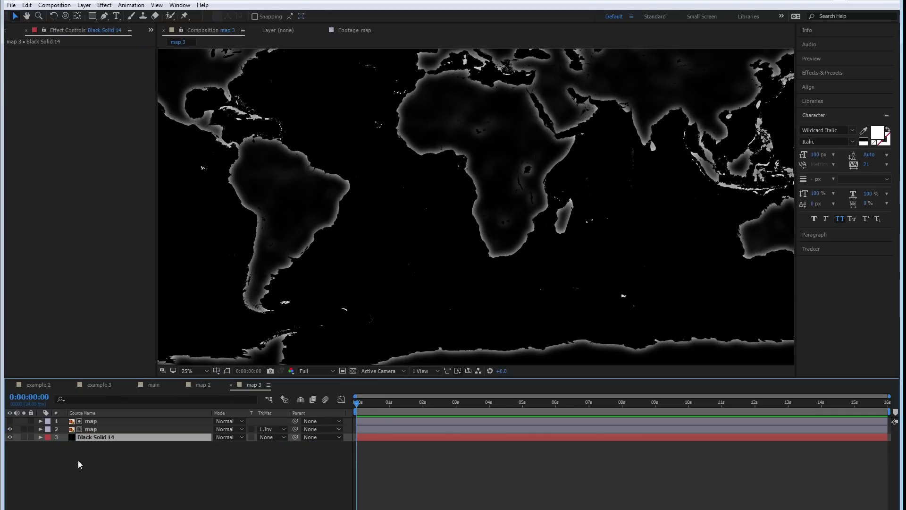
- Add an adjustment layer above the map layers and apply the Levels effect to it
{"action": "right_click", "coordinate": [127, 451]}
{"action": "mouse_move", "coordinate": [226, 347]}
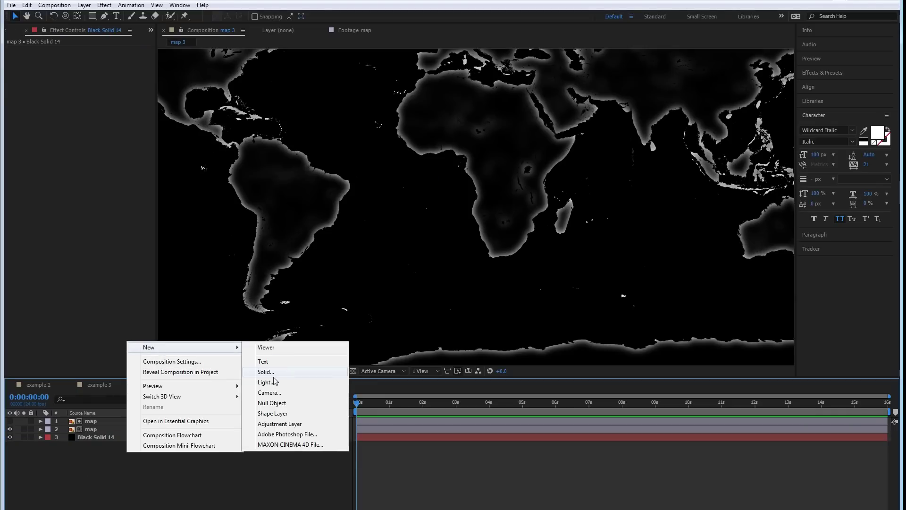
{"action": "left_click", "coordinate": [279, 423]}
{"action": "right_click", "coordinate": [106, 421]}
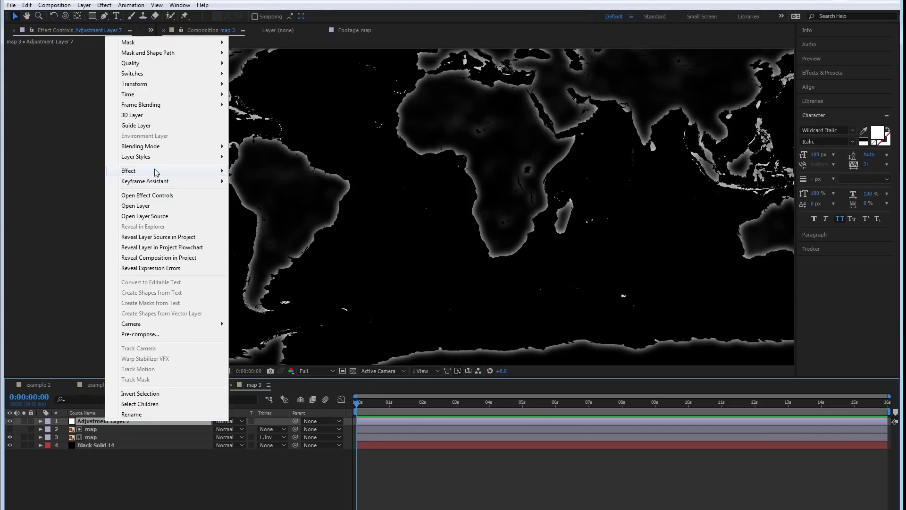
{"action": "mouse_move", "coordinate": [295, 259]}
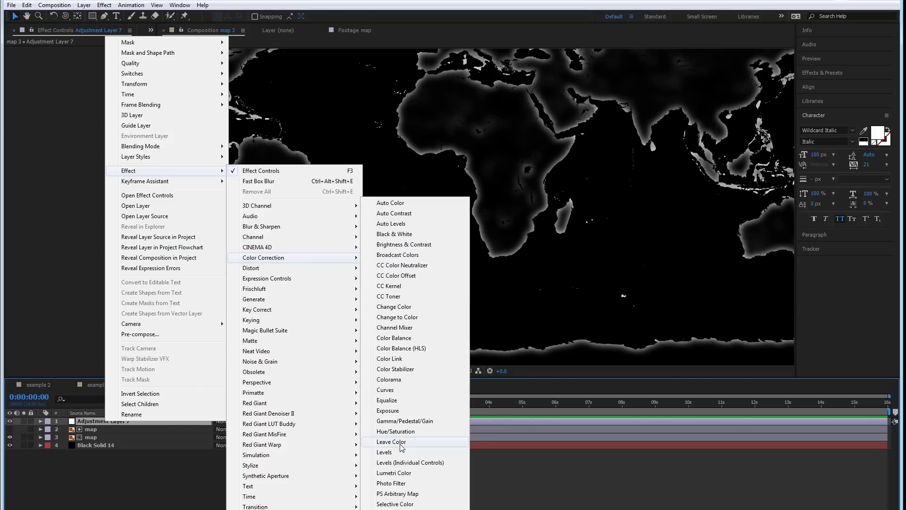
{"action": "left_click", "coordinate": [384, 452]}
- Sharpen the glowing coastlines by setting the Levels Input Black to 35 and Input White to 59
{"action": "left_click_drag", "start_coordinate": [152, 103], "coordinate": [60, 105]}
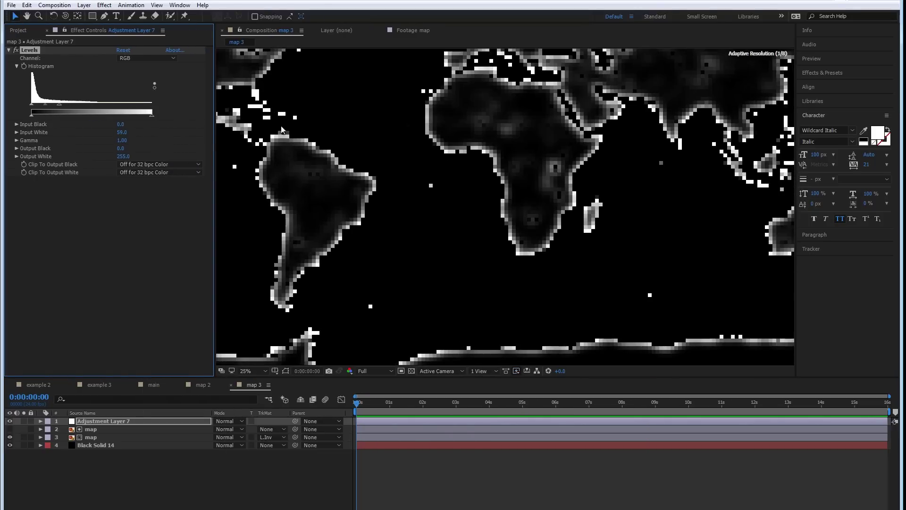
{"action": "scroll", "coordinate": [454, 132], "scroll_direction": "up", "scroll_amount": 2}
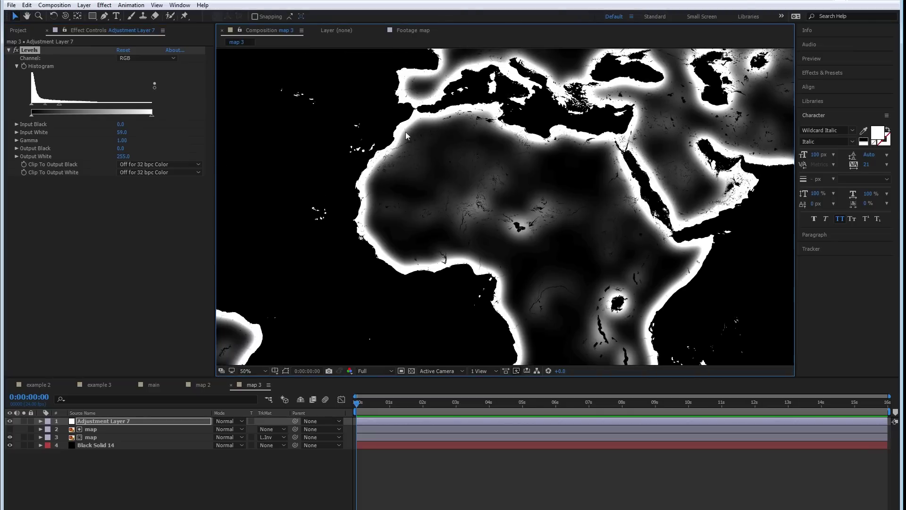
{"action": "left_click_drag", "start_coordinate": [59, 105], "coordinate": [56, 114]}
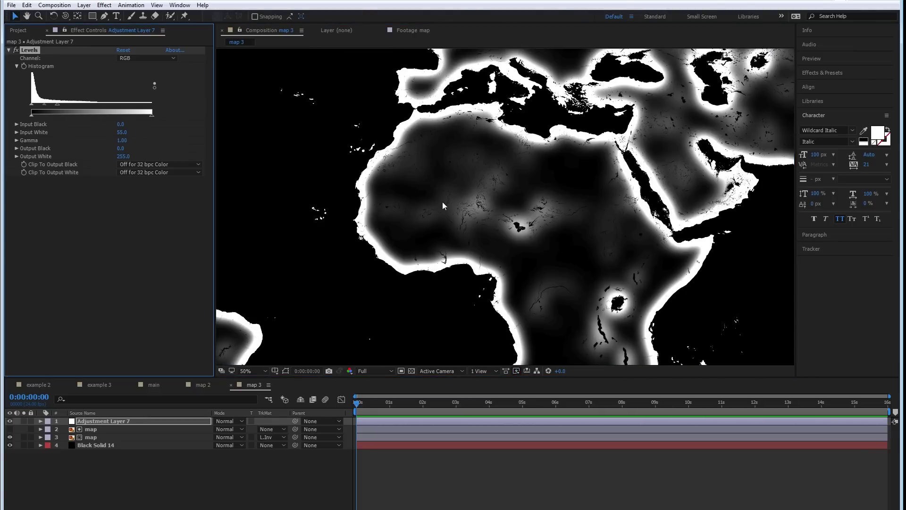
{"action": "key", "text": "space"}
{"action": "left_click_drag", "start_coordinate": [543, 268], "coordinate": [418, 222]}
{"action": "left_click_drag", "start_coordinate": [31, 103], "coordinate": [40, 109]}
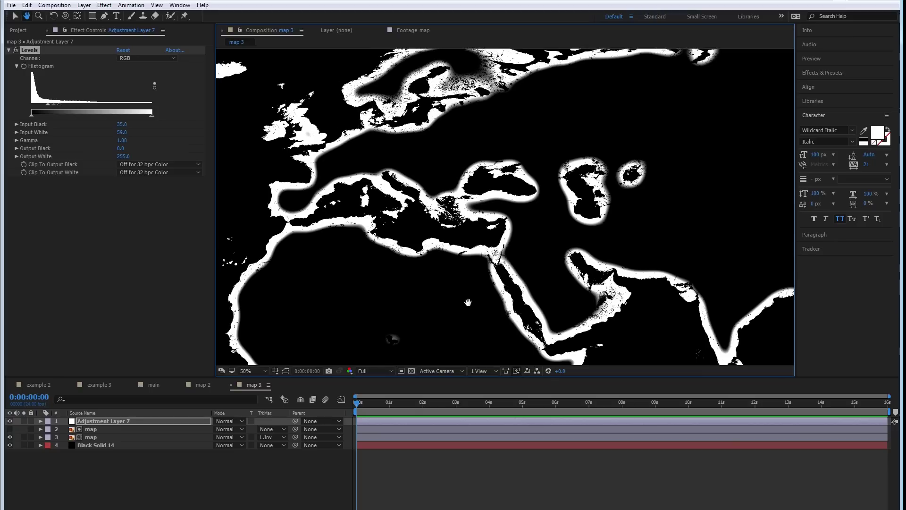
{"action": "scroll", "coordinate": [468, 302], "scroll_direction": "down", "scroll_amount": 2}
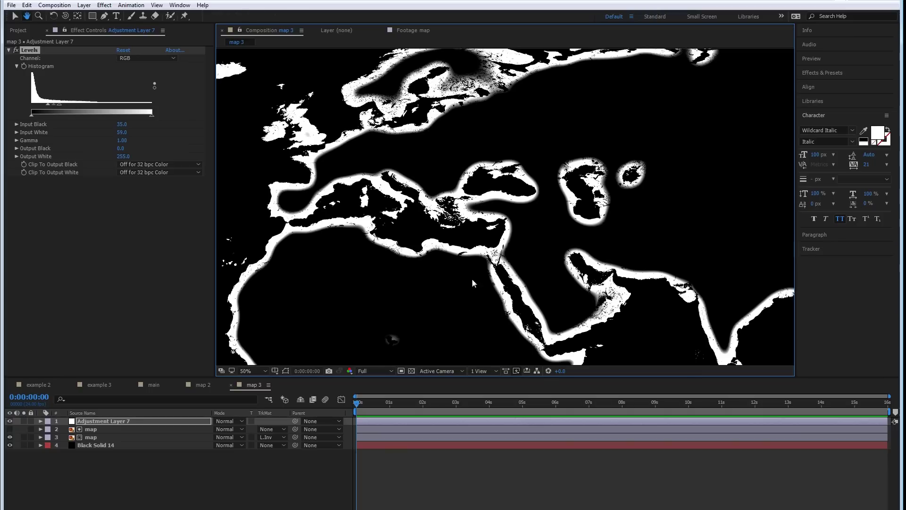
{"action": "key", "text": "v"}
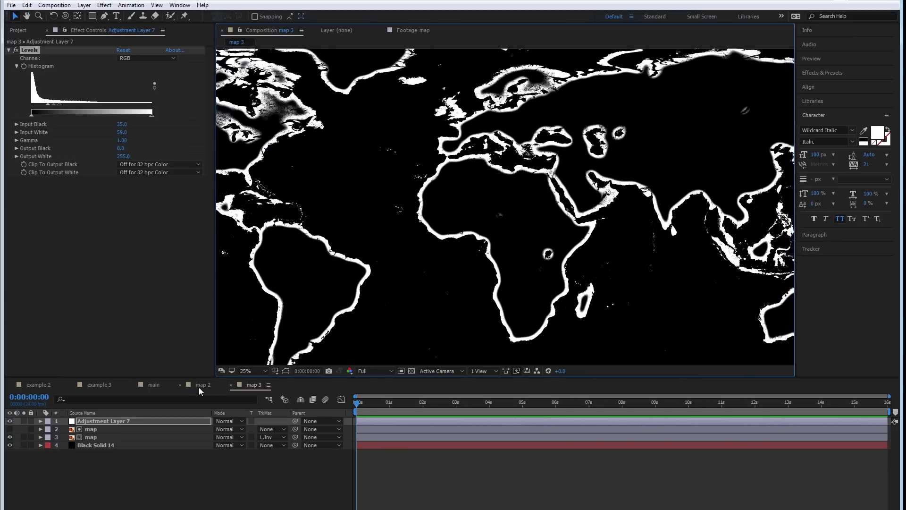
- Add the map 3 composition to the main composition as the lowest layer
{"action": "left_click", "coordinate": [152, 384]}
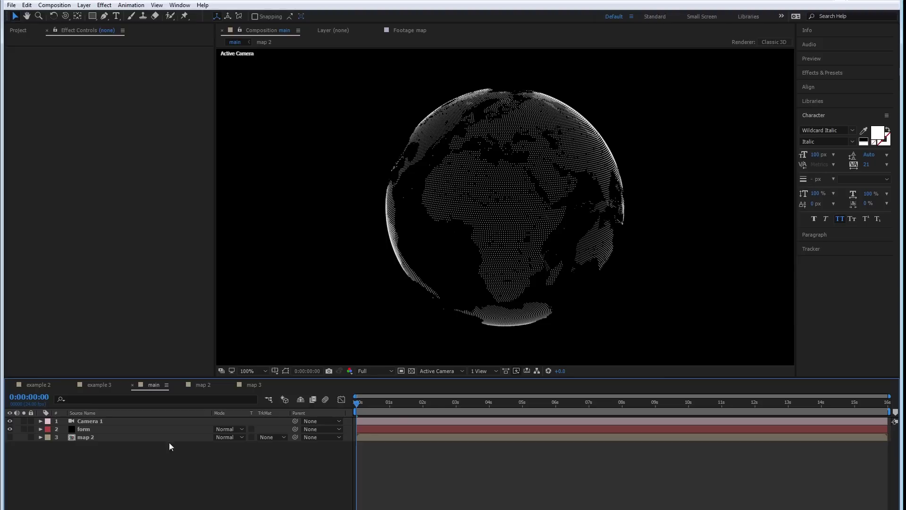
{"action": "key", "text": "ctrl+0"}
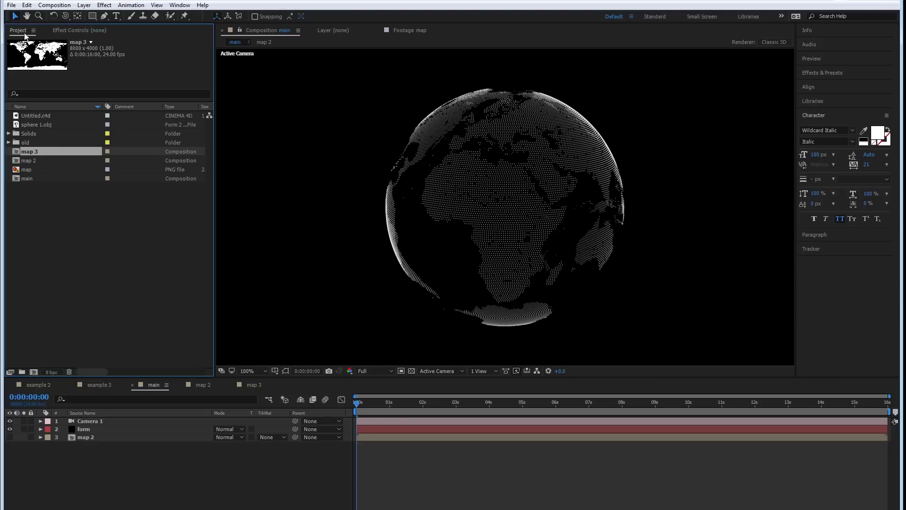
{"action": "left_click", "coordinate": [39, 163]}
{"action": "left_click", "coordinate": [35, 151]}
{"action": "left_click_drag", "start_coordinate": [30, 158], "coordinate": [93, 442]}
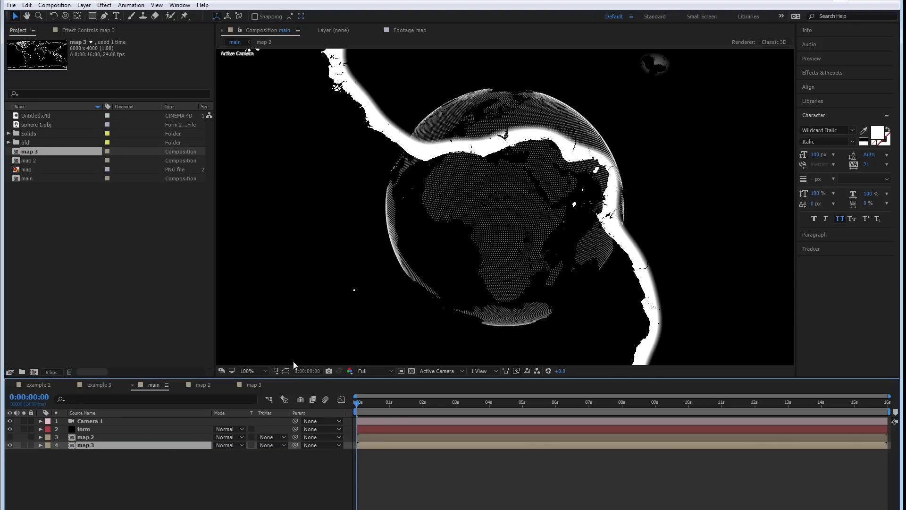
- Rename the map 3 composition to borders and hide its layer in the main composition
{"action": "left_click", "coordinate": [253, 385]}
{"action": "left_click", "coordinate": [54, 4]}
{"action": "left_click", "coordinate": [78, 29]}
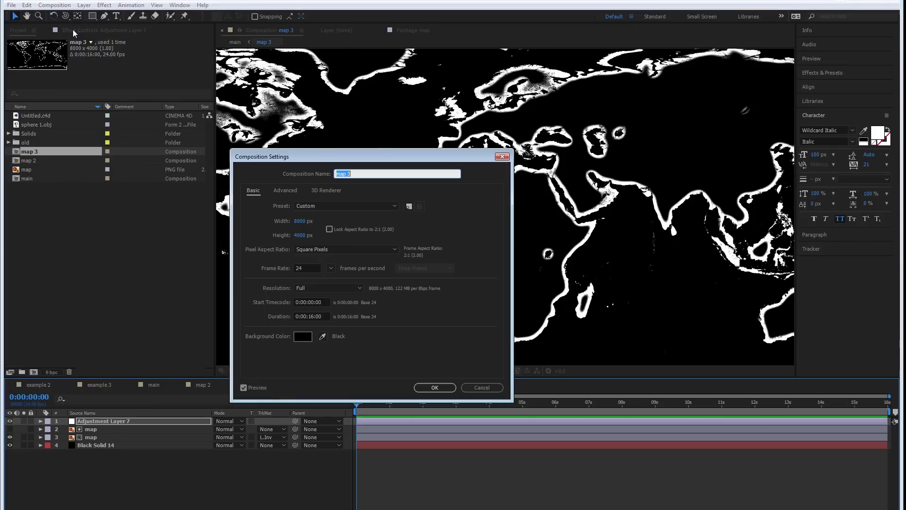
{"action": "type", "text": "m"}
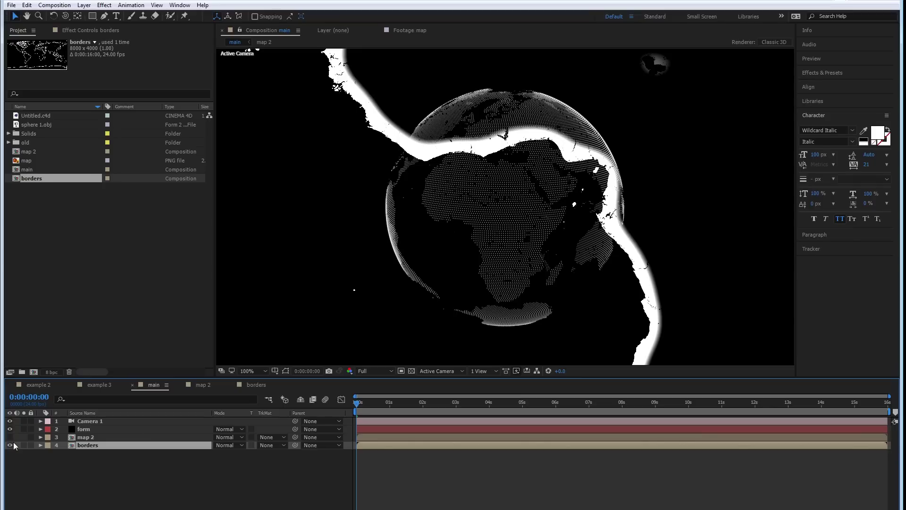
{"action": "left_click", "coordinate": [9, 445]}
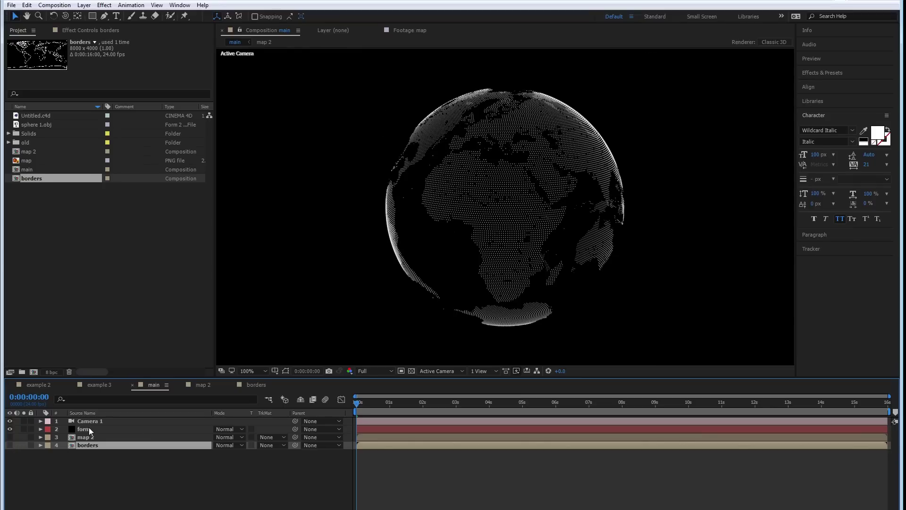
- Duplicate the Form effect on the form layer in the main composition
{"action": "left_click", "coordinate": [88, 427]}
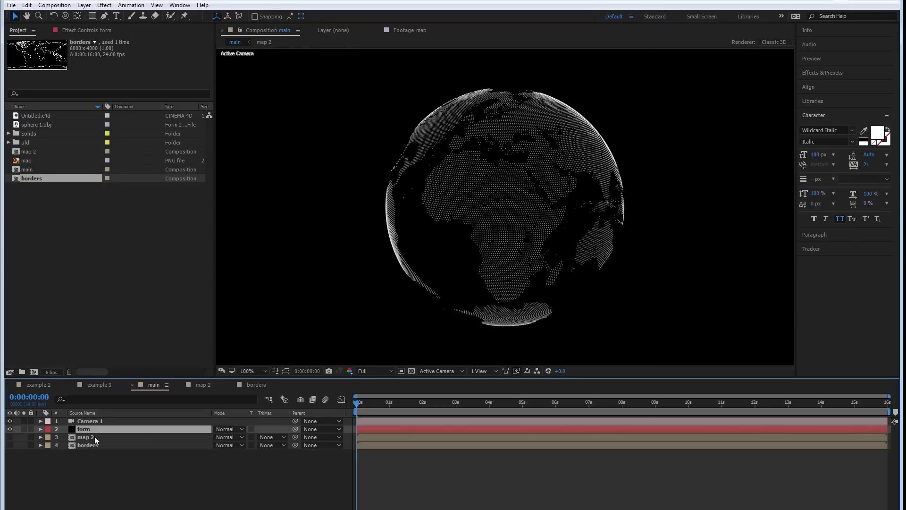
{"action": "left_click", "coordinate": [76, 30]}
{"action": "left_click", "coordinate": [9, 51]}
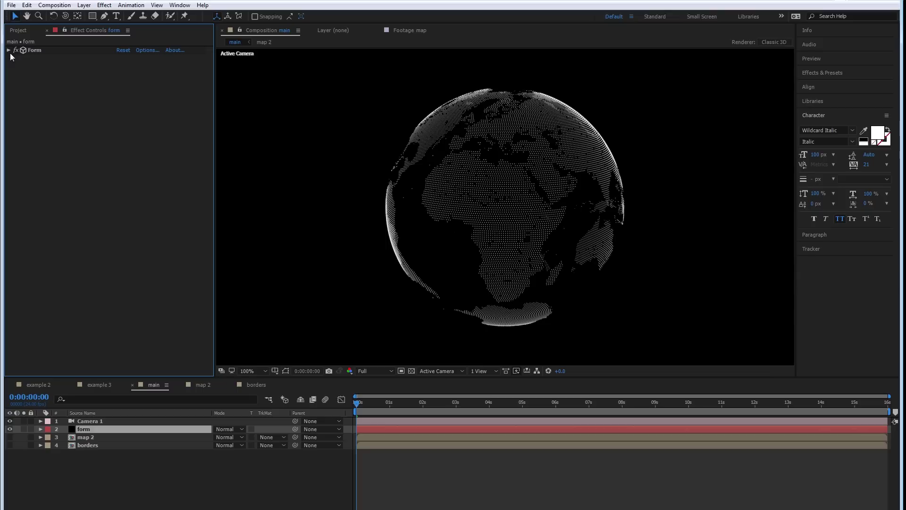
{"action": "left_click", "coordinate": [35, 51]}
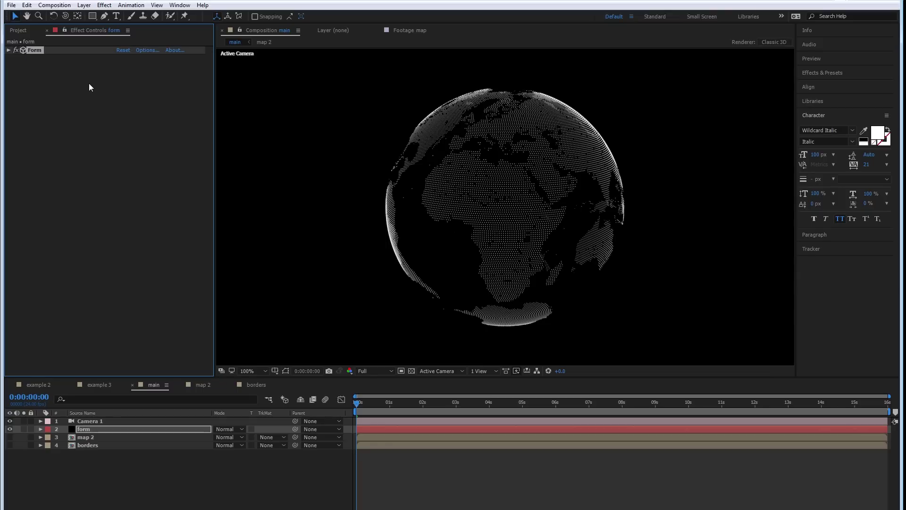
{"action": "key", "text": "ctrl+d"}
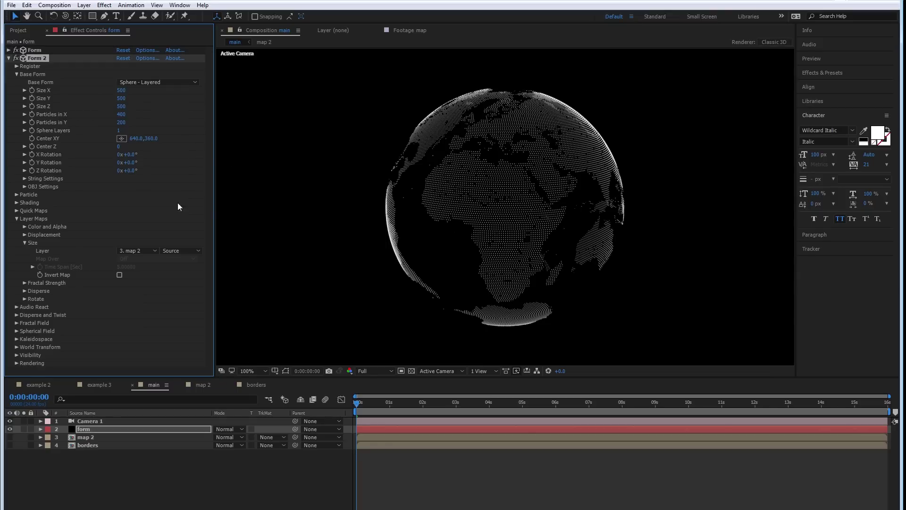
- Collapse the Base Form and Layer Maps groups in the duplicated Form effect
{"action": "left_click", "coordinate": [9, 59]}
{"action": "left_click", "coordinate": [8, 58]}
{"action": "left_click", "coordinate": [18, 75]}
{"action": "left_click", "coordinate": [16, 106]}
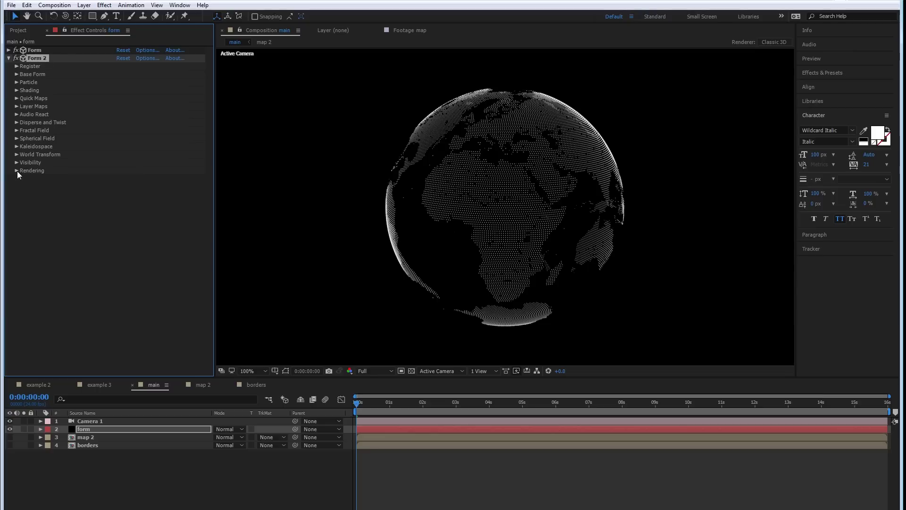
- Set the rendering transfer mode of the Form 2 effect to Screen
{"action": "left_click", "coordinate": [16, 171]}
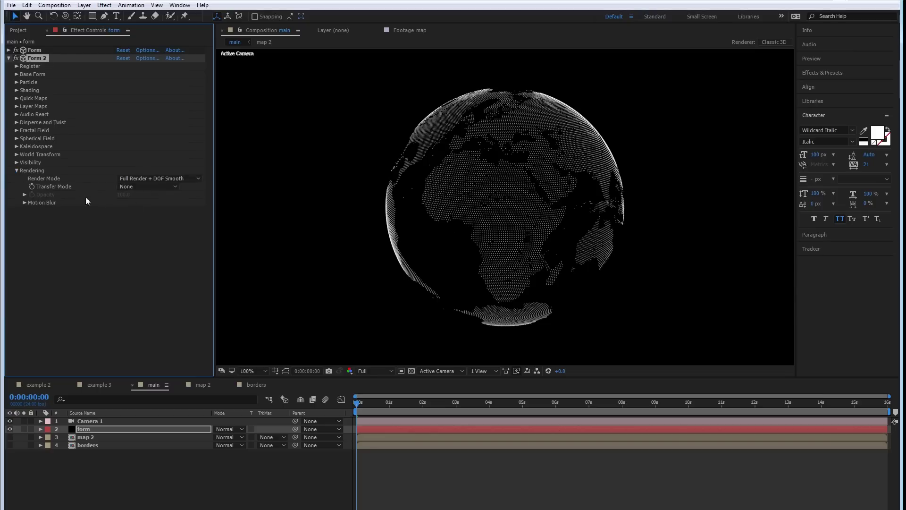
{"action": "left_click", "coordinate": [151, 189]}
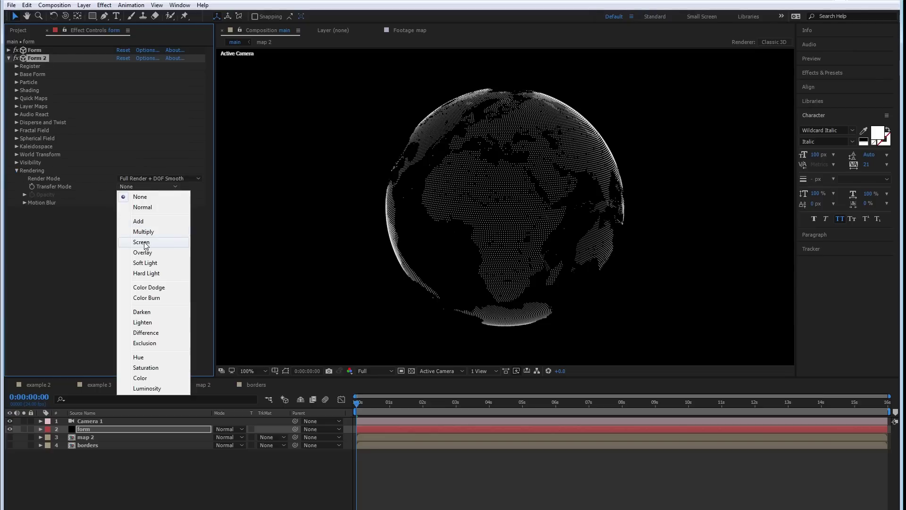
{"action": "left_click", "coordinate": [140, 221]}
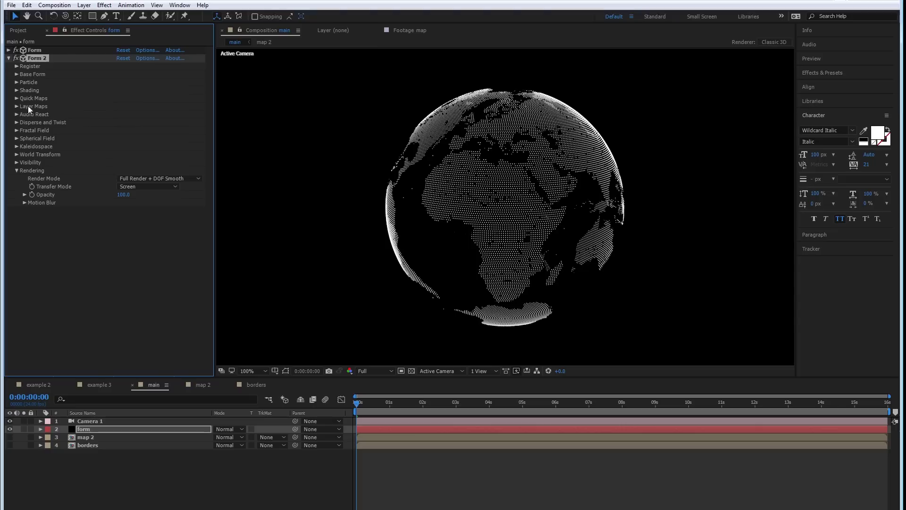
- Assign the borders layer as the size layer map of the Form 2 effect
{"action": "left_click", "coordinate": [16, 106]}
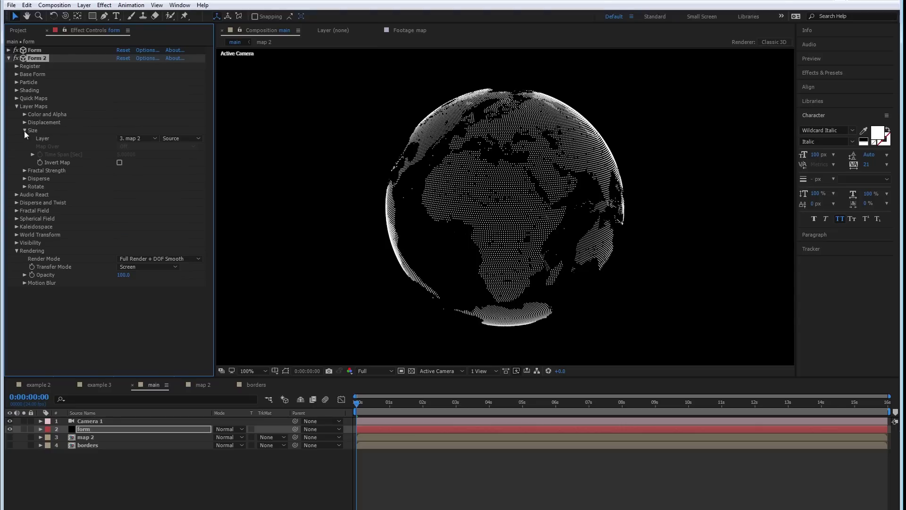
{"action": "left_click", "coordinate": [140, 139]}
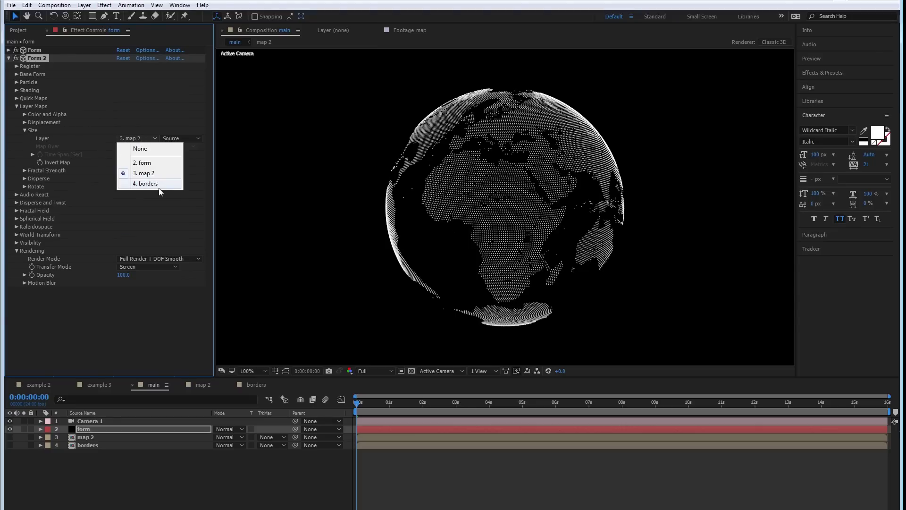
{"action": "left_click", "coordinate": [146, 183]}
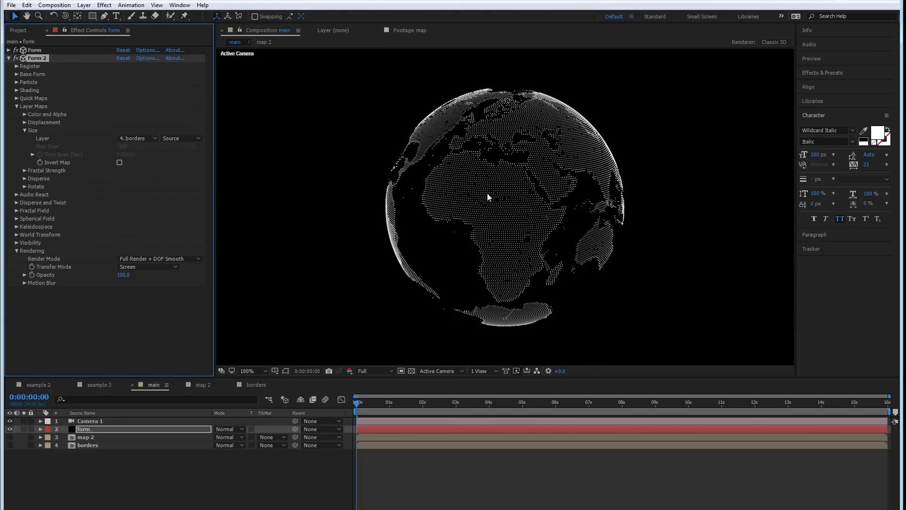
- Temporarily disable the original Form effect and orbit the camera to examine the border particles on their own
{"action": "left_click", "coordinate": [16, 50]}
{"action": "key", "text": "c"}
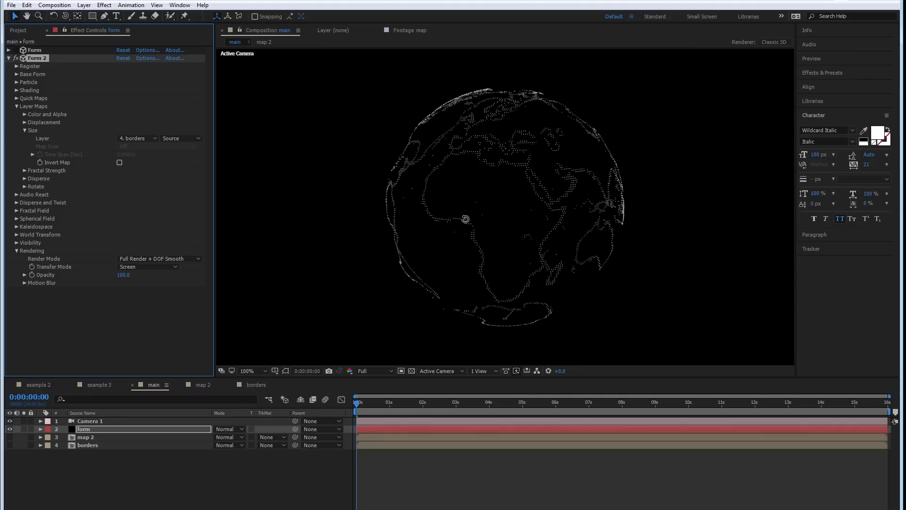
{"action": "left_click_drag", "start_coordinate": [449, 219], "coordinate": [503, 212]}
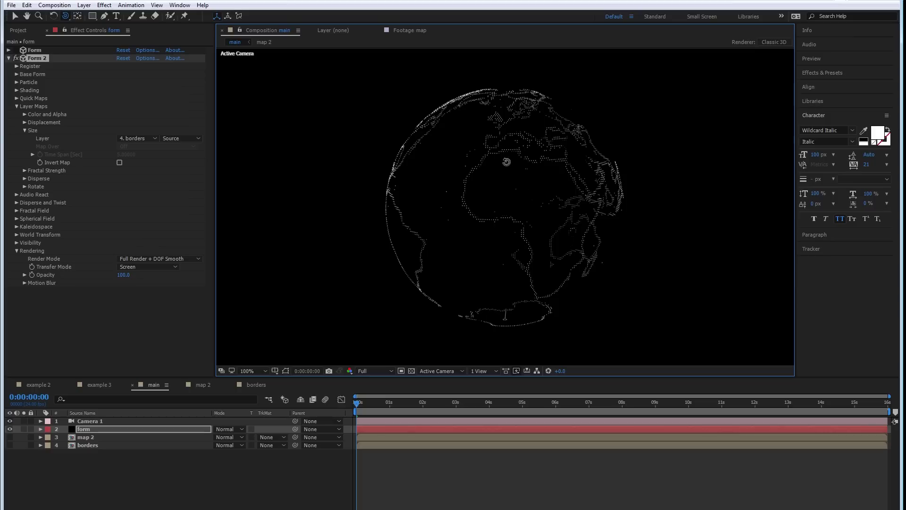
{"action": "left_click_drag", "start_coordinate": [514, 192], "coordinate": [629, 235]}
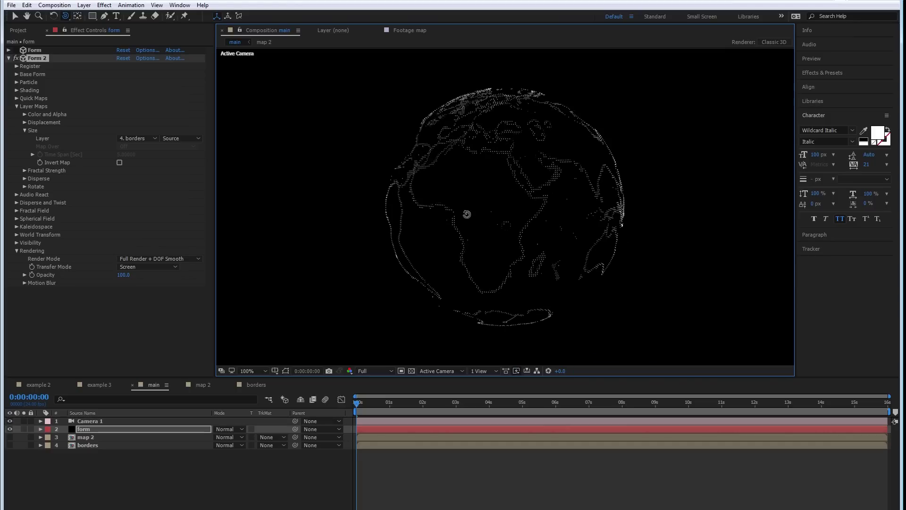
{"action": "key", "text": "ctrl+z"}
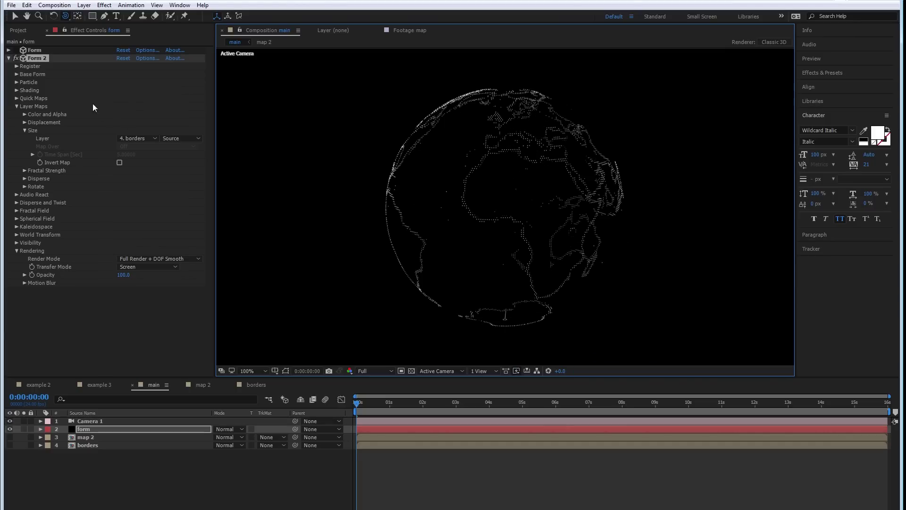
{"action": "left_click", "coordinate": [8, 58]}
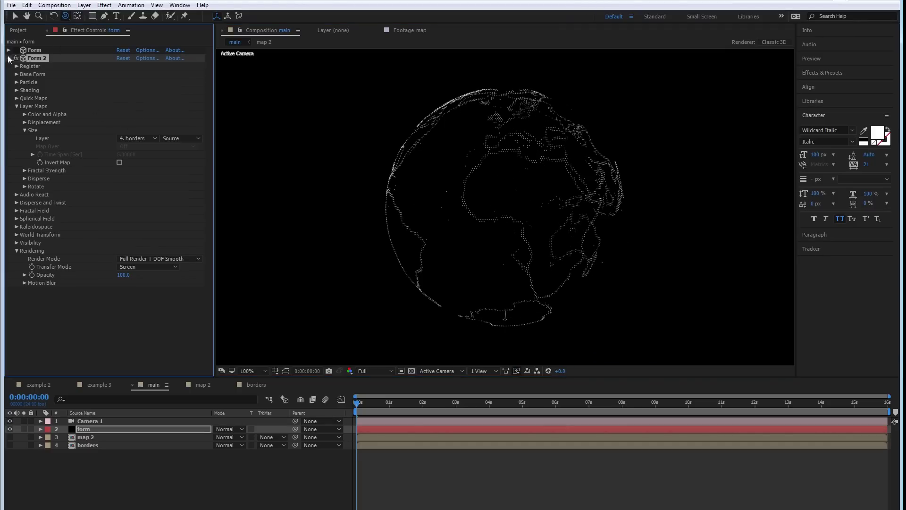
{"action": "left_click", "coordinate": [16, 50]}
- Set the particle color of the original Form effect to orange FF5500, hue 20 at full saturation
{"action": "left_click", "coordinate": [8, 50]}
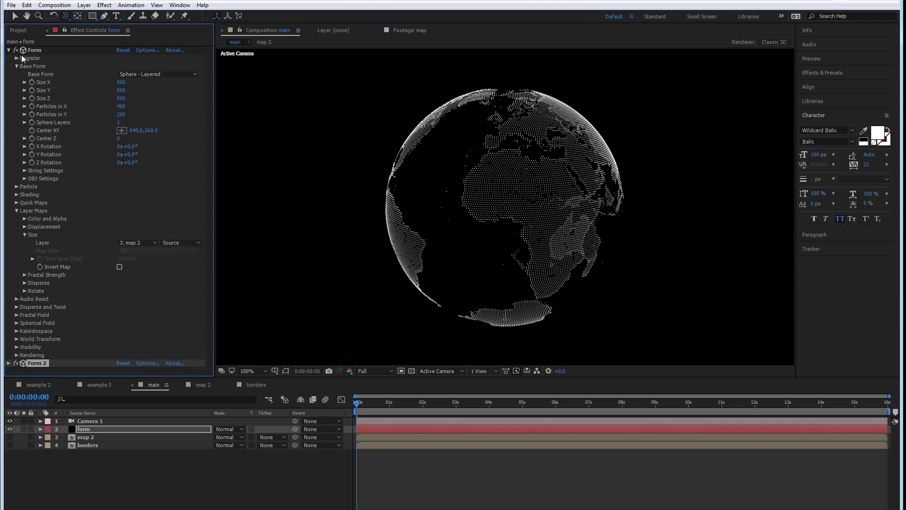
{"action": "left_click", "coordinate": [16, 187]}
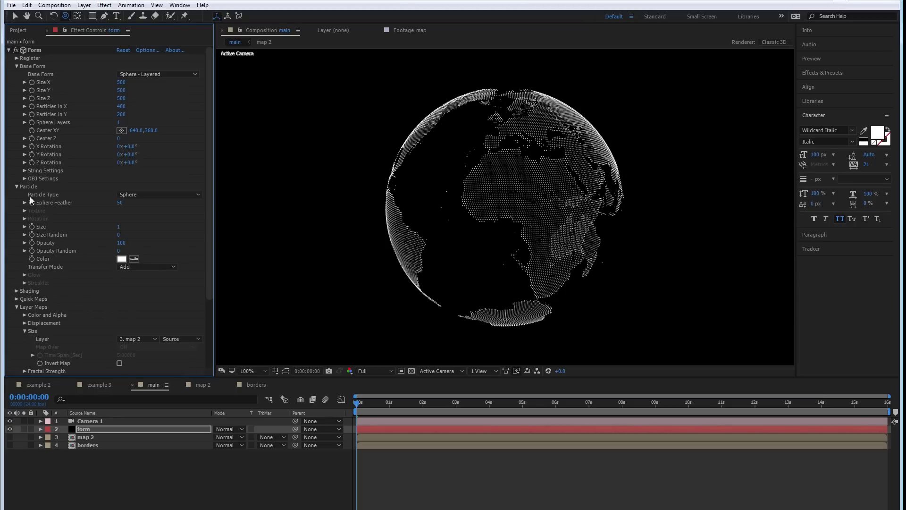
{"action": "left_click", "coordinate": [125, 263]}
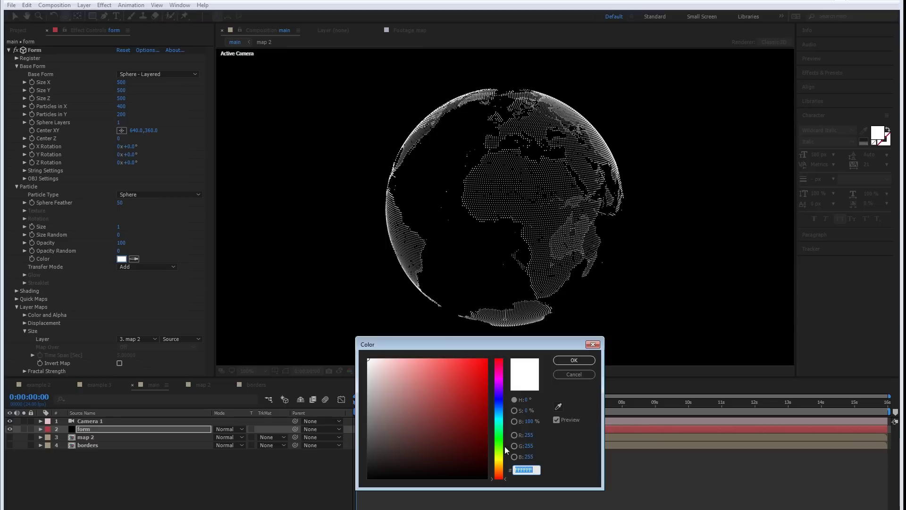
{"action": "left_click_drag", "start_coordinate": [499, 478], "coordinate": [500, 475]}
{"action": "left_click", "coordinate": [487, 359]}
{"action": "left_click", "coordinate": [529, 400]}
{"action": "type", "text": "20"}
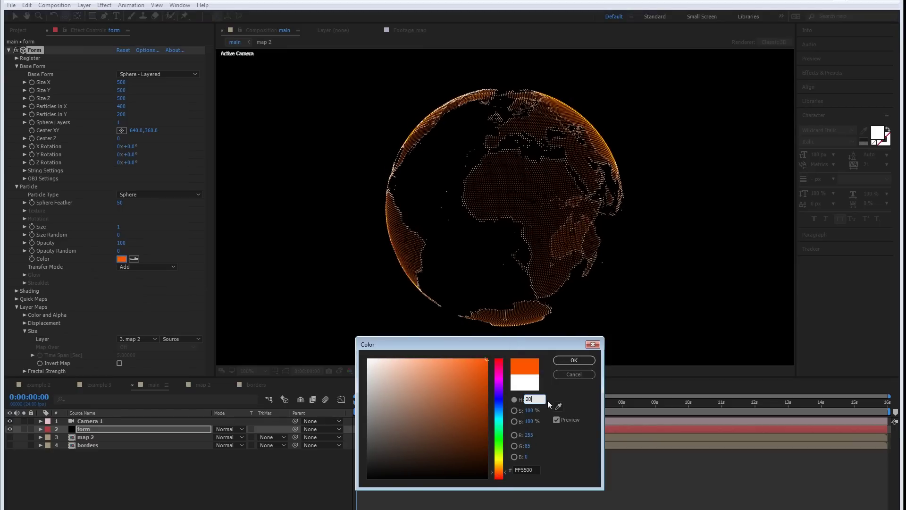
{"action": "left_click", "coordinate": [566, 362]}
{"action": "left_click", "coordinate": [9, 50]}
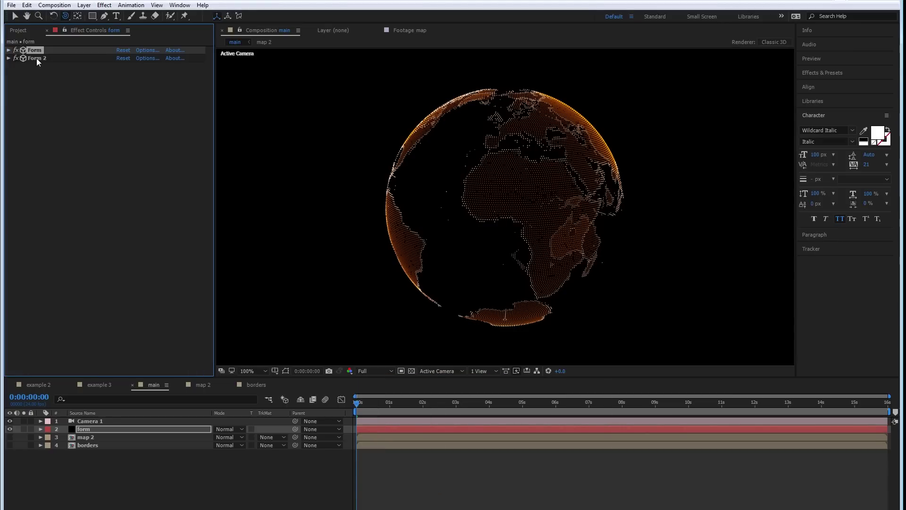
- Set Form 2's particle color to a yellow-orange with hue 40 and its rendering transfer mode to Add
{"action": "left_click", "coordinate": [34, 58]}
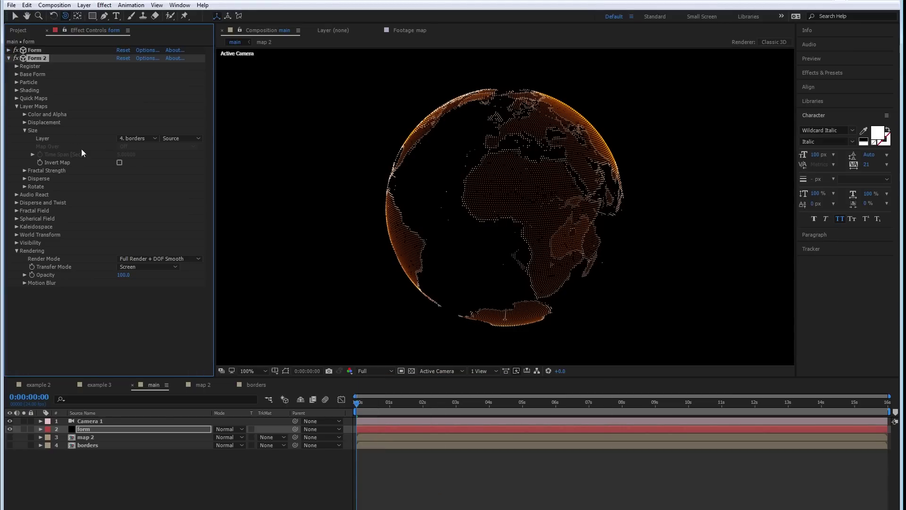
{"action": "left_click", "coordinate": [21, 84]}
{"action": "left_click", "coordinate": [121, 154]}
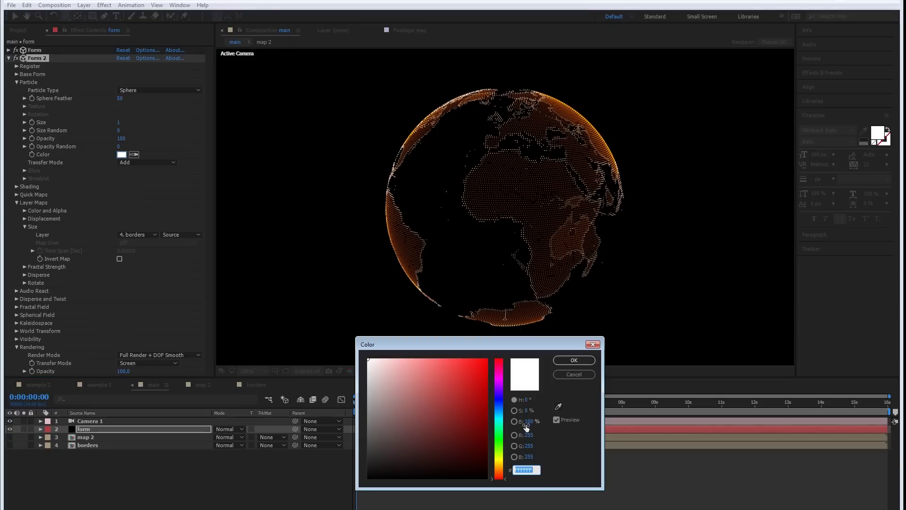
{"action": "left_click_drag", "start_coordinate": [502, 470], "coordinate": [502, 464]}
{"action": "left_click", "coordinate": [525, 401]}
{"action": "type", "text": "40"}
{"action": "left_click", "coordinate": [539, 443]}
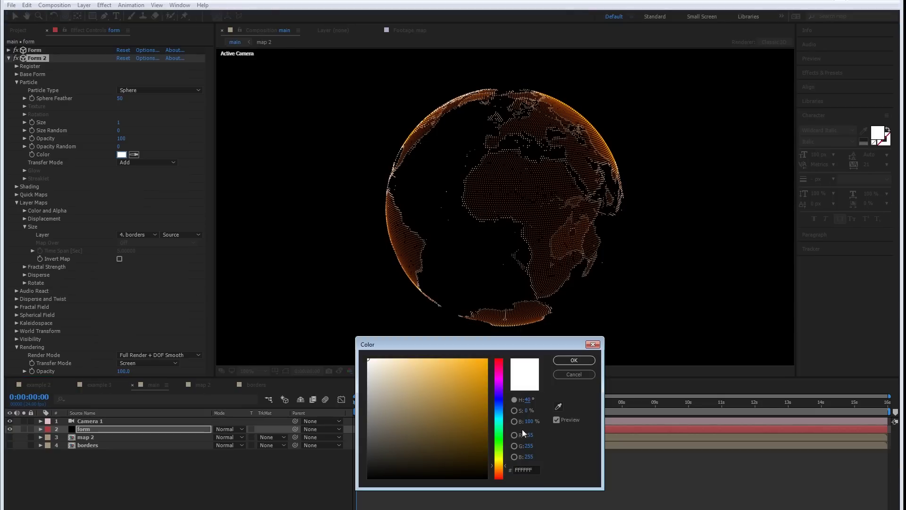
{"action": "left_click", "coordinate": [461, 393]}
{"action": "left_click", "coordinate": [574, 360]}
{"action": "left_click_drag", "start_coordinate": [543, 203], "coordinate": [460, 190]}
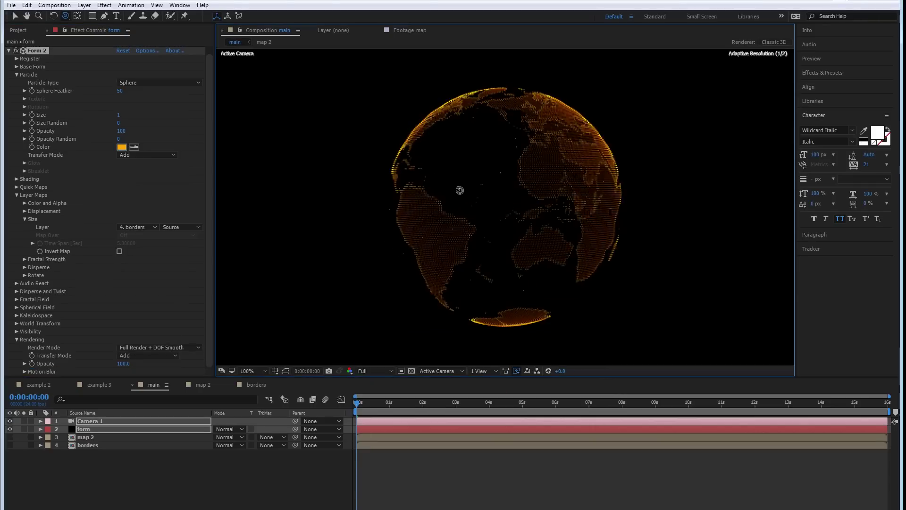
- Review the example 3 reference and the borders composition, and return to the main composition
{"action": "left_click", "coordinate": [87, 384]}
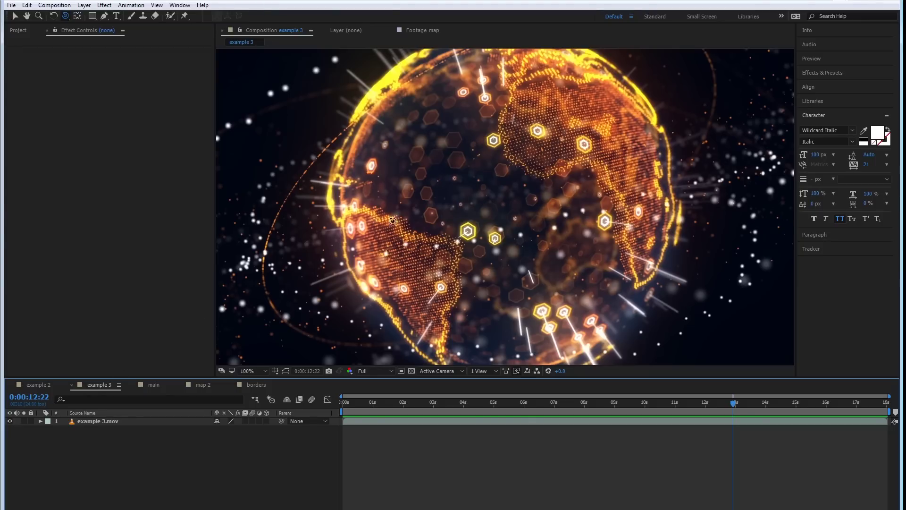
{"action": "left_click", "coordinate": [251, 385]}
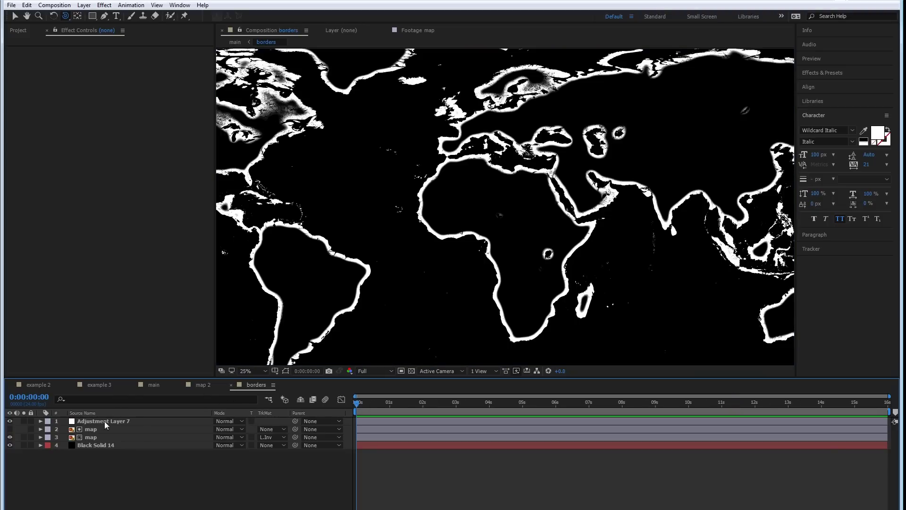
{"action": "left_click", "coordinate": [154, 385]}
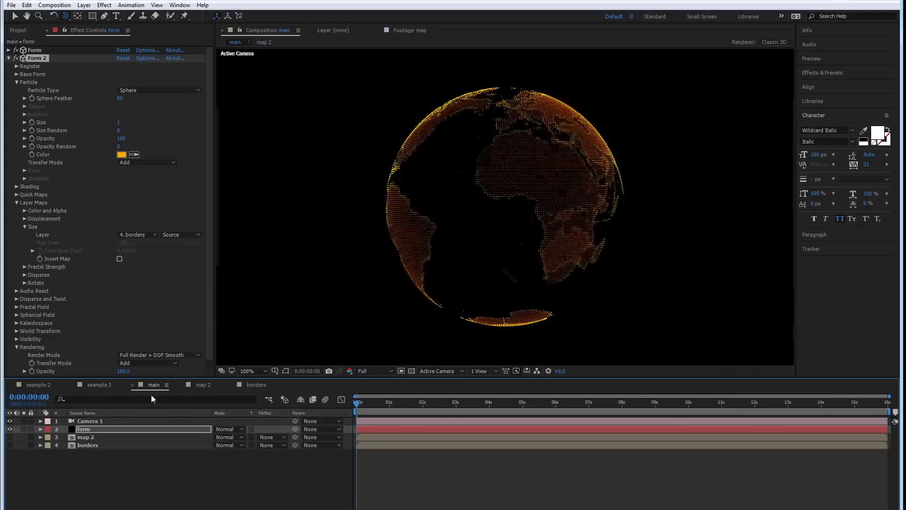
- Rename the original Form effect to main and the Form 2 effect to borders
{"action": "left_click", "coordinate": [9, 58]}
{"action": "left_click", "coordinate": [38, 51]}
{"action": "key", "text": "Return"}
{"action": "type", "text": "main"}
{"action": "key", "text": "Return"}
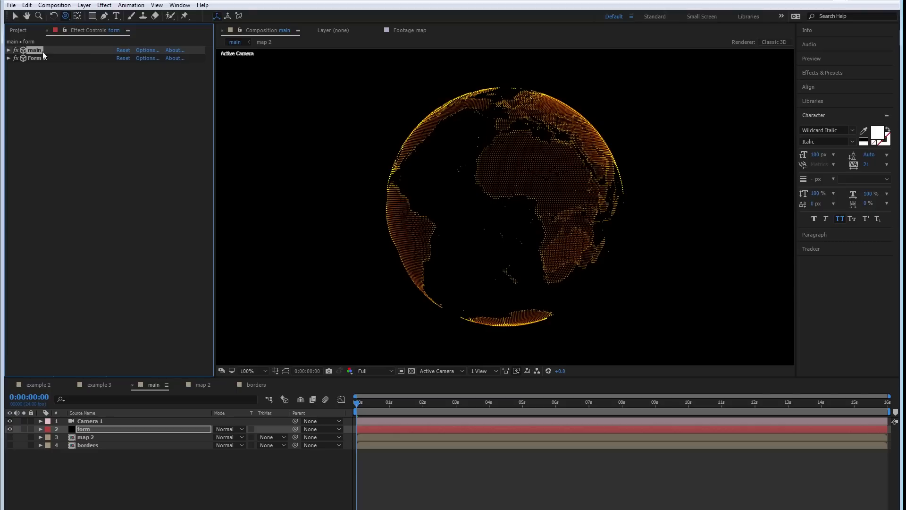
{"action": "left_click", "coordinate": [41, 57]}
{"action": "key", "text": "Return"}
{"action": "type", "text": "bor"}
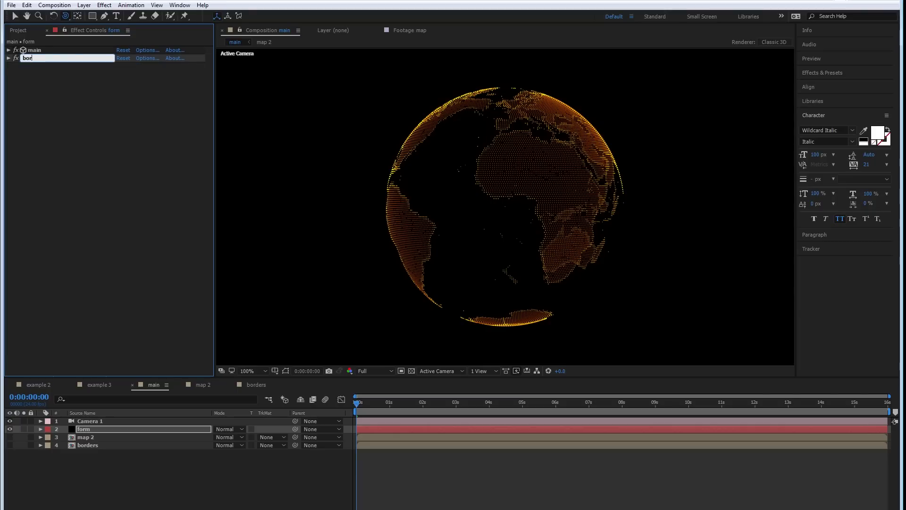
{"action": "key", "text": "Return"}
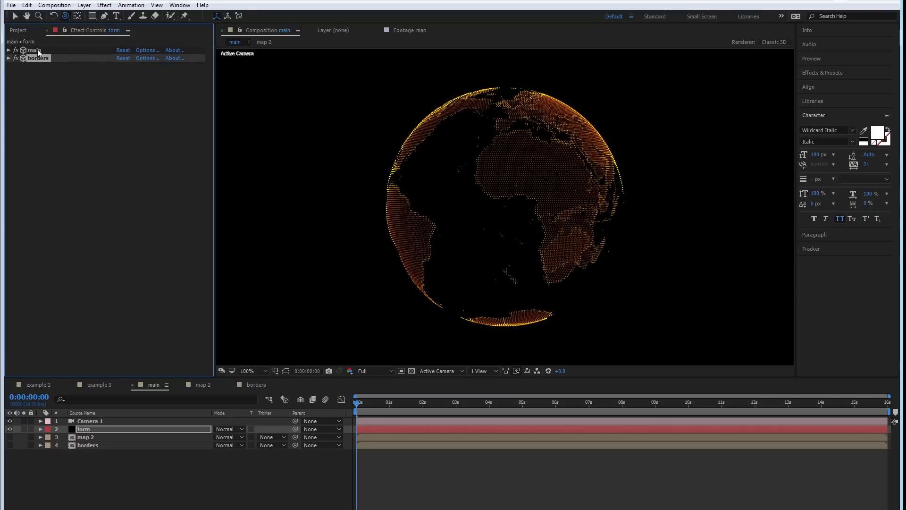
- Set the base form Size X, Y and Z of the main effect to 465
{"action": "left_click", "coordinate": [38, 52]}
{"action": "left_click", "coordinate": [8, 50]}
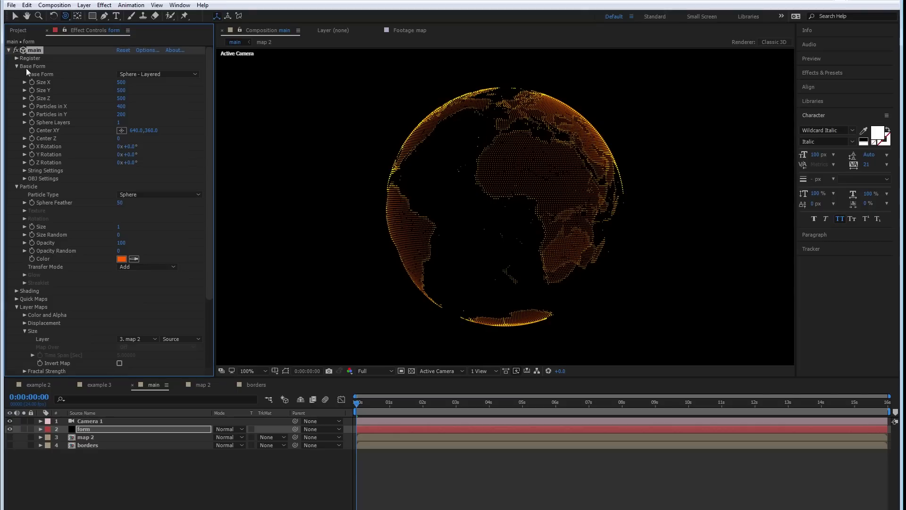
{"action": "left_click", "coordinate": [121, 82]}
{"action": "type", "text": "465"}
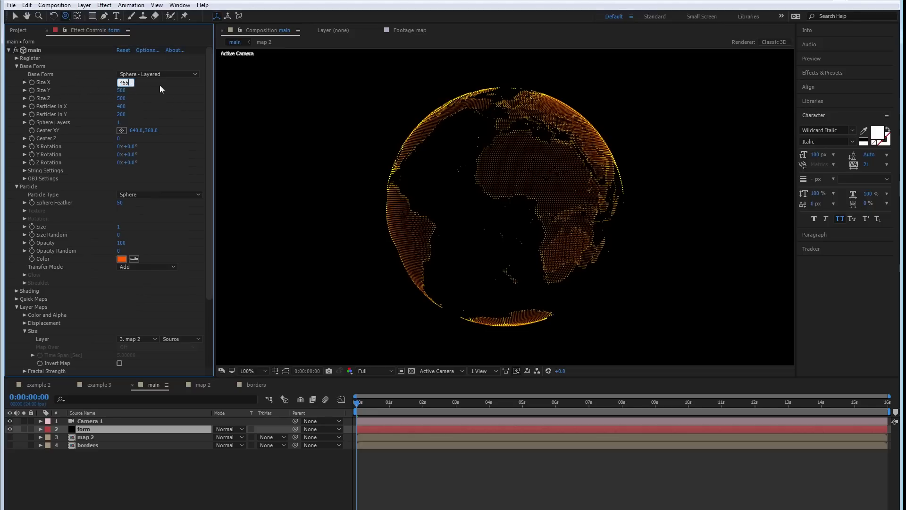
{"action": "key", "text": "Tab"}
{"action": "type", "text": "465"}
{"action": "key", "text": "Tab"}
{"action": "type", "text": "465"}
{"action": "key", "text": "Return"}
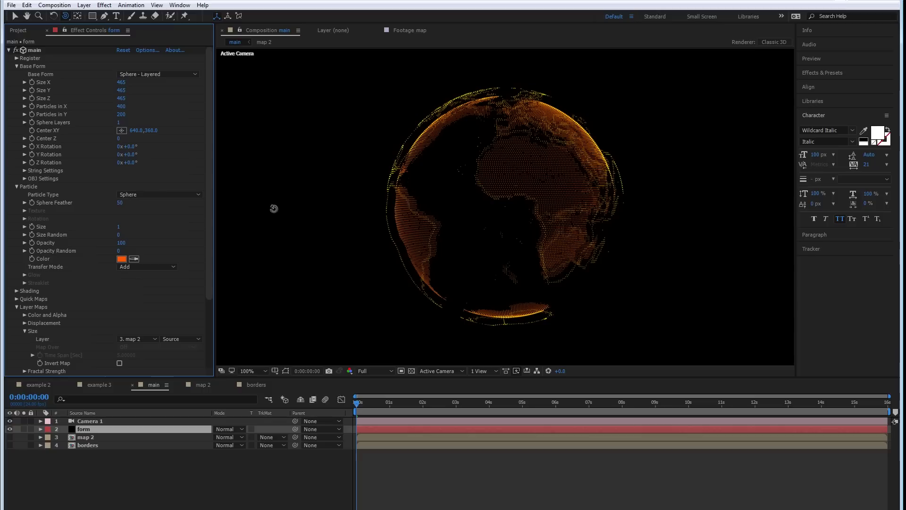
- Orbit around the globe to examine the gap between land and borders, and compare it with the example 3 reference
{"action": "left_click_drag", "start_coordinate": [479, 251], "coordinate": [335, 261]}
{"action": "left_click_drag", "start_coordinate": [502, 187], "coordinate": [371, 187]}
{"action": "left_click_drag", "start_coordinate": [479, 202], "coordinate": [496, 180]}
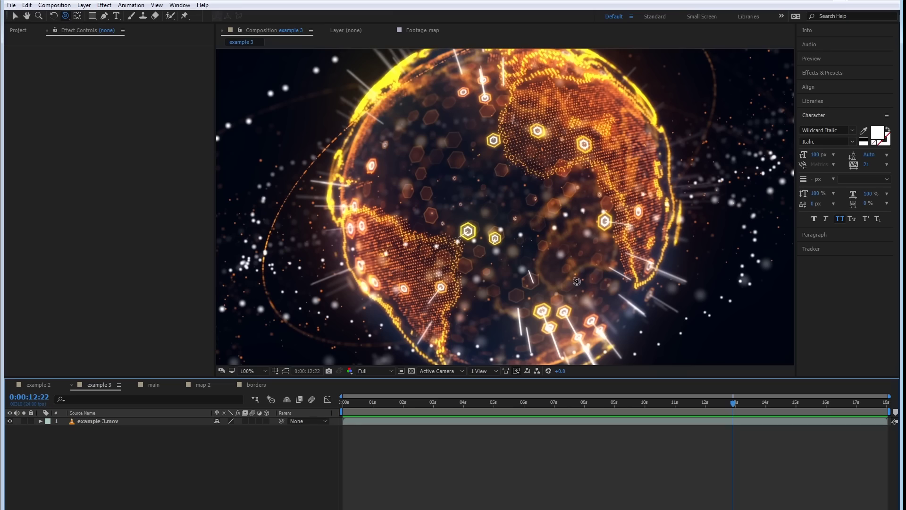
{"action": "left_click_drag", "start_coordinate": [598, 397], "coordinate": [446, 405]}
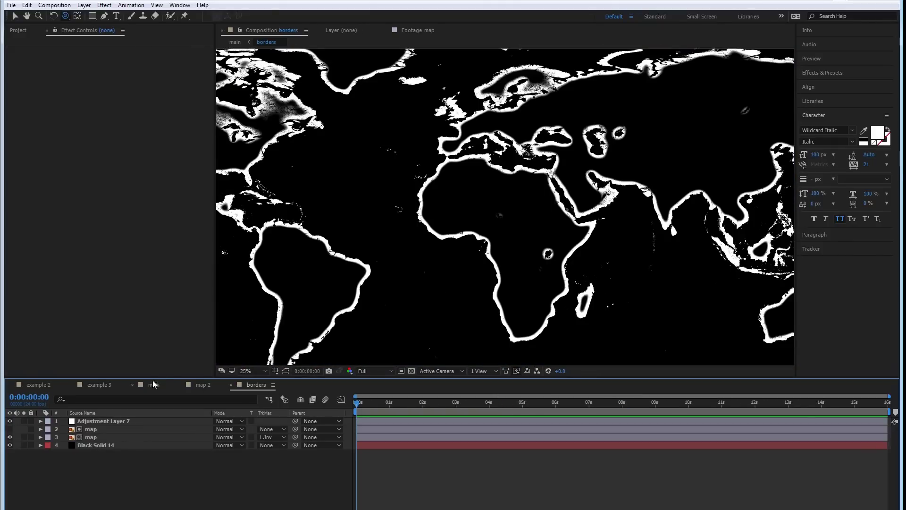
{"action": "left_click", "coordinate": [153, 384]}
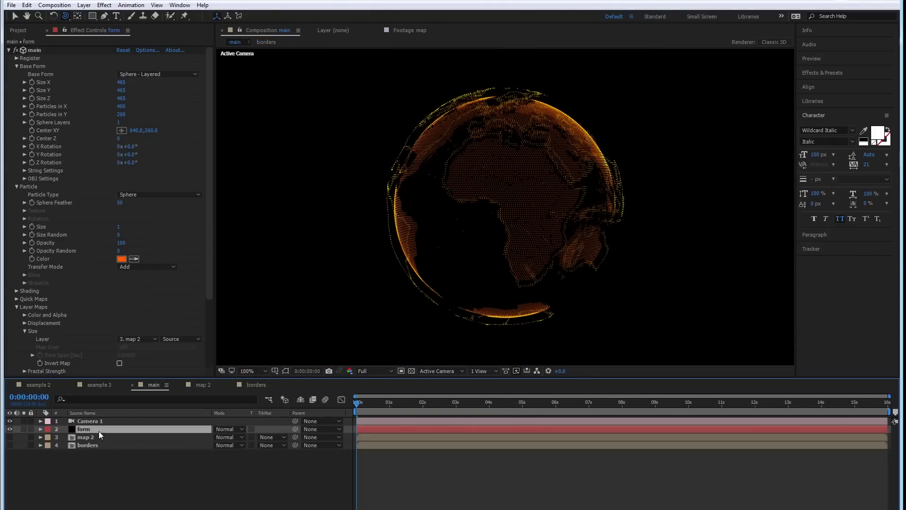
- Duplicate the borders effect on the form layer
{"action": "left_click", "coordinate": [9, 50]}
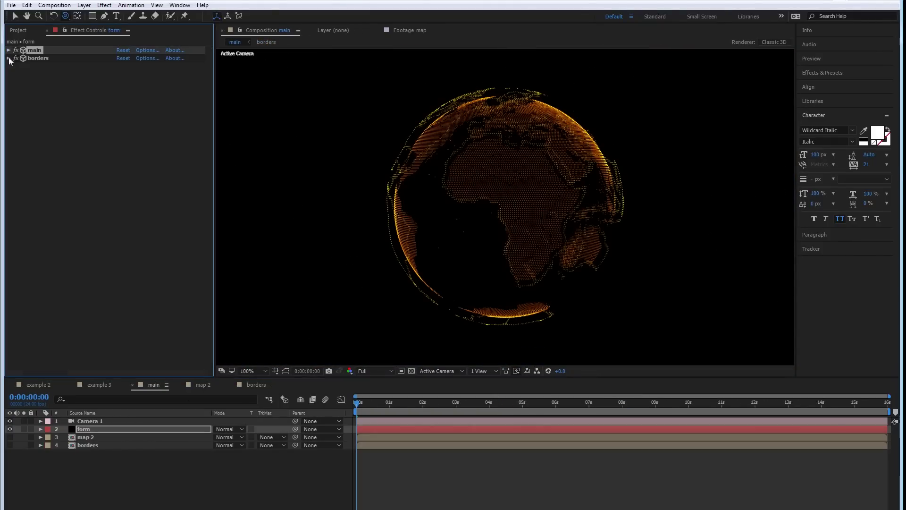
{"action": "left_click", "coordinate": [8, 59]}
{"action": "left_click", "coordinate": [9, 51]}
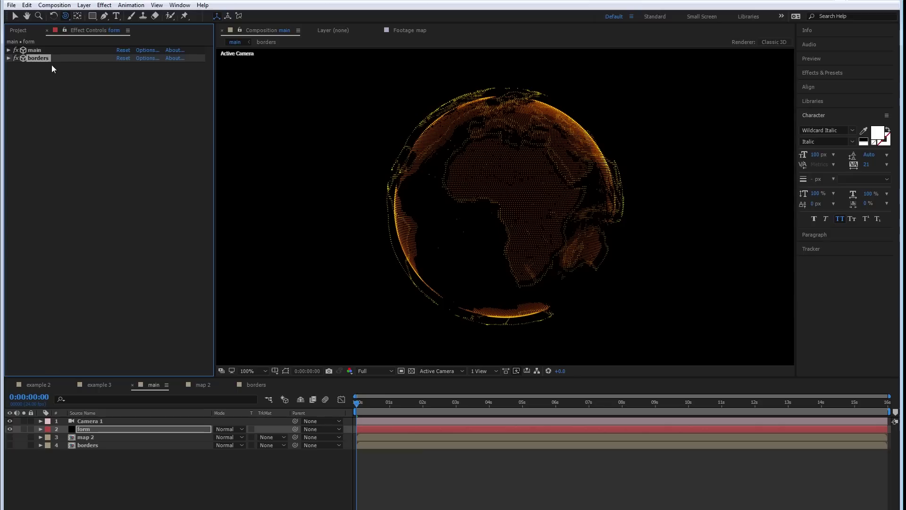
{"action": "key", "text": "ctrl+d"}
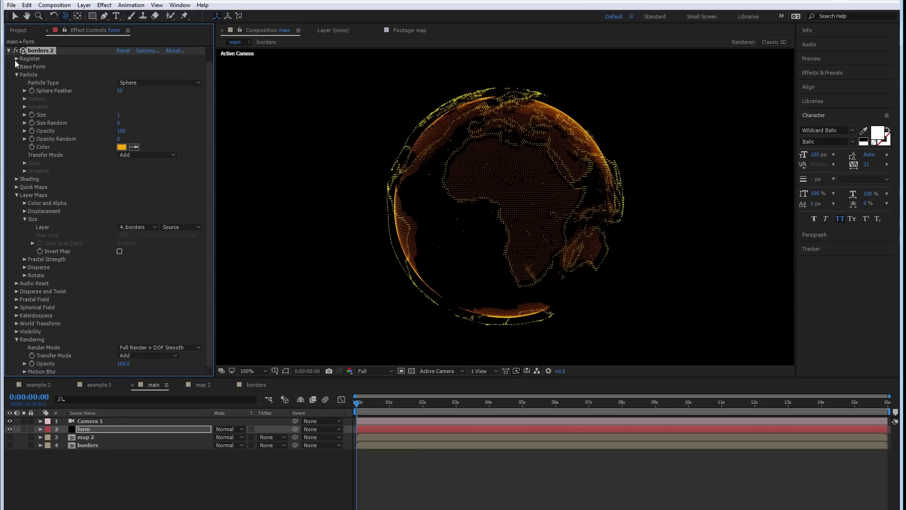
- Set the borders 2 effect's size map layer to None and turn off the main and borders effects
{"action": "left_click", "coordinate": [9, 51]}
{"action": "left_click", "coordinate": [10, 66]}
{"action": "left_click", "coordinate": [126, 228]}
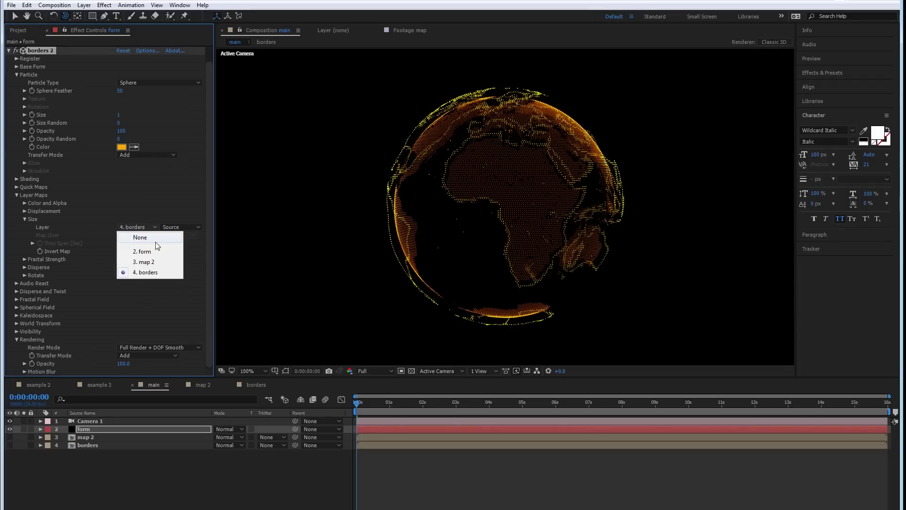
{"action": "left_click", "coordinate": [151, 239]}
{"action": "scroll", "coordinate": [73, 179], "scroll_direction": "up", "scroll_amount": 2}
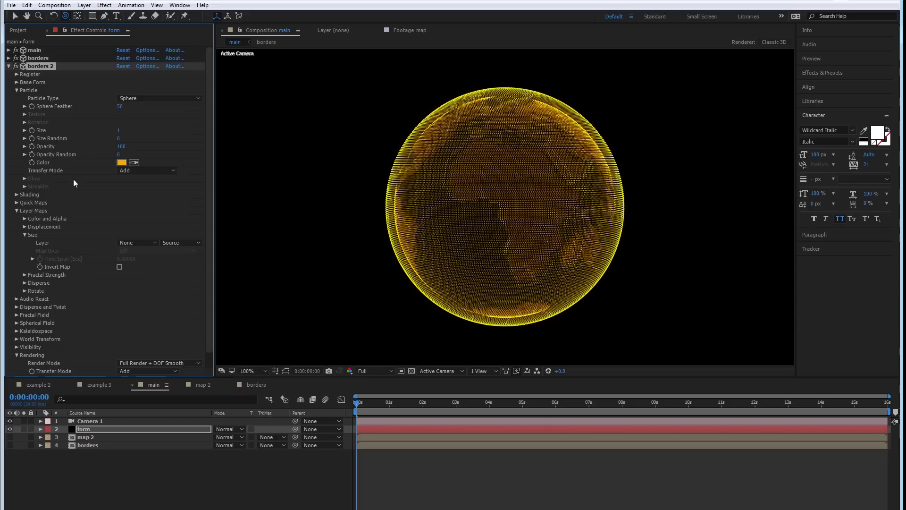
{"action": "left_click", "coordinate": [16, 58]}
{"action": "left_click", "coordinate": [16, 50]}
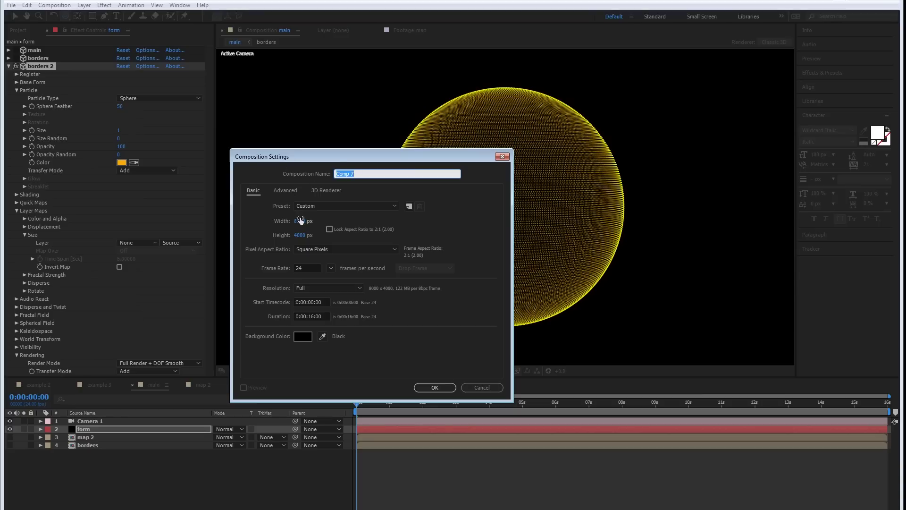
- Create a new 100 x 100 px composition named hex 1
{"action": "left_click", "coordinate": [301, 221]}
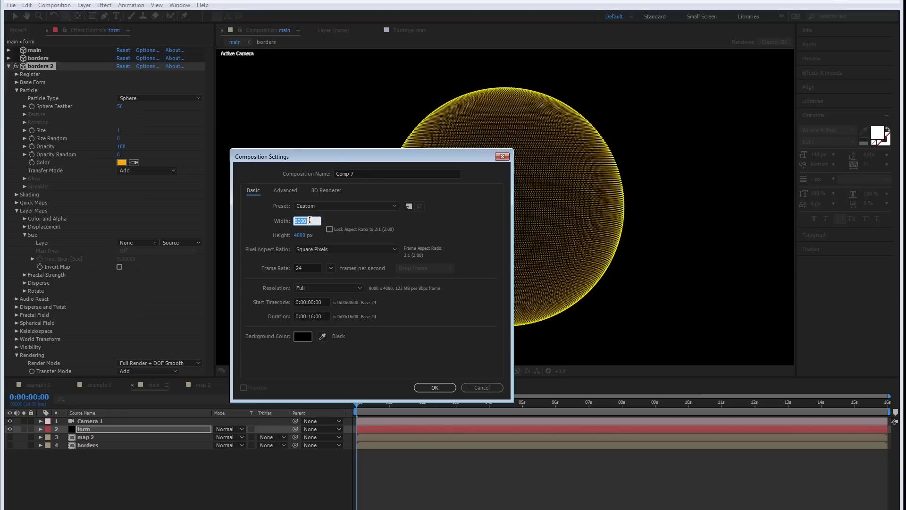
{"action": "type", "text": "100"}
{"action": "key", "text": "Tab"}
{"action": "type", "text": "100"}
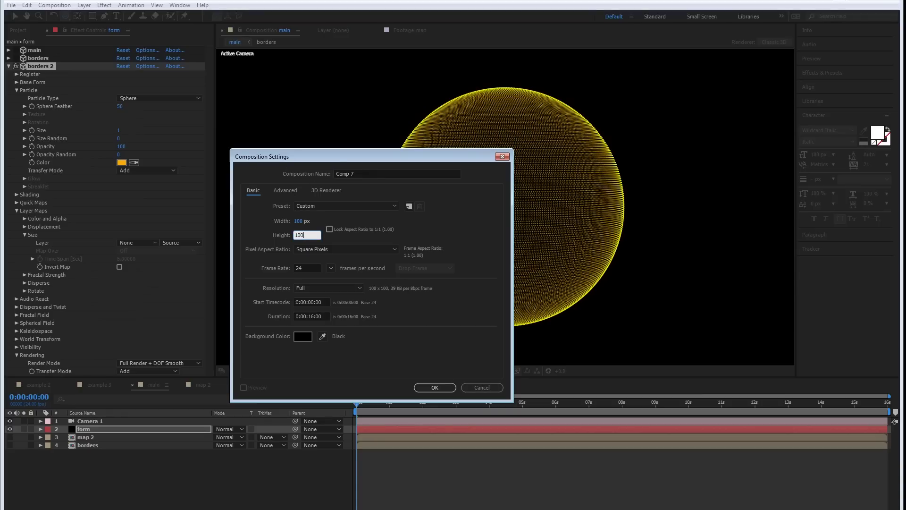
{"action": "left_click", "coordinate": [351, 174]}
{"action": "type", "text": "hex 1"}
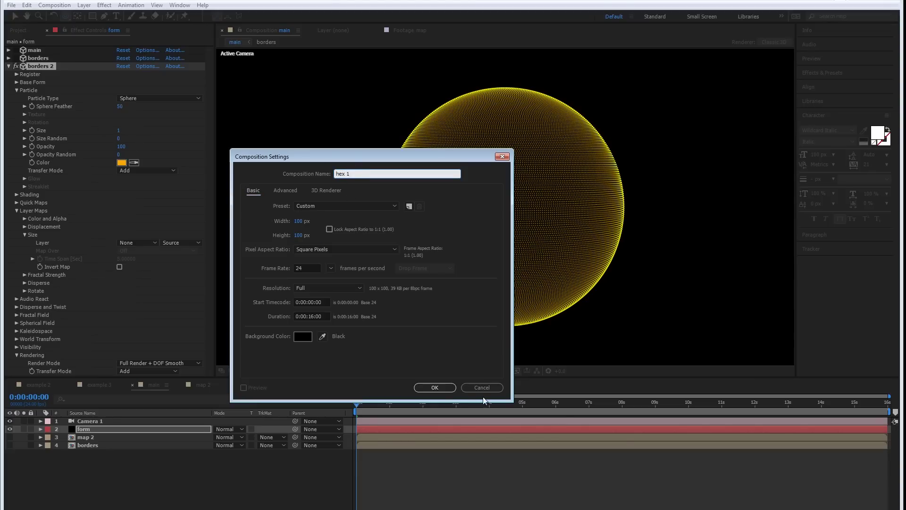
{"action": "left_click", "coordinate": [435, 388]}
- Add an empty shape layer to the hex 1 composition
{"action": "right_click", "coordinate": [236, 342]}
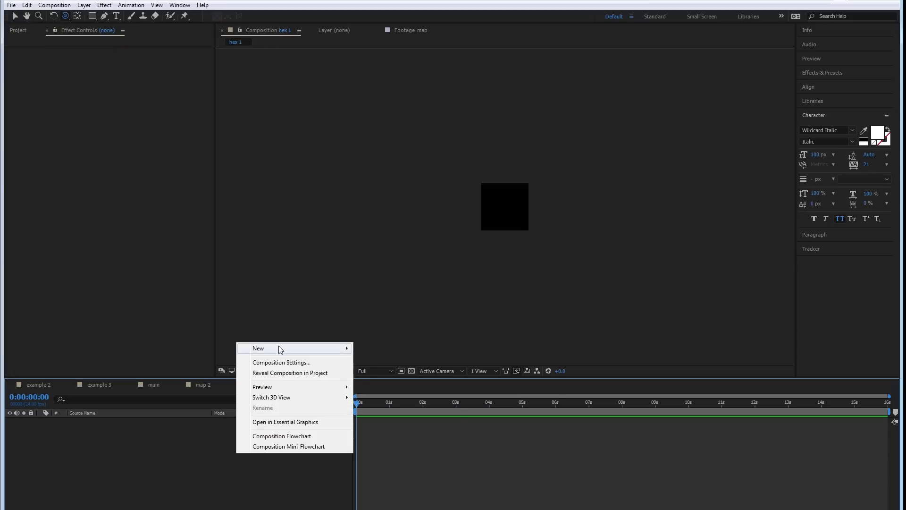
{"action": "mouse_move", "coordinate": [346, 349]}
{"action": "left_click", "coordinate": [397, 418]}
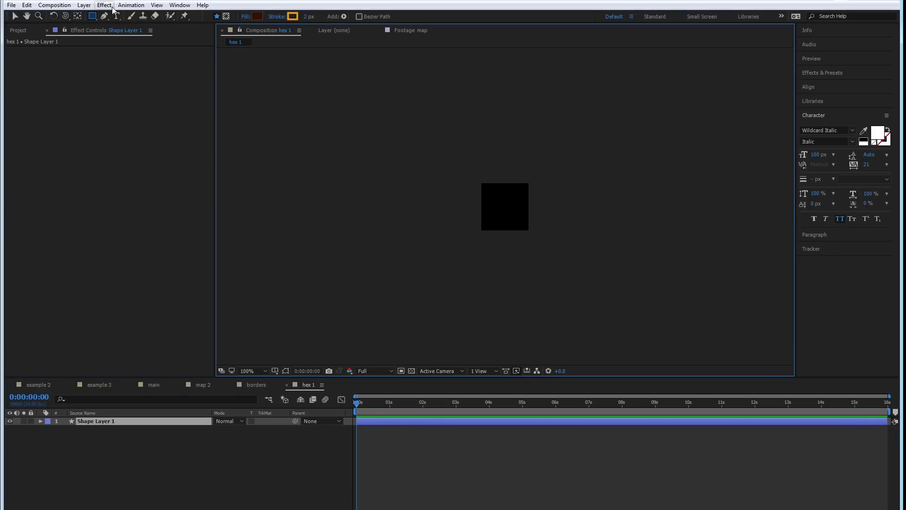
- Show the title/action safe guides and draw an upright hexagon with the Polygon tool, outward from the centre of the hex 1 composition
{"action": "left_click_drag", "start_coordinate": [92, 15], "coordinate": [139, 49]}
{"action": "key", "text": "period"}
{"action": "key", "text": "period"}
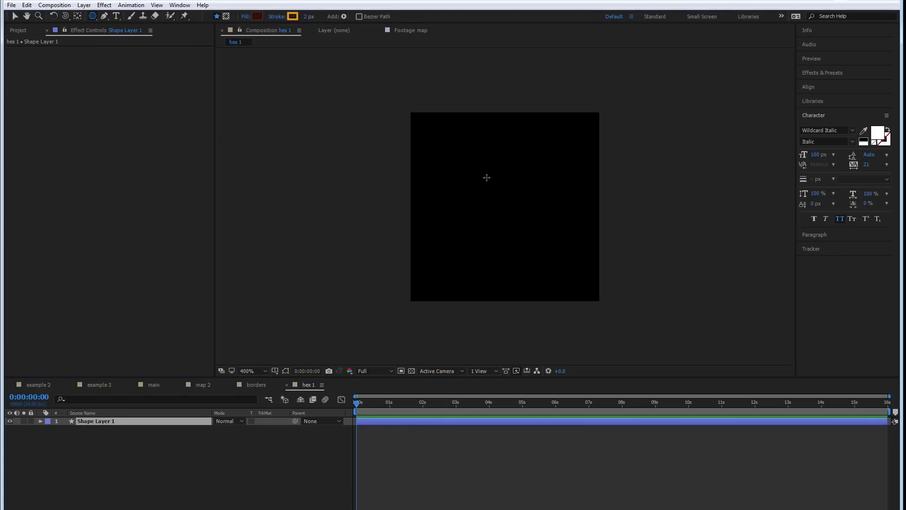
{"action": "left_click", "coordinate": [275, 371]}
{"action": "left_click", "coordinate": [290, 380]}
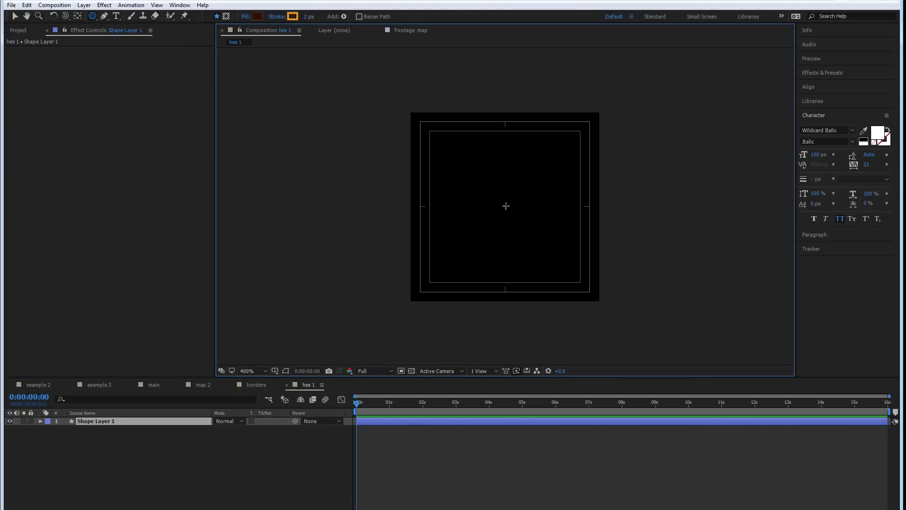
{"action": "left_click_drag", "start_coordinate": [506, 205], "coordinate": [570, 266]}
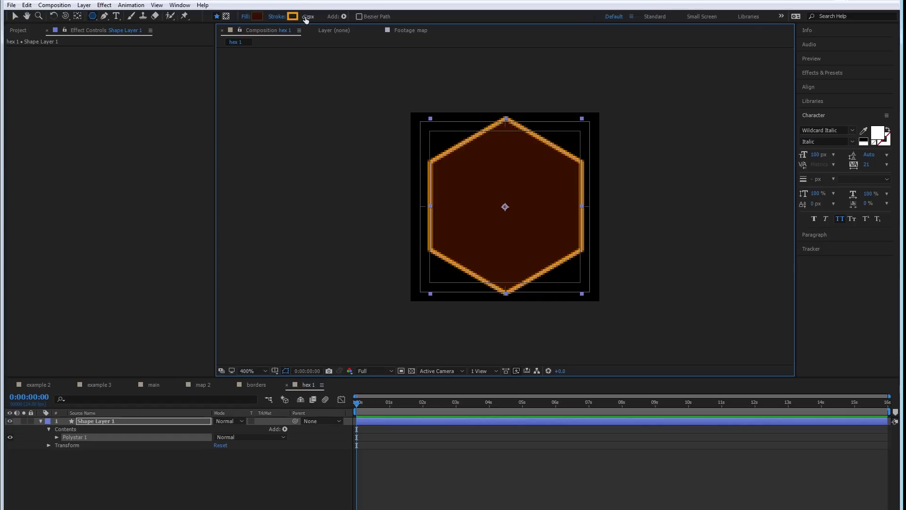
- Check the hexagon's stroke colour and fill colour values
{"action": "left_click", "coordinate": [293, 16]}
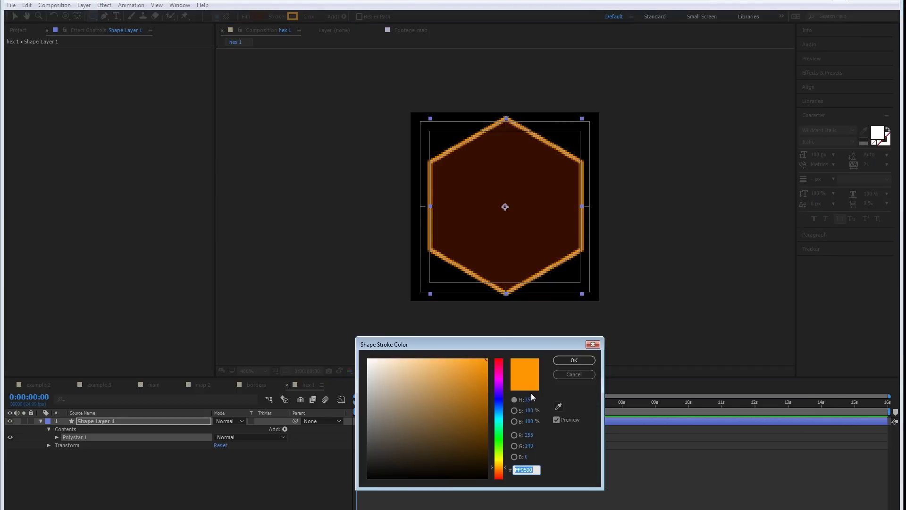
{"action": "left_click", "coordinate": [568, 361]}
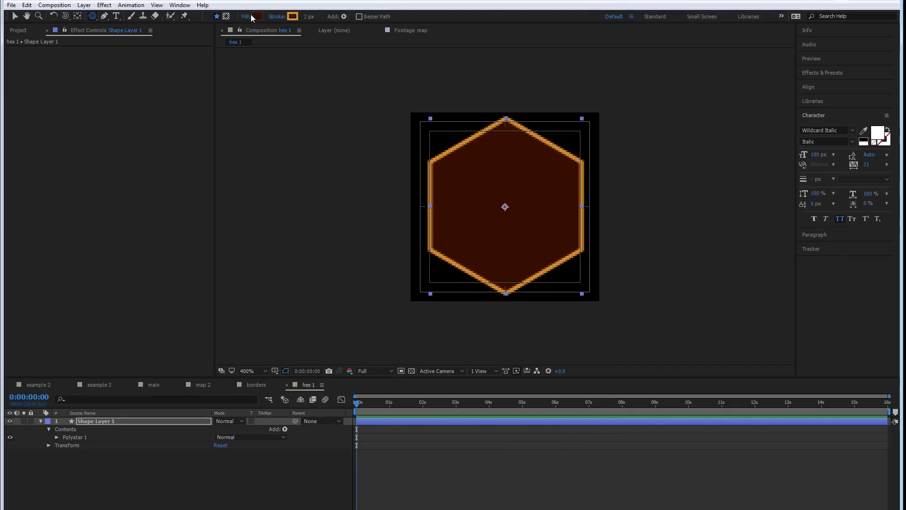
{"action": "left_click", "coordinate": [258, 16]}
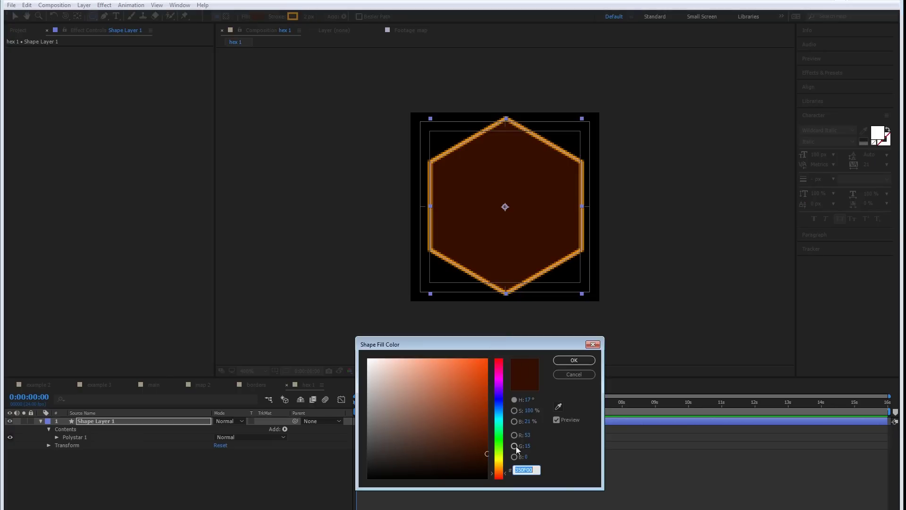
{"action": "key", "text": "Return"}
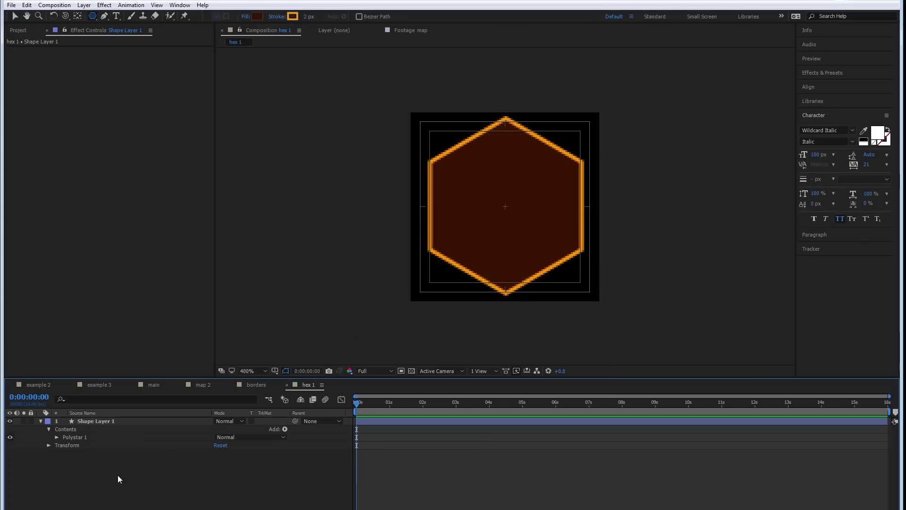
- Add the hex 1 composition to the main composition below the borders layer and hide it
{"action": "left_click", "coordinate": [158, 384]}
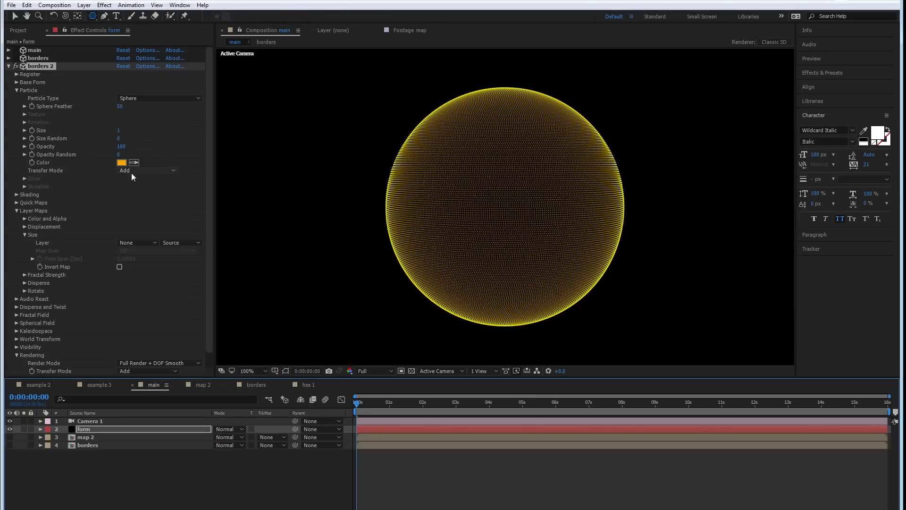
{"action": "left_click", "coordinate": [18, 30]}
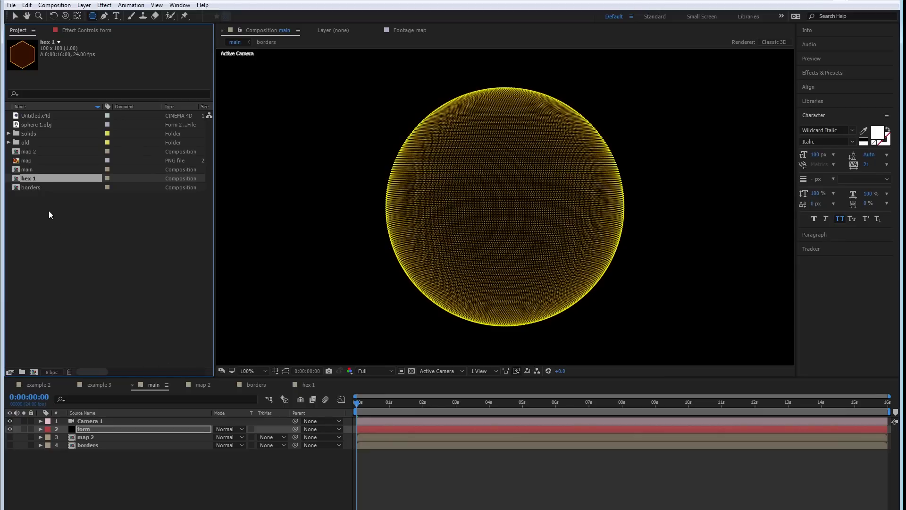
{"action": "left_click_drag", "start_coordinate": [34, 177], "coordinate": [108, 480]}
{"action": "left_click", "coordinate": [10, 454]}
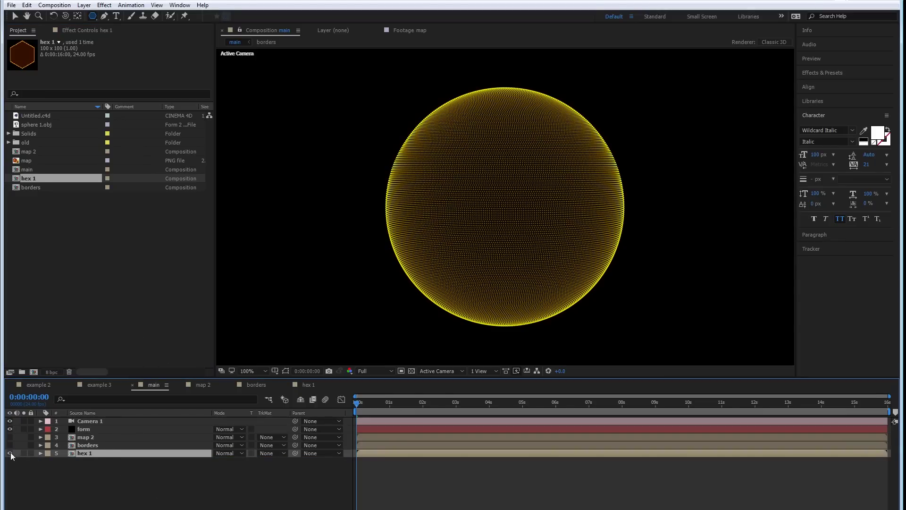
- Set the borders 2 effect's particle type to Textured Polygon with the hex 1 layer as its texture
{"action": "left_click", "coordinate": [101, 432]}
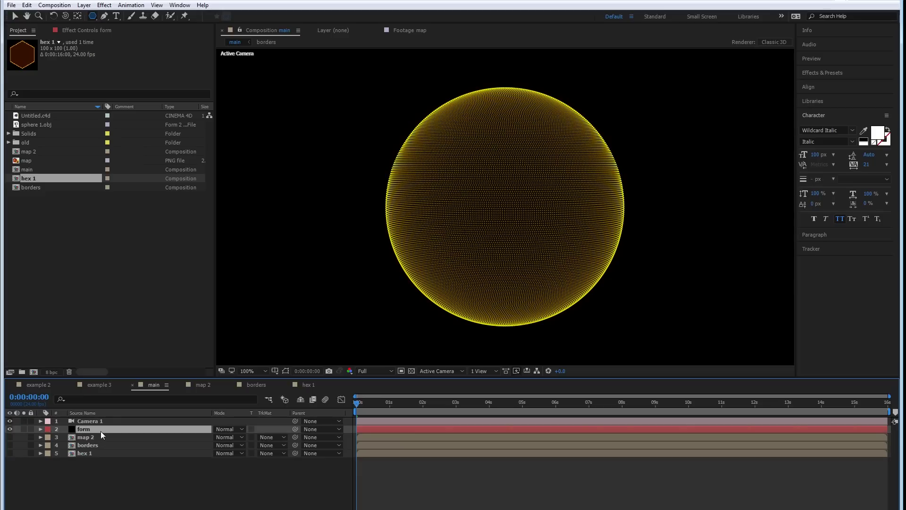
{"action": "left_click", "coordinate": [75, 30]}
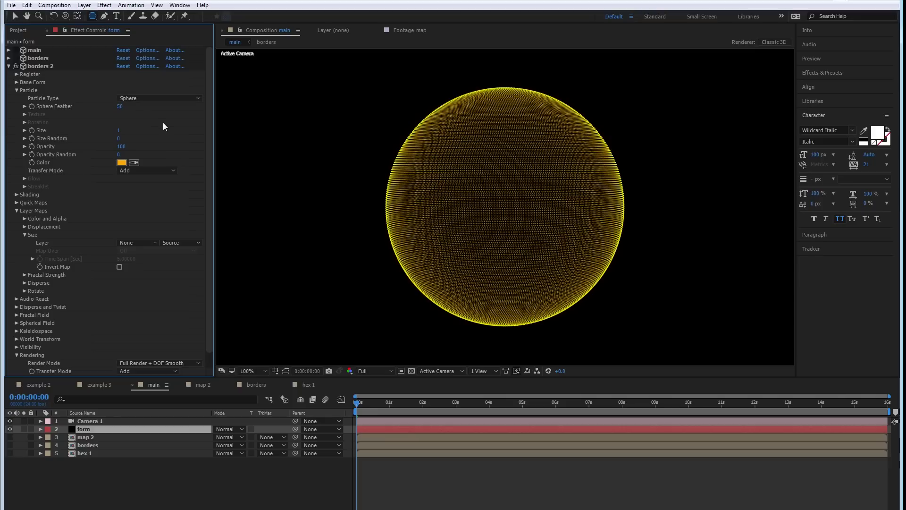
{"action": "left_click", "coordinate": [144, 98]}
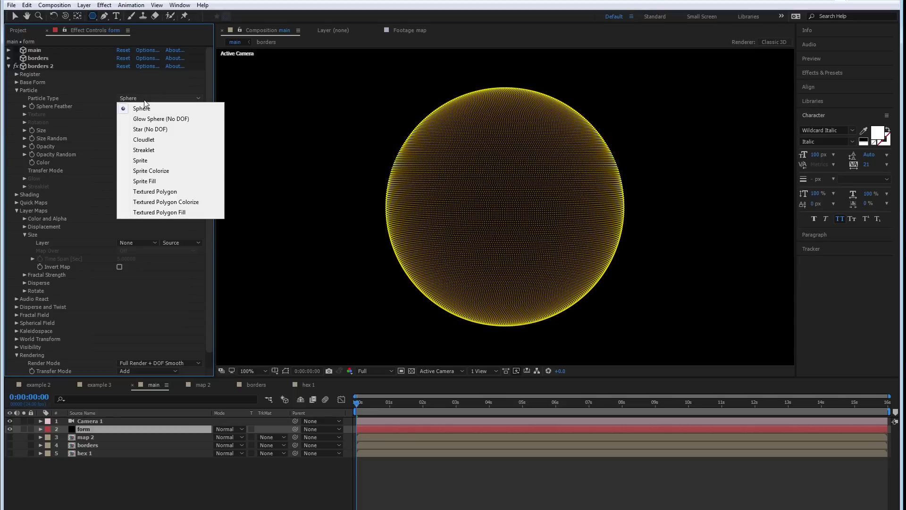
{"action": "left_click", "coordinate": [174, 191]}
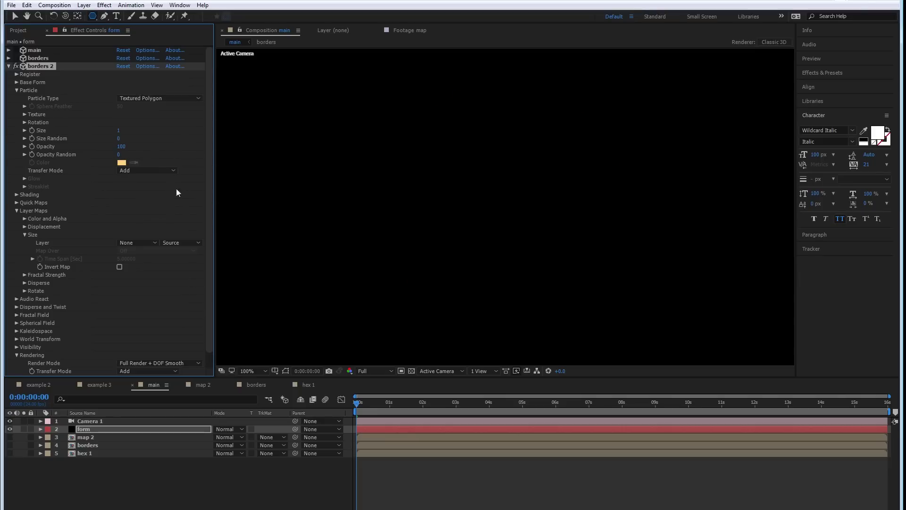
{"action": "left_click", "coordinate": [24, 114]}
{"action": "left_click", "coordinate": [127, 121]}
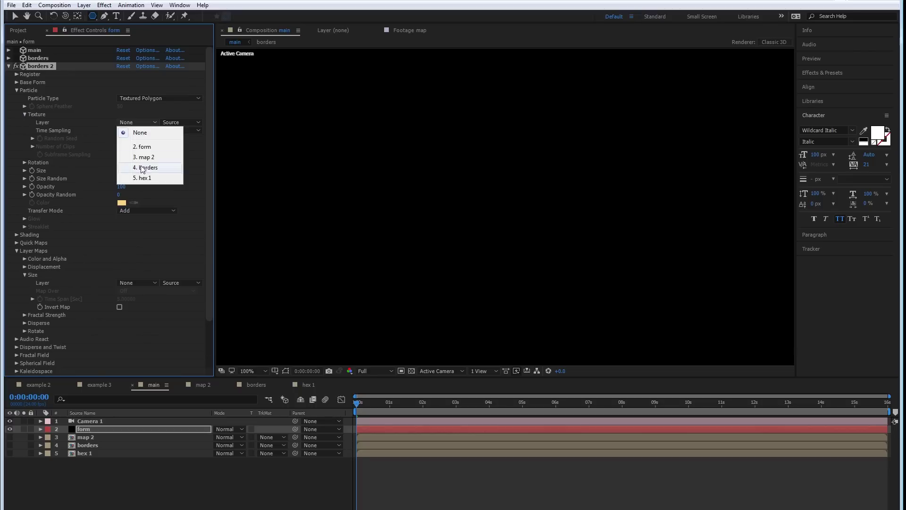
{"action": "left_click", "coordinate": [151, 181]}
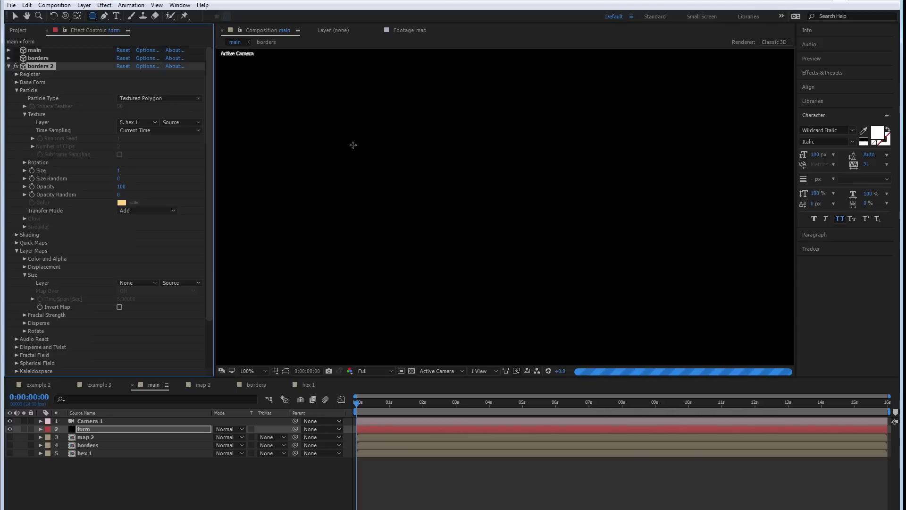
- Set the borders 2 base form to 40 particles in X and 20 particles in Y
{"action": "left_click", "coordinate": [17, 82]}
{"action": "left_click", "coordinate": [124, 123]}
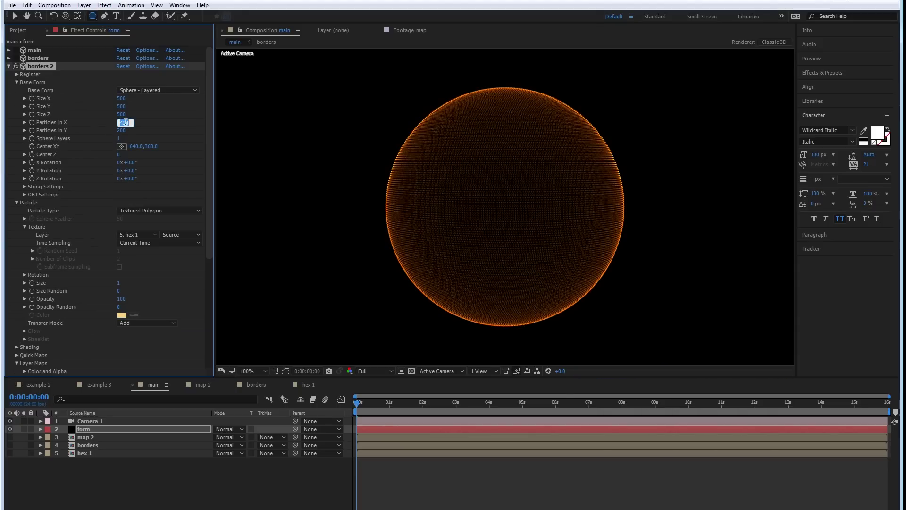
{"action": "type", "text": "50"}
{"action": "key", "text": "Tab"}
{"action": "type", "text": "20"}
{"action": "key", "text": "Return"}
{"action": "left_click", "coordinate": [124, 123]}
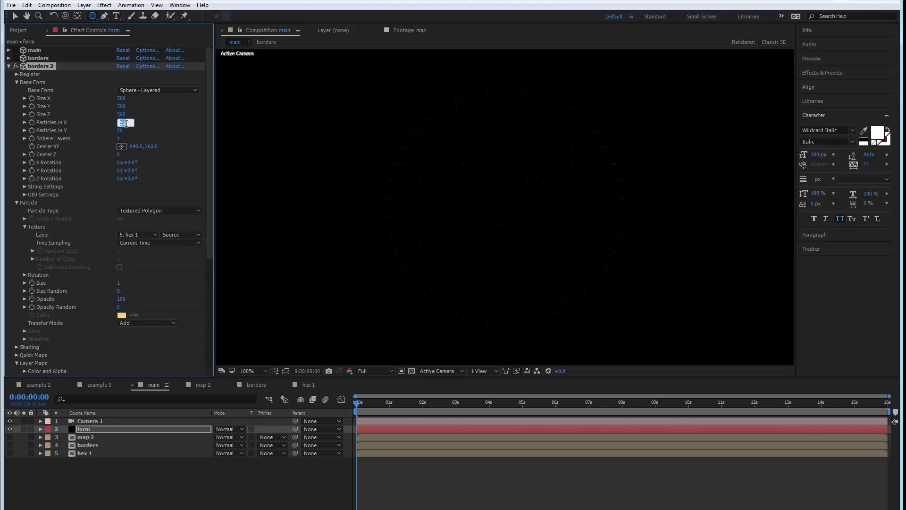
{"action": "type", "text": "40"}
- Set the hexagon particles' Size to 12 and Size Random to 100 in the borders 2 effect
{"action": "left_click", "coordinate": [119, 284]}
{"action": "type", "text": "10"}
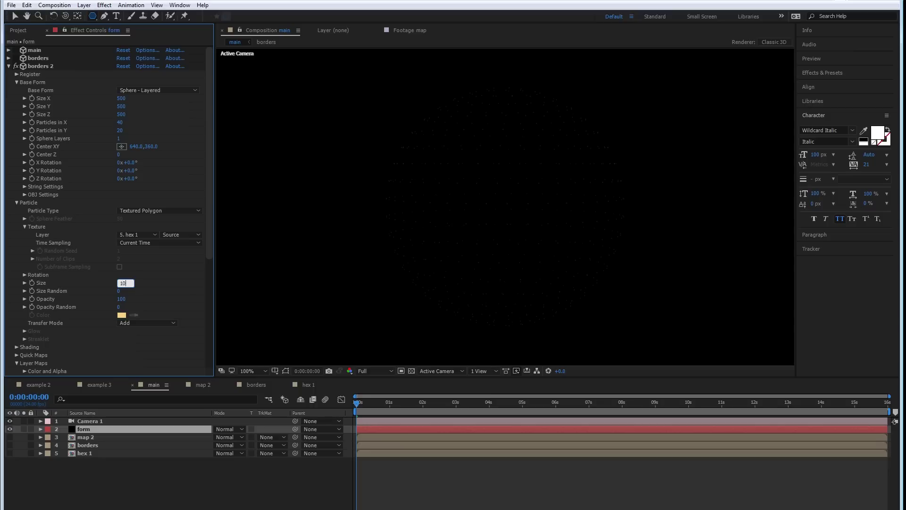
{"action": "key", "text": "Return"}
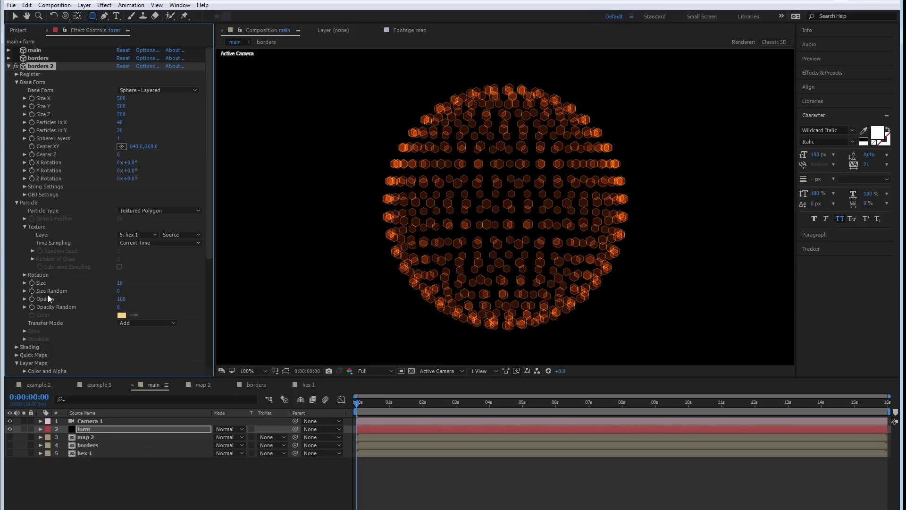
{"action": "left_click_drag", "start_coordinate": [119, 293], "coordinate": [123, 292]}
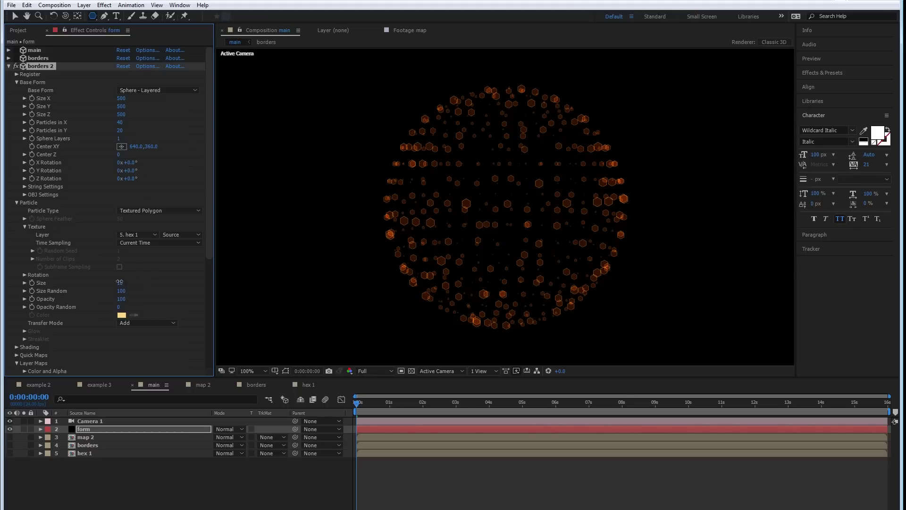
{"action": "type", "text": "12"}
{"action": "key", "text": "Return"}
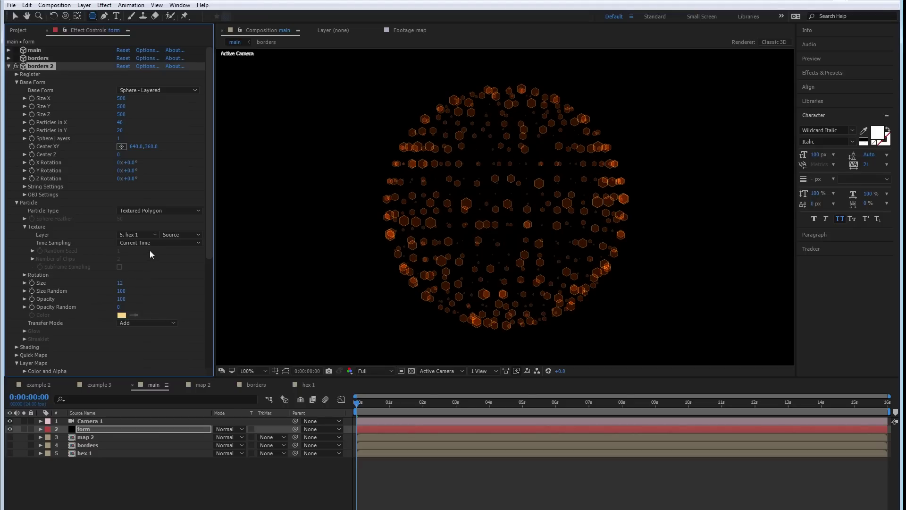
- Turn the main and borders effects back on and orbit around the globe to examine how the hexagons face the camera
{"action": "left_click", "coordinate": [15, 58]}
{"action": "left_click", "coordinate": [16, 50]}
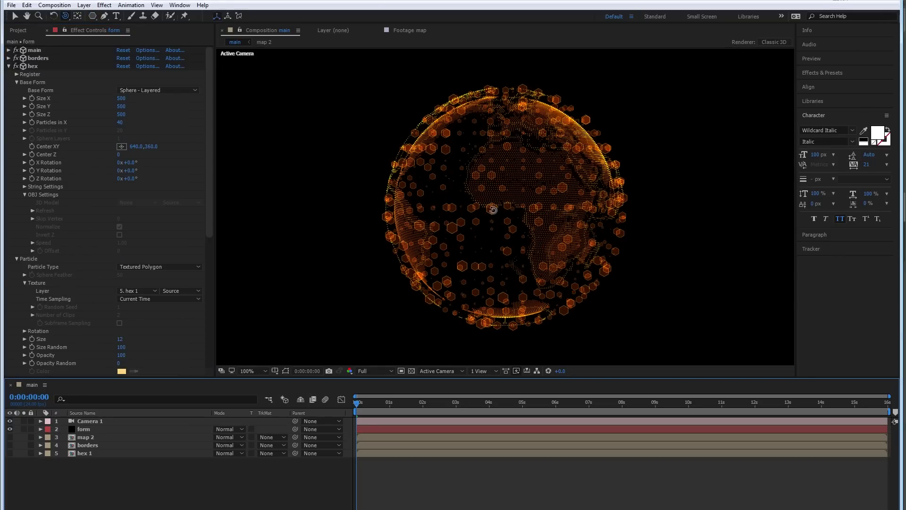
{"action": "left_click_drag", "start_coordinate": [493, 210], "coordinate": [401, 203]}
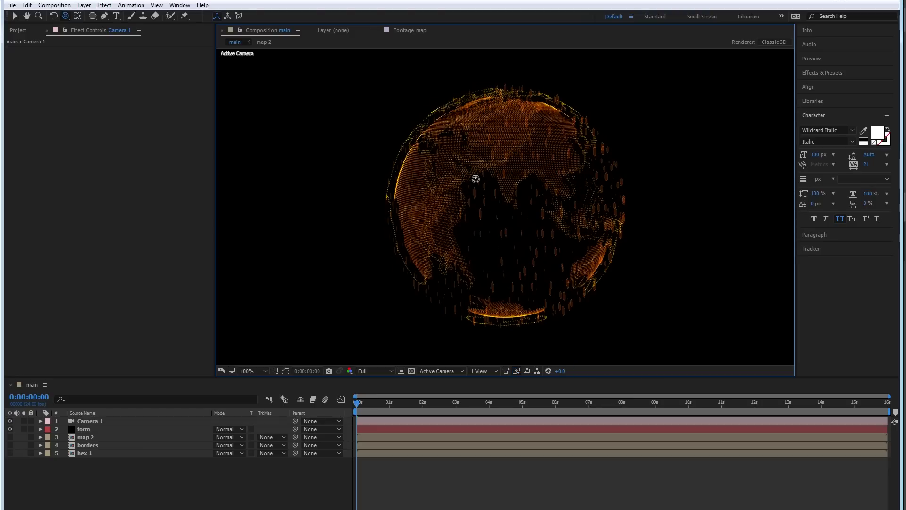
{"action": "left_click_drag", "start_coordinate": [502, 189], "coordinate": [434, 186]}
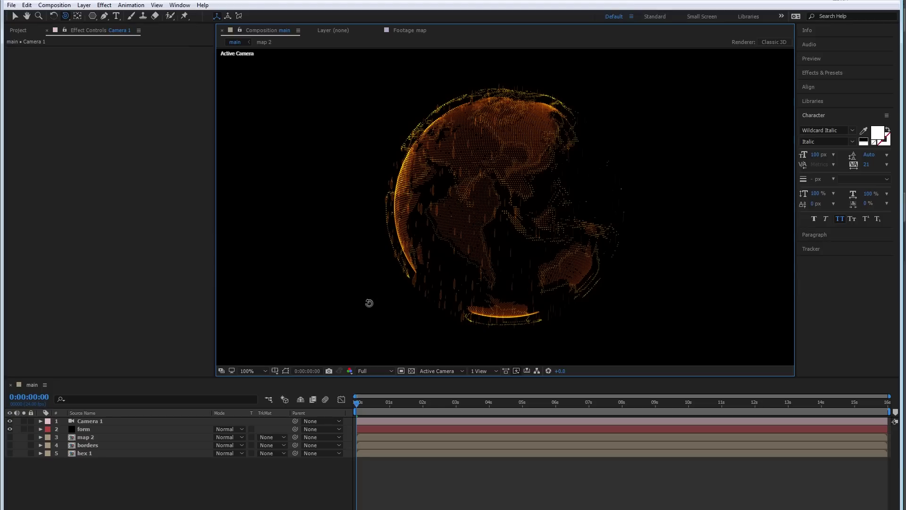
- Play the example 3 composition from the old folder to examine the finished globe, and return to the main composition
{"action": "left_click", "coordinate": [18, 30]}
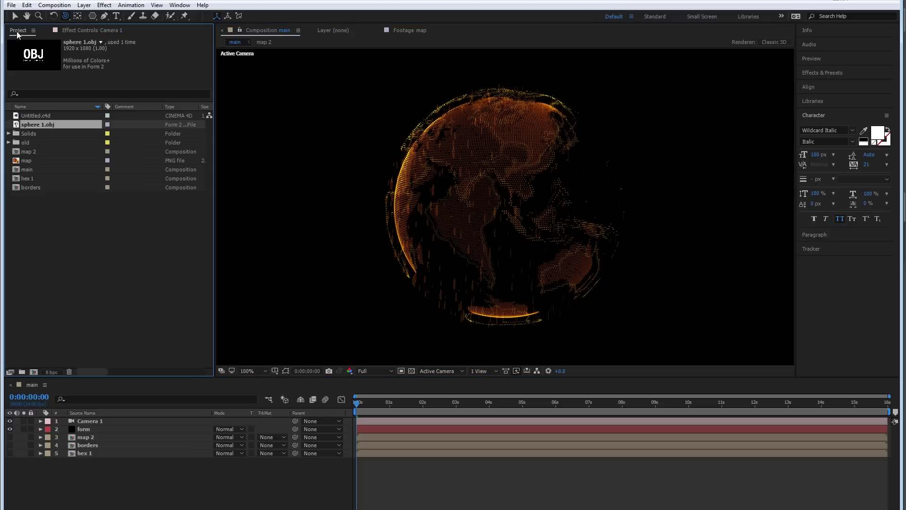
{"action": "left_click", "coordinate": [24, 134]}
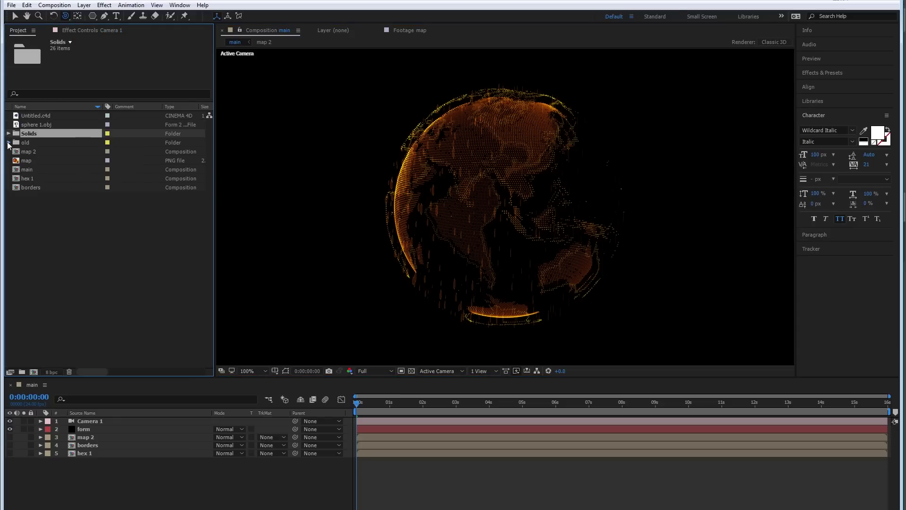
{"action": "left_click", "coordinate": [9, 142]}
{"action": "left_click", "coordinate": [26, 207]}
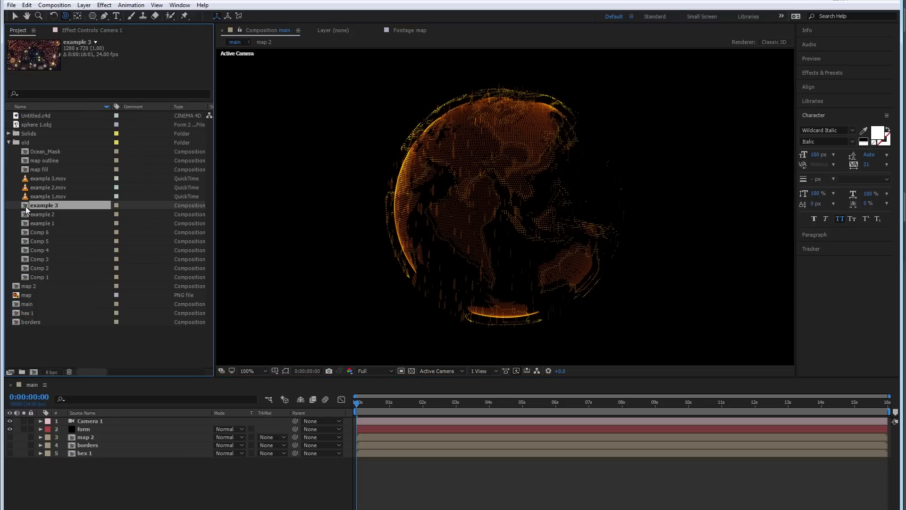
{"action": "double_click", "coordinate": [27, 207]}
{"action": "key", "text": "space"}
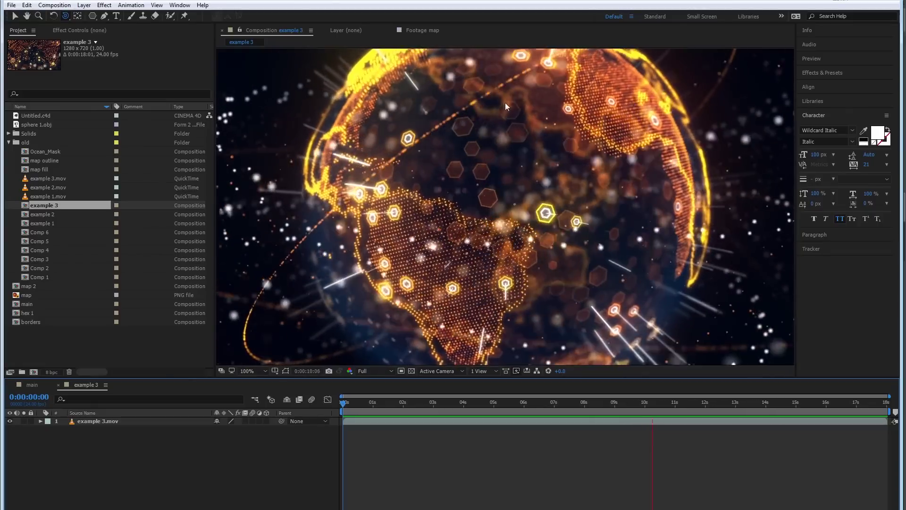
{"action": "key", "text": "space"}
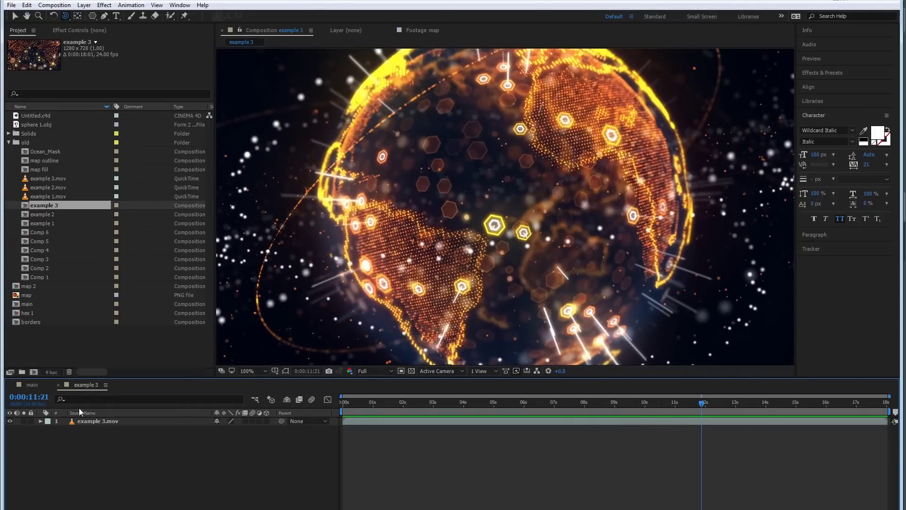
{"action": "left_click", "coordinate": [33, 384]}
{"action": "left_click", "coordinate": [8, 142]}
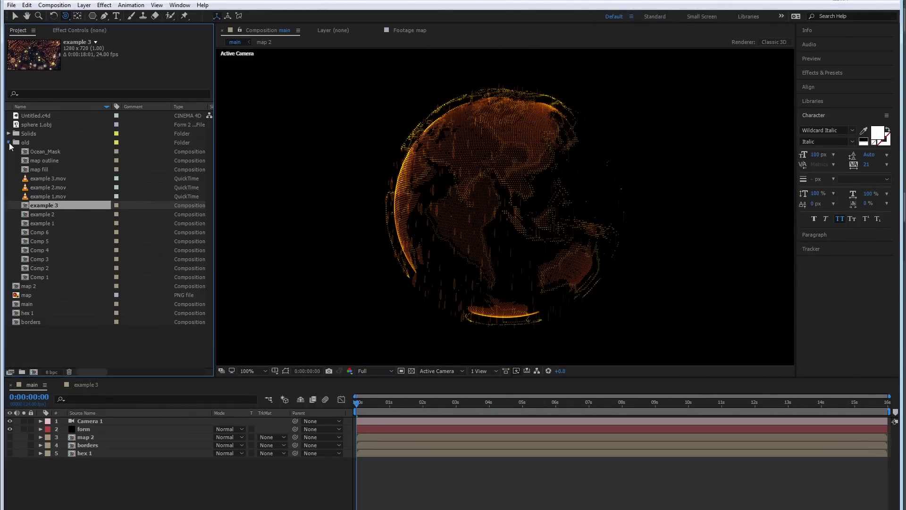
- Set the Base Form of the hex effect on the form layer to OBJ Model
{"action": "left_click", "coordinate": [103, 429]}
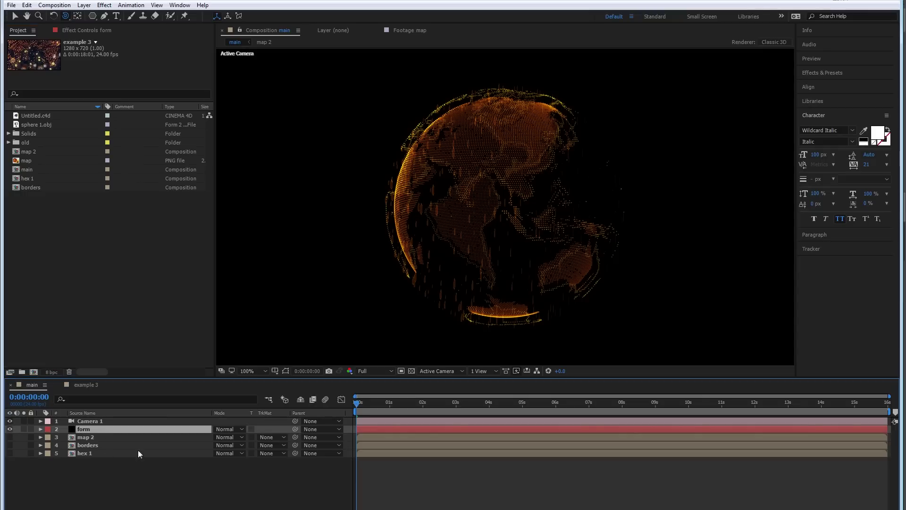
{"action": "left_click", "coordinate": [79, 29]}
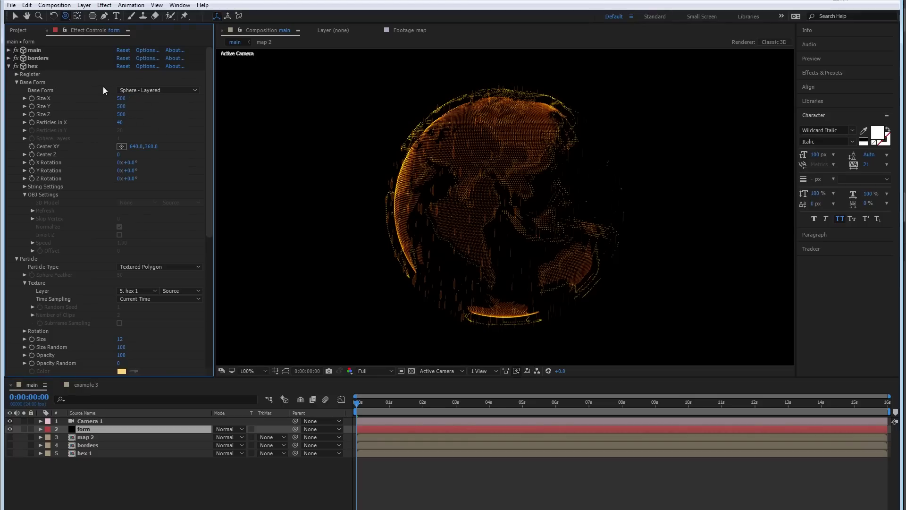
{"action": "left_click", "coordinate": [141, 89]}
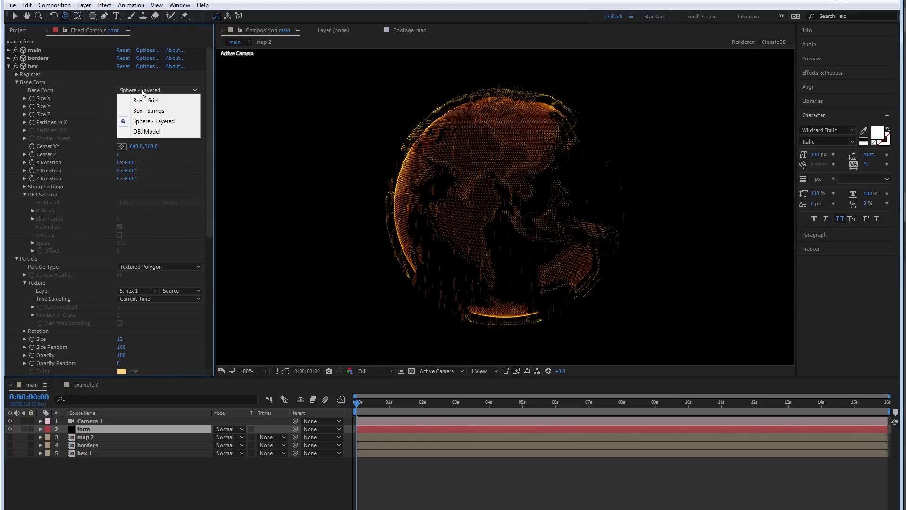
{"action": "left_click", "coordinate": [145, 132]}
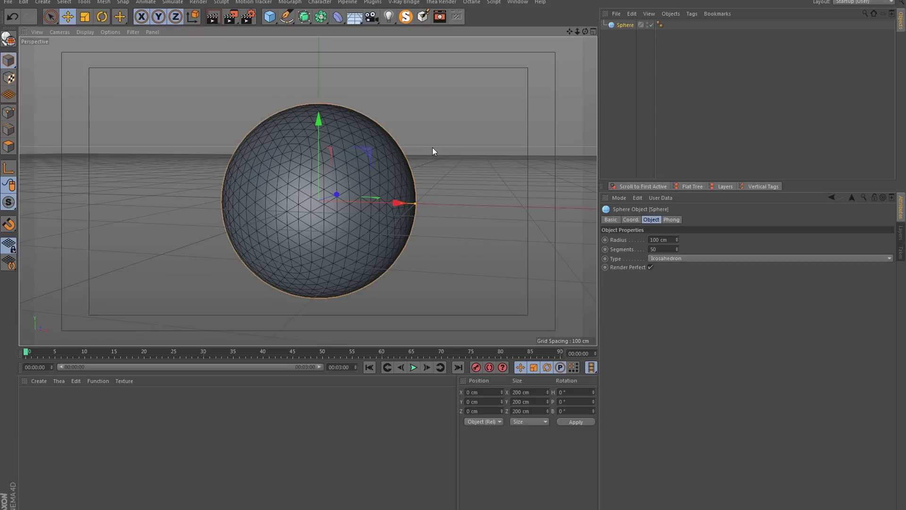
- Switch to Cinema 4D and orbit around the icosahedron sphere to examine its triangle mesh
{"action": "left_click", "coordinate": [433, 147]}
{"action": "mouse_move", "coordinate": [295, 200]}
{"action": "left_mouse_down"}
{"action": "mouse_move", "coordinate": [374, 200]}
{"action": "mouse_move", "coordinate": [305, 197]}
{"action": "left_mouse_up"}
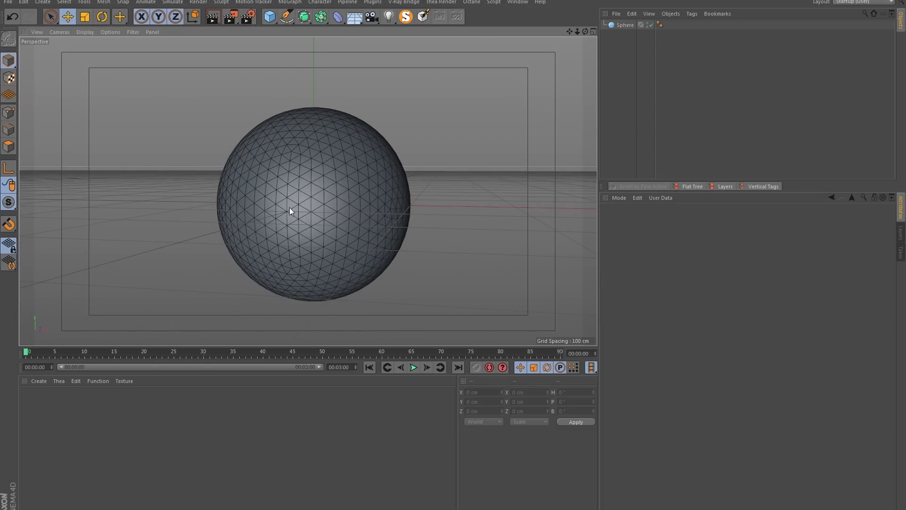
{"action": "left_click_drag", "start_coordinate": [376, 233], "coordinate": [261, 205]}
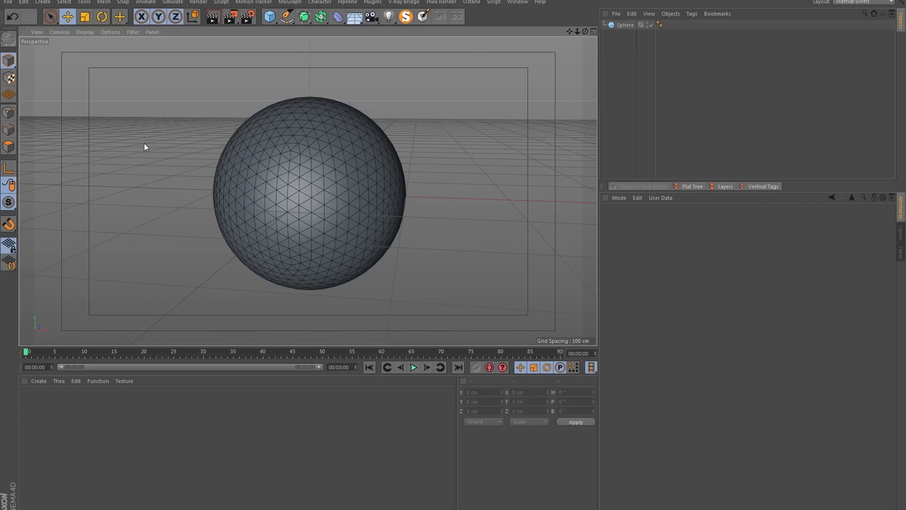
- Change the sphere's type to Standard and orbit around it to examine how the segments are spaced at its pole
{"action": "left_click", "coordinate": [625, 25]}
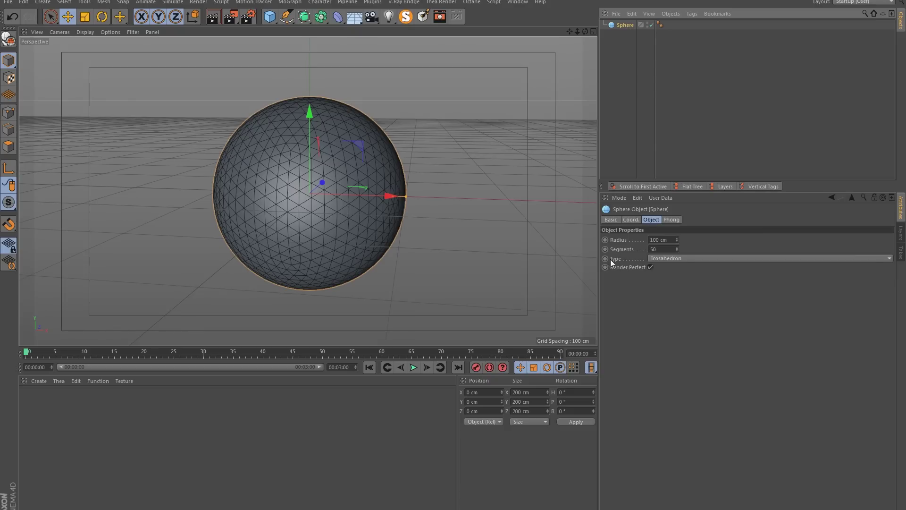
{"action": "left_click", "coordinate": [681, 258]}
{"action": "left_click", "coordinate": [659, 271]}
{"action": "left_click", "coordinate": [417, 158]}
{"action": "left_click_drag", "start_coordinate": [418, 158], "coordinate": [290, 172]}
{"action": "left_click_drag", "start_coordinate": [296, 122], "coordinate": [311, 116]}
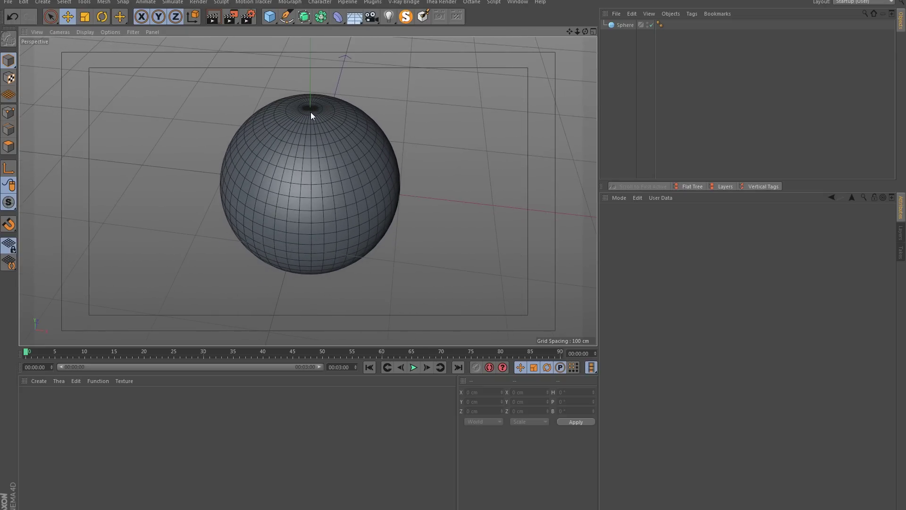
{"action": "left_click_drag", "start_coordinate": [251, 226], "coordinate": [279, 152]}
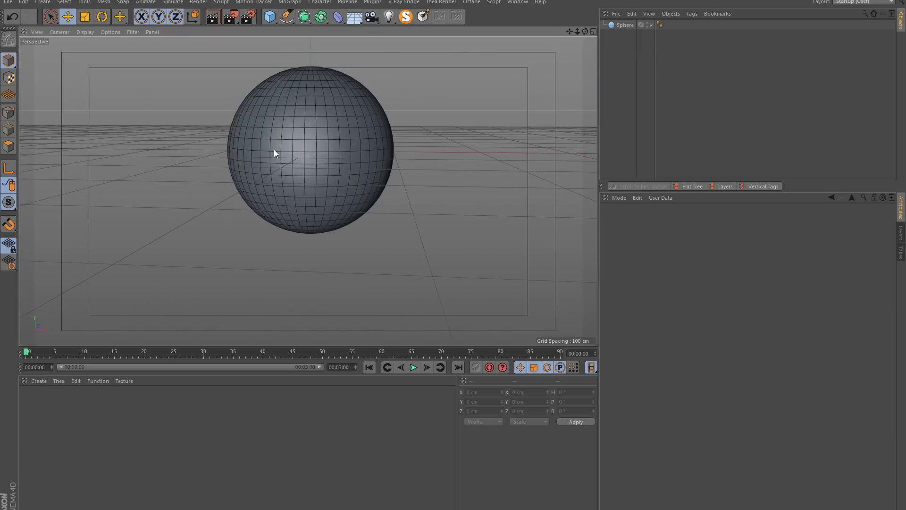
{"action": "left_click_drag", "start_coordinate": [324, 130], "coordinate": [322, 202]}
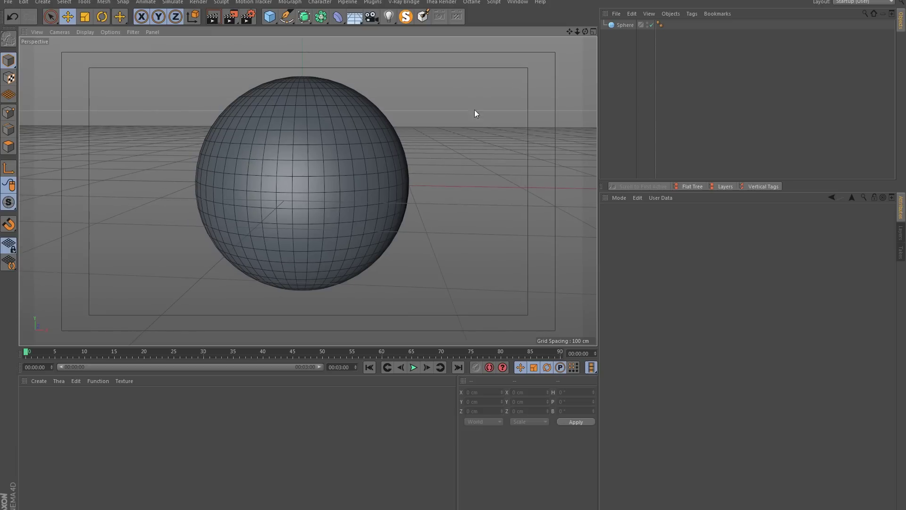
- Set the sphere's type to Icosahedron and inspect its even distribution of points
{"action": "left_click", "coordinate": [623, 25]}
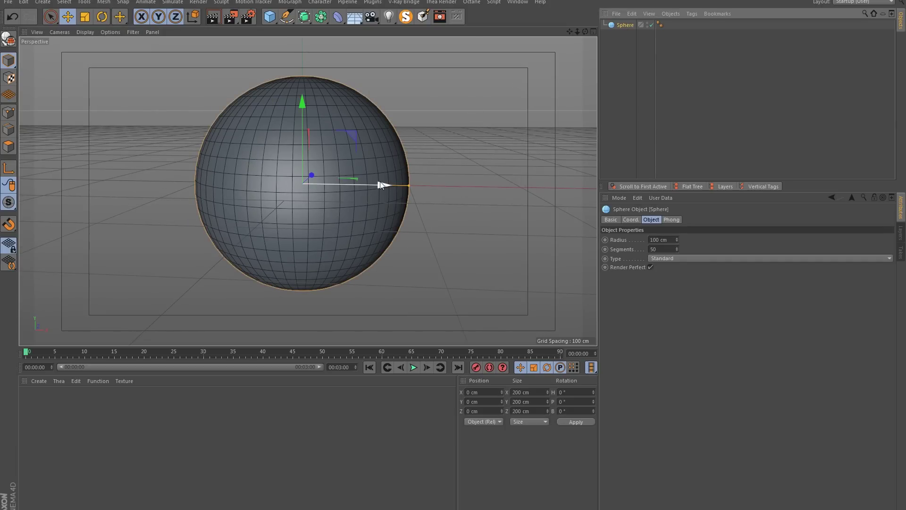
{"action": "left_click", "coordinate": [679, 259]}
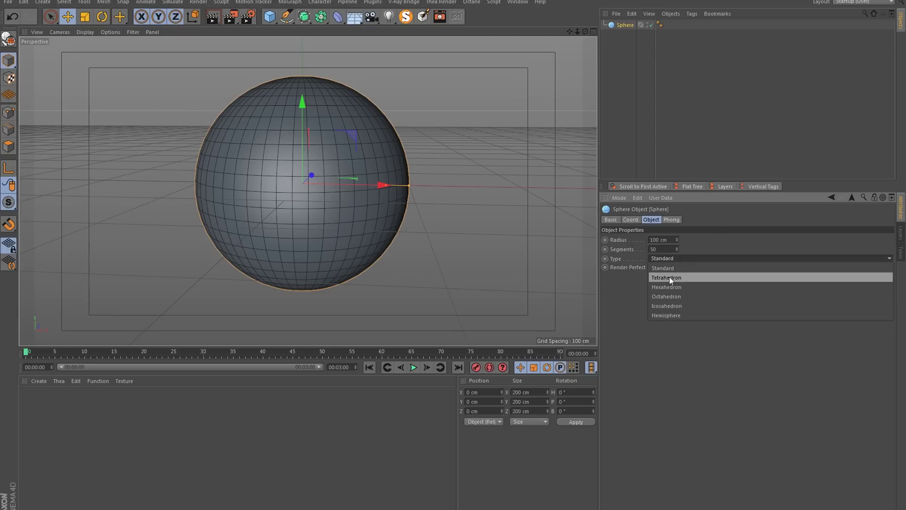
{"action": "left_click", "coordinate": [670, 308]}
{"action": "key", "text": "ctrl+shift+a"}
{"action": "left_click_drag", "start_coordinate": [264, 180], "coordinate": [293, 151]}
- Export the sphere as a Wavefront OBJ file named Untitled 1.obj with the default export settings
{"action": "left_click", "coordinate": [8, 2]}
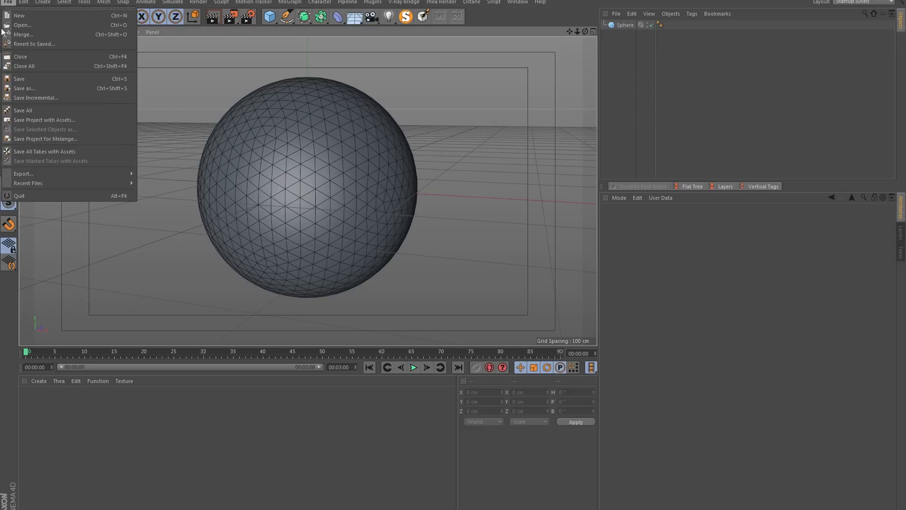
{"action": "mouse_move", "coordinate": [44, 173]}
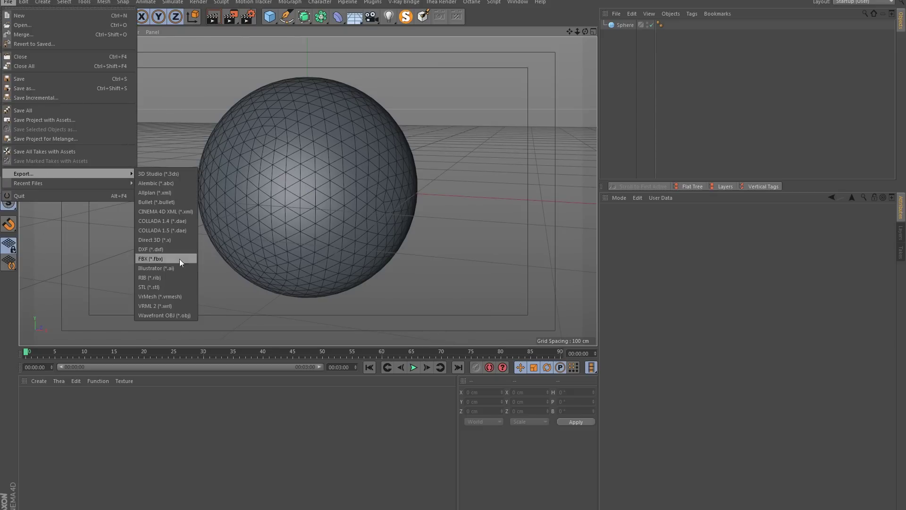
{"action": "left_click", "coordinate": [159, 315]}
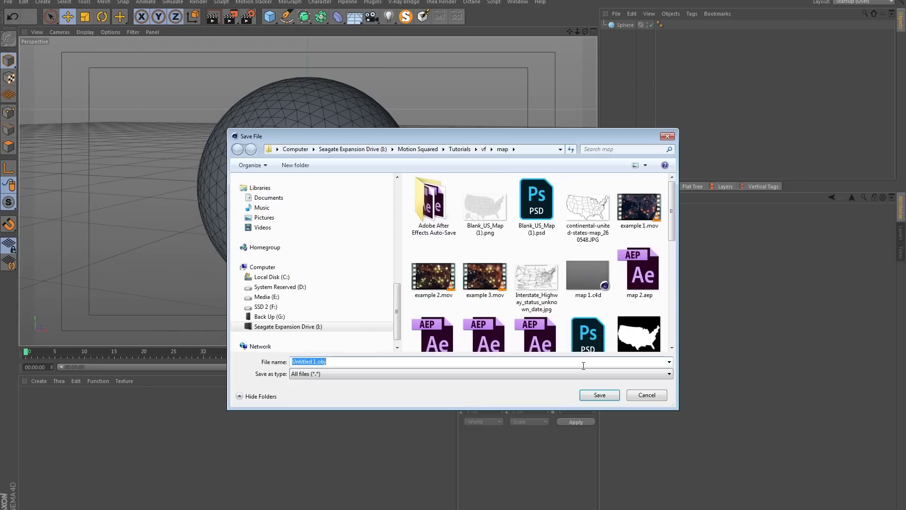
{"action": "left_click", "coordinate": [608, 395]}
{"action": "left_click_drag", "start_coordinate": [564, 284], "coordinate": [481, 143]}
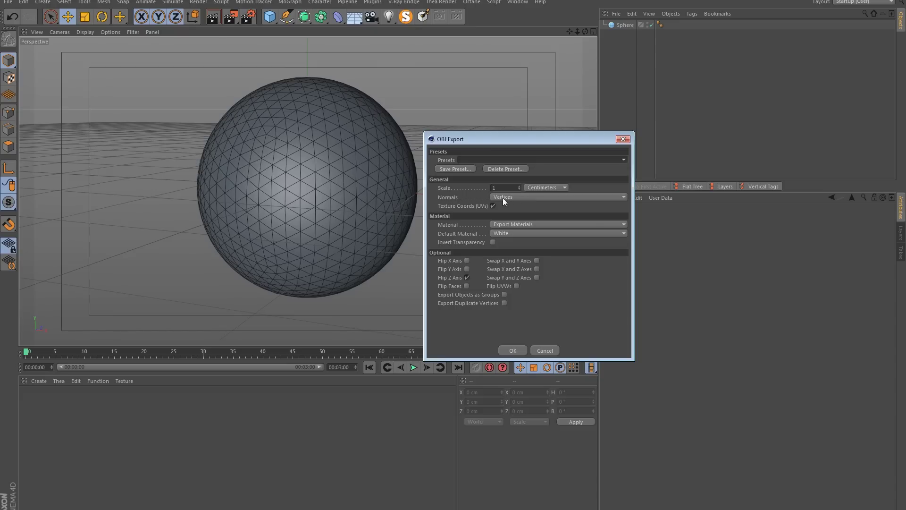
{"action": "left_click", "coordinate": [514, 348]}
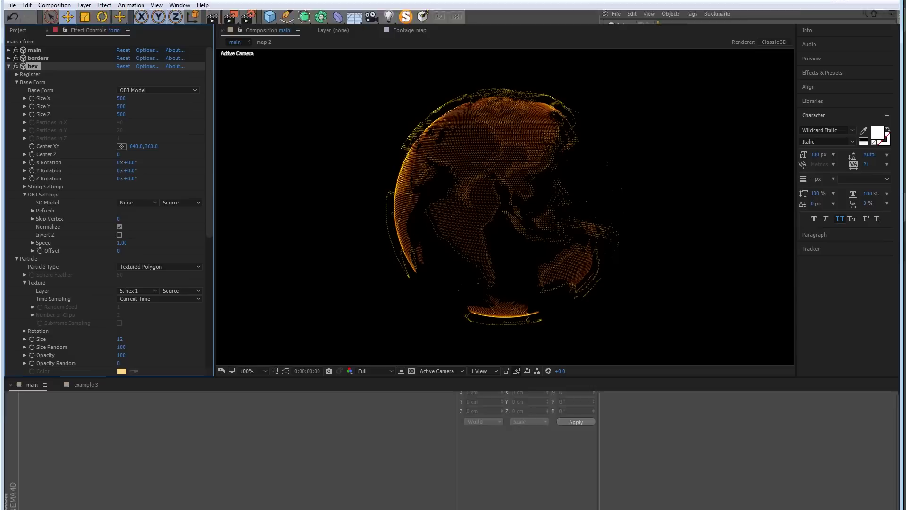
- Switch back to After Effects, collapse the hex effect and select sphere 1.obj among the project items
{"action": "left_click", "coordinate": [9, 67]}
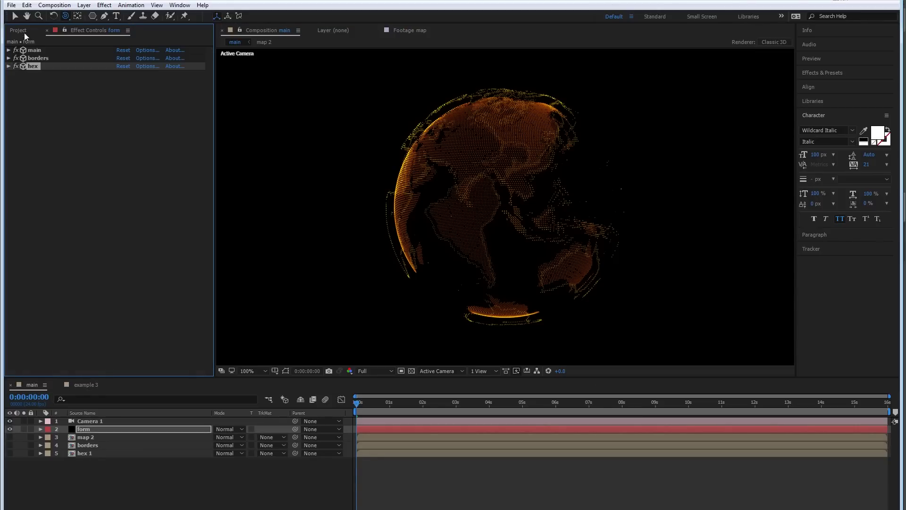
{"action": "left_click", "coordinate": [19, 31]}
{"action": "left_click", "coordinate": [26, 125]}
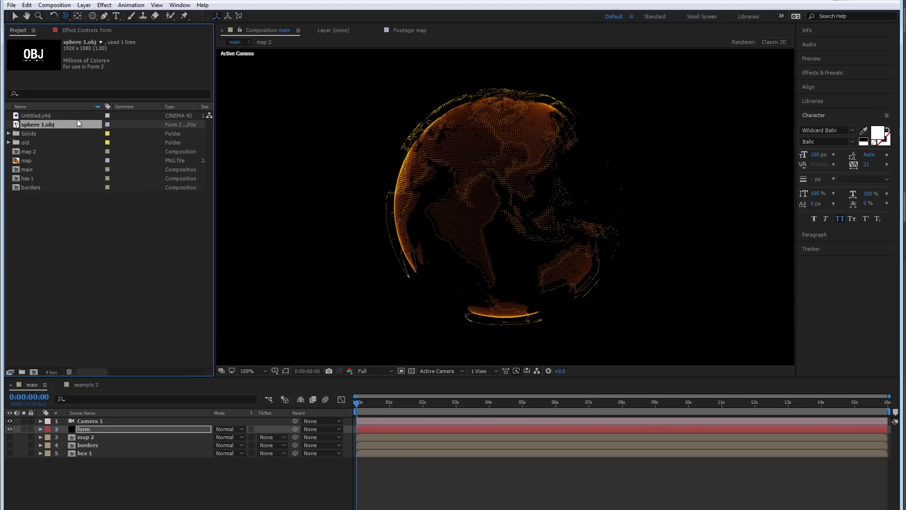
{"action": "left_click", "coordinate": [46, 117]}
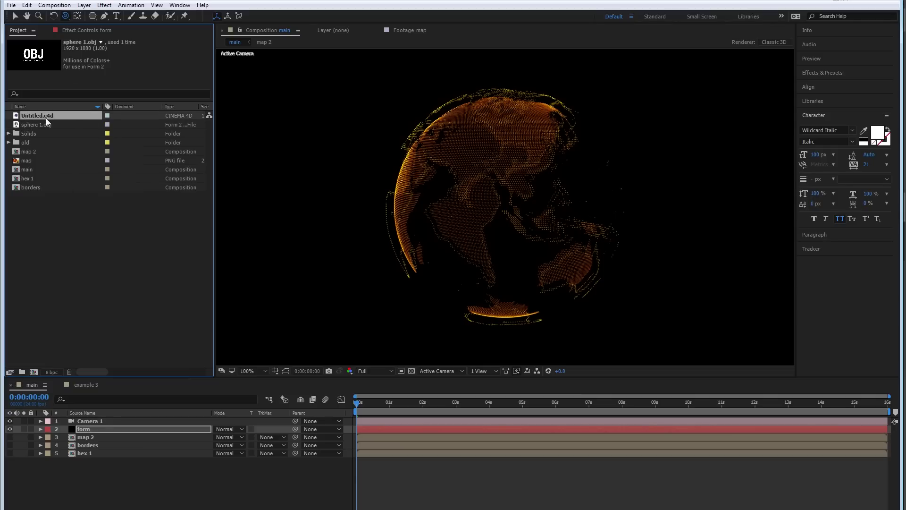
{"action": "left_click", "coordinate": [26, 126]}
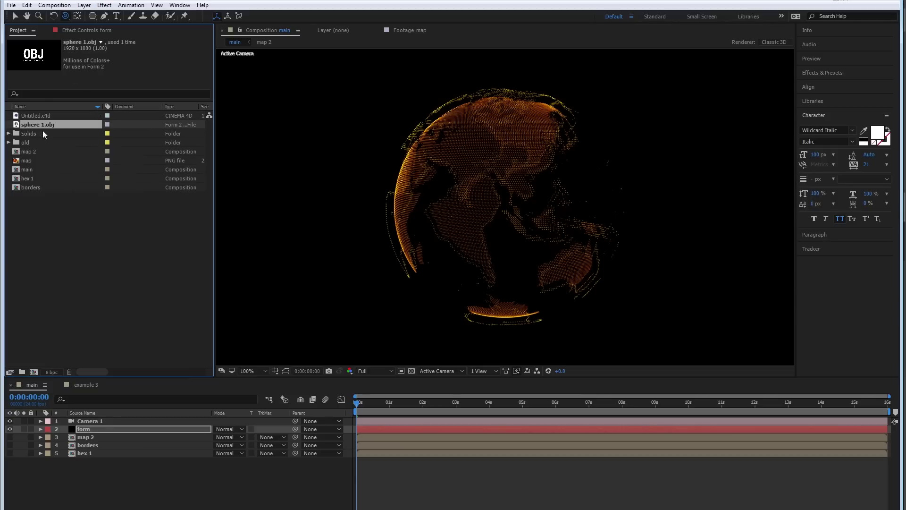
- Switch to the file browser and locate TrapcodeOBJ.AEX under Adobe After Effects CC 2017, Support Files, Plug-ins, Format, Trapcode
{"action": "key", "text": "alt+Tab"}
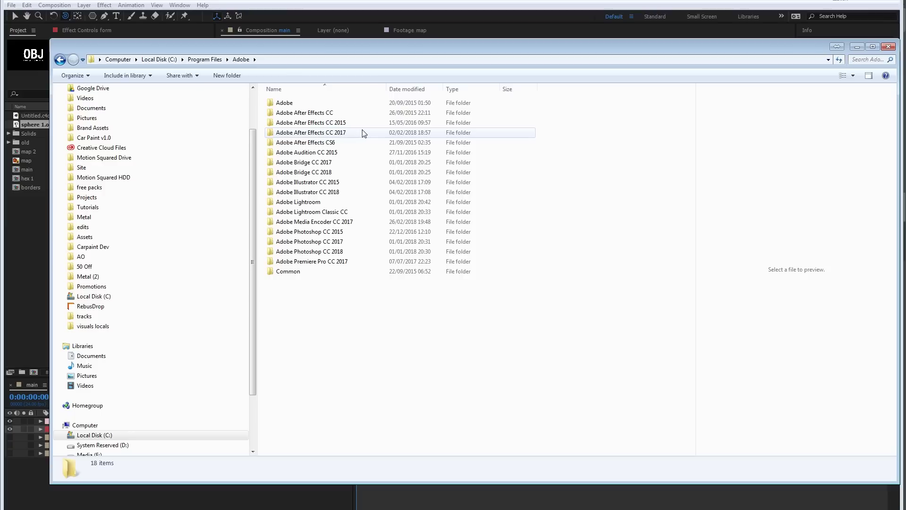
{"action": "left_click", "coordinate": [317, 136]}
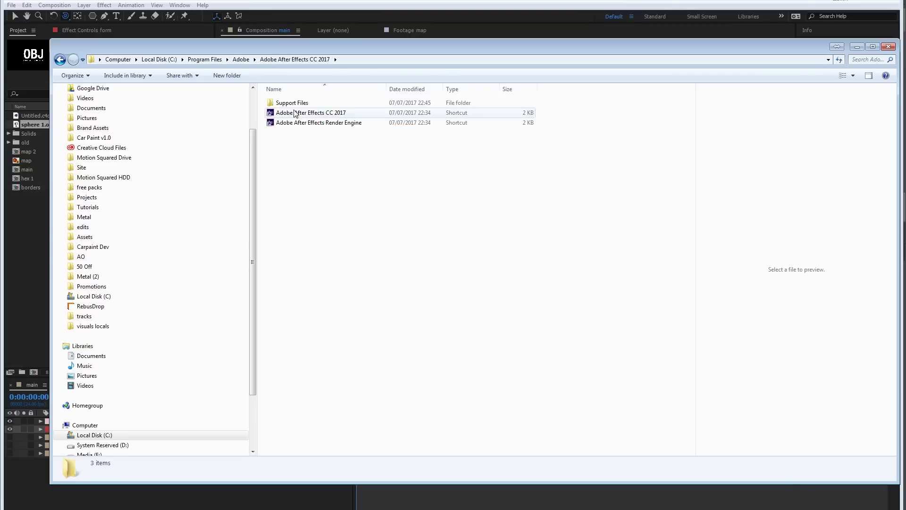
{"action": "double_click", "coordinate": [302, 102]}
{"action": "double_click", "coordinate": [287, 291]}
{"action": "double_click", "coordinate": [285, 136]}
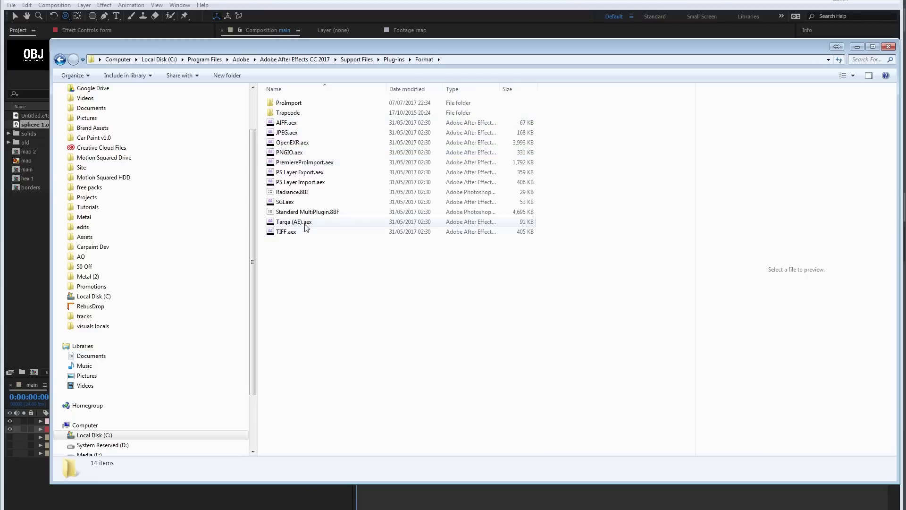
{"action": "double_click", "coordinate": [289, 113]}
{"action": "left_click", "coordinate": [301, 104]}
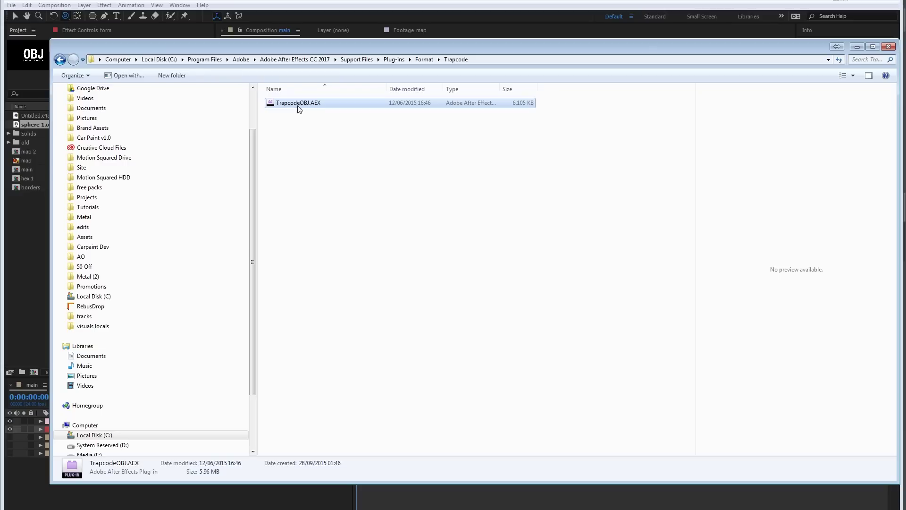
{"action": "left_click", "coordinate": [330, 162]}
- Return to the Adobe program folder and select the Adobe After Effects CC 2015 folder
{"action": "left_click", "coordinate": [69, 64]}
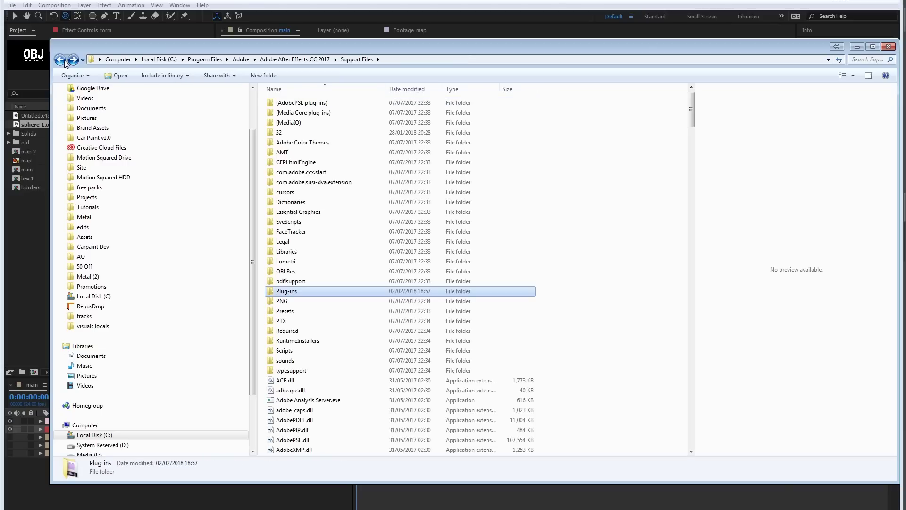
{"action": "left_click", "coordinate": [64, 60]}
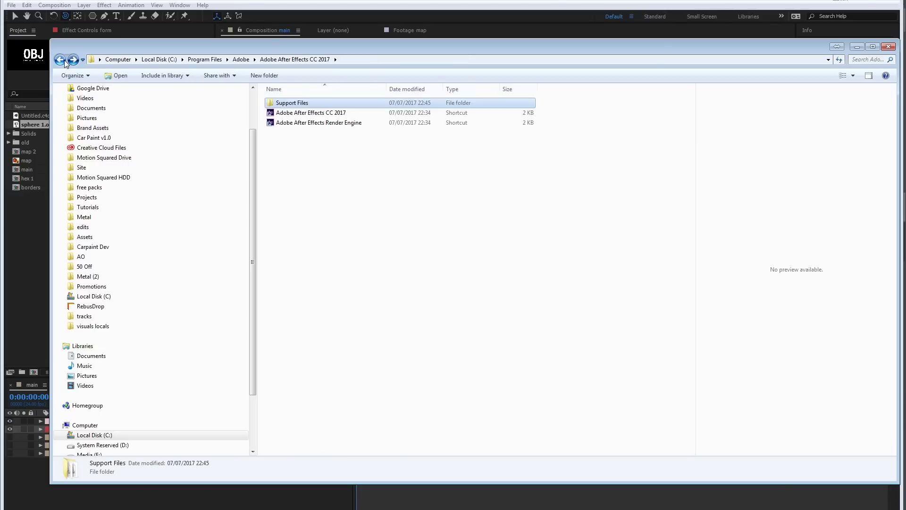
{"action": "left_click", "coordinate": [65, 60]}
{"action": "left_click", "coordinate": [339, 114]}
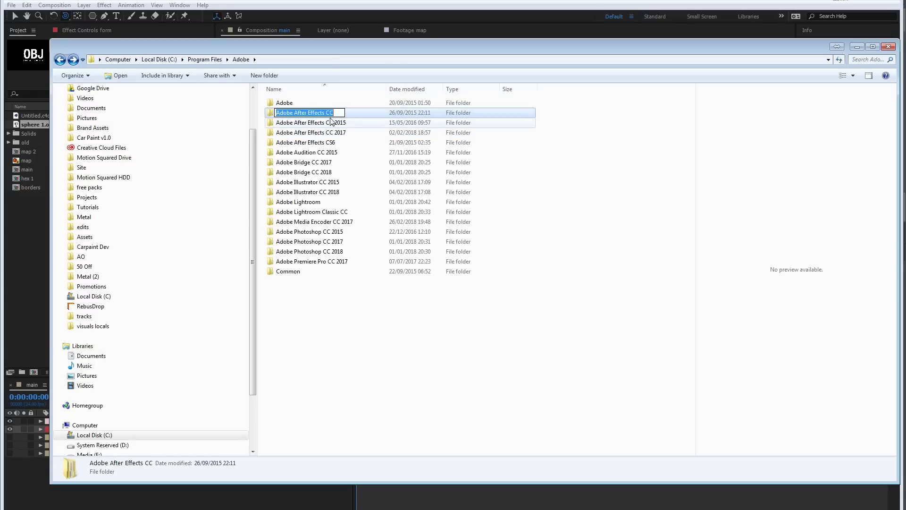
{"action": "left_click", "coordinate": [332, 123]}
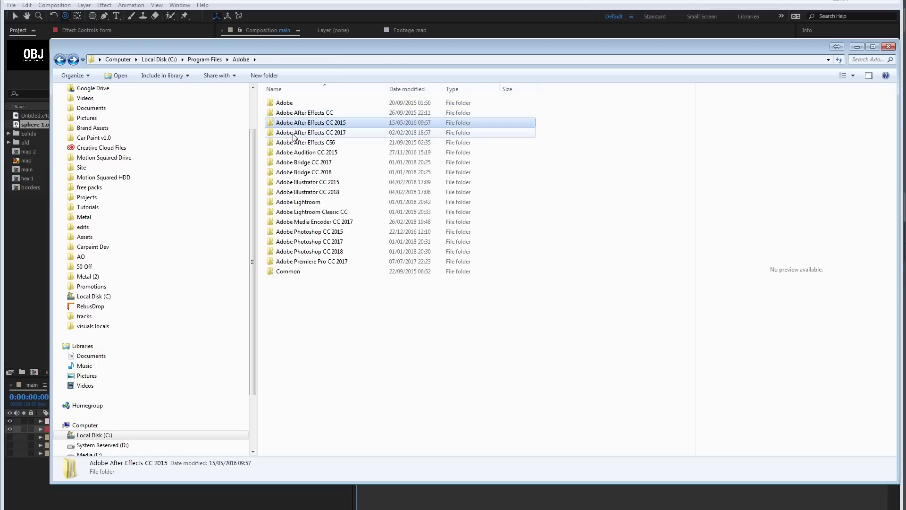
- Check the Adobe After Effects CS6 folder, select the Adobe After Effects CC 2017 folder, and switch back to After Effects
{"action": "double_click", "coordinate": [308, 143]}
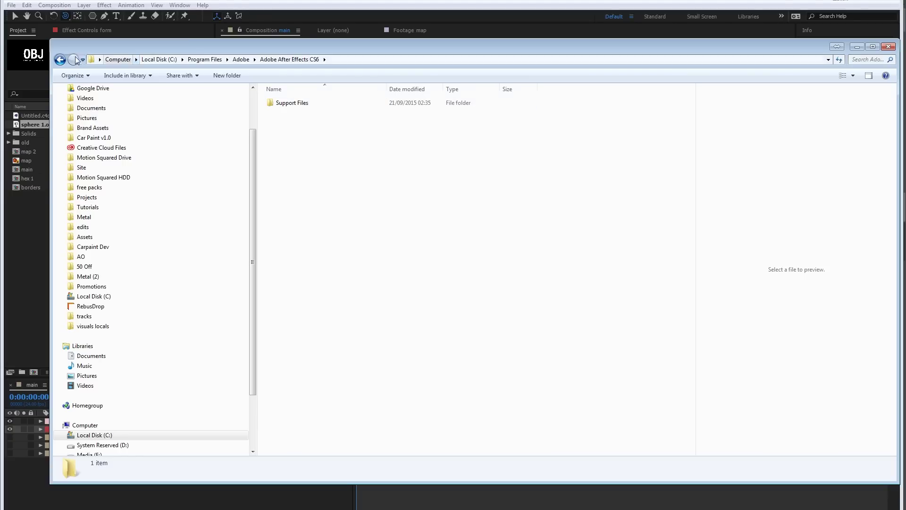
{"action": "left_click", "coordinate": [60, 59]}
{"action": "left_click", "coordinate": [334, 133]}
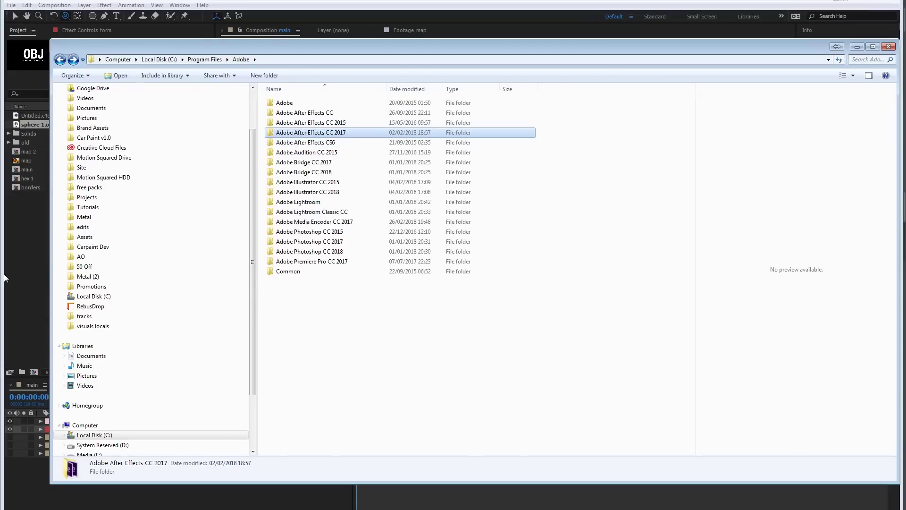
{"action": "left_click", "coordinate": [25, 259]}
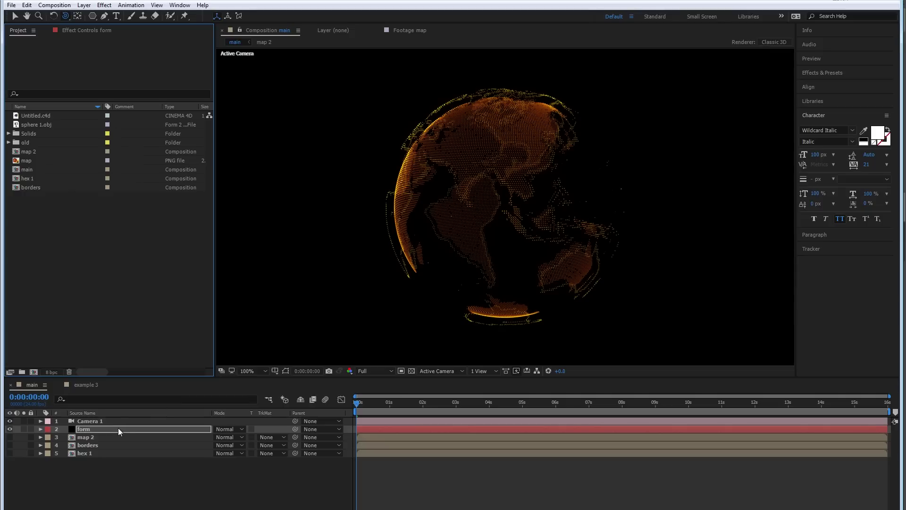
- Expand the form layer's hex effect, add sphere 1.obj as the lowest layer of the main composition, and hide it
{"action": "left_click", "coordinate": [78, 30]}
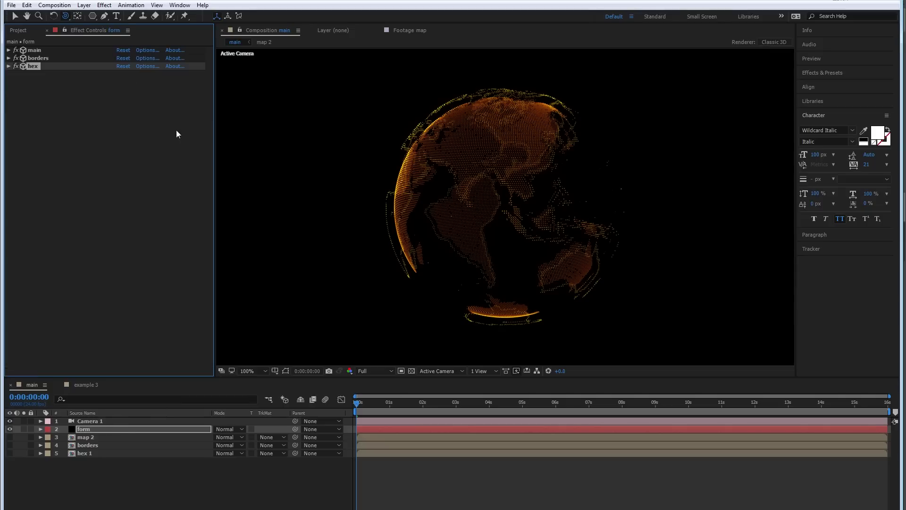
{"action": "left_click", "coordinate": [8, 66]}
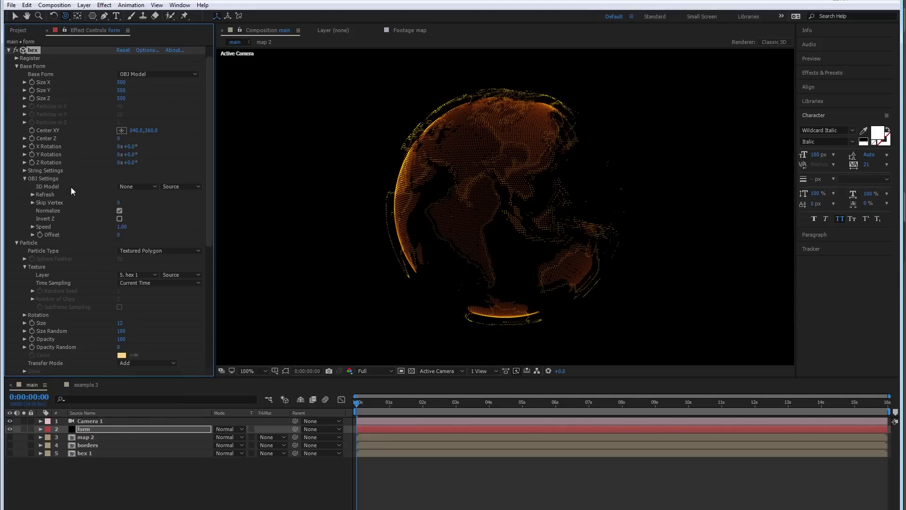
{"action": "left_click", "coordinate": [15, 16]}
{"action": "left_click", "coordinate": [18, 30]}
{"action": "left_click_drag", "start_coordinate": [29, 125], "coordinate": [135, 484]}
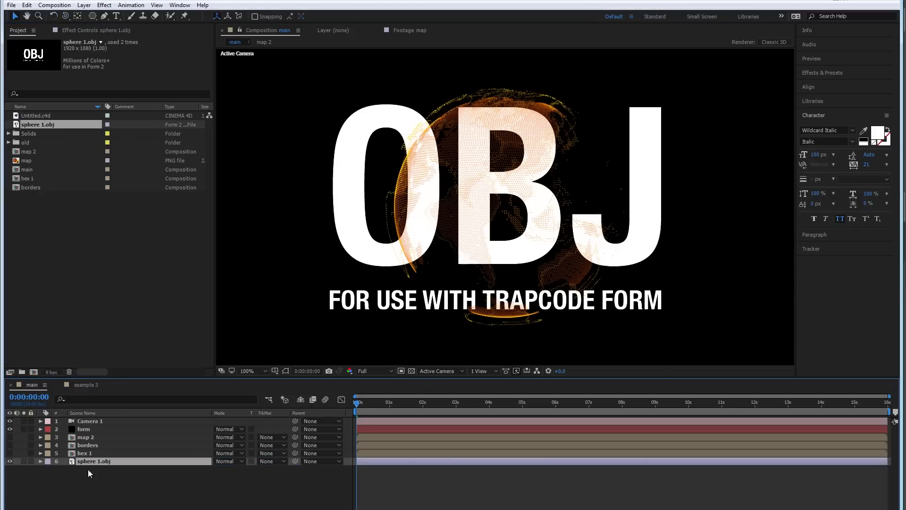
{"action": "left_click", "coordinate": [9, 461]}
- Assign the sphere 1.obj layer as the 3D Model in the form layer's hex effect
{"action": "left_click", "coordinate": [87, 430]}
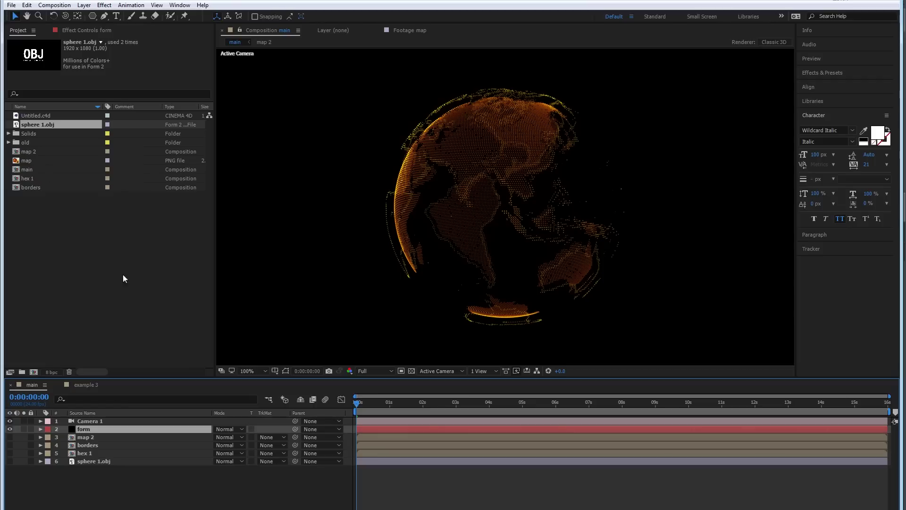
{"action": "left_click", "coordinate": [75, 30]}
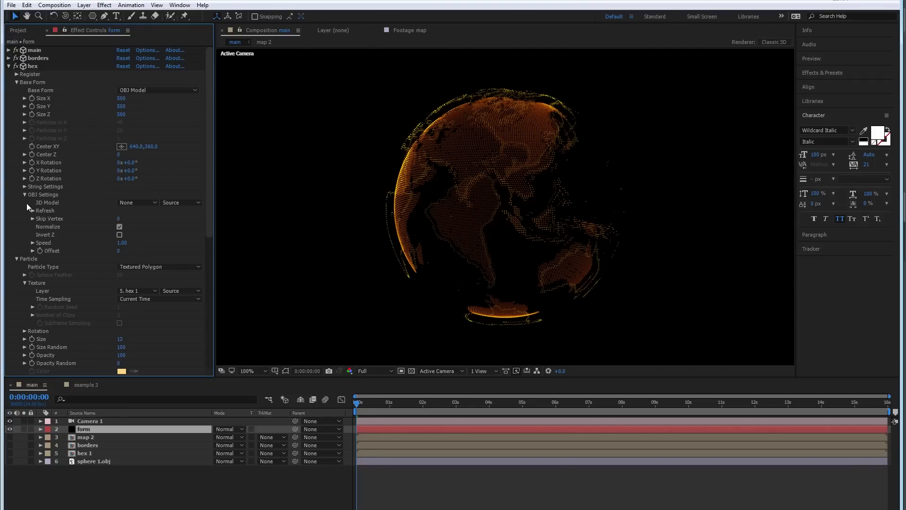
{"action": "left_click", "coordinate": [124, 203]}
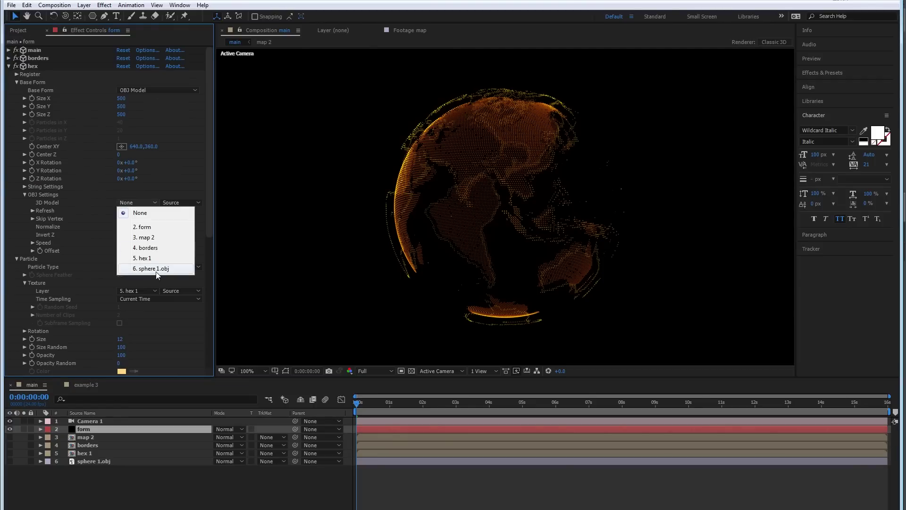
{"action": "left_click", "coordinate": [157, 270]}
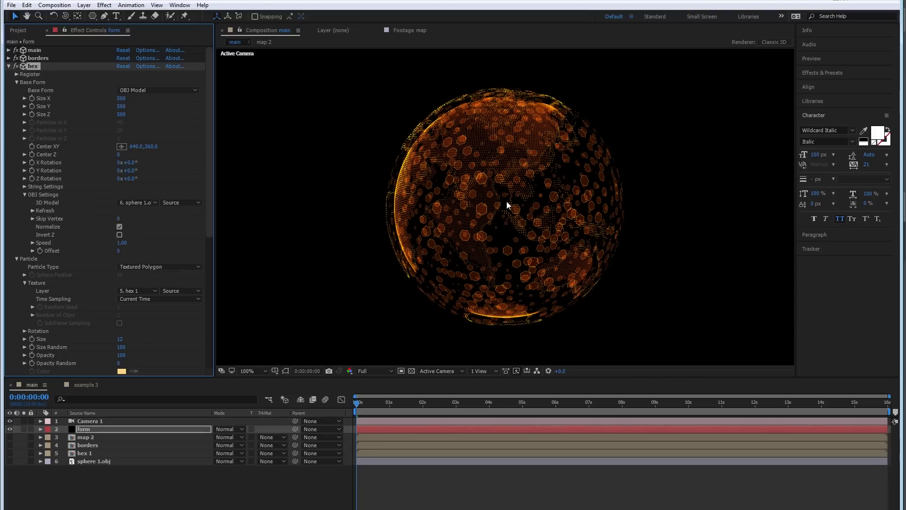
- Orbit the camera around the globe to examine the hexagon layer and review the hex effect's particle settings
{"action": "key", "text": "c"}
{"action": "left_click_drag", "start_coordinate": [491, 194], "coordinate": [422, 198]}
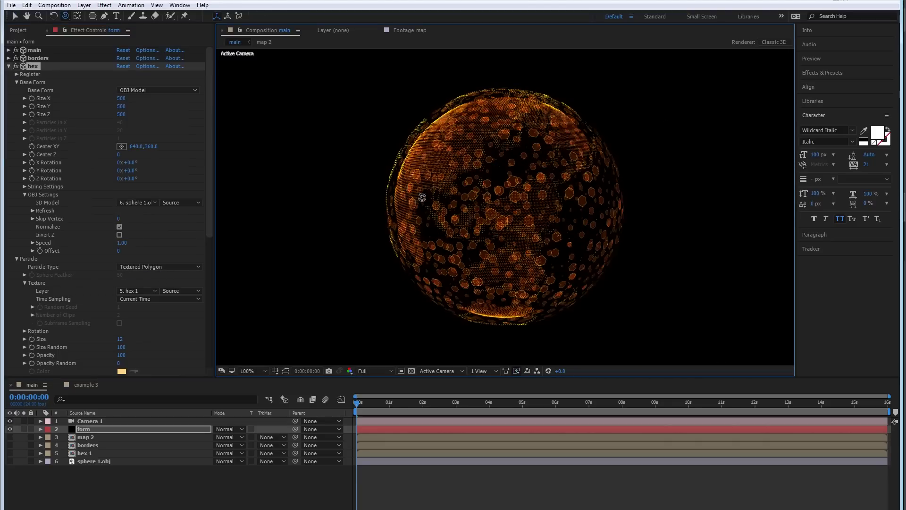
{"action": "left_click_drag", "start_coordinate": [524, 178], "coordinate": [548, 215]}
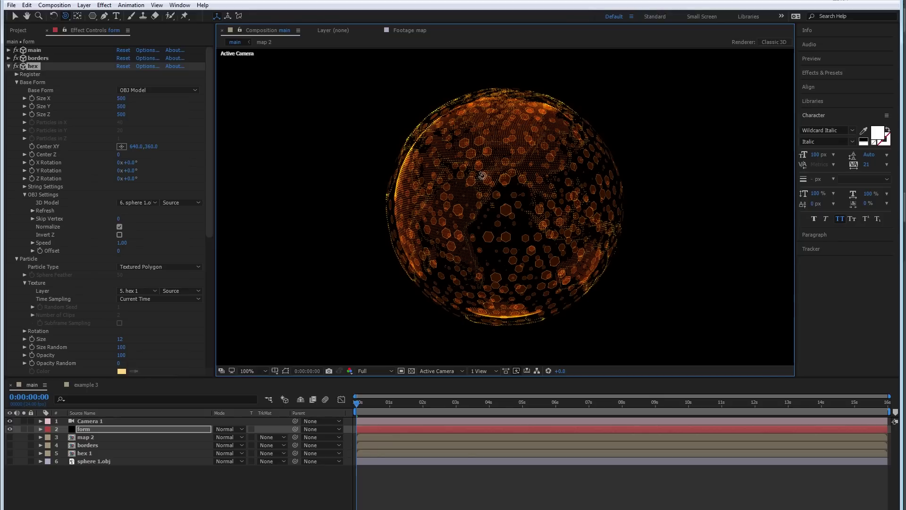
{"action": "left_click_drag", "start_coordinate": [211, 206], "coordinate": [208, 239]}
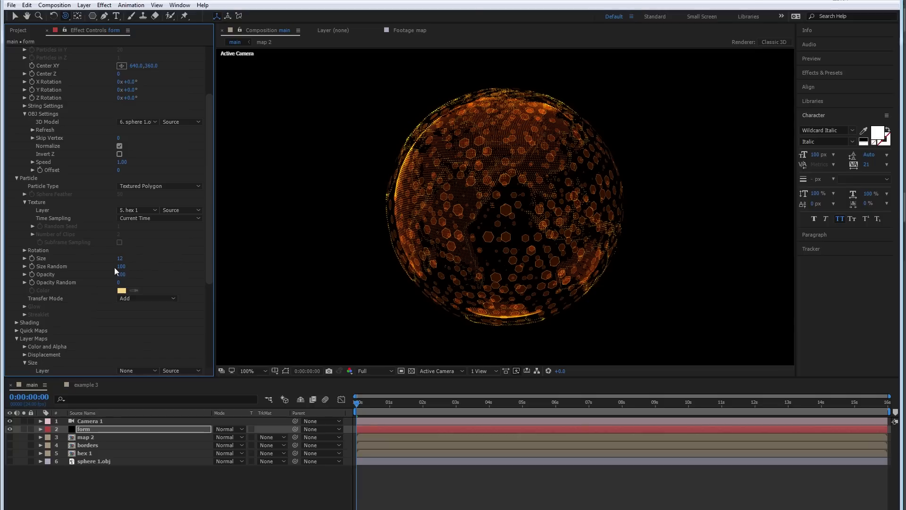
{"action": "left_click_drag", "start_coordinate": [211, 256], "coordinate": [209, 204]}
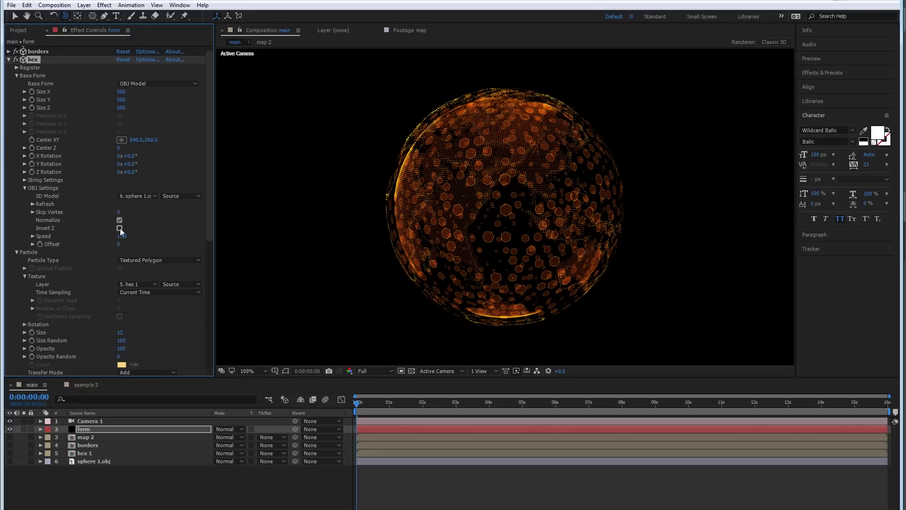
- Try a Skip Vertex of 4 in the hex effect, enable Normalize, set Skip Vertex to 10, and inspect the sphere mesh in Cinema 4D
{"action": "left_click", "coordinate": [119, 212]}
{"action": "type", "text": "4"}
{"action": "key", "text": "Return"}
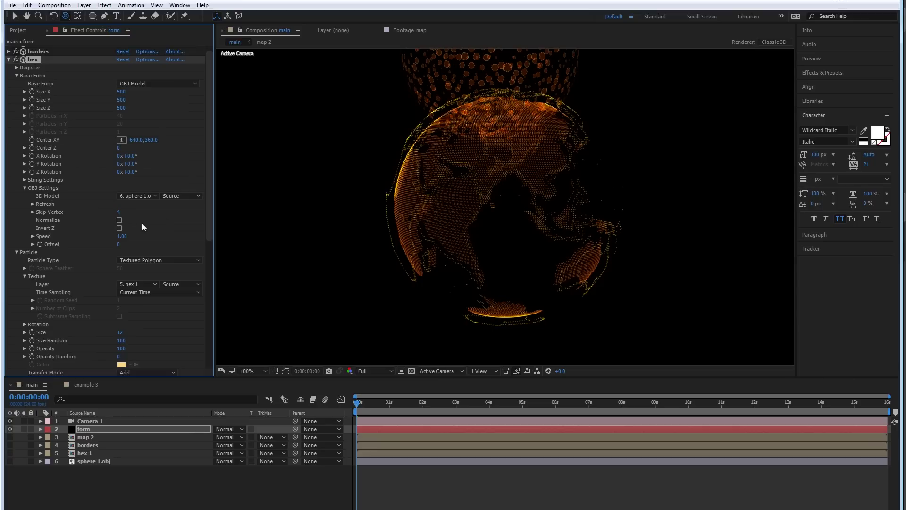
{"action": "left_click", "coordinate": [120, 220]}
{"action": "left_click", "coordinate": [118, 212]}
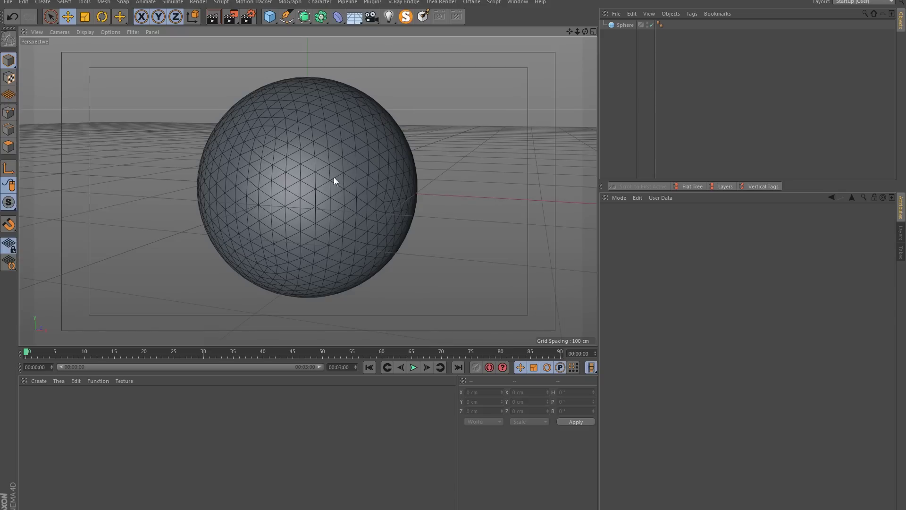
{"action": "scroll", "coordinate": [334, 181], "scroll_direction": "up", "scroll_amount": 5}
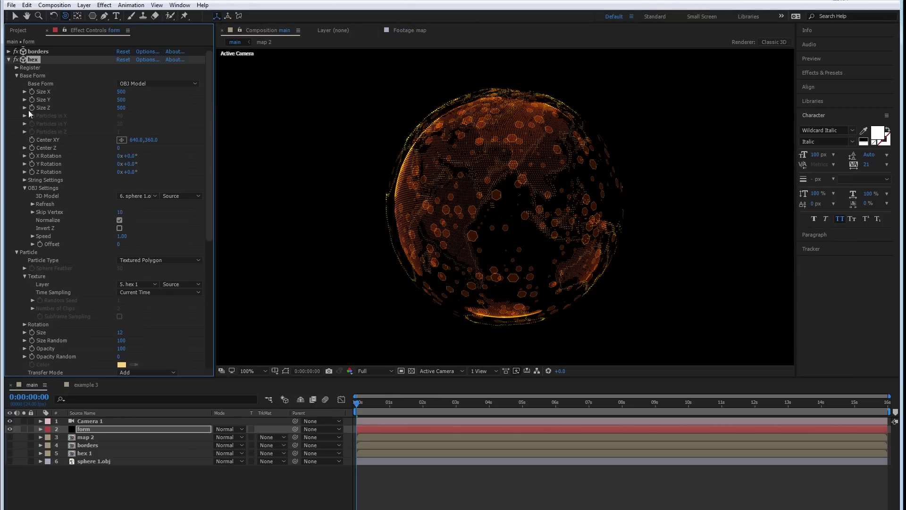
- Set the hex effect's Base Form Size X, Size Y and Size Z to 450
{"action": "left_click_drag", "start_coordinate": [123, 93], "coordinate": [119, 93]}
{"action": "left_click", "coordinate": [123, 92]}
{"action": "left_click", "coordinate": [122, 99]}
{"action": "type", "text": "450"}
{"action": "key", "text": "Tab"}
{"action": "type", "text": "450"}
{"action": "key", "text": "Return"}
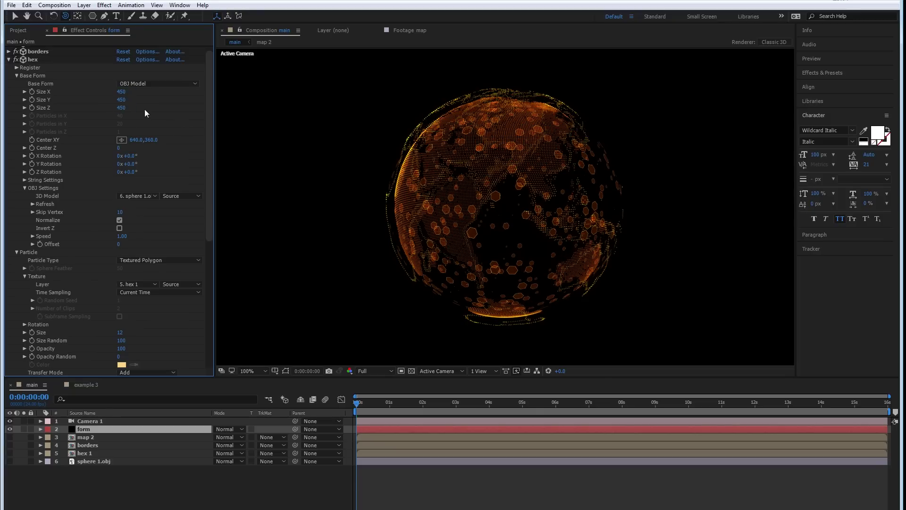
- Orbit the camera around the globe, undo an unwanted move, and turn Africa toward the viewer
{"action": "left_click_drag", "start_coordinate": [501, 194], "coordinate": [434, 190]}
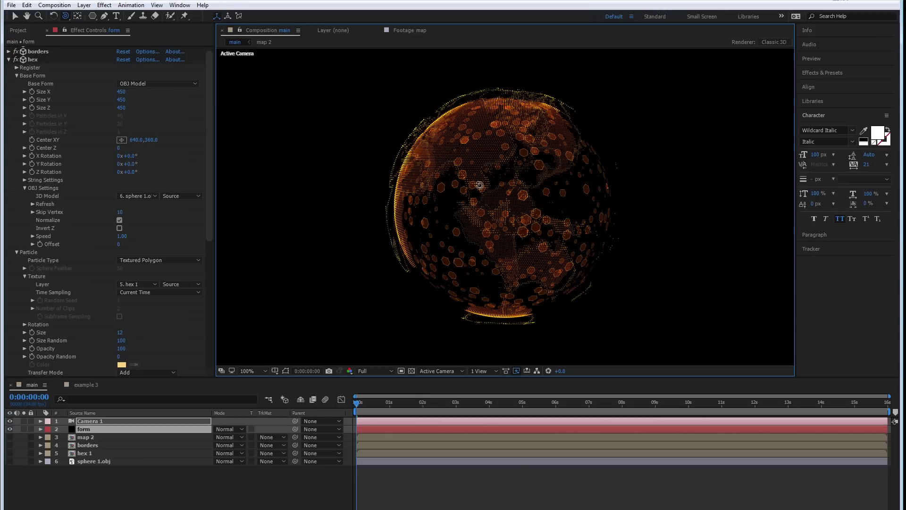
{"action": "left_click_drag", "start_coordinate": [468, 185], "coordinate": [375, 195]}
{"action": "key", "text": "ctrl+z"}
{"action": "key", "text": "c"}
{"action": "key", "text": "c"}
{"action": "left_click_drag", "start_coordinate": [500, 193], "coordinate": [577, 223]}
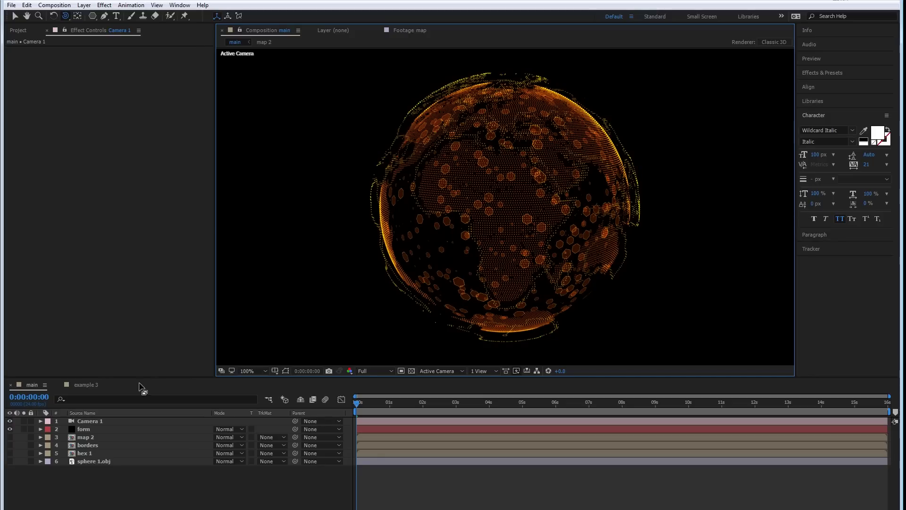
- Compare the hexagons in the main globe with the example 3 composition at several points in time, and return to main
{"action": "left_click", "coordinate": [82, 385]}
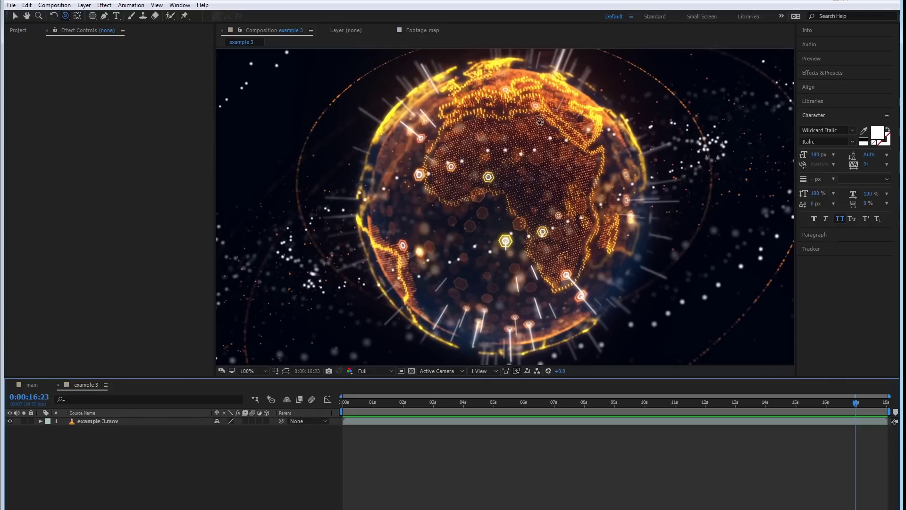
{"action": "left_click", "coordinate": [31, 385]}
{"action": "left_click_drag", "start_coordinate": [496, 208], "coordinate": [466, 215]}
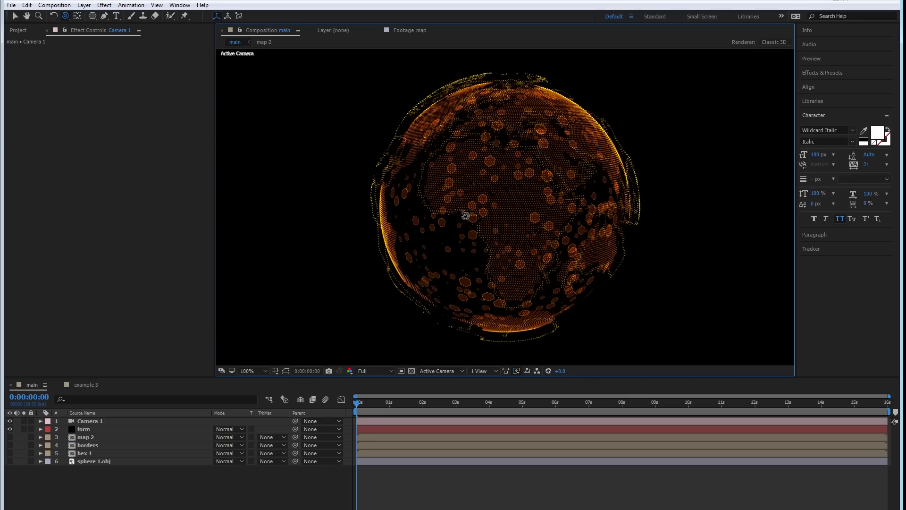
{"action": "left_click", "coordinate": [84, 384]}
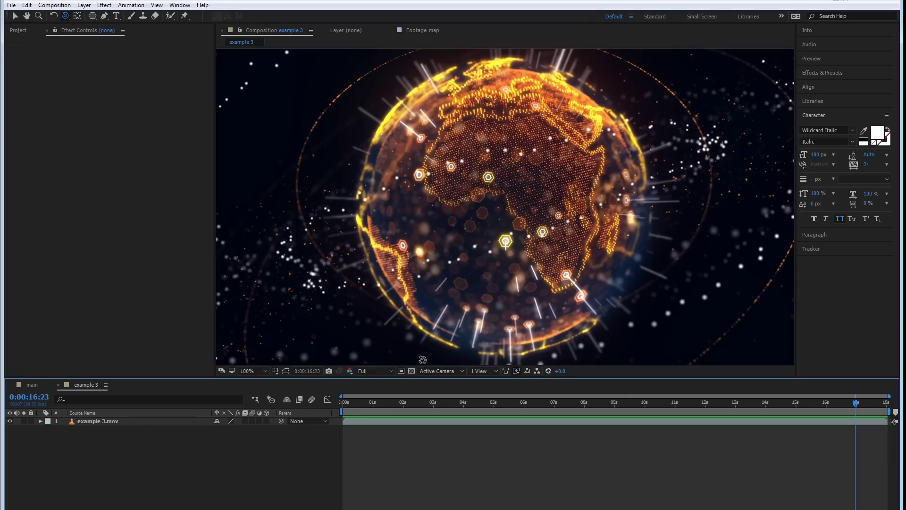
{"action": "left_click_drag", "start_coordinate": [364, 399], "coordinate": [634, 404]}
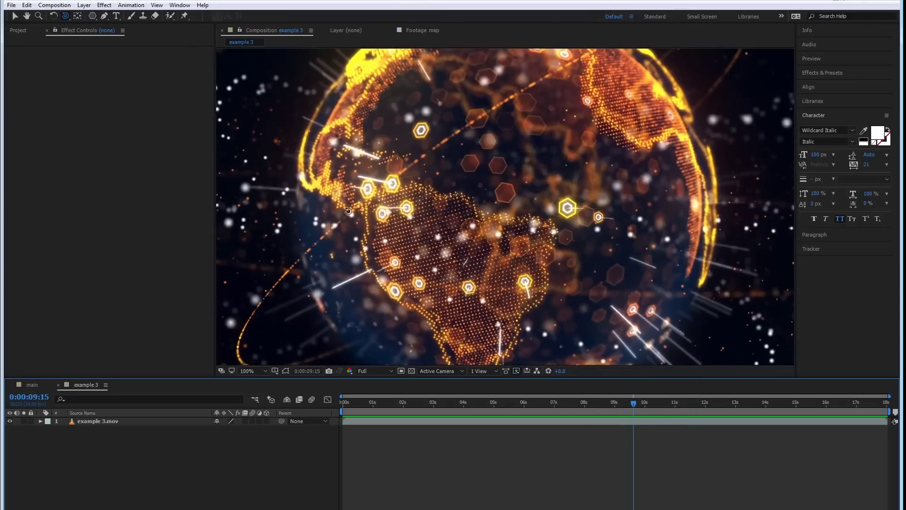
{"action": "left_click_drag", "start_coordinate": [645, 404], "coordinate": [544, 404]}
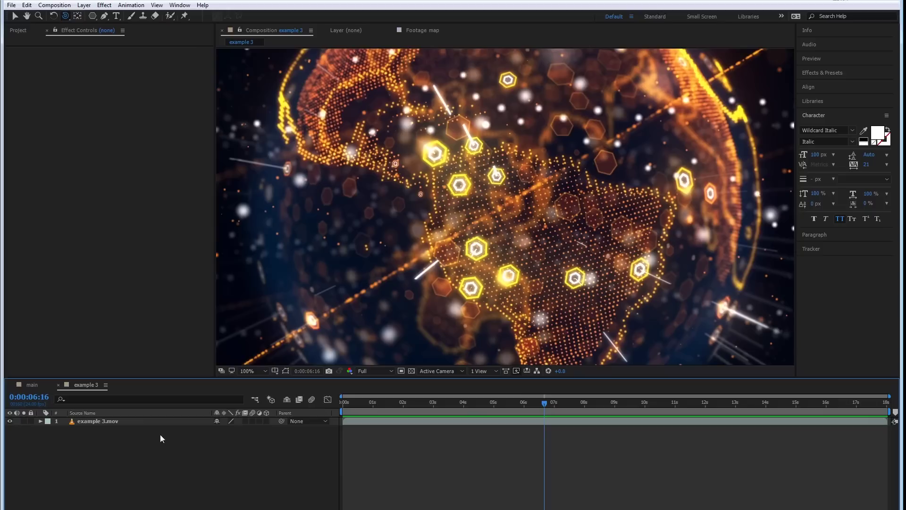
{"action": "left_click", "coordinate": [29, 386]}
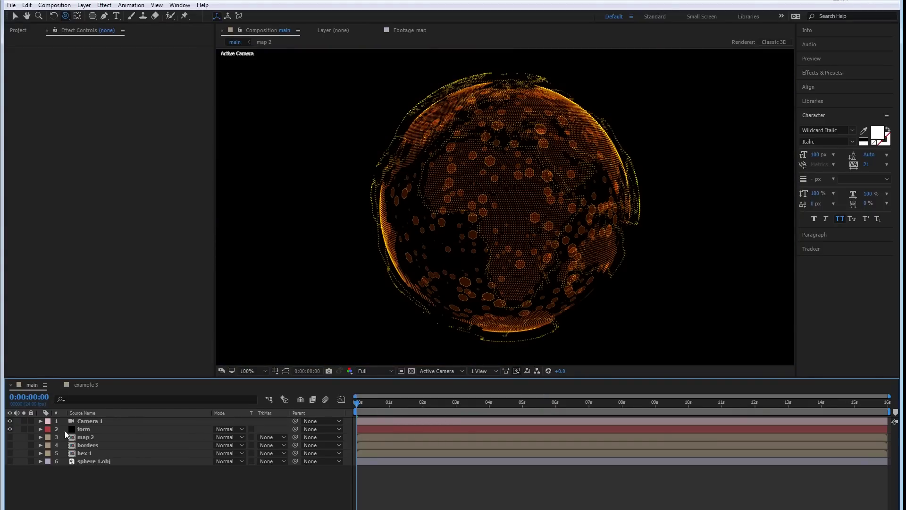
- Duplicate the hex effect on the form layer and collapse the copy's settings
{"action": "left_click", "coordinate": [80, 429]}
{"action": "left_click", "coordinate": [36, 66]}
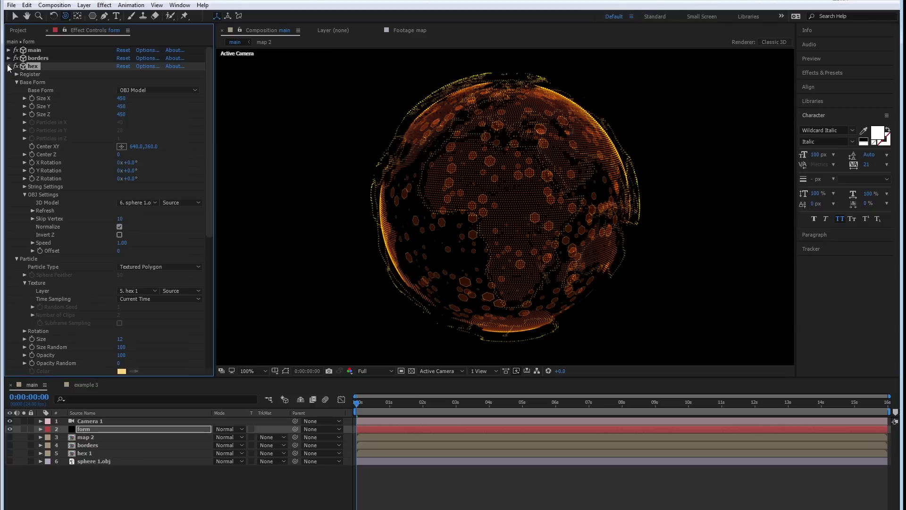
{"action": "key", "text": "ctrl+d"}
{"action": "scroll", "coordinate": [44, 70], "scroll_direction": "up", "scroll_amount": 2}
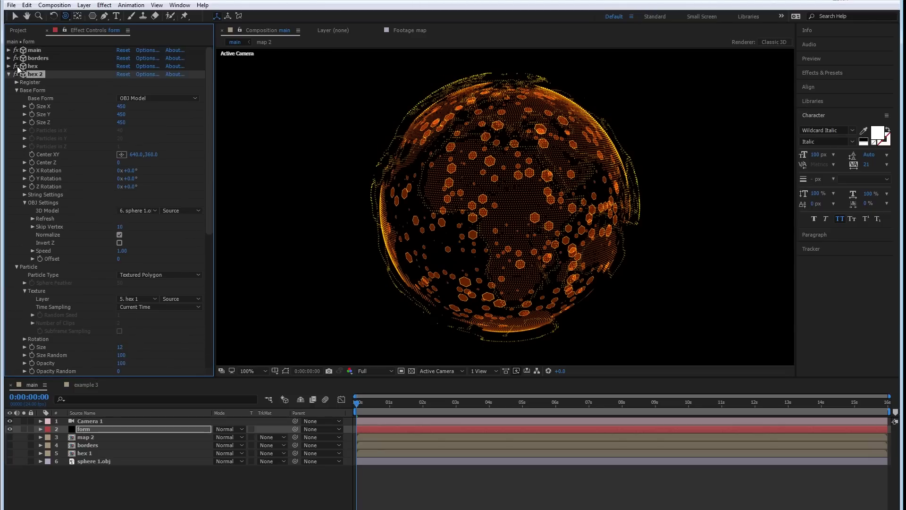
{"action": "left_click", "coordinate": [9, 75]}
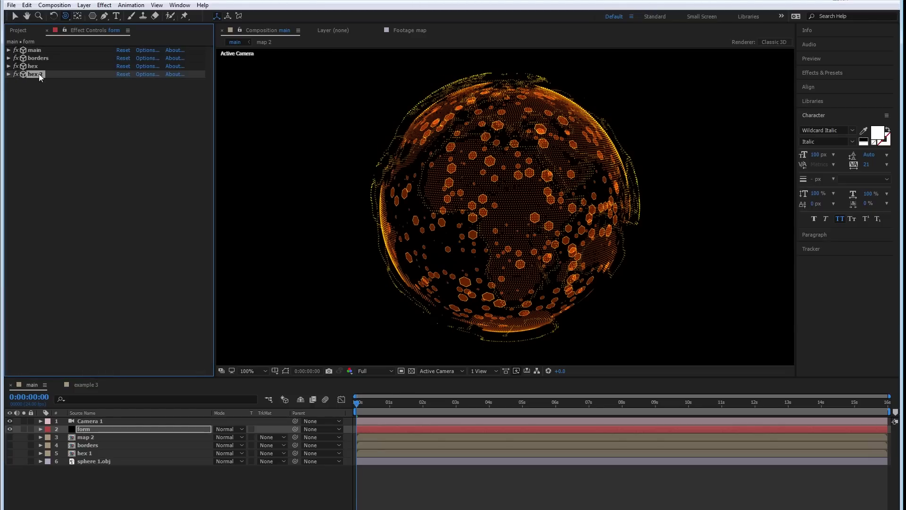
- Create a new 100 x 100 px composition named hex marker
{"action": "left_click", "coordinate": [18, 30]}
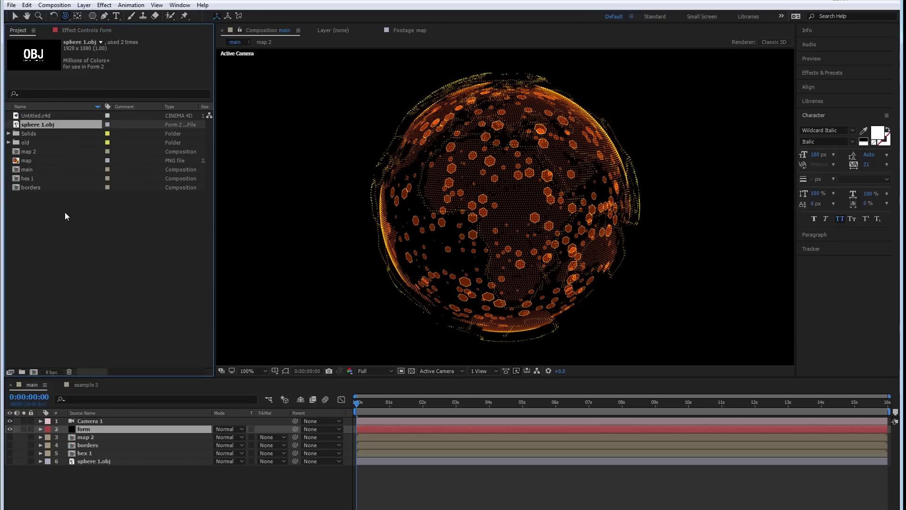
{"action": "left_click", "coordinate": [55, 3]}
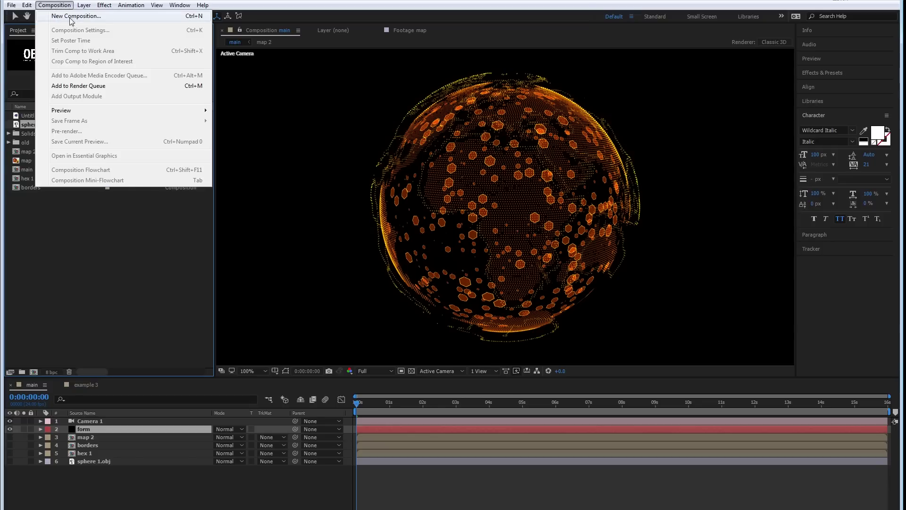
{"action": "left_click", "coordinate": [70, 18]}
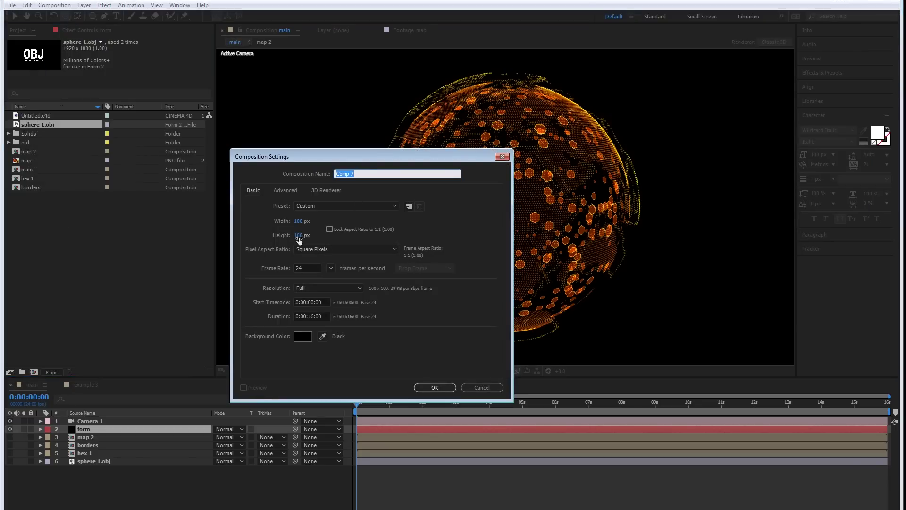
{"action": "type", "text": "hex marker"}
{"action": "key", "text": "Return"}
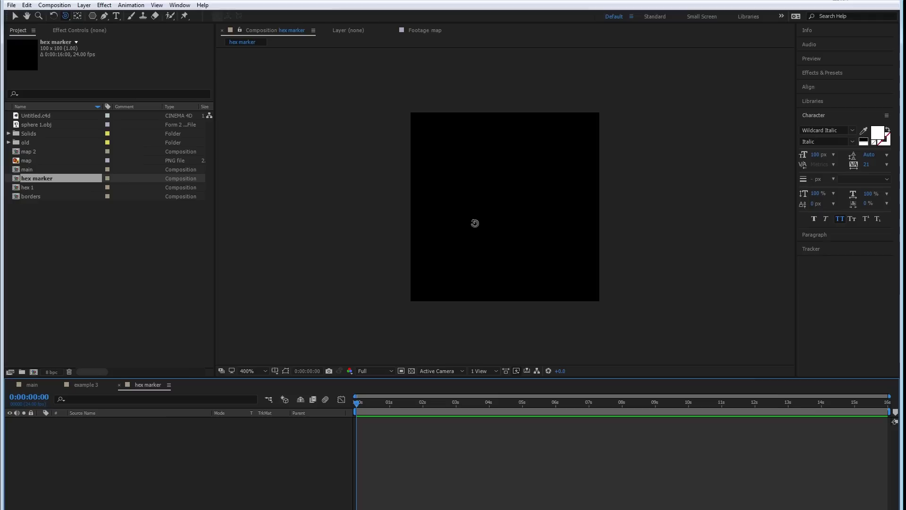
- Add an empty shape layer to the hex marker composition
{"action": "right_click", "coordinate": [145, 438]}
{"action": "mouse_move", "coordinate": [207, 339]}
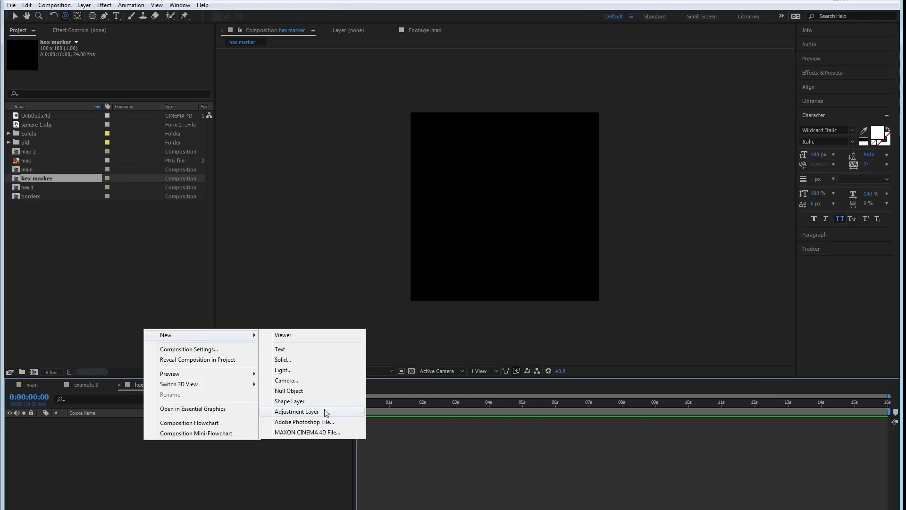
{"action": "left_click", "coordinate": [290, 401]}
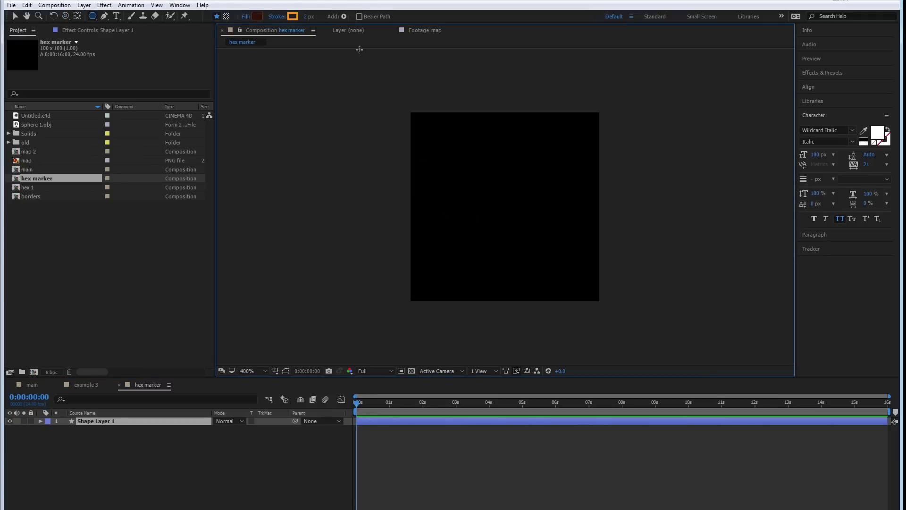
- Draw a centered hexagon nearly filling the hex marker composition, with title and action safe guides on and a 12 px orange stroke
{"action": "left_click", "coordinate": [275, 371]}
{"action": "left_click", "coordinate": [291, 380]}
{"action": "mouse_move", "coordinate": [504, 207]}
{"action": "left_mouse_down"}
{"action": "mouse_move", "coordinate": [566, 284]}
{"action": "mouse_move", "coordinate": [560, 276]}
{"action": "left_mouse_up"}
{"action": "left_click", "coordinate": [305, 17]}
{"action": "type", "text": "12"}
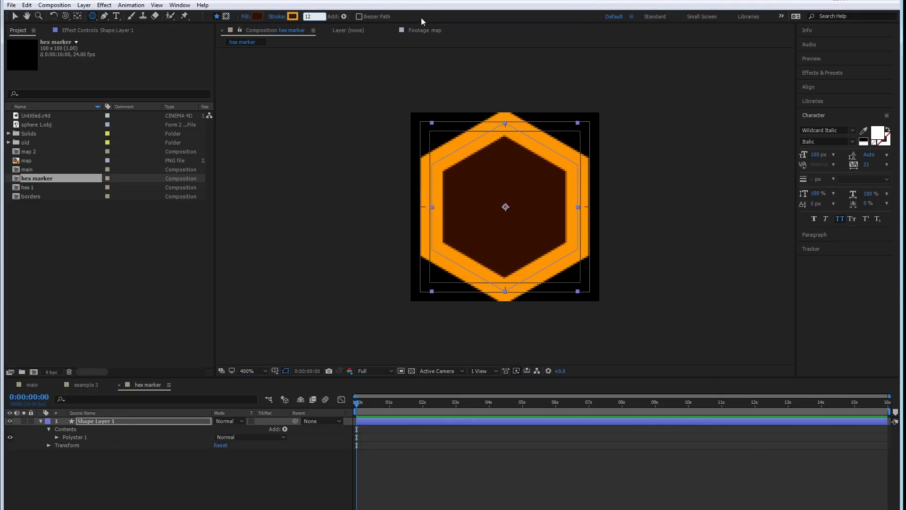
{"action": "key", "text": "Return"}
- Set the hexagon's fill to none and check the marker design in the example 3 composition
{"action": "left_click", "coordinate": [257, 16], "text": "alt"}
{"action": "left_click", "coordinate": [258, 18], "text": "alt"}
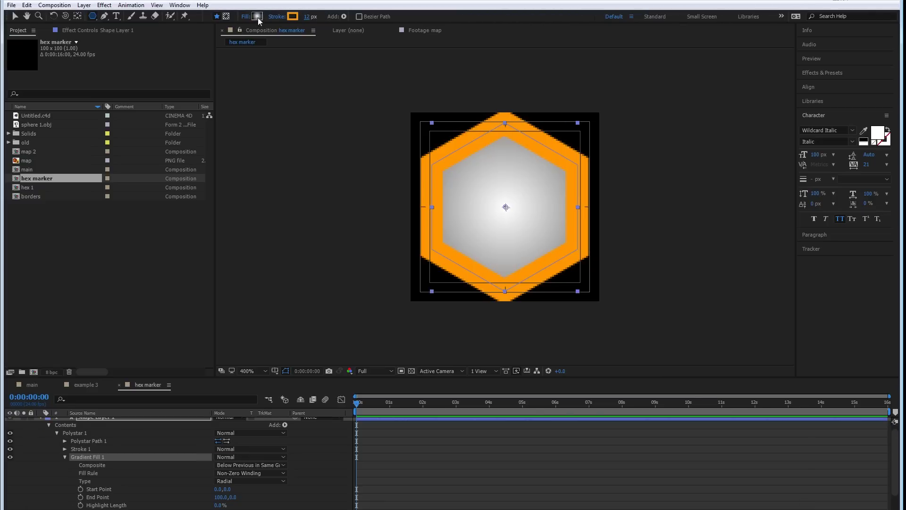
{"action": "left_click", "coordinate": [258, 18], "text": "alt"}
{"action": "left_click", "coordinate": [258, 18], "text": "alt"}
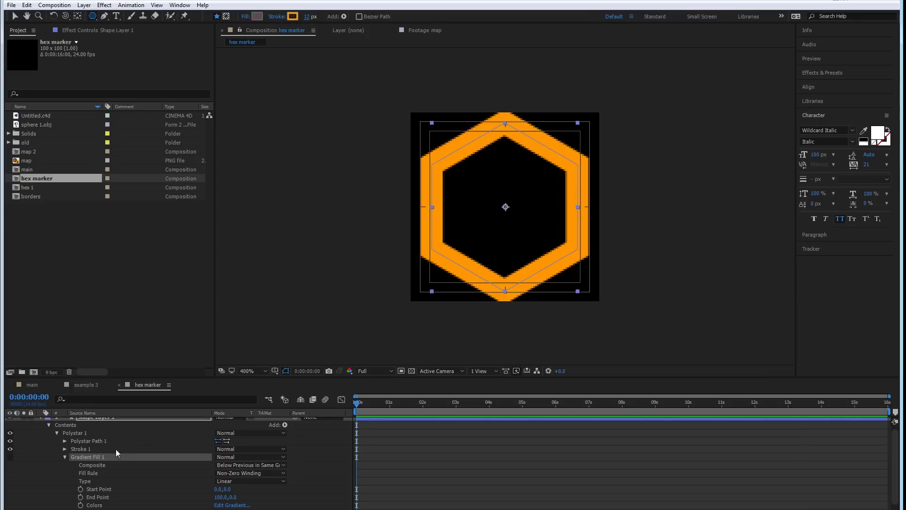
{"action": "left_click", "coordinate": [90, 385]}
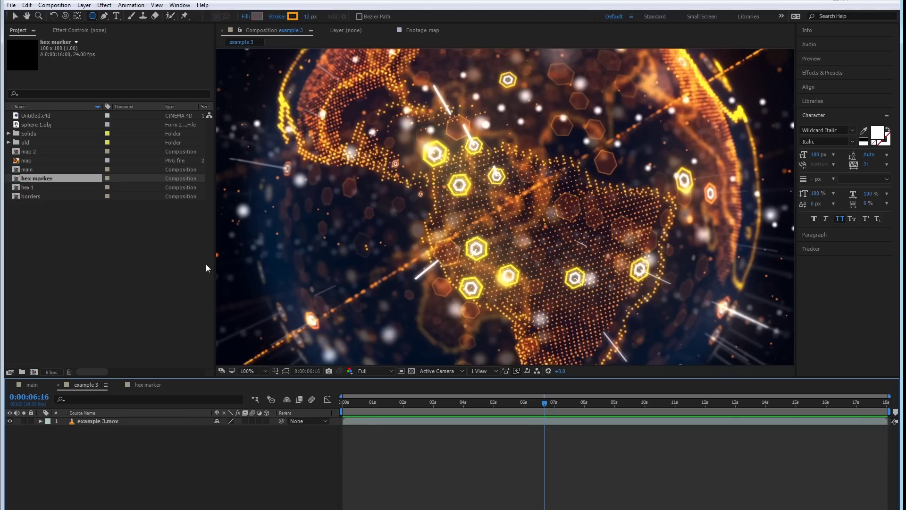
{"action": "left_click", "coordinate": [147, 384]}
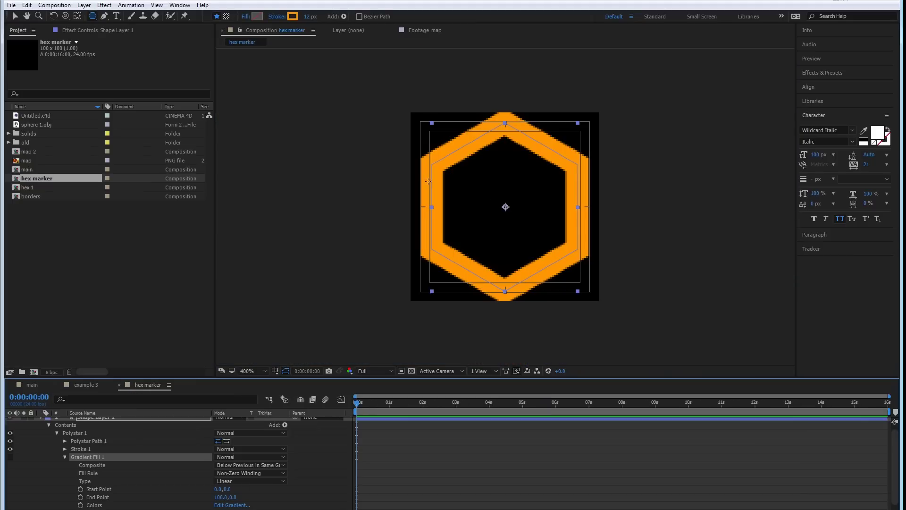
- Duplicate the hexagon shape layer and scale the copy to 50%
{"action": "scroll", "coordinate": [106, 434], "scroll_direction": "up", "scroll_amount": 1}
{"action": "left_click", "coordinate": [77, 422]}
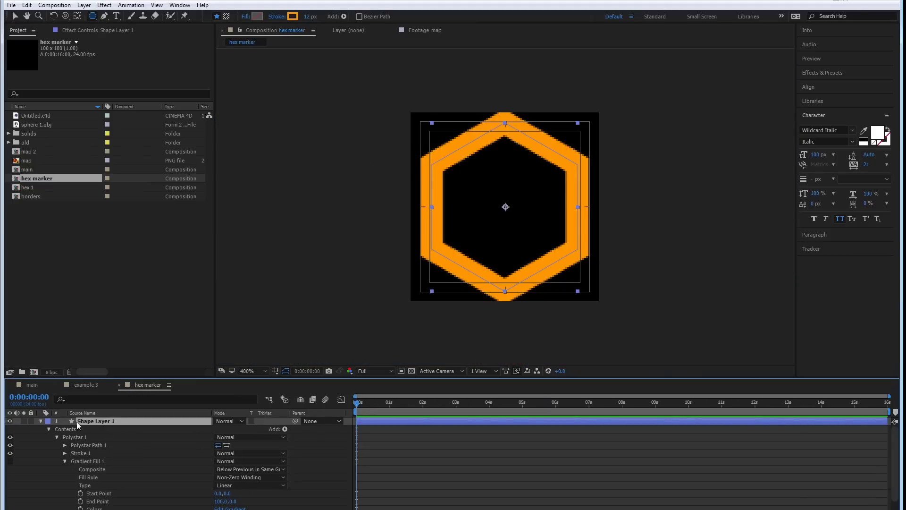
{"action": "left_click", "coordinate": [38, 420]}
{"action": "key", "text": "ctrl+d"}
{"action": "key", "text": "s"}
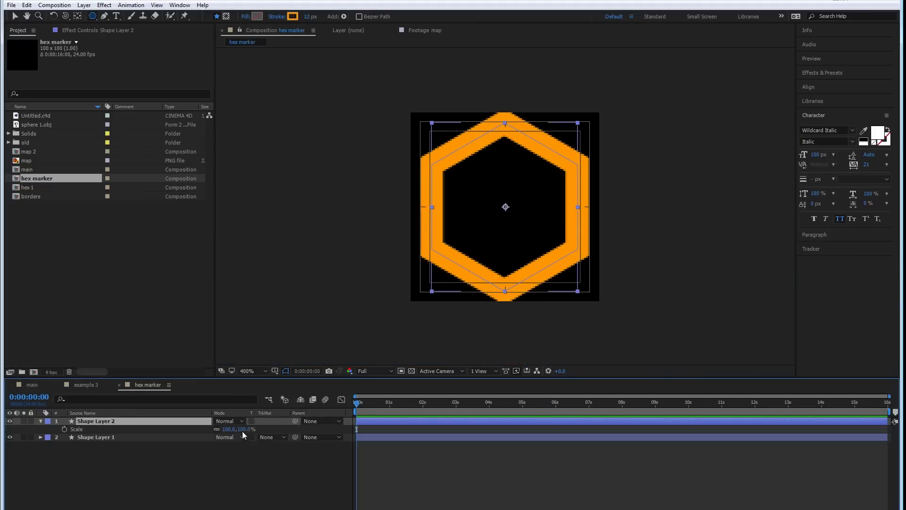
{"action": "left_click_drag", "start_coordinate": [244, 431], "coordinate": [216, 433]}
{"action": "left_click", "coordinate": [239, 429]}
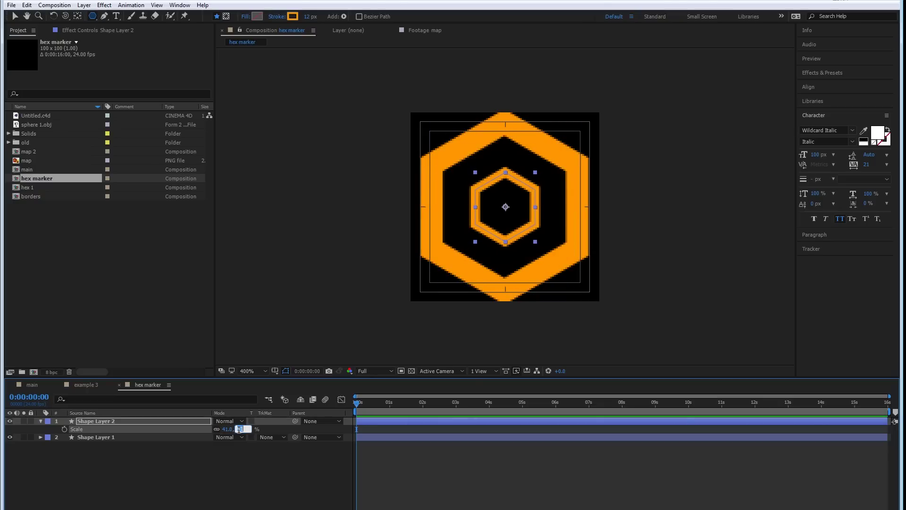
{"action": "type", "text": "50"}
{"action": "key", "text": "Return"}
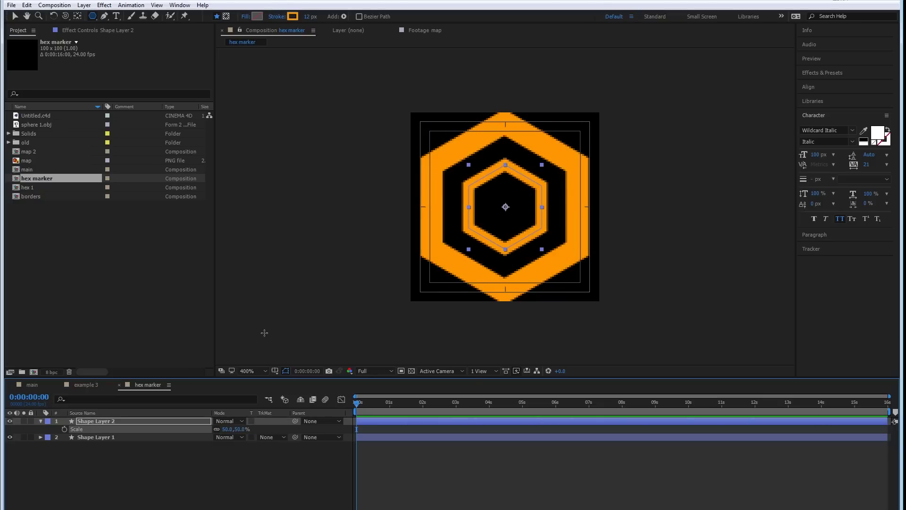
- Set the outer hexagon's stroke width to 6 px
{"action": "left_click", "coordinate": [309, 18]}
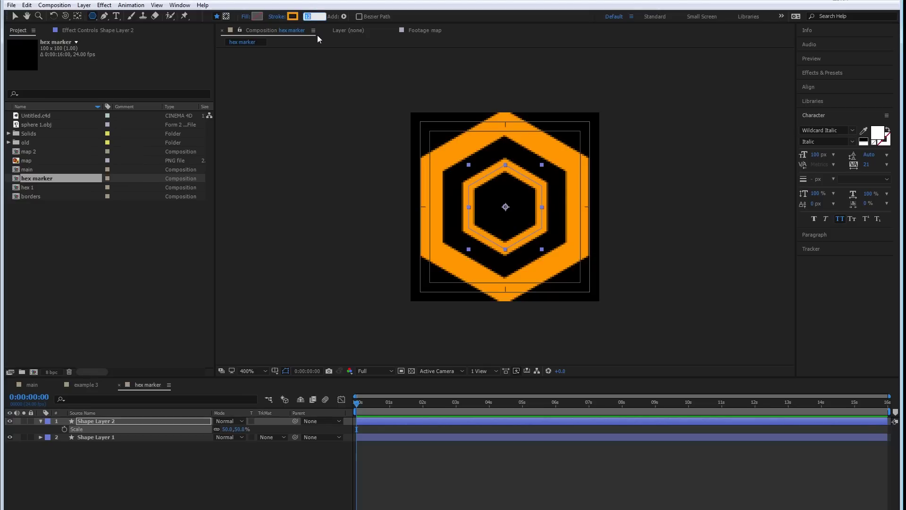
{"action": "left_click", "coordinate": [97, 438]}
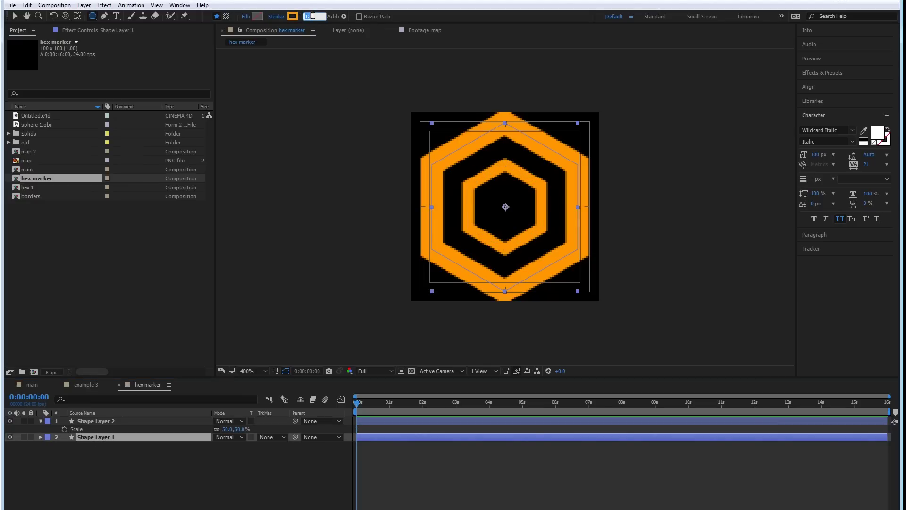
{"action": "type", "text": "6"}
{"action": "key", "text": "Return"}
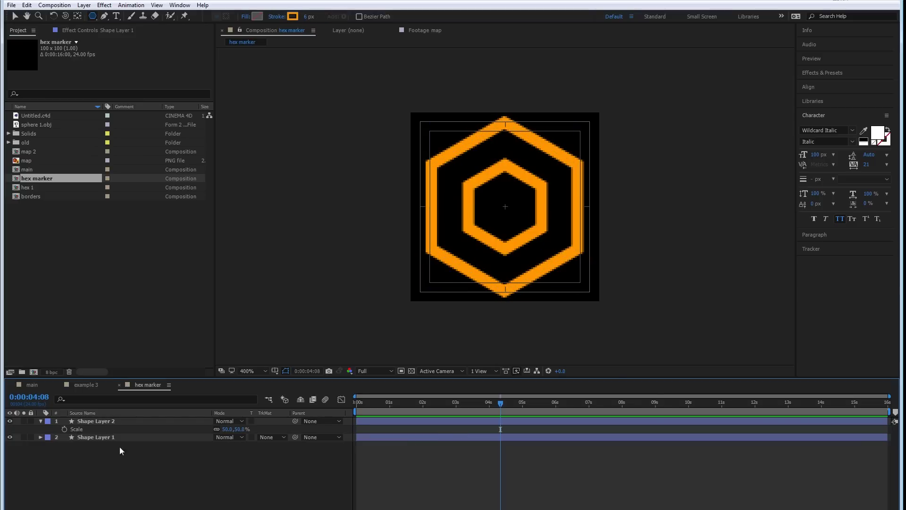
- Change the inner hexagon's stroke color to white
{"action": "left_click", "coordinate": [101, 423]}
{"action": "left_click", "coordinate": [292, 17]}
{"action": "left_click_drag", "start_coordinate": [411, 382], "coordinate": [366, 357]}
{"action": "left_click", "coordinate": [574, 360]}
{"action": "left_click", "coordinate": [195, 479]}
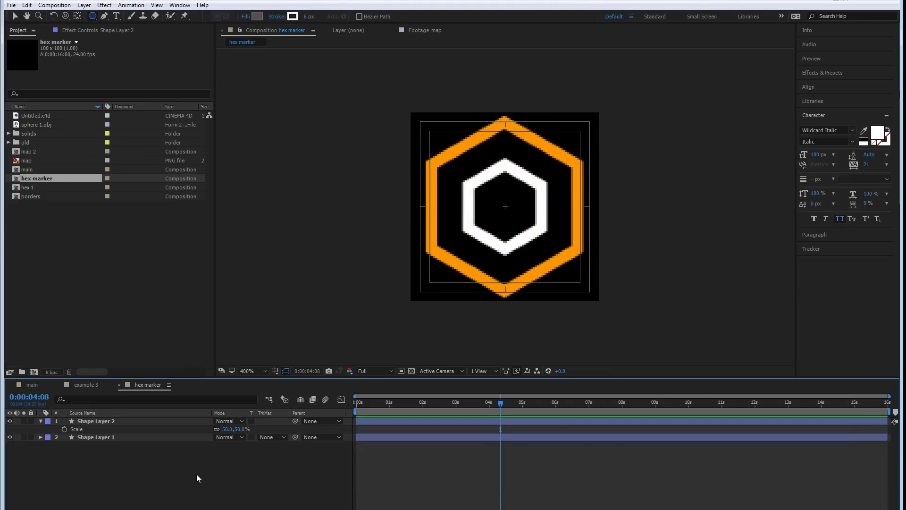
- Add the hex marker composition as the lowest layer in main and hide it
{"action": "left_click", "coordinate": [31, 385]}
{"action": "left_click_drag", "start_coordinate": [47, 178], "coordinate": [152, 483]}
{"action": "left_click", "coordinate": [11, 468]}
- Set the texture layer of the form layer's hex 2 effect to hex marker
{"action": "left_click", "coordinate": [84, 429]}
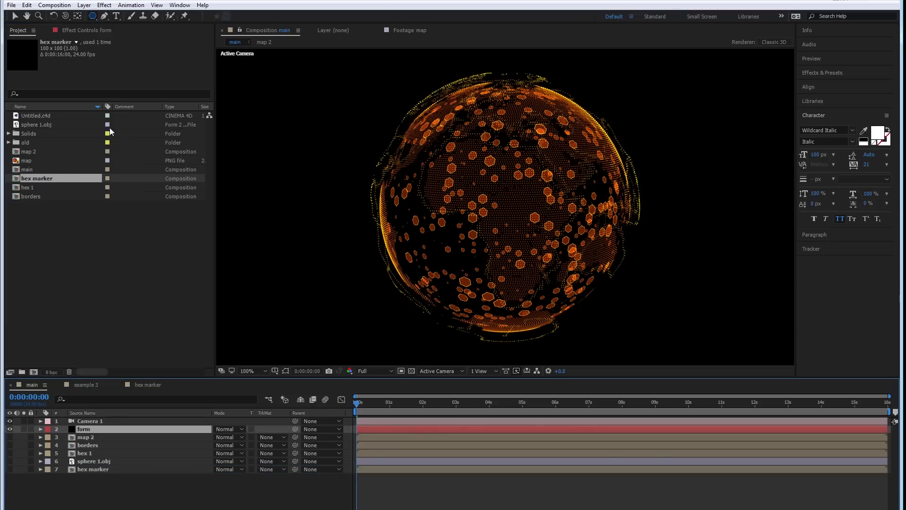
{"action": "left_click", "coordinate": [75, 30]}
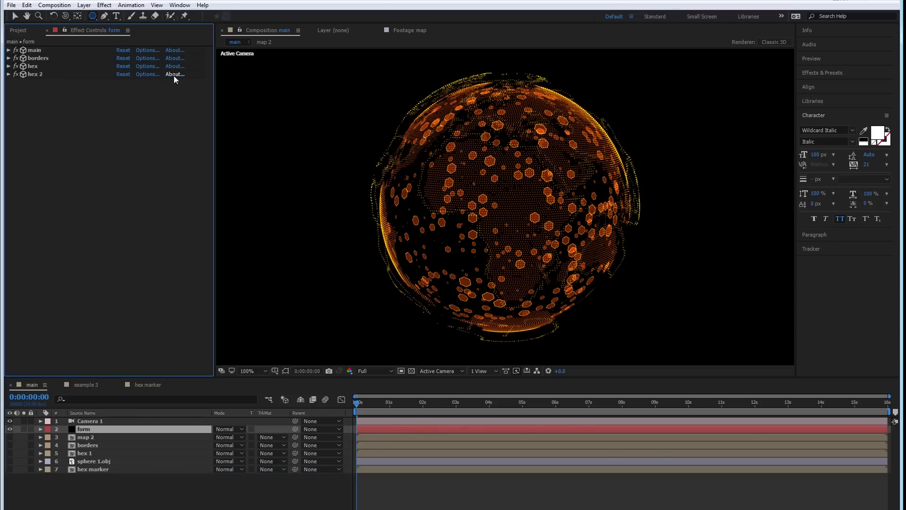
{"action": "left_click", "coordinate": [9, 75]}
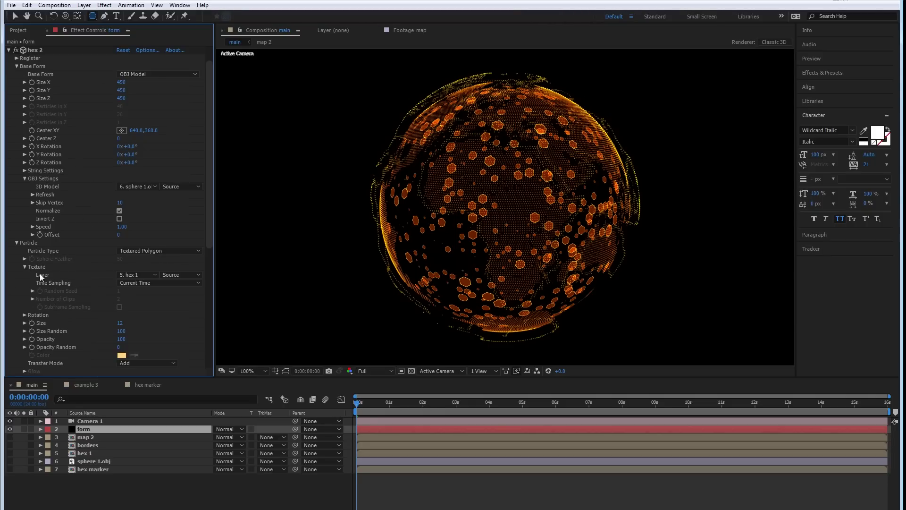
{"action": "left_click", "coordinate": [143, 274]}
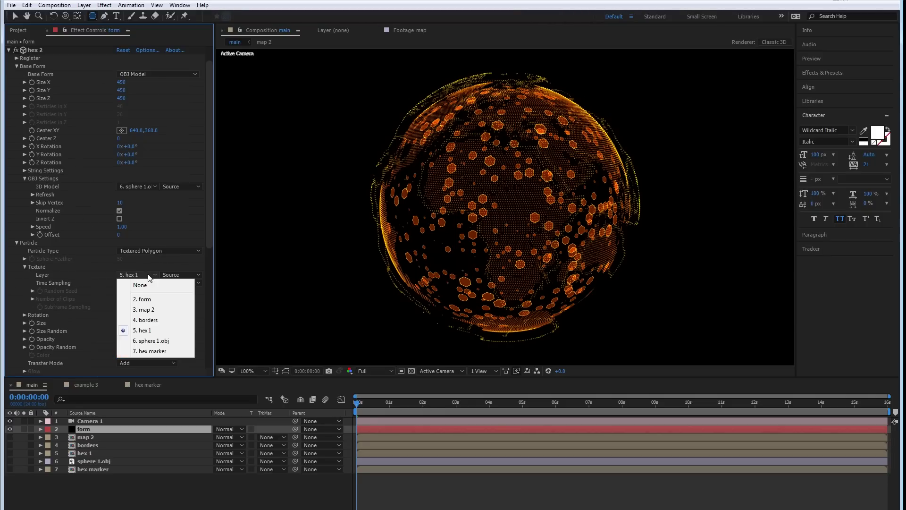
{"action": "left_click", "coordinate": [148, 352]}
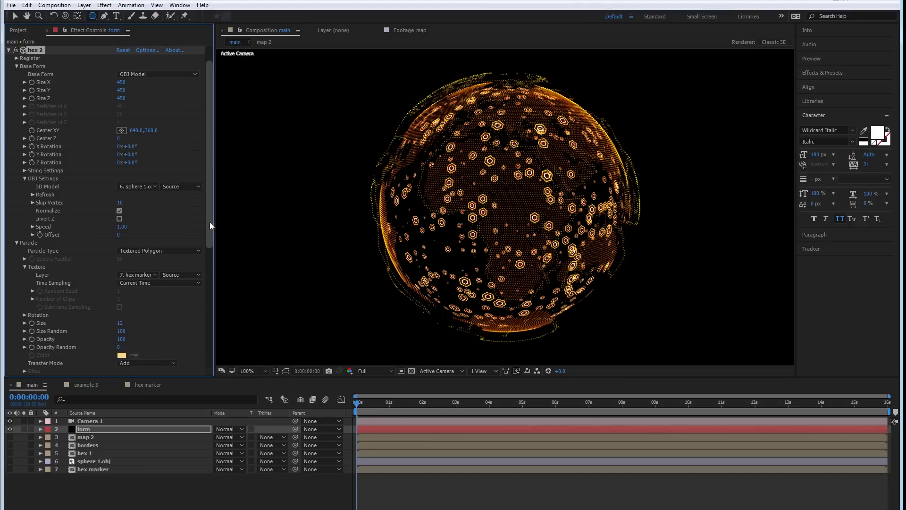
- Set Skip Vertex to 12 in the hex 2 effect's OBJ settings, with Normalize enabled
{"action": "left_click_drag", "start_coordinate": [211, 227], "coordinate": [211, 230]}
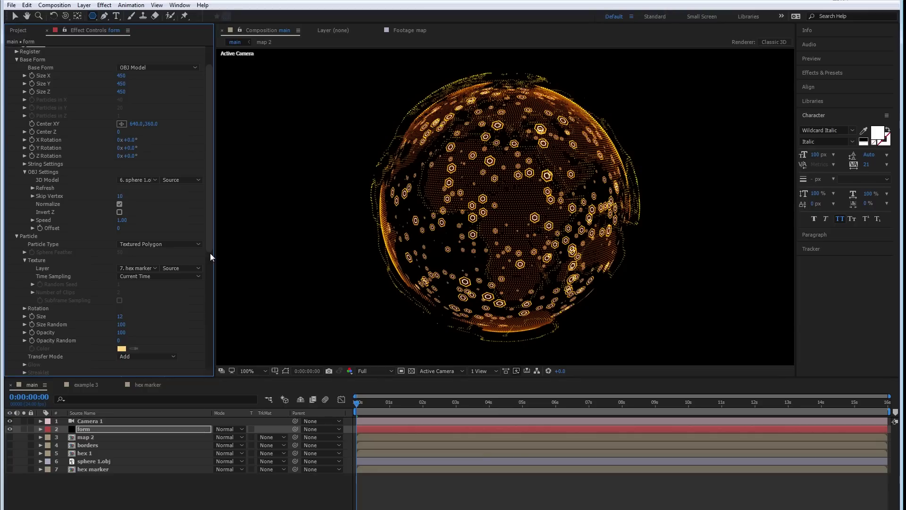
{"action": "left_click_drag", "start_coordinate": [208, 236], "coordinate": [213, 135]}
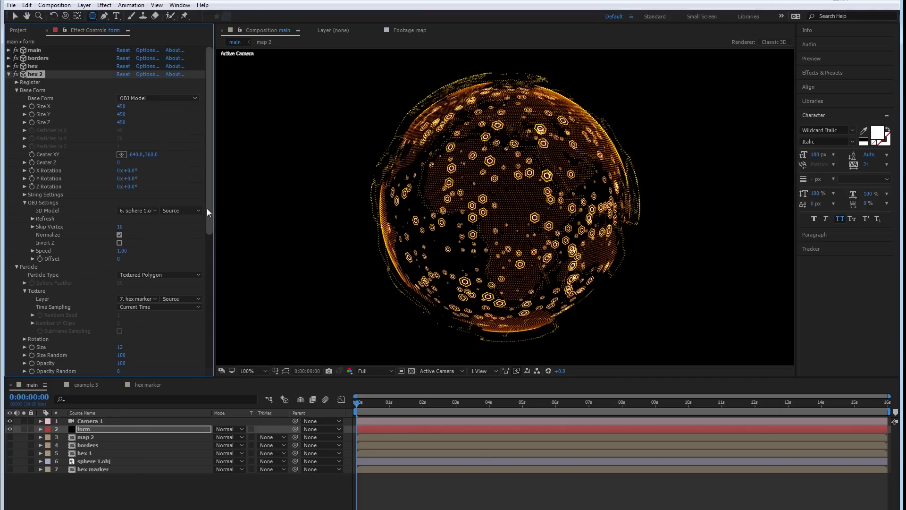
{"action": "left_click", "coordinate": [120, 226]}
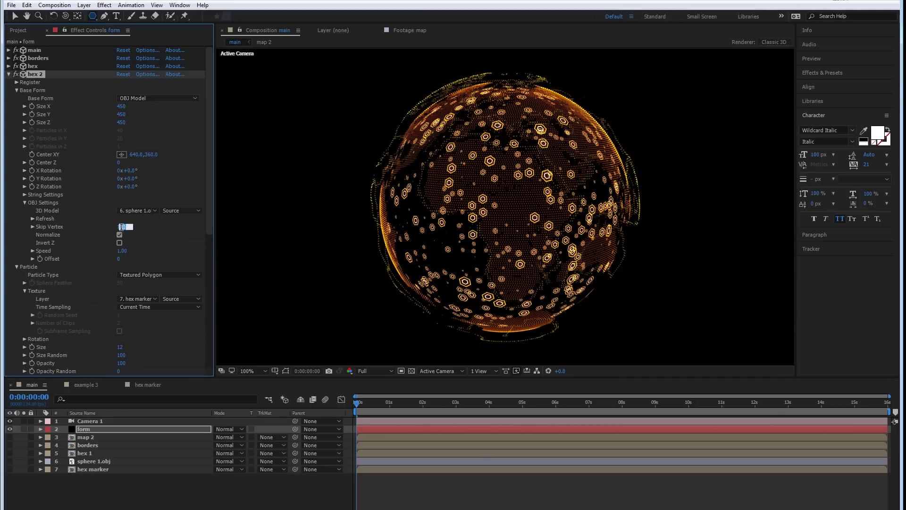
{"action": "left_click", "coordinate": [153, 235]}
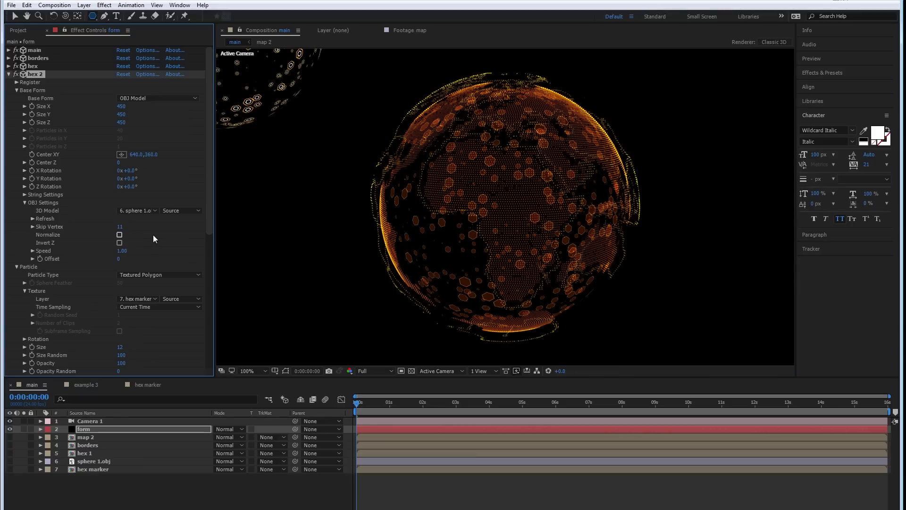
{"action": "left_click", "coordinate": [120, 234]}
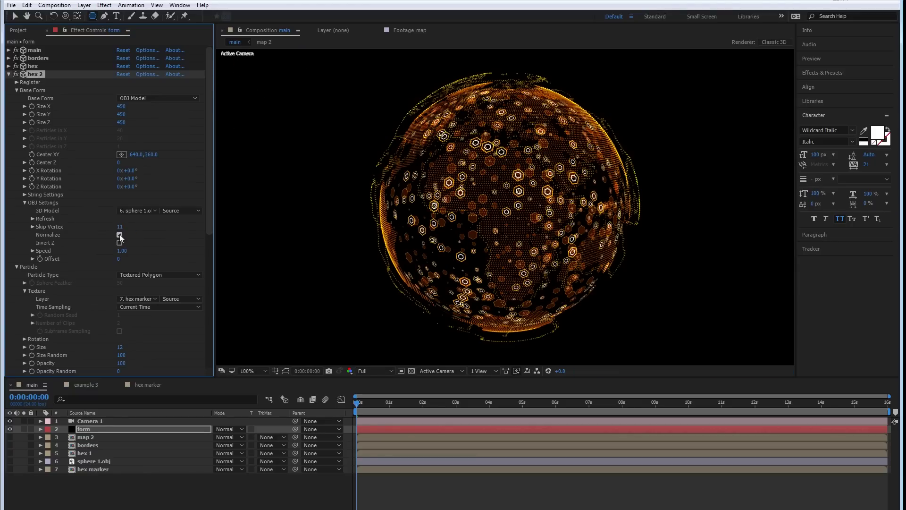
{"action": "left_click", "coordinate": [121, 227]}
{"action": "type", "text": "12"}
{"action": "left_click", "coordinate": [156, 231]}
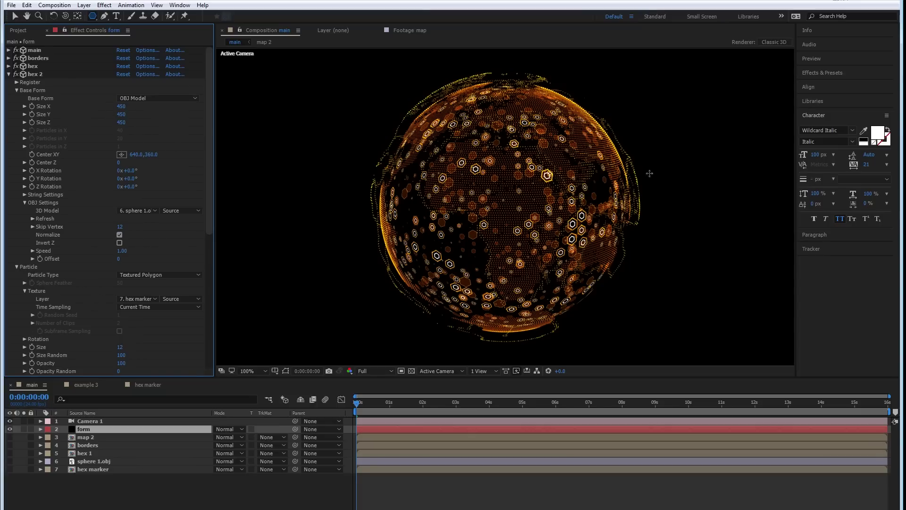
- Set the hex 2 base form's X, Y and Z sizes to 500
{"action": "left_click", "coordinate": [121, 106]}
{"action": "type", "text": "500"}
{"action": "key", "text": "Return"}
{"action": "left_click", "coordinate": [449, 230]}
{"action": "key", "text": "c"}
{"action": "key", "text": "c"}
{"action": "left_click_drag", "start_coordinate": [498, 242], "coordinate": [557, 180]}
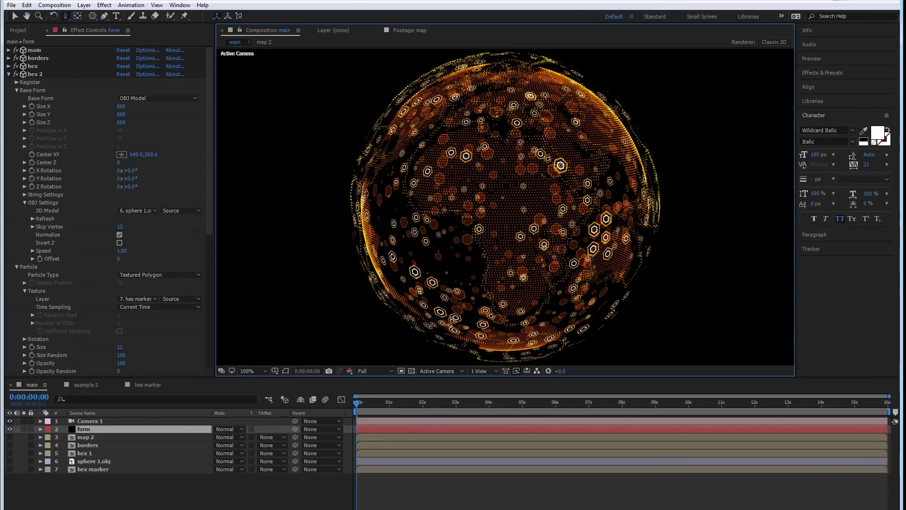
- Try a particle size of 20 for the hex 2 effect and undo it
{"action": "left_click_drag", "start_coordinate": [212, 202], "coordinate": [205, 271]}
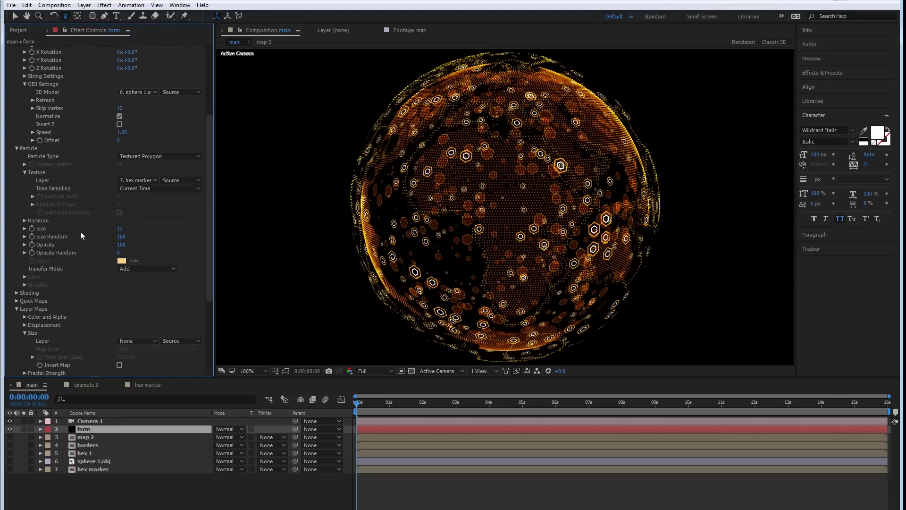
{"action": "left_click", "coordinate": [120, 228]}
{"action": "type", "text": "20"}
{"action": "key", "text": "Return"}
{"action": "key", "text": "ctrl+z"}
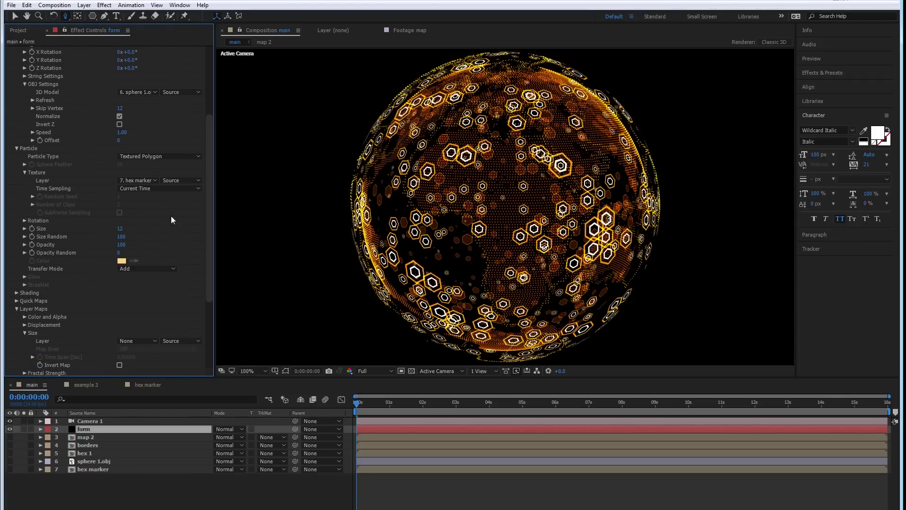
{"action": "left_click_drag", "start_coordinate": [208, 251], "coordinate": [206, 202]}
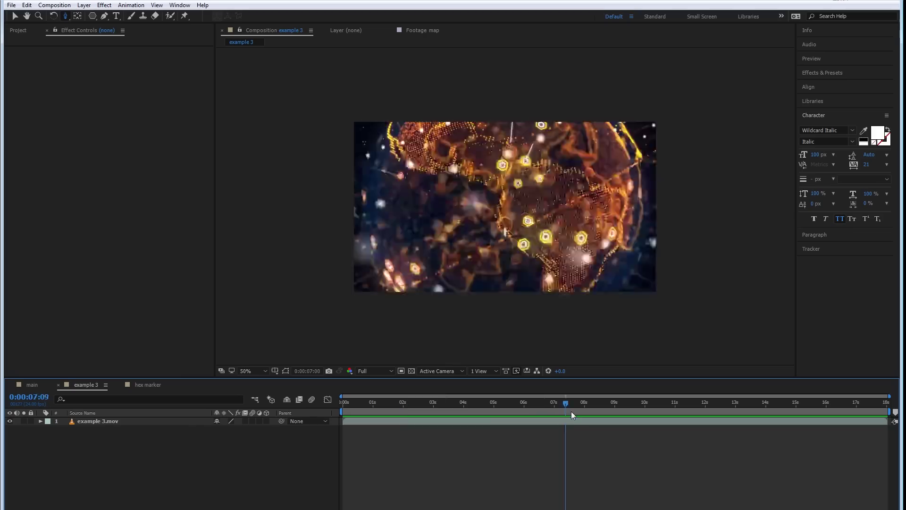
- Review the marker lines in the example 3 composition and create a new 10 x 200 px composition
{"action": "left_click_drag", "start_coordinate": [571, 412], "coordinate": [789, 384]}
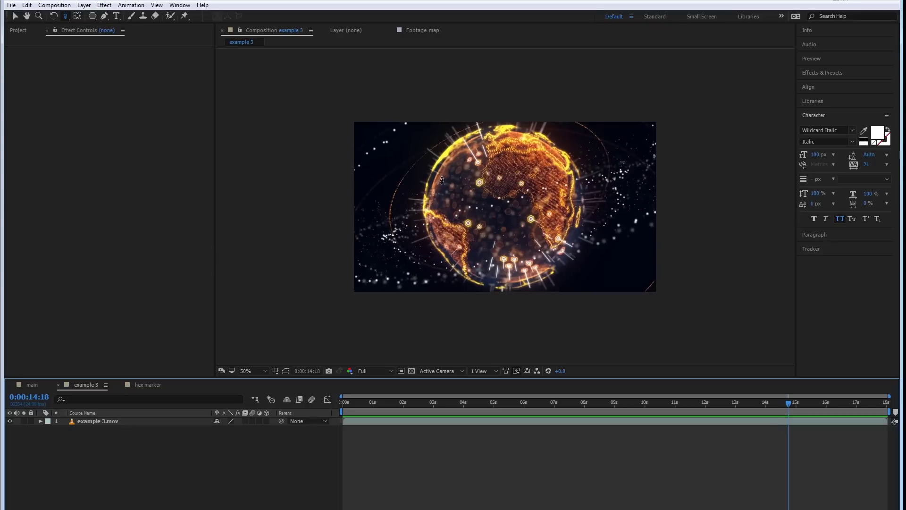
{"action": "key", "text": "slash"}
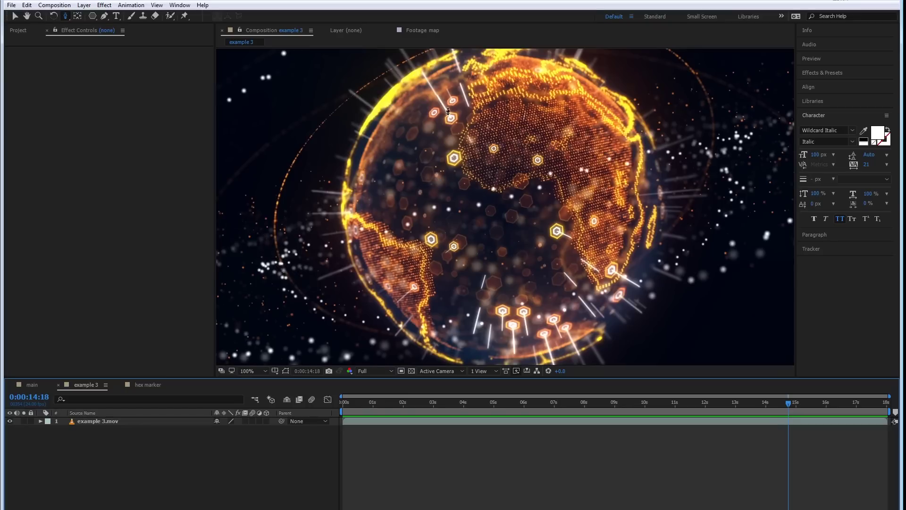
{"action": "left_click", "coordinate": [142, 385]}
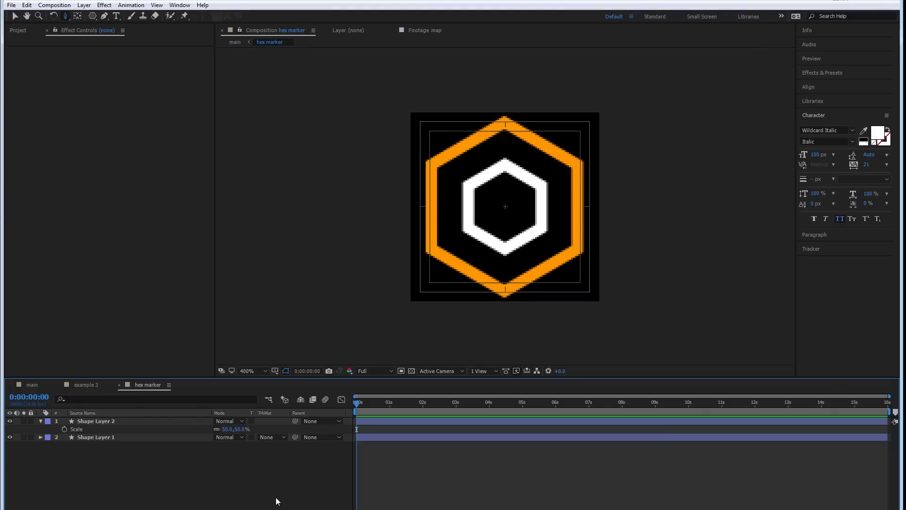
{"action": "left_click", "coordinate": [54, 5]}
{"action": "left_click", "coordinate": [75, 28]}
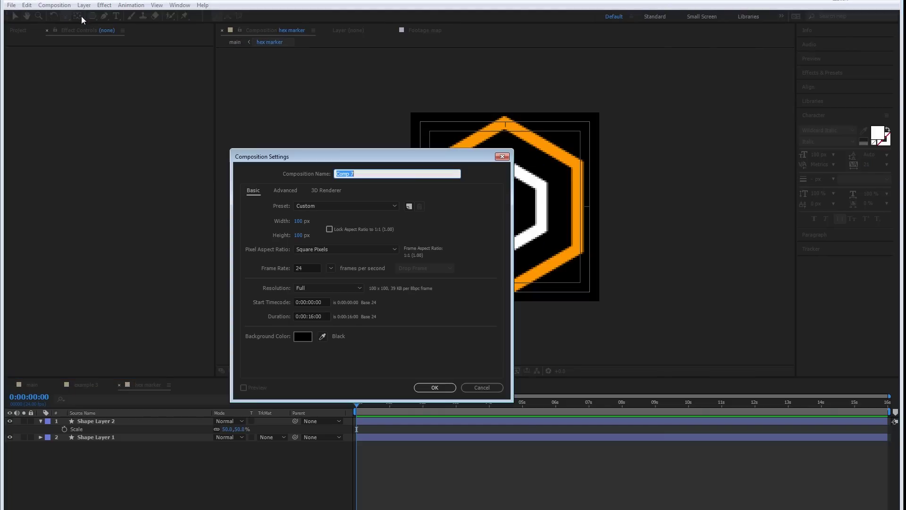
{"action": "left_click", "coordinate": [298, 221]}
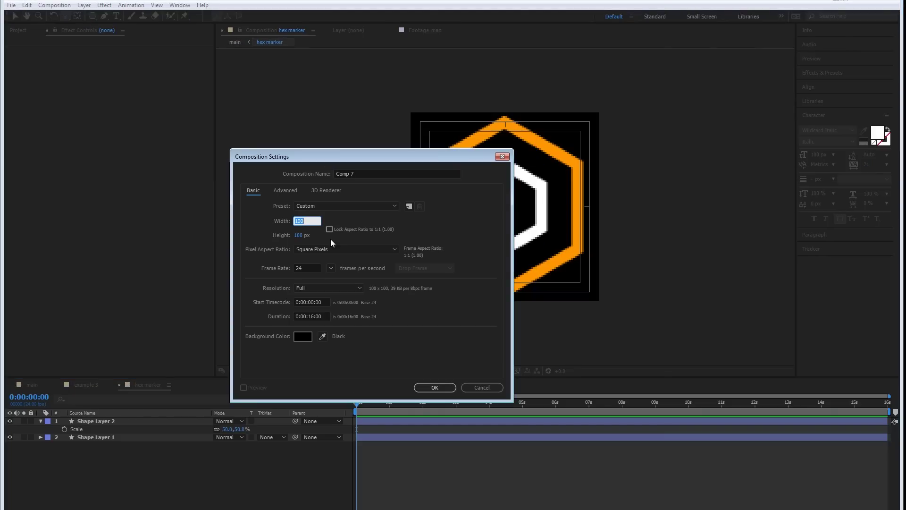
{"action": "type", "text": "10"}
{"action": "key", "text": "Tab"}
{"action": "type", "text": "200"}
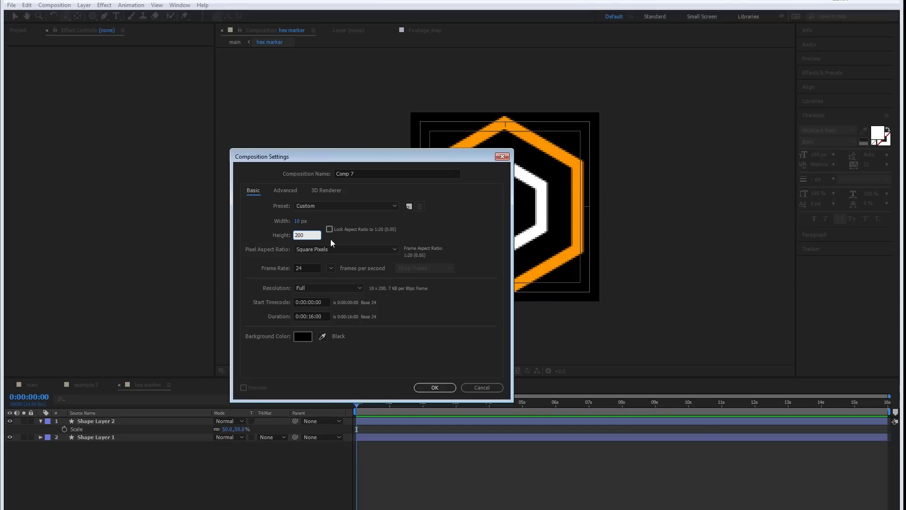
{"action": "key", "text": "Return"}
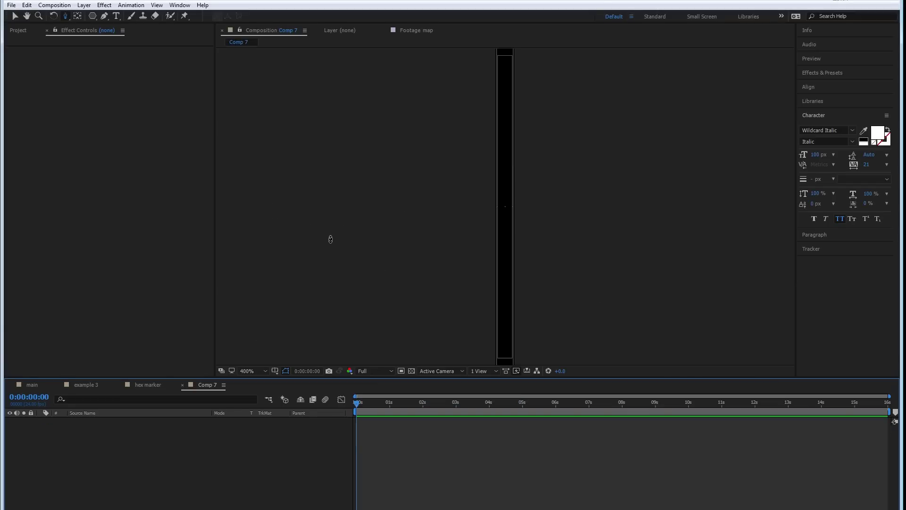
- Add a shape layer and draw a straight vertical line from the composition's centre up to its upper edge
{"action": "right_click", "coordinate": [199, 442]}
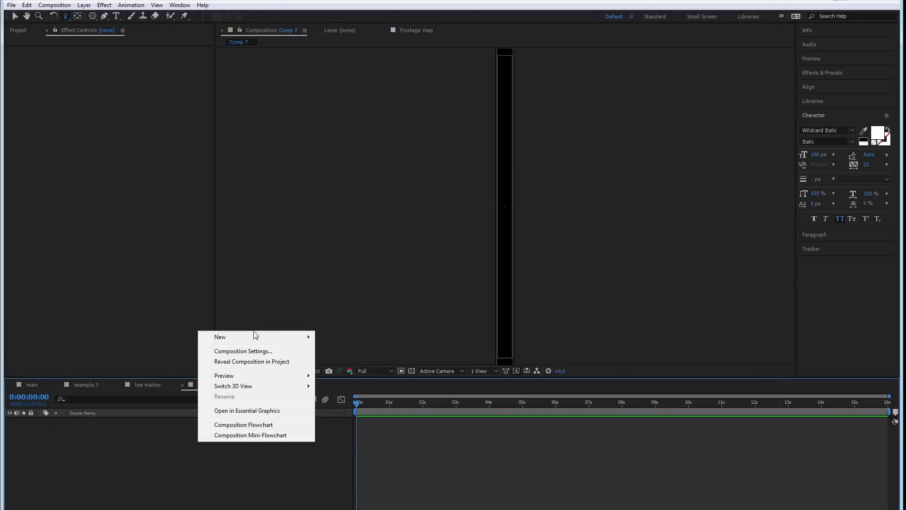
{"action": "mouse_move", "coordinate": [247, 337]}
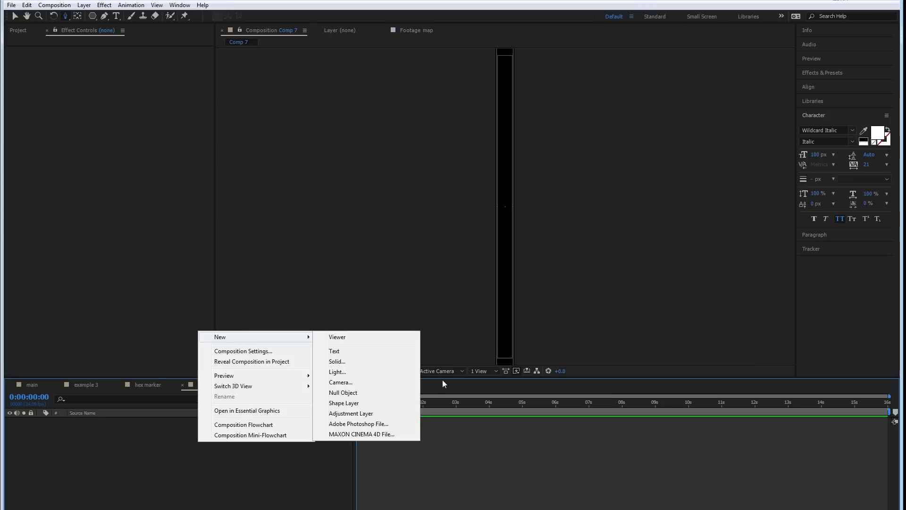
{"action": "left_click", "coordinate": [363, 406]}
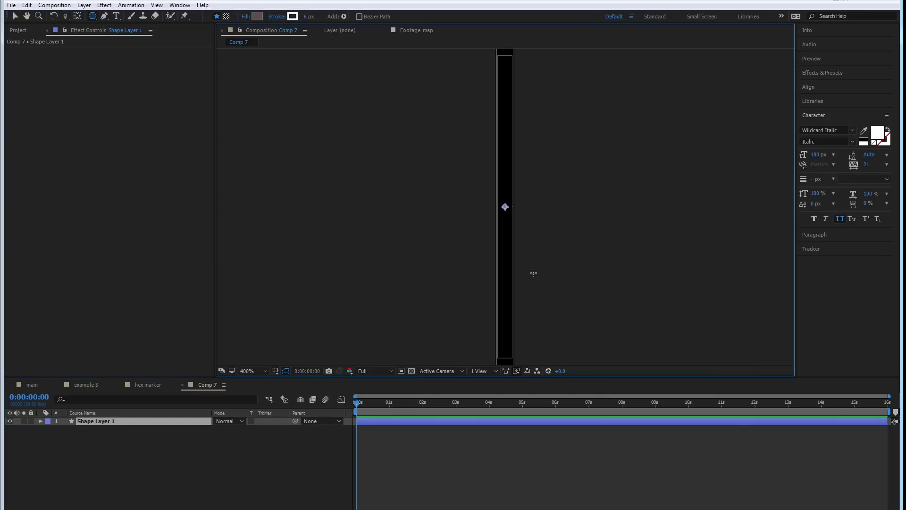
{"action": "mouse_move", "coordinate": [506, 207]}
{"action": "left_mouse_down"}
{"action": "mouse_move", "coordinate": [506, 299]}
{"action": "mouse_move", "coordinate": [506, 156]}
{"action": "left_mouse_up"}
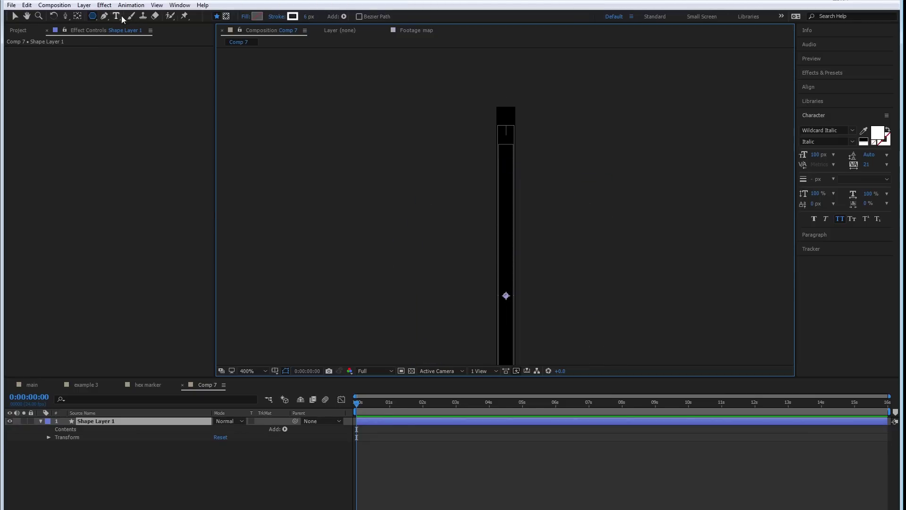
{"action": "left_click", "coordinate": [104, 15]}
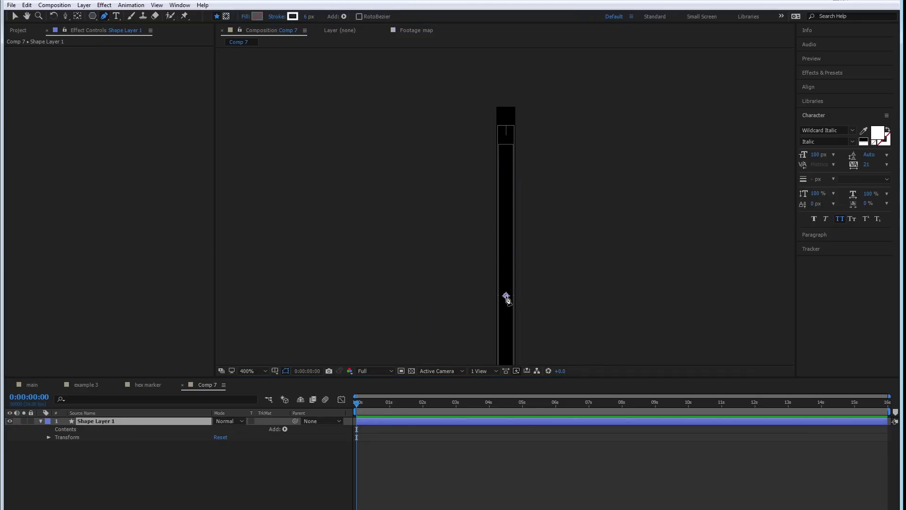
{"action": "left_click", "coordinate": [505, 295]}
{"action": "left_click", "coordinate": [506, 107]}
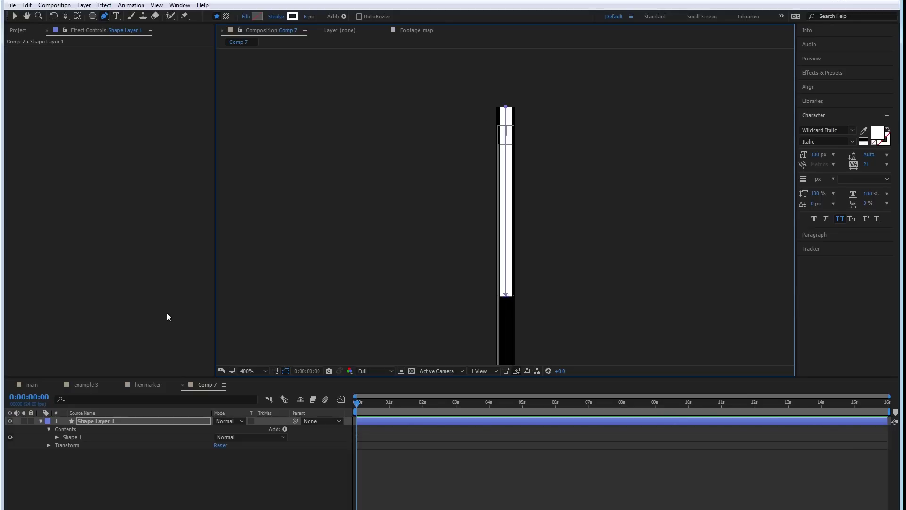
- Set the vertical line's stroke width to 2 px
{"action": "left_click", "coordinate": [309, 17]}
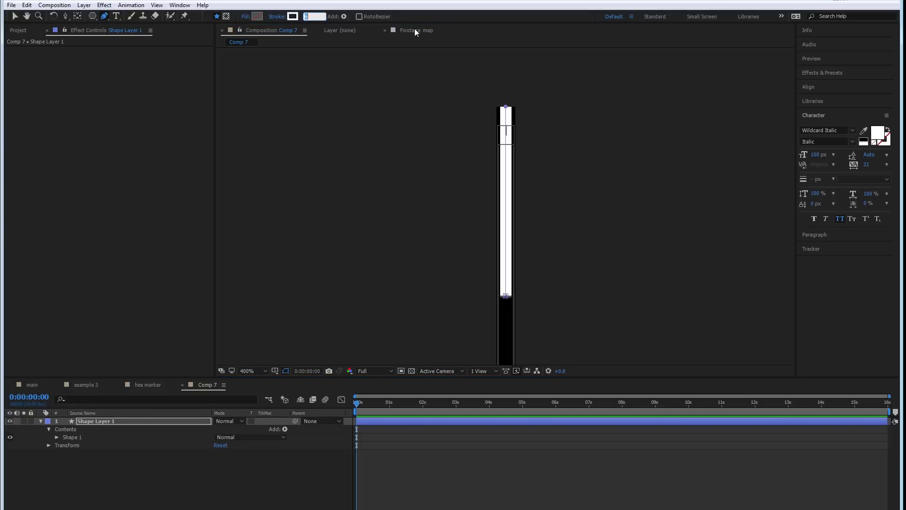
{"action": "type", "text": "2"}
{"action": "key", "text": "Return"}
{"action": "left_click", "coordinate": [151, 457]}
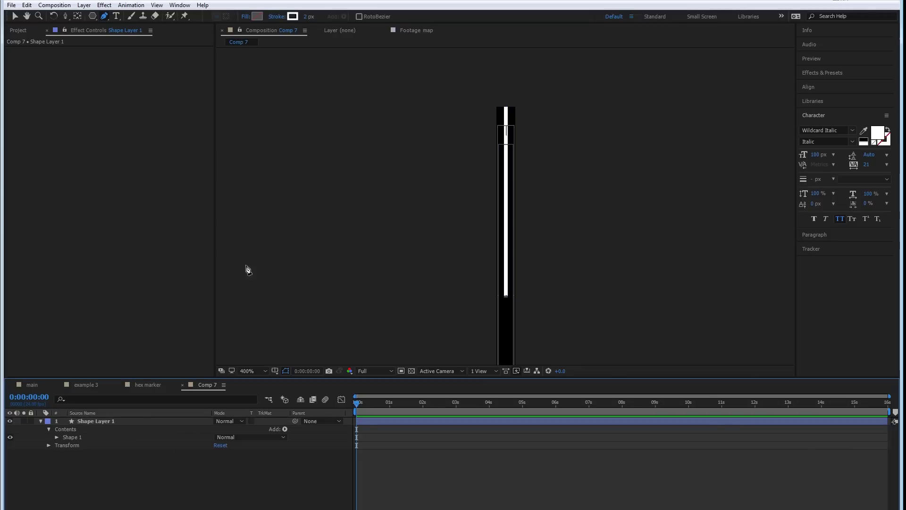
- Rename the line composition as rod in its composition settings
{"action": "left_click", "coordinate": [55, 5]}
{"action": "left_click", "coordinate": [82, 24]}
{"action": "type", "text": "rod"}
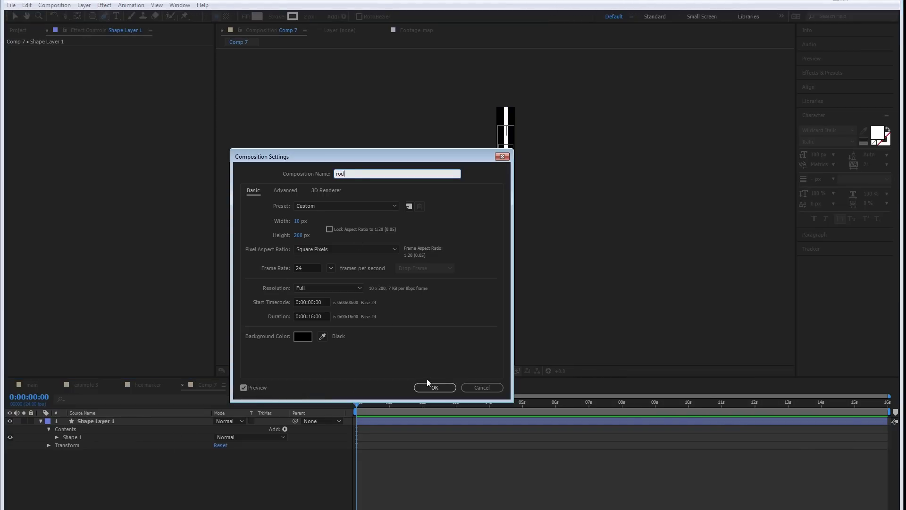
{"action": "left_click", "coordinate": [431, 388]}
- Return to the main composition and duplicate the hex 2 effect on the form layer
{"action": "left_click", "coordinate": [37, 30]}
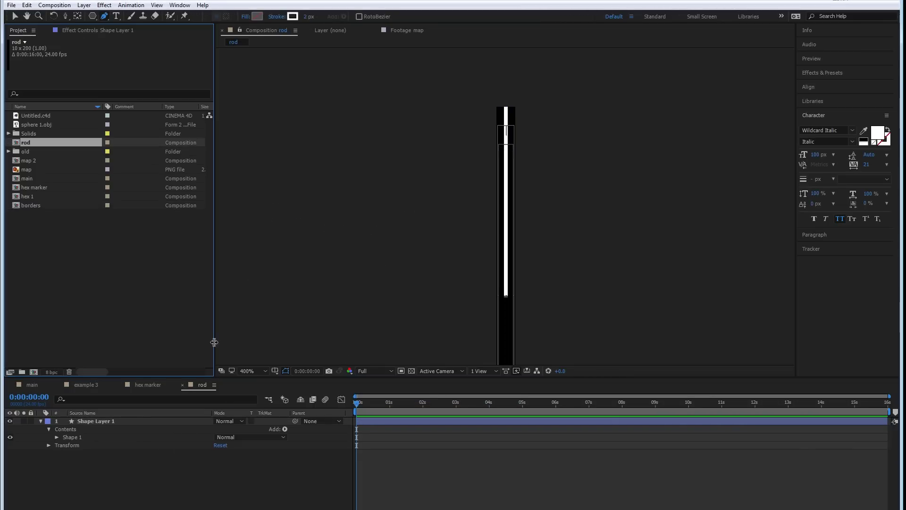
{"action": "left_click", "coordinate": [147, 384]}
{"action": "left_click", "coordinate": [86, 384]}
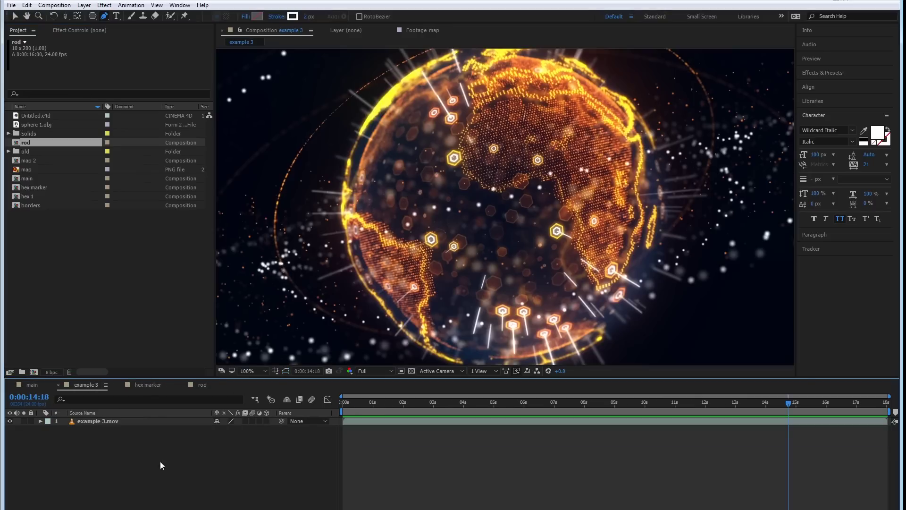
{"action": "left_click", "coordinate": [30, 382]}
{"action": "left_click", "coordinate": [116, 428]}
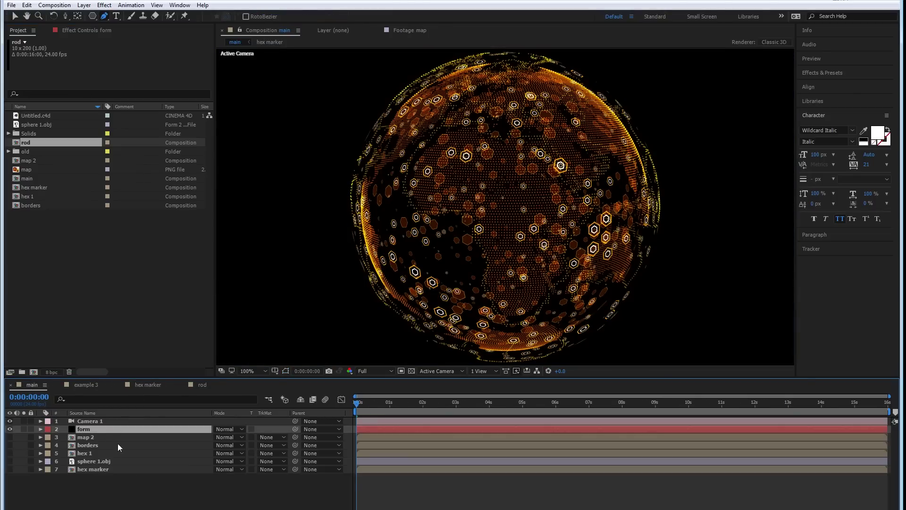
{"action": "left_click", "coordinate": [67, 30]}
{"action": "left_click", "coordinate": [42, 74]}
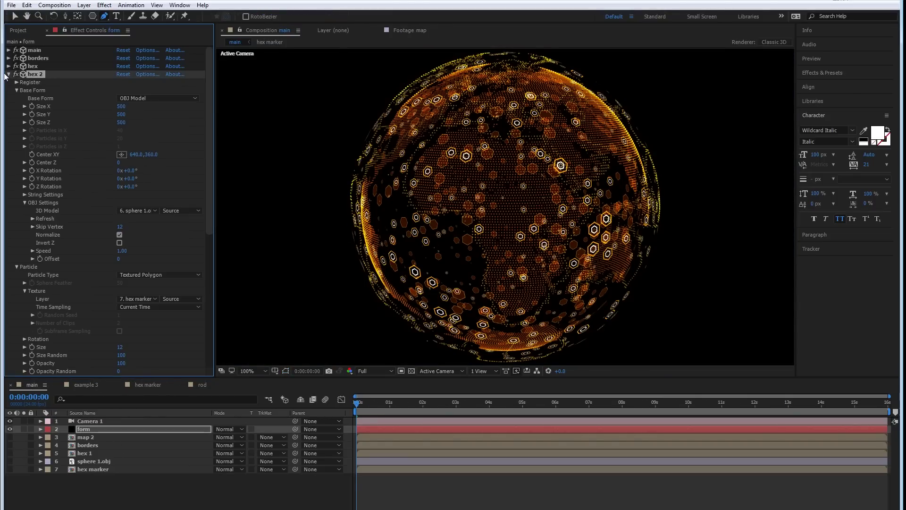
{"action": "left_click", "coordinate": [9, 74]}
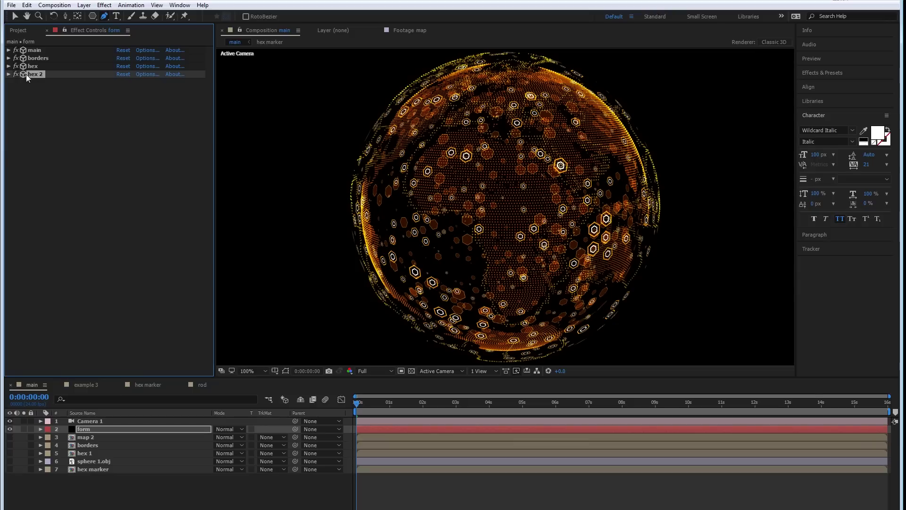
{"action": "key", "text": "ctrl+d"}
- Rename the duplicated hex effect as rod
{"action": "left_click", "coordinate": [8, 49]}
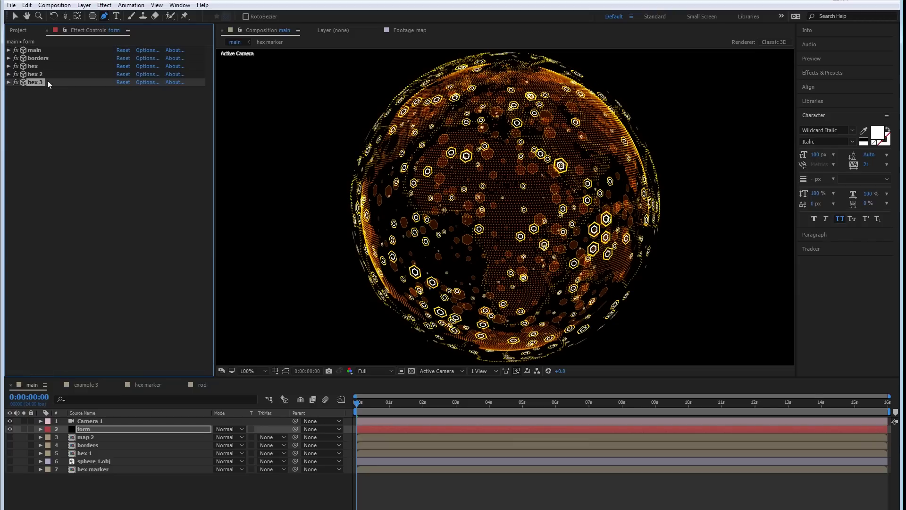
{"action": "left_click", "coordinate": [54, 82]}
{"action": "key", "text": "Return"}
{"action": "type", "text": "rod"}
{"action": "key", "text": "Return"}
- Add the rod composition to the main composition as a layer below hex marker
{"action": "left_click", "coordinate": [8, 82]}
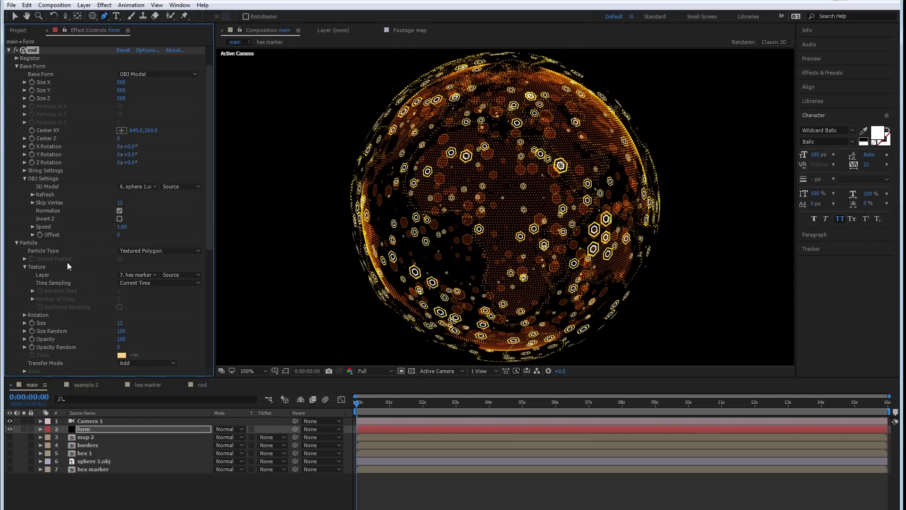
{"action": "left_click", "coordinate": [143, 274]}
{"action": "left_click", "coordinate": [98, 460]}
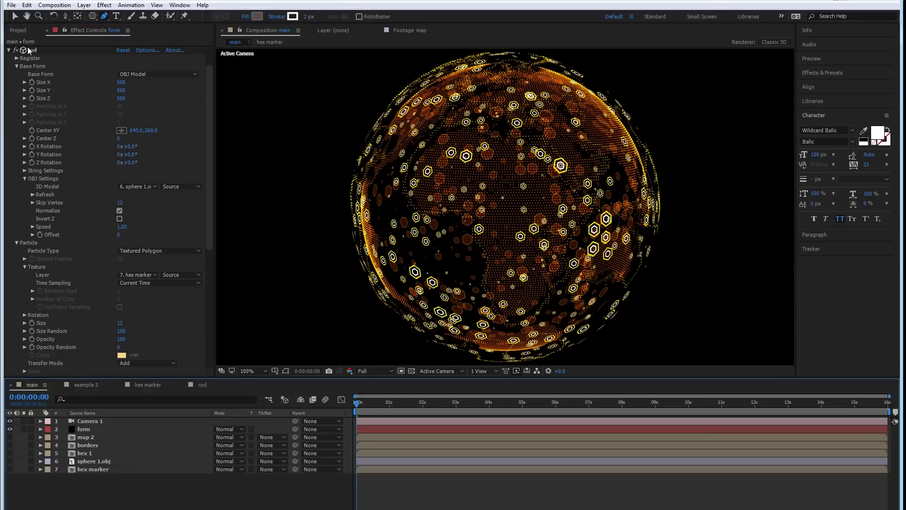
{"action": "left_click", "coordinate": [21, 30]}
{"action": "left_click_drag", "start_coordinate": [28, 154], "coordinate": [95, 474]}
- Choose the rod layer as the particle texture in the form layer's rod effect
{"action": "left_click", "coordinate": [94, 430]}
{"action": "left_click", "coordinate": [95, 32]}
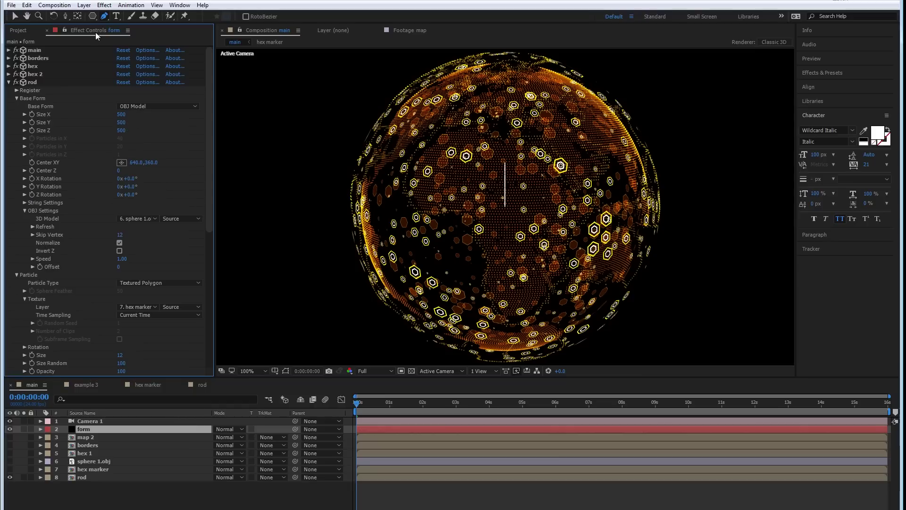
{"action": "left_click", "coordinate": [133, 309]}
{"action": "left_click", "coordinate": [155, 396]}
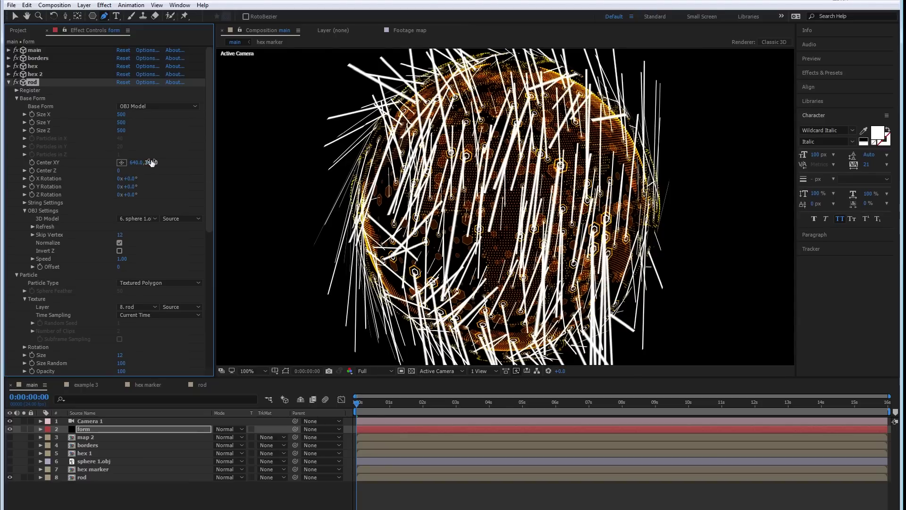
- Try 90° for the rod effect's base form X, Y and Z rotations in turn, undoing each
{"action": "left_click", "coordinate": [131, 178]}
{"action": "type", "text": "90"}
{"action": "key", "text": "Return"}
{"action": "key", "text": "ctrl+z"}
{"action": "left_click", "coordinate": [131, 187]}
{"action": "type", "text": "90"}
{"action": "key", "text": "Return"}
{"action": "key", "text": "ctrl+z"}
{"action": "left_click", "coordinate": [131, 194]}
{"action": "type", "text": "90"}
{"action": "key", "text": "Return"}
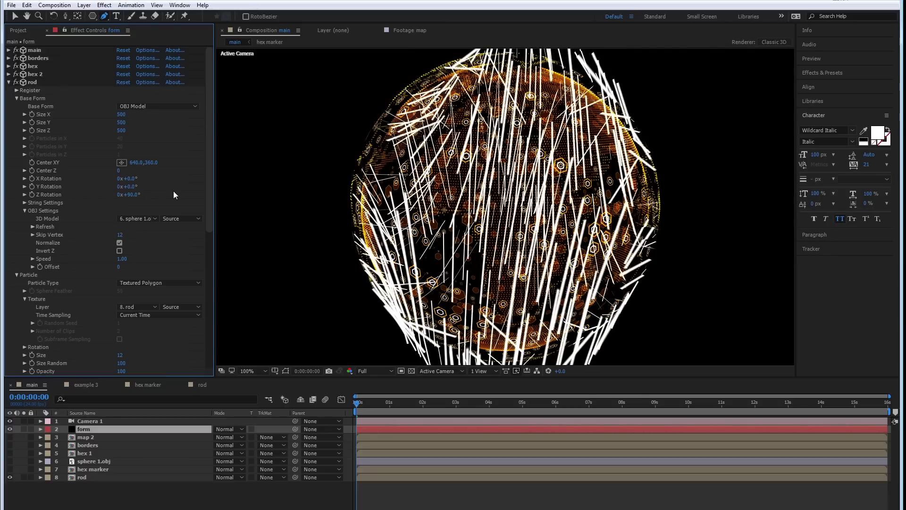
{"action": "key", "text": "ctrl+z"}
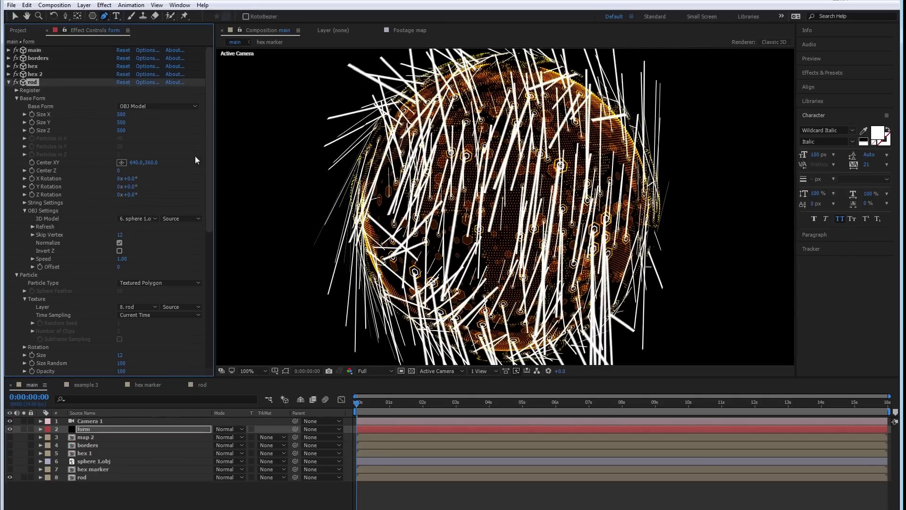
- Try 90° for the rod effect's particle Rotate X, and set it to -90° so the rods point outward
{"action": "left_click_drag", "start_coordinate": [207, 177], "coordinate": [214, 242]}
{"action": "scroll", "coordinate": [151, 235], "scroll_direction": "down", "scroll_amount": 4}
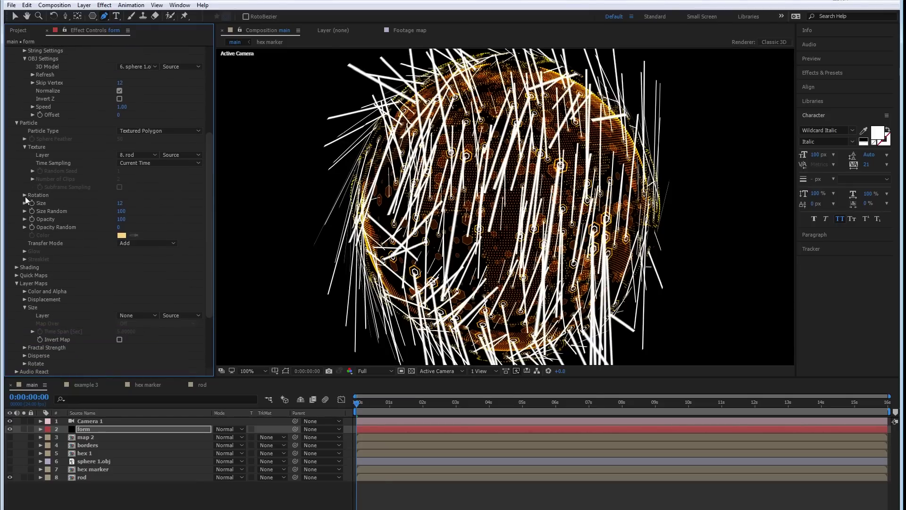
{"action": "left_click", "coordinate": [25, 196]}
{"action": "left_click", "coordinate": [134, 203]}
{"action": "type", "text": "90"}
{"action": "key", "text": "Return"}
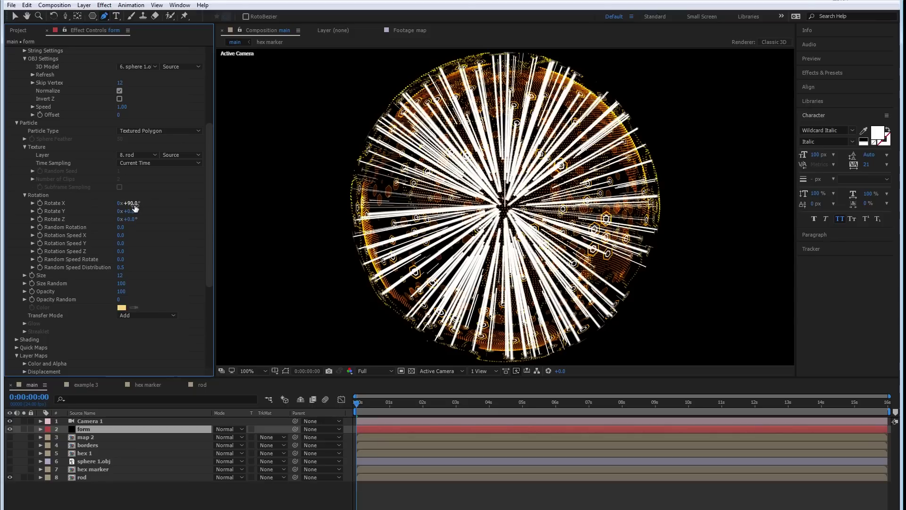
{"action": "type", "text": "-90"}
{"action": "key", "text": "Return"}
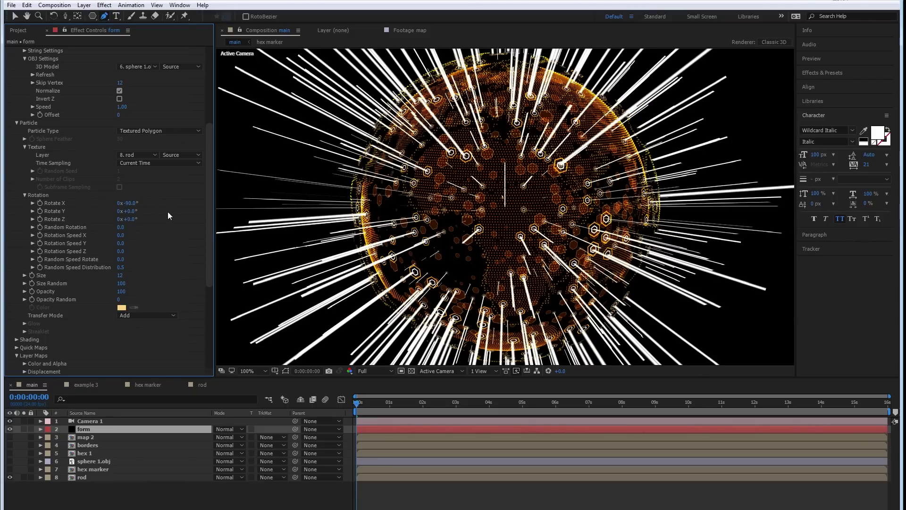
- Hide the rod layer and set the rod effect's particle size to 3 after trying 1 and 2
{"action": "left_click", "coordinate": [10, 478]}
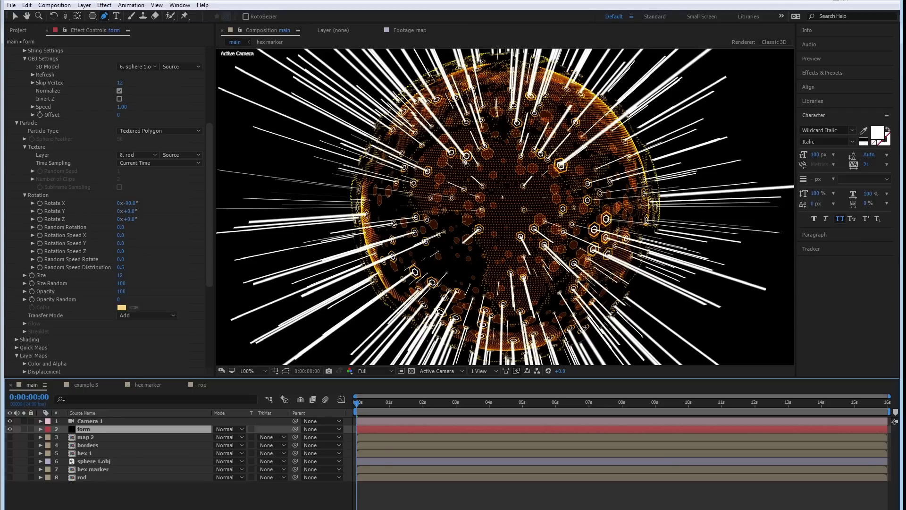
{"action": "left_click", "coordinate": [122, 275]}
{"action": "type", "text": "1"}
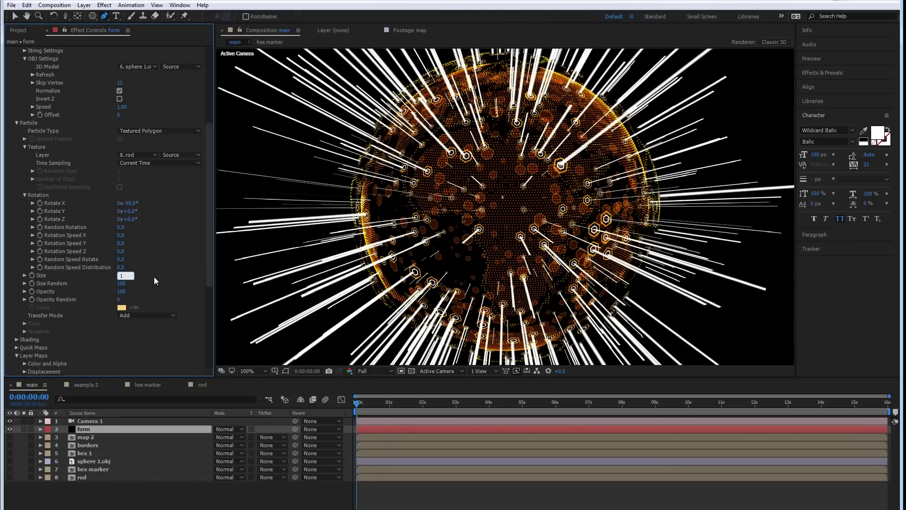
{"action": "key", "text": "Return"}
{"action": "left_click", "coordinate": [119, 275]}
{"action": "type", "text": "2"}
{"action": "key", "text": "Return"}
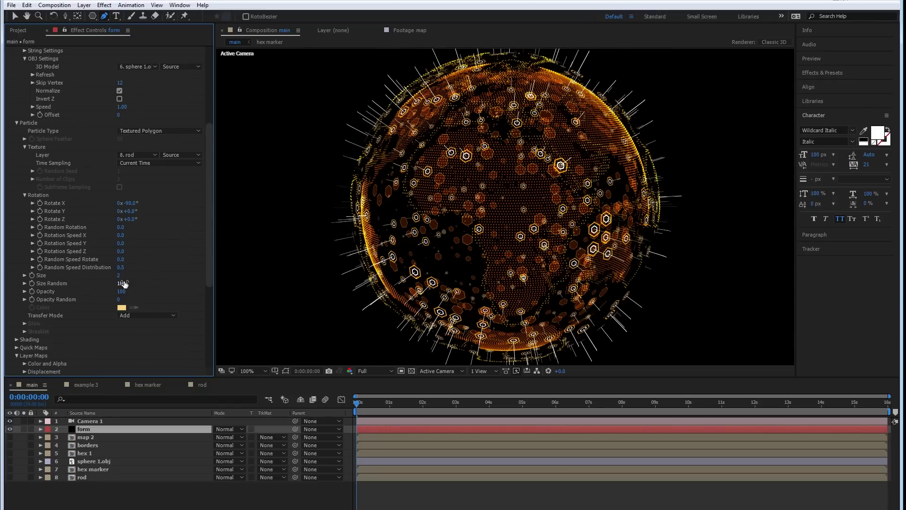
{"action": "key", "text": "Return"}
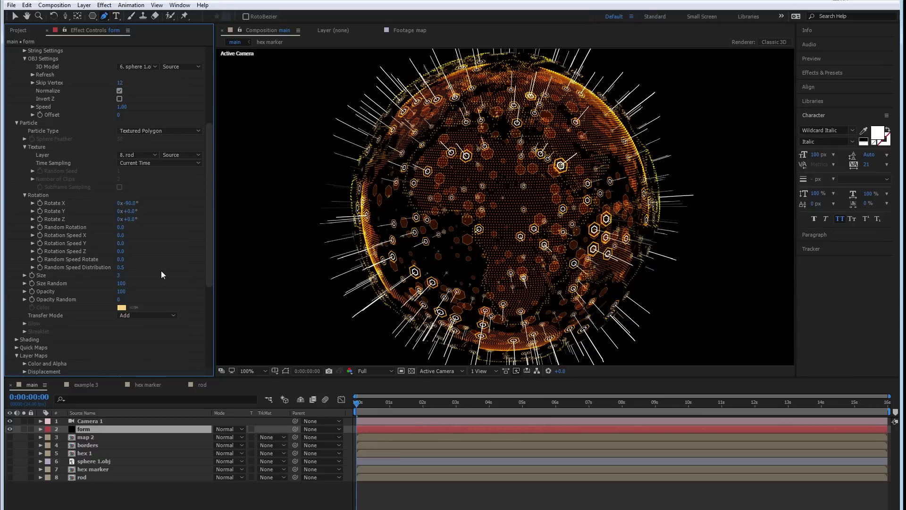
- Compare the globe in the main composition with the example 3 composition and play the example from its start
{"action": "scroll", "coordinate": [479, 329], "scroll_direction": "down", "scroll_amount": 2}
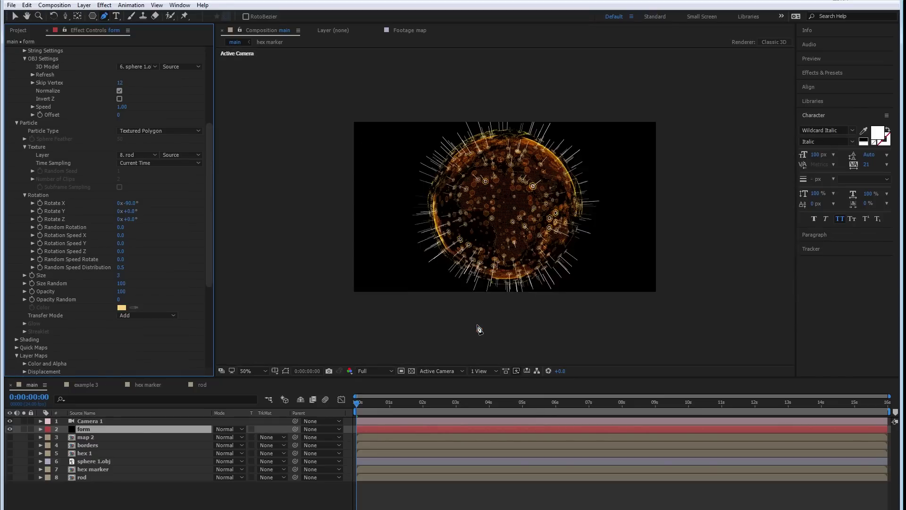
{"action": "scroll", "coordinate": [479, 329], "scroll_direction": "up", "scroll_amount": 2}
{"action": "right_click", "coordinate": [479, 329]}
{"action": "left_click", "coordinate": [215, 491]}
{"action": "left_click", "coordinate": [90, 384]}
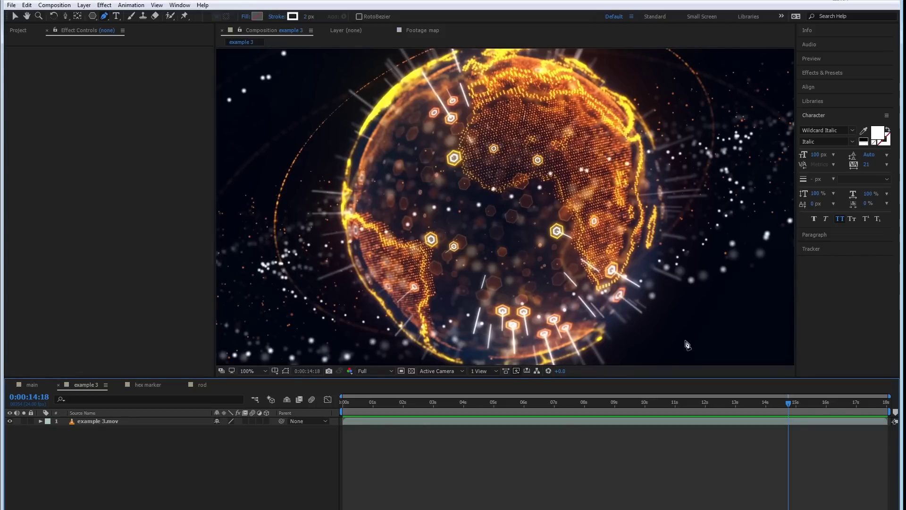
{"action": "left_click", "coordinate": [33, 385]}
{"action": "key", "text": "space"}
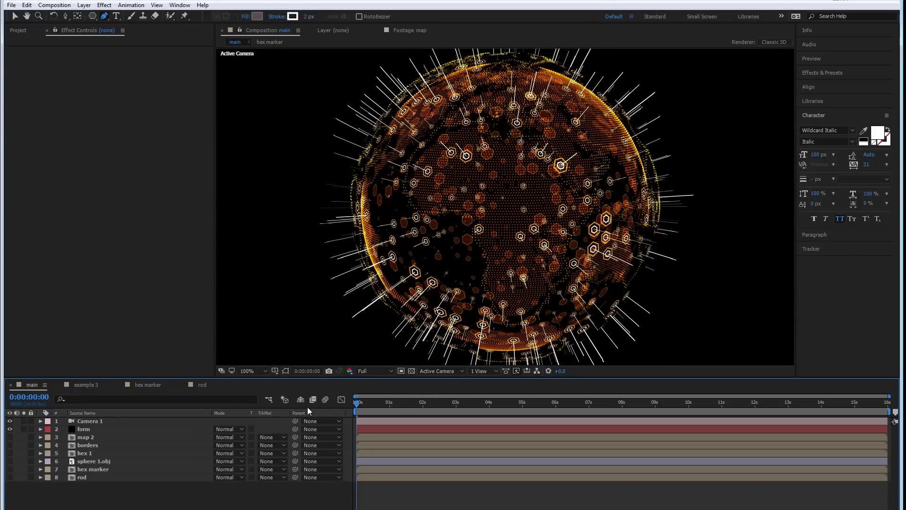
{"action": "left_click", "coordinate": [85, 384]}
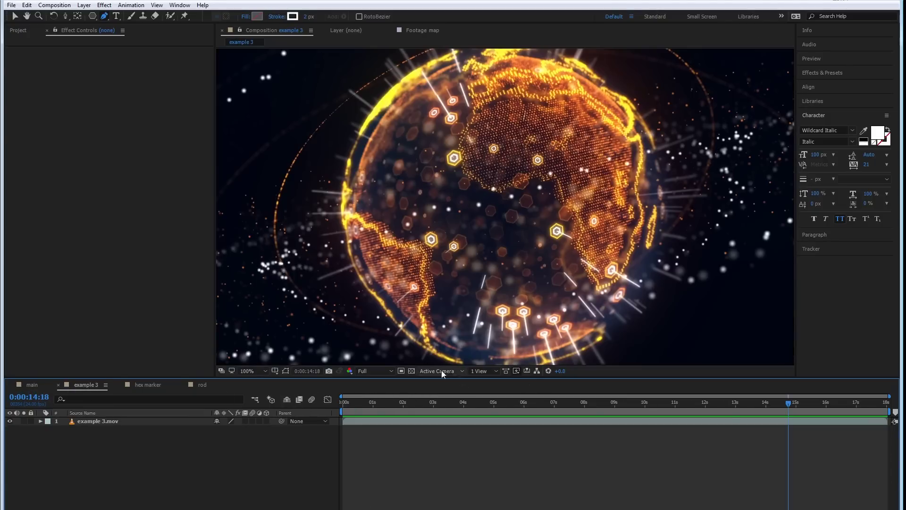
{"action": "left_click", "coordinate": [356, 402]}
{"action": "key", "text": "space"}
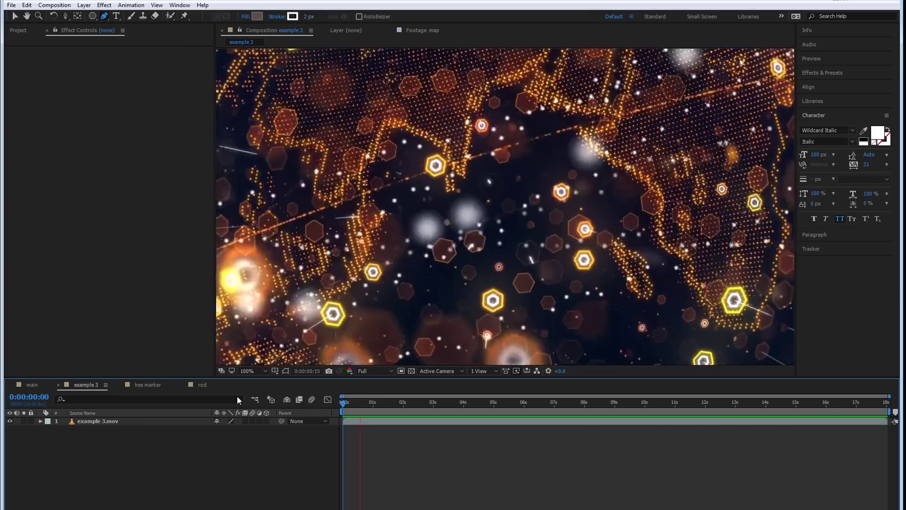
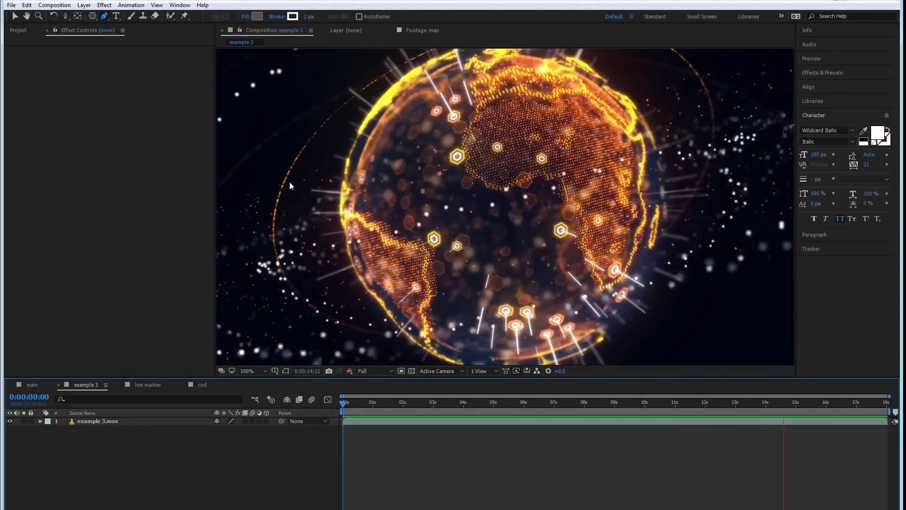
{"action": "key", "text": "space"}
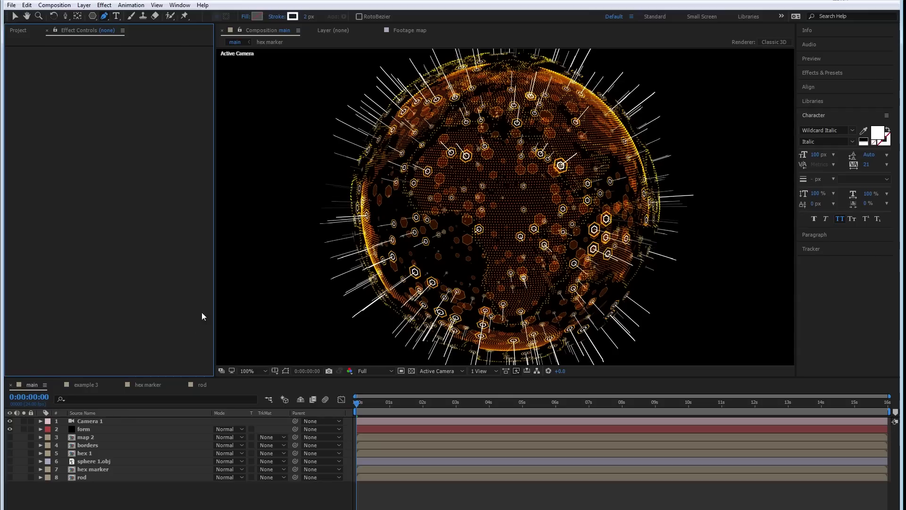
- Turn off every effect on the form layer except hex 2, and expand the hex 2 settings
{"action": "left_click", "coordinate": [112, 428]}
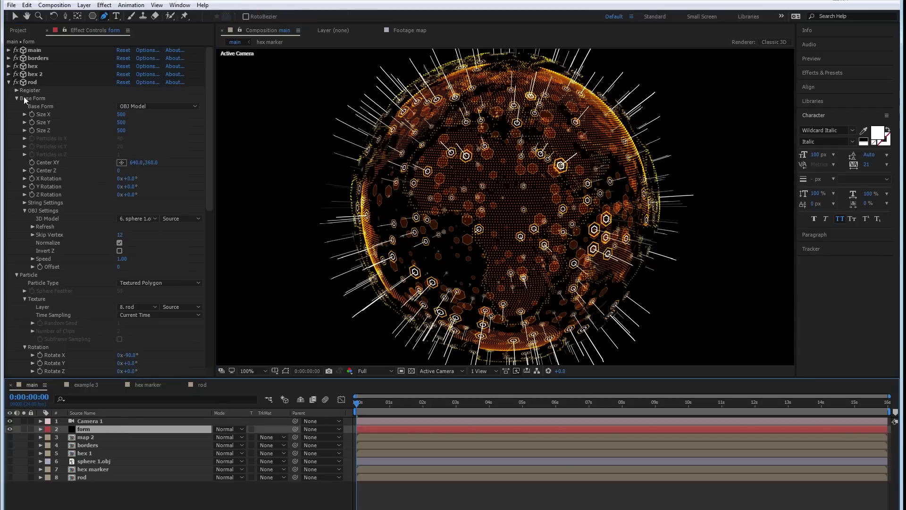
{"action": "left_click", "coordinate": [10, 82]}
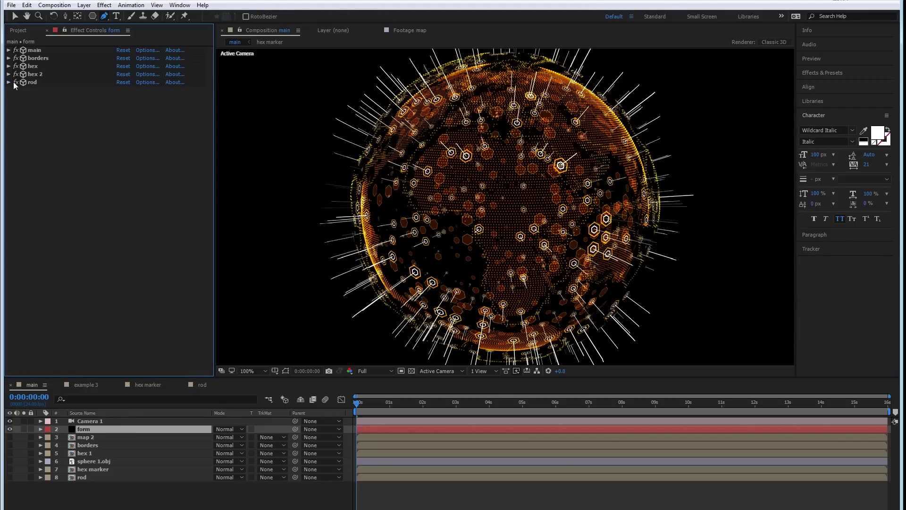
{"action": "left_click", "coordinate": [15, 83]}
{"action": "left_click", "coordinate": [15, 75], "text": "alt"}
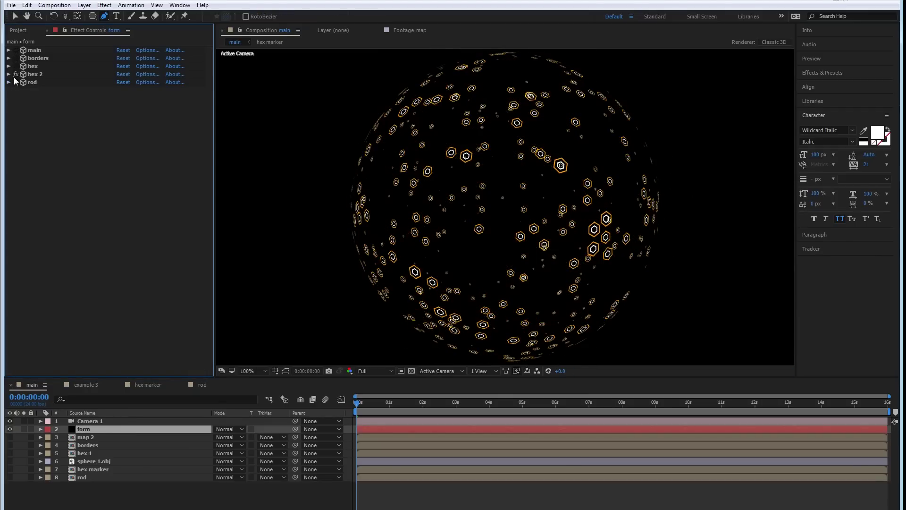
{"action": "left_click", "coordinate": [15, 74]}
{"action": "left_click", "coordinate": [15, 74]}
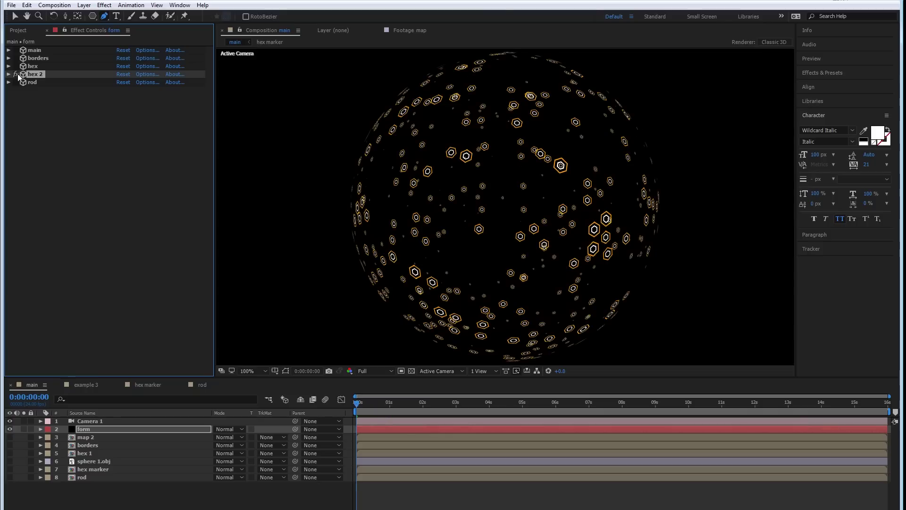
{"action": "left_click", "coordinate": [8, 75]}
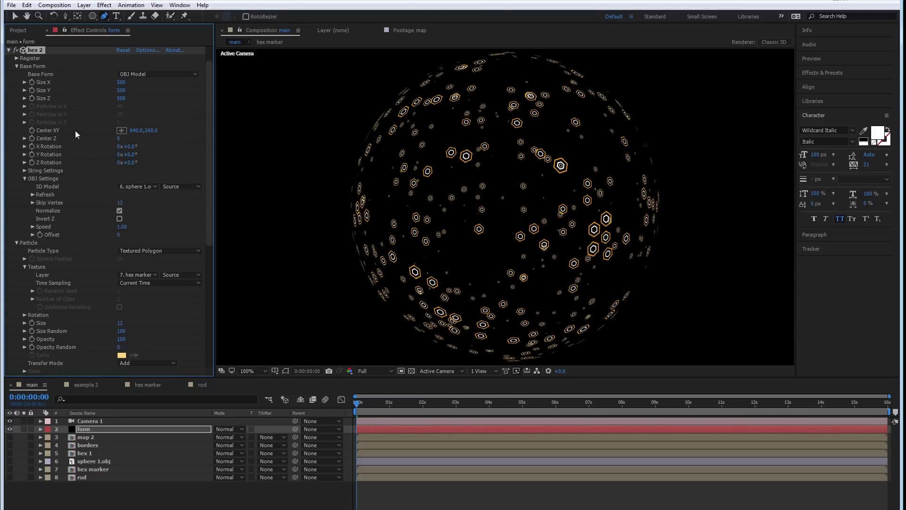
- Try other particle rotation angles on the hex 2 effect, including Rotate Z, and undo the changes
{"action": "left_click", "coordinate": [24, 313]}
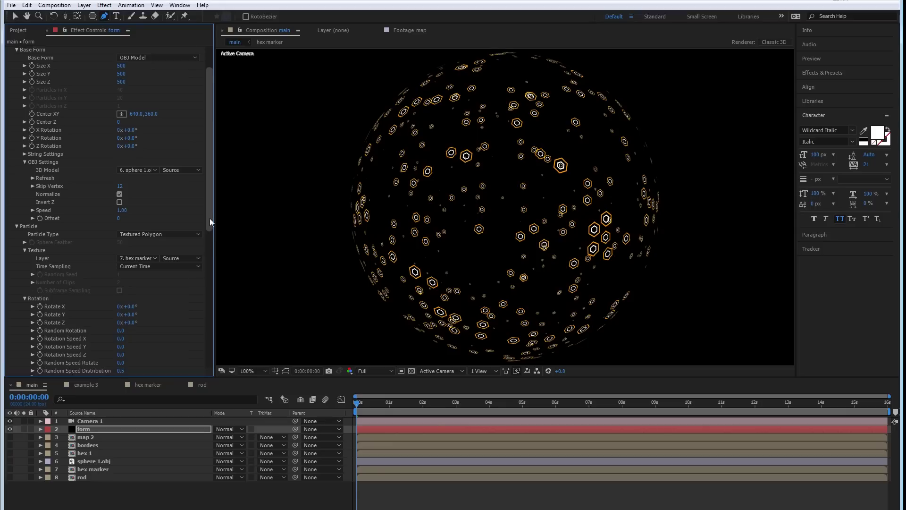
{"action": "scroll", "coordinate": [158, 273], "scroll_direction": "down", "scroll_amount": 3}
{"action": "left_click_drag", "start_coordinate": [130, 253], "coordinate": [144, 269]}
{"action": "key", "text": "ctrl+z"}
{"action": "key", "text": "ctrl+z"}
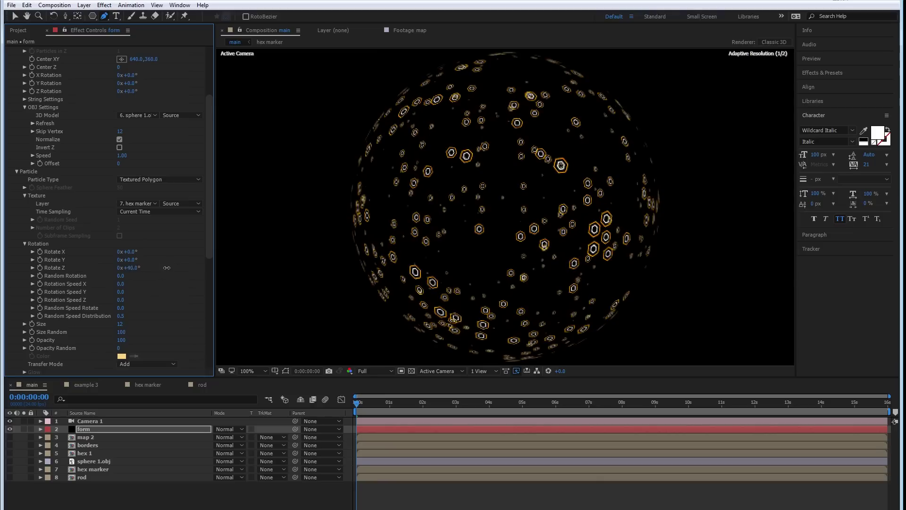
{"action": "key", "text": "ctrl+z"}
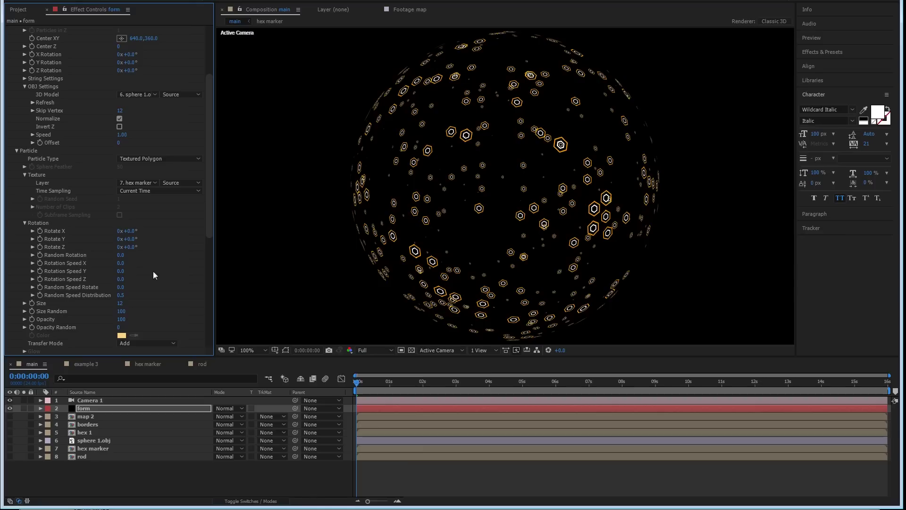
- Add the expression time*50 to the hex 2 effect's particle Rotate Z and preview the spinning markers
{"action": "left_click", "coordinate": [40, 247], "text": "alt"}
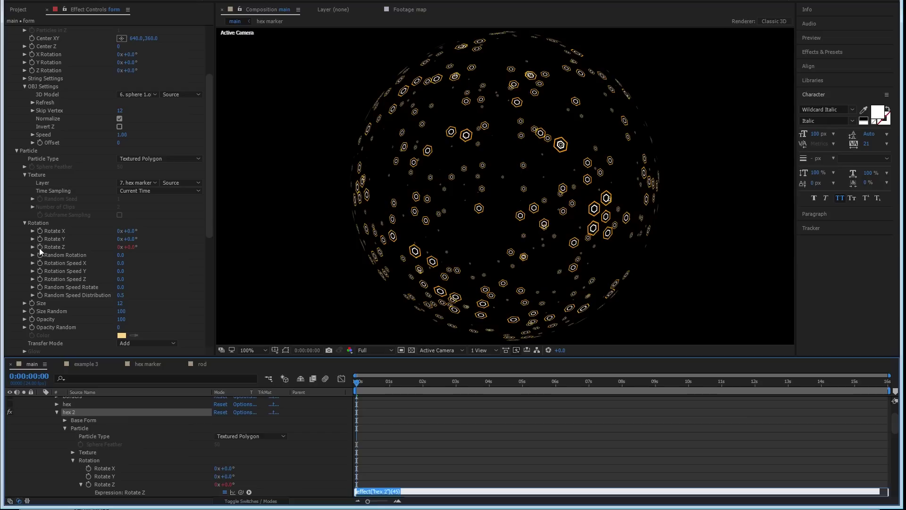
{"action": "type", "text": "time"}
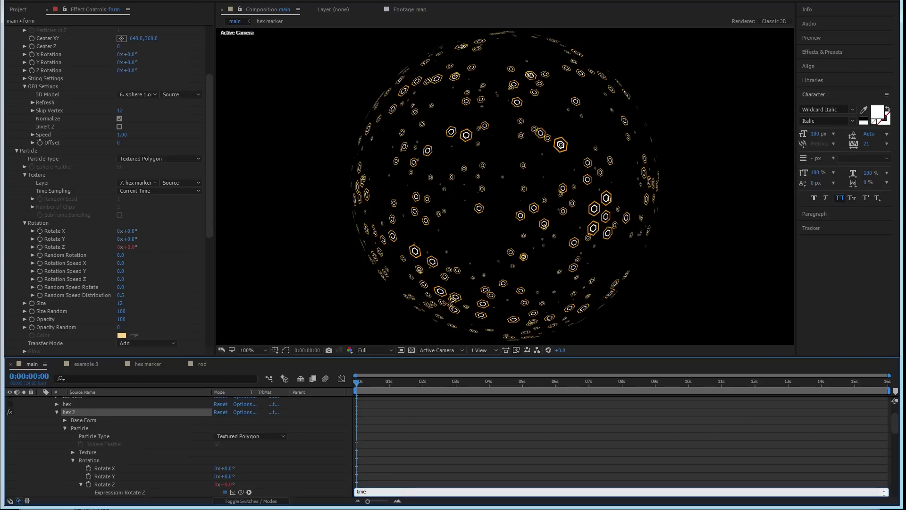
{"action": "type", "text": "@@*"}
{"action": "key", "text": "BackSpace"}
{"action": "key", "text": "BackSpace"}
{"action": "left_click", "coordinate": [361, 393]}
{"action": "key", "text": "space"}
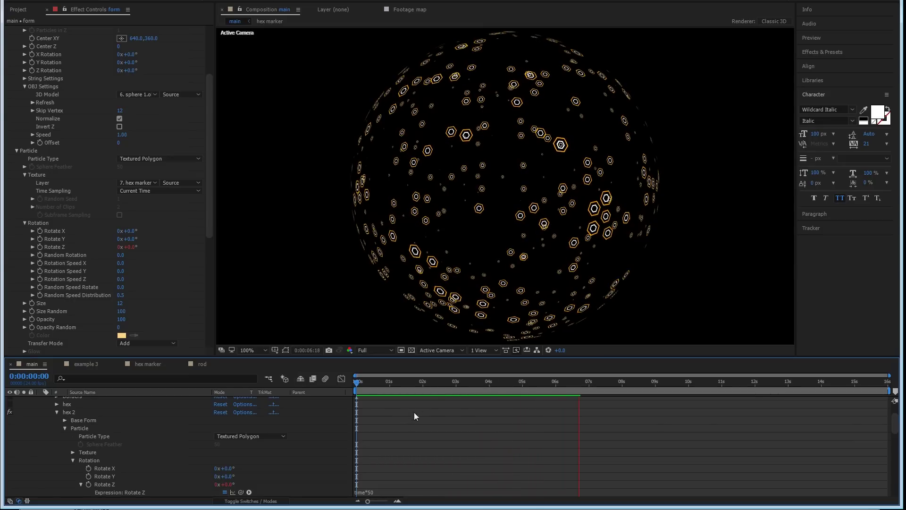
- Try the expression time*100 on the hex 2 effect's particle Rotate Z and preview it from the start
{"action": "left_click", "coordinate": [376, 491]}
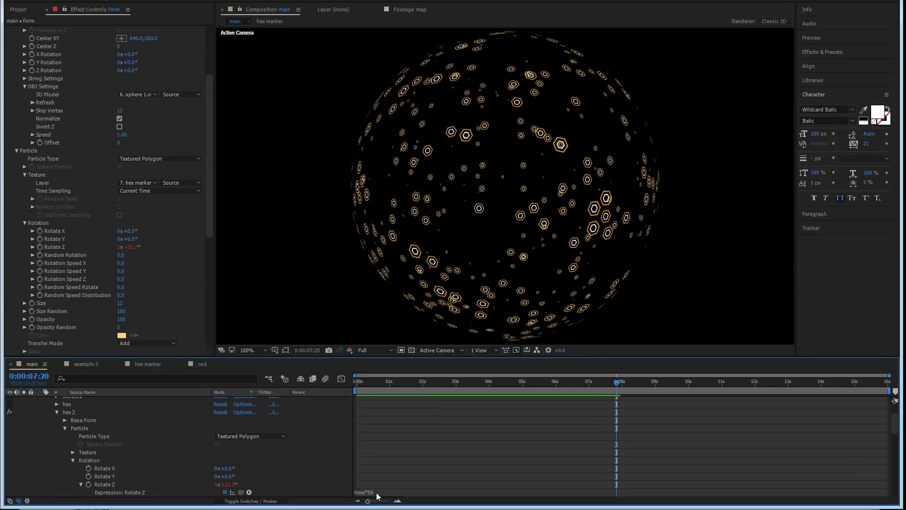
{"action": "key", "text": "BackSpace"}
{"action": "key", "text": "BackSpace"}
{"action": "type", "text": "100"}
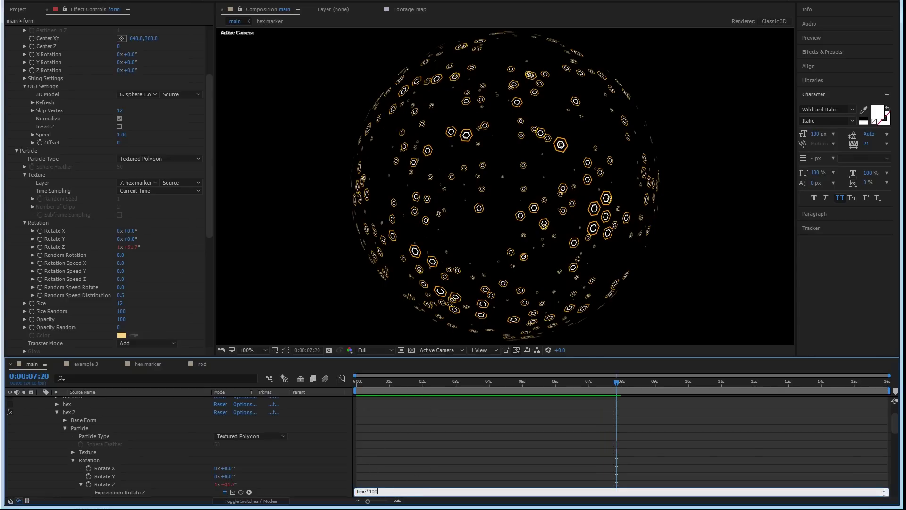
{"action": "left_click", "coordinate": [425, 451]}
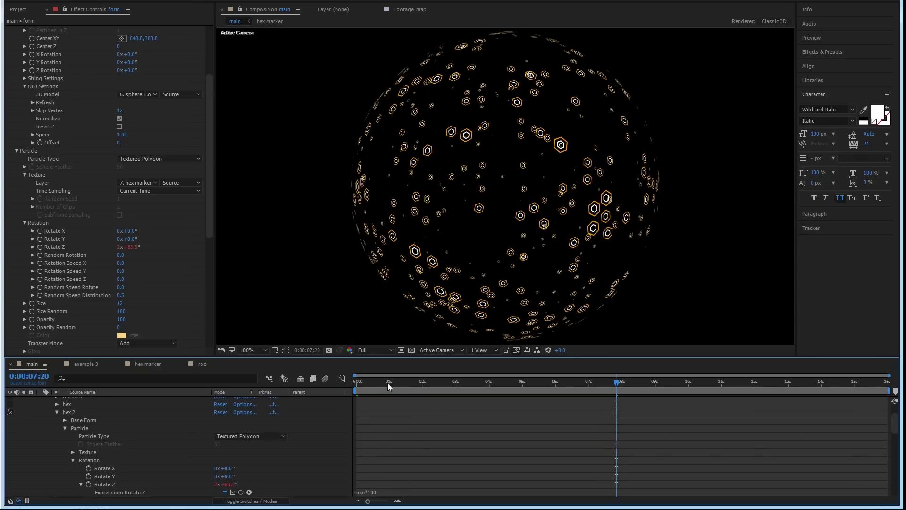
{"action": "key", "text": "Home"}
{"action": "key", "text": "space"}
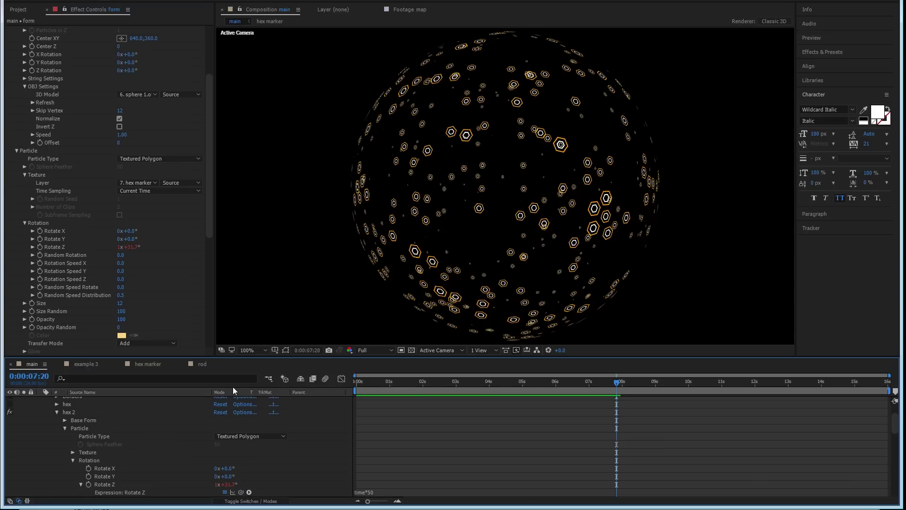
- Check the Rotate Z expression and replay the marker rotation from the start of the composition
{"action": "left_click", "coordinate": [363, 492]}
{"action": "left_click_drag", "start_coordinate": [388, 396], "coordinate": [389, 504]}
{"action": "left_click", "coordinate": [375, 492]}
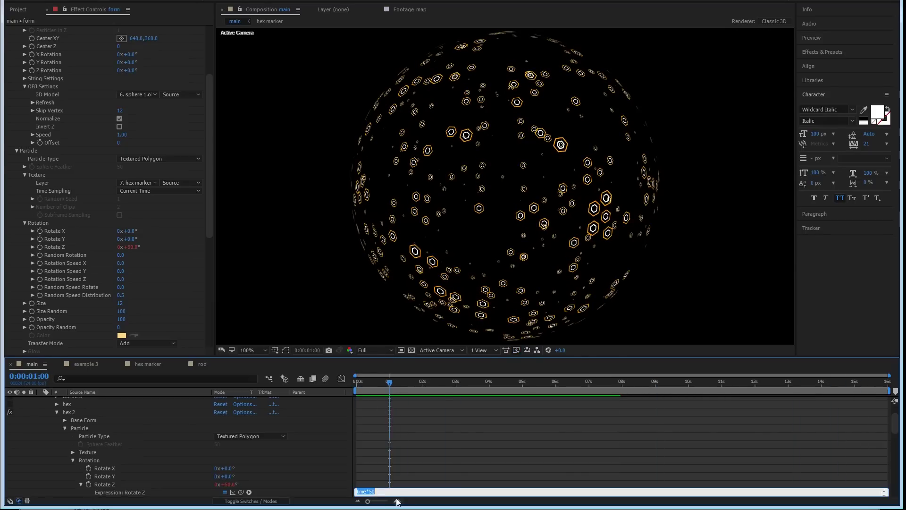
{"action": "left_click", "coordinate": [451, 482]}
{"action": "left_click_drag", "start_coordinate": [388, 383], "coordinate": [339, 384]}
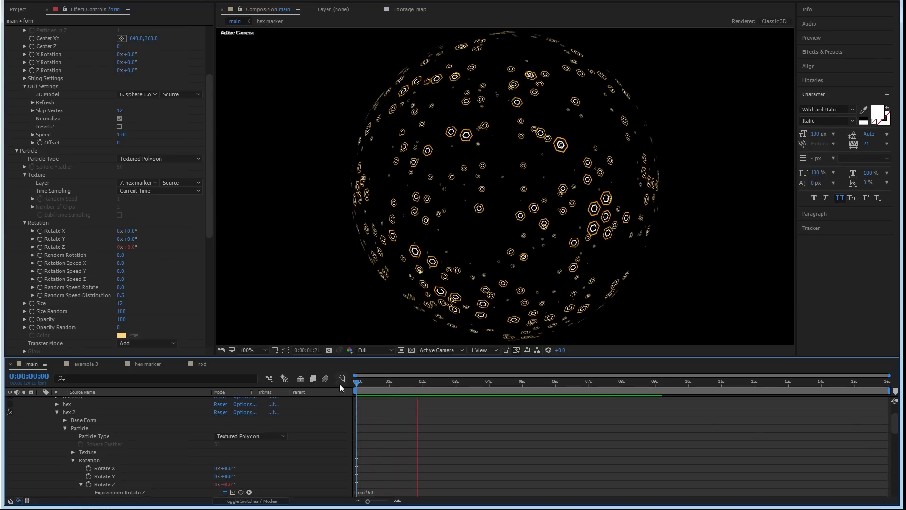
{"action": "key", "text": "space"}
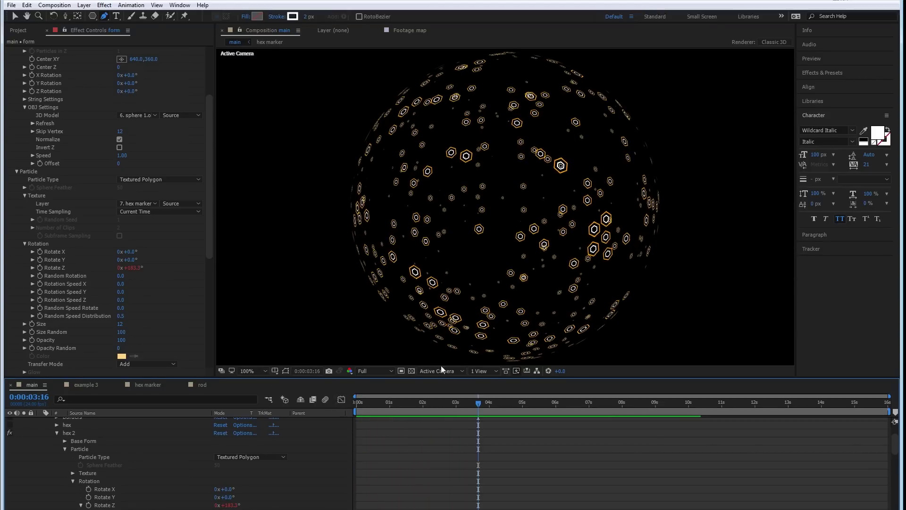
{"action": "key", "text": "Home"}
{"action": "key", "text": "space"}
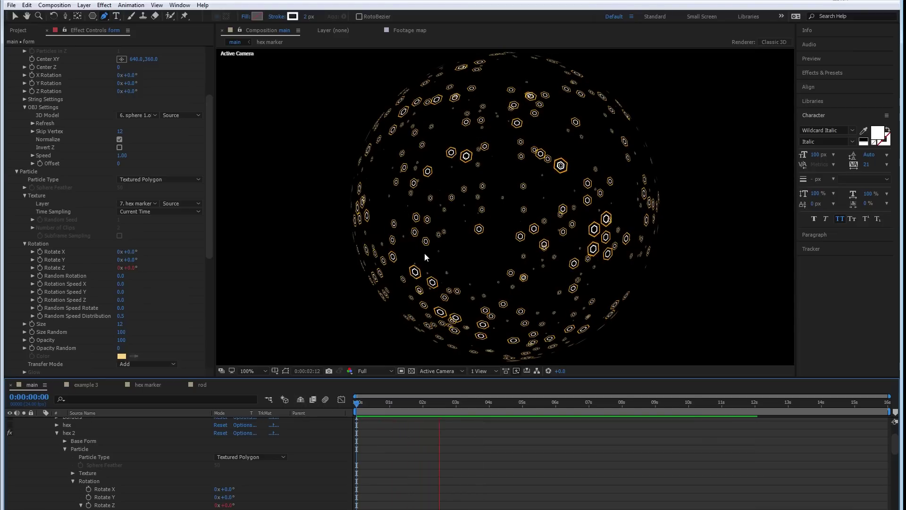
{"action": "key", "text": "space"}
- Set the hex 2 effect's Fractal Field Affect Size to 10 and preview the size changes from the start
{"action": "left_click_drag", "start_coordinate": [206, 220], "coordinate": [220, 340]}
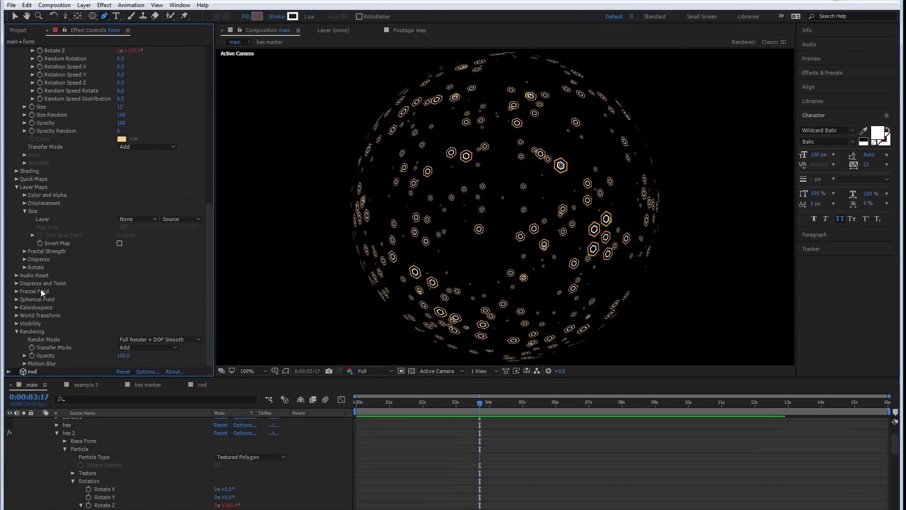
{"action": "left_click", "coordinate": [16, 291]}
{"action": "scroll", "coordinate": [106, 298], "scroll_direction": "down", "scroll_amount": 4}
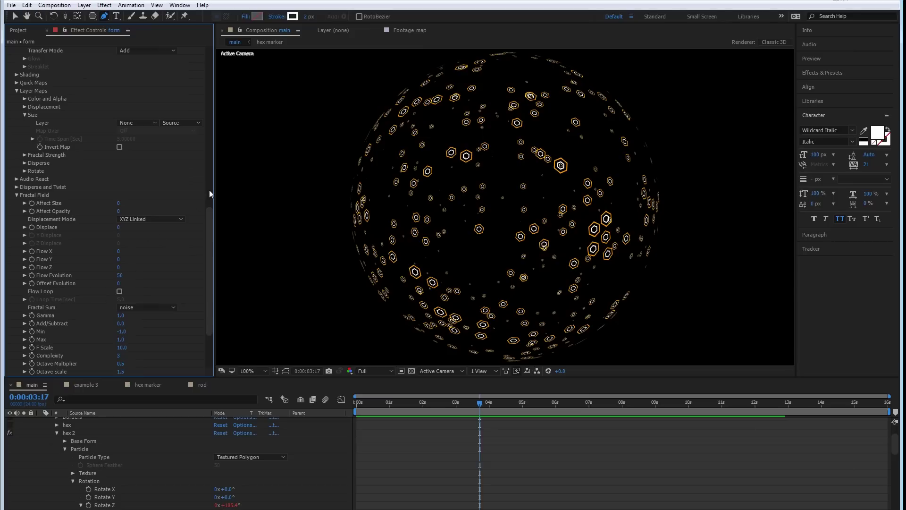
{"action": "left_click_drag", "start_coordinate": [208, 217], "coordinate": [208, 235]}
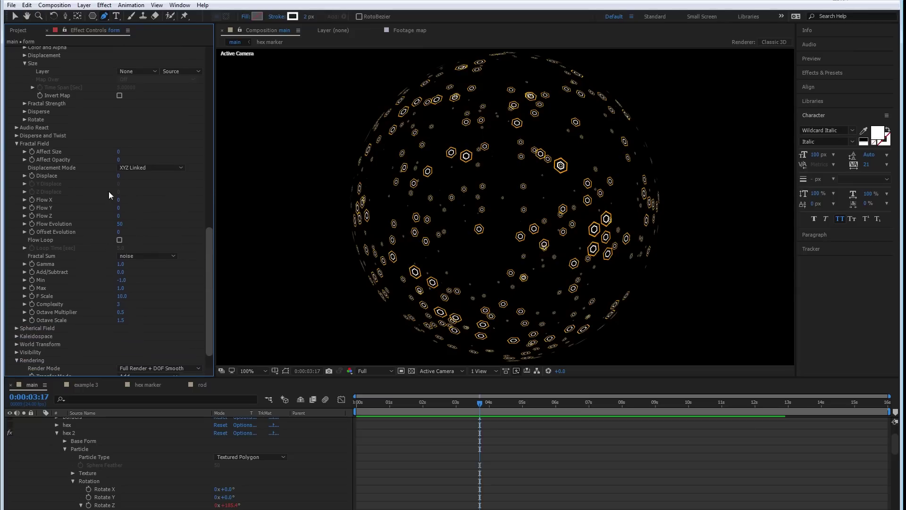
{"action": "left_click", "coordinate": [118, 152]}
{"action": "type", "text": "10"}
{"action": "key", "text": "Return"}
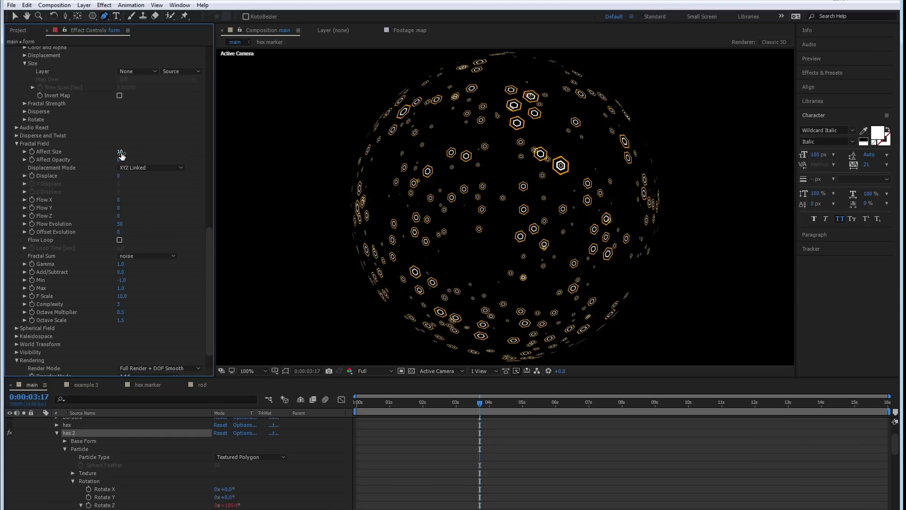
{"action": "key", "text": "Home"}
{"action": "key", "text": "space"}
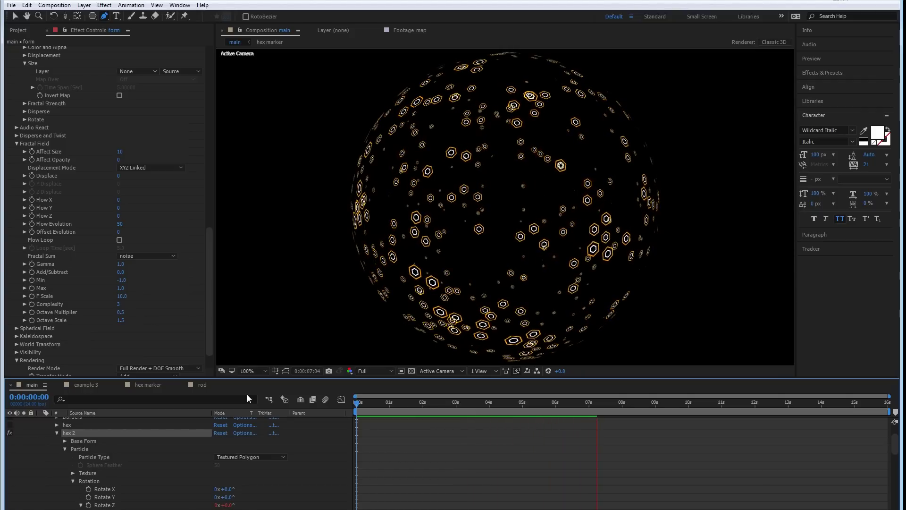
{"action": "key", "text": "space"}
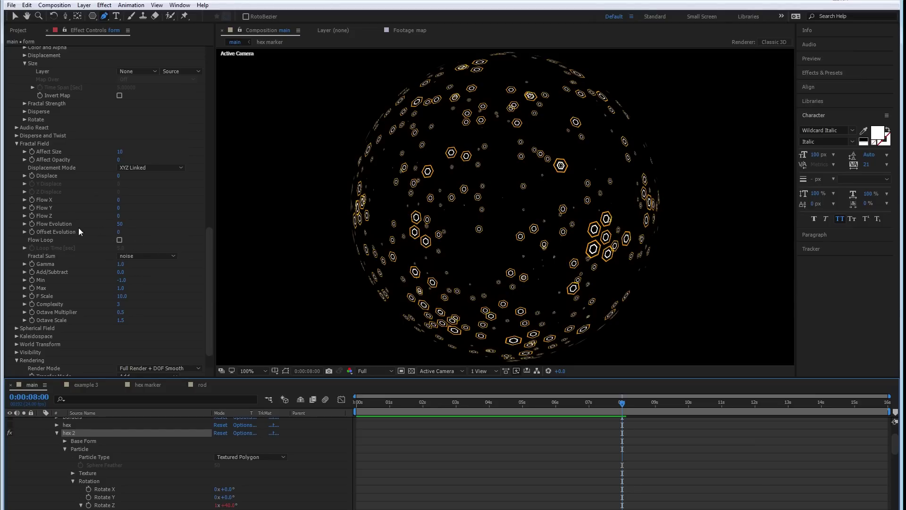
- Try a Fractal Field Flow Evolution of 20 on the hex 2 effect and preview it from the start
{"action": "left_click", "coordinate": [121, 225]}
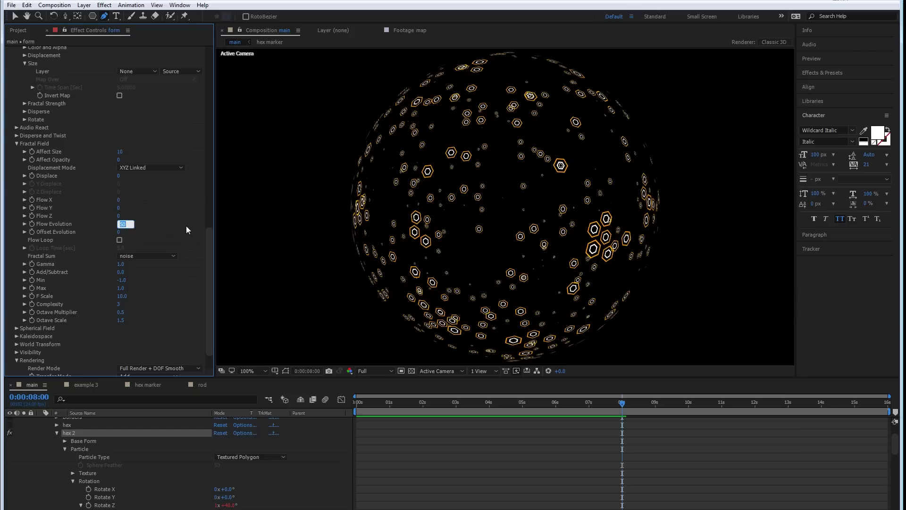
{"action": "type", "text": "20"}
{"action": "key", "text": "Return"}
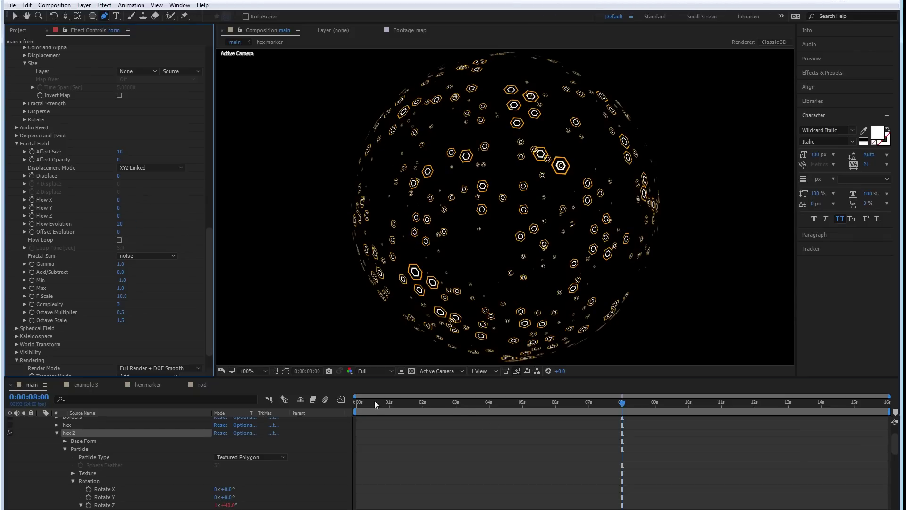
{"action": "key", "text": "Home"}
{"action": "key", "text": "space"}
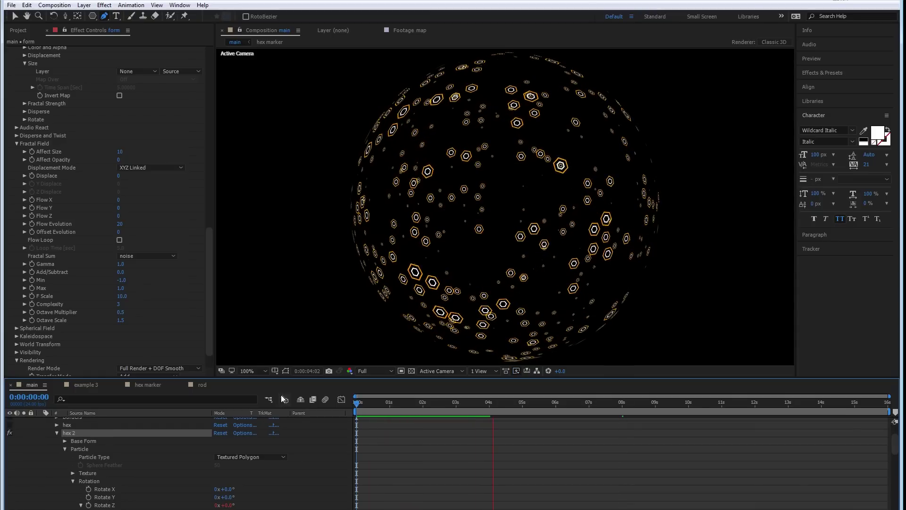
{"action": "key", "text": "space"}
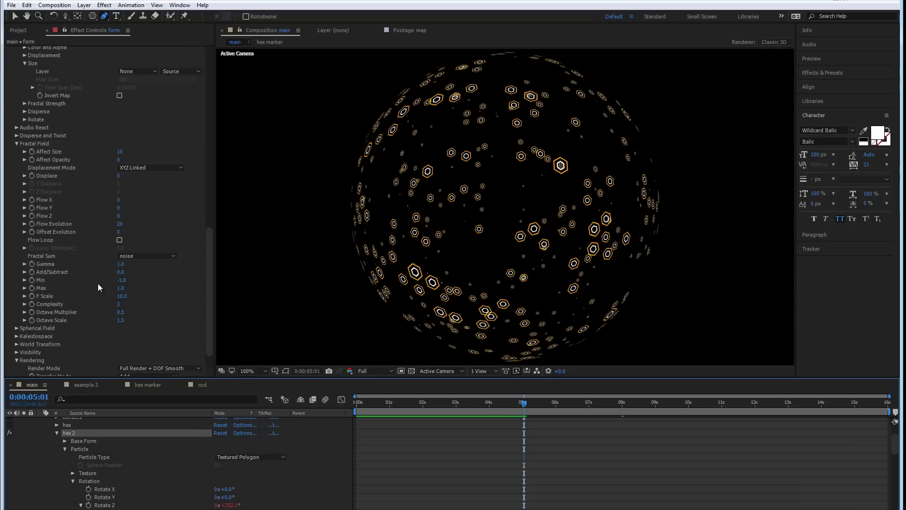
- Try a Fractal Field F Scale of 100 on the hex 2 effect and preview it from the start
{"action": "left_click", "coordinate": [122, 297]}
{"action": "type", "text": "1"}
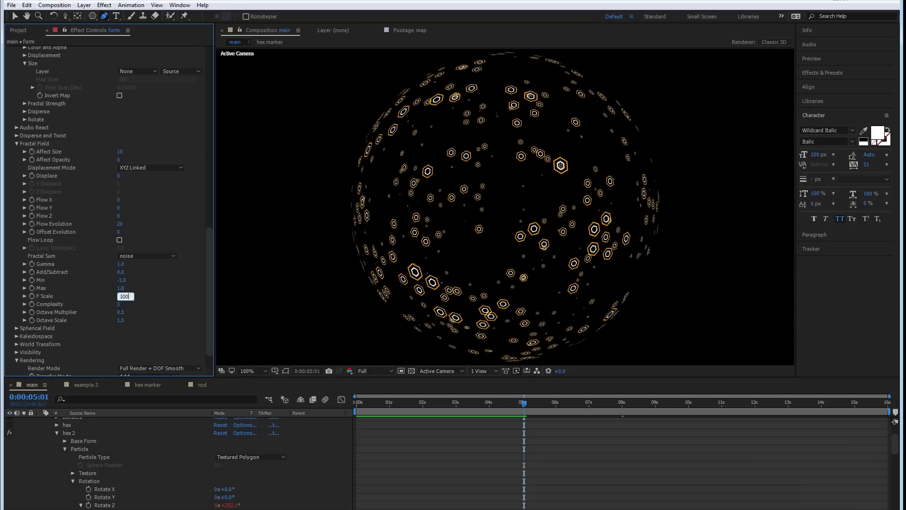
{"action": "key", "text": "Return"}
{"action": "key", "text": "Home"}
{"action": "key", "text": "space"}
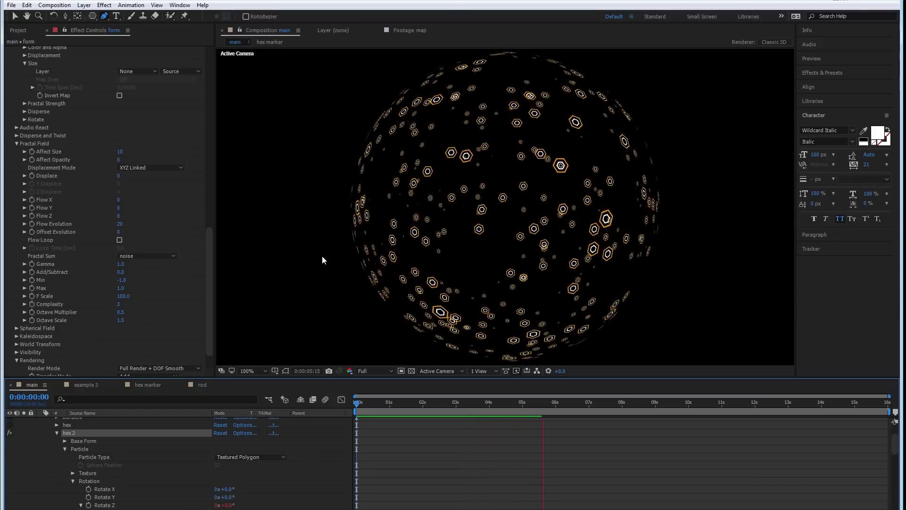
- Set the hex 2 effect's Fractal Field F Scale to 50 and preview it from the start
{"action": "left_click", "coordinate": [123, 296]}
{"action": "type", "text": "50"}
{"action": "key", "text": "Return"}
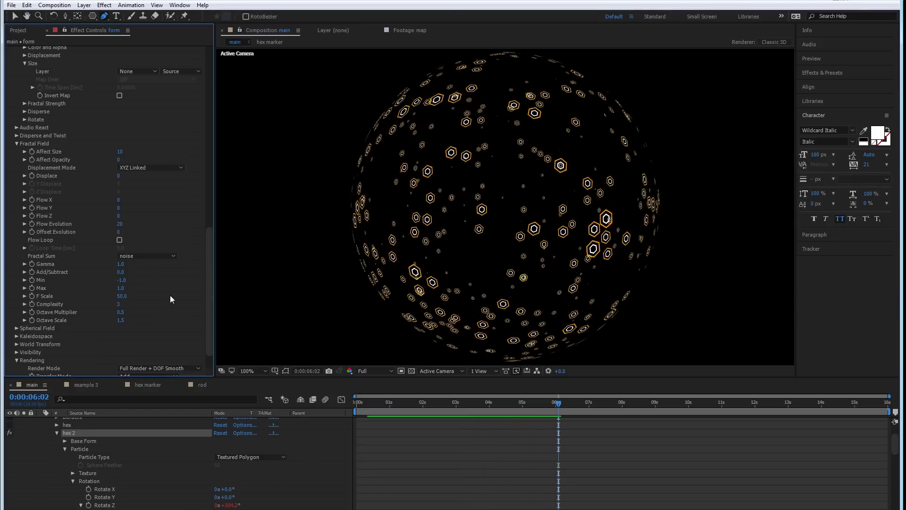
{"action": "key", "text": "Home"}
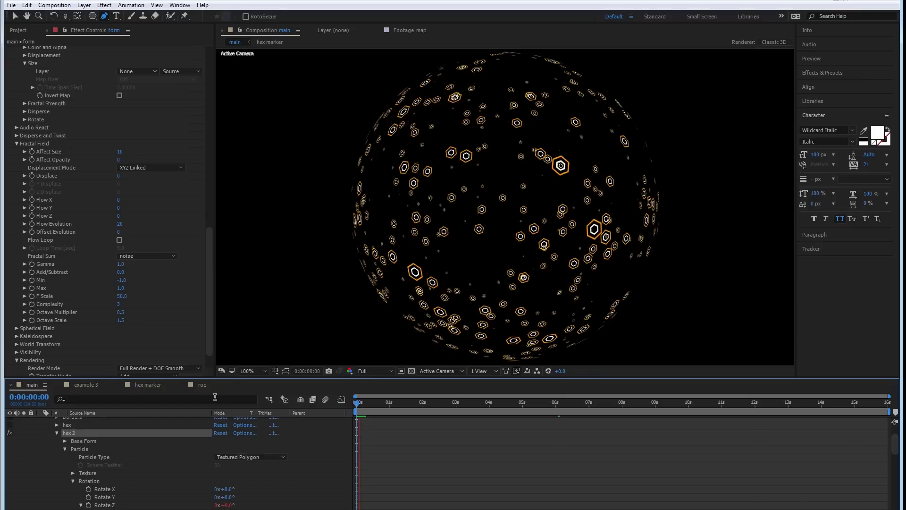
{"action": "key", "text": "space"}
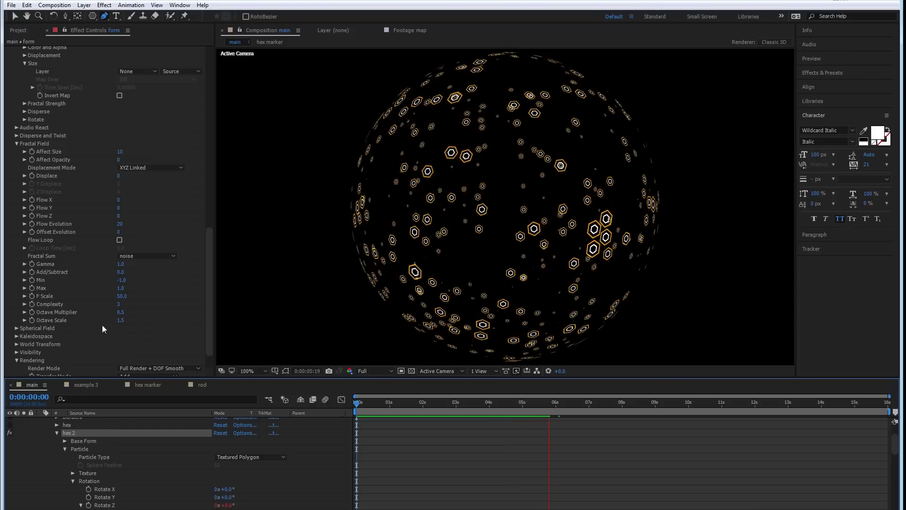
{"action": "key", "text": "space"}
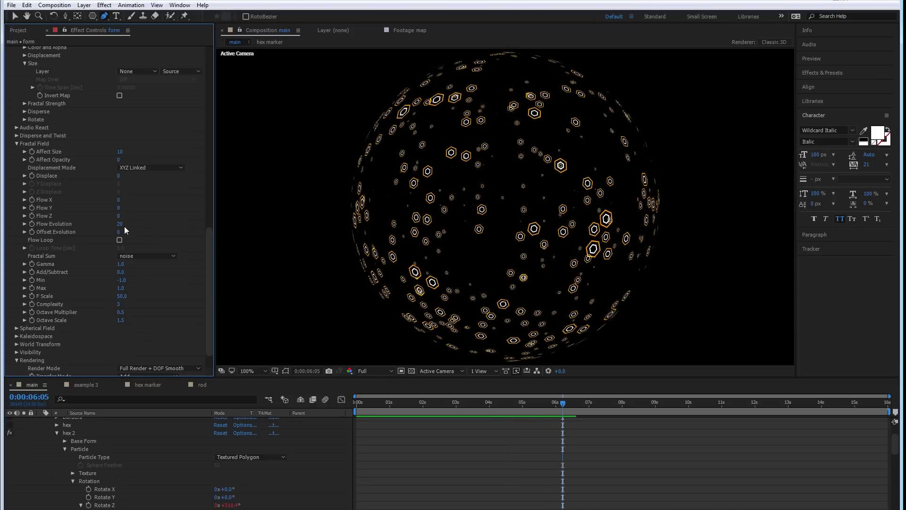
- Set the hex 2 effect's Fractal Field Flow Evolution to 10
{"action": "left_click", "coordinate": [126, 224]}
{"action": "key", "text": "Return"}
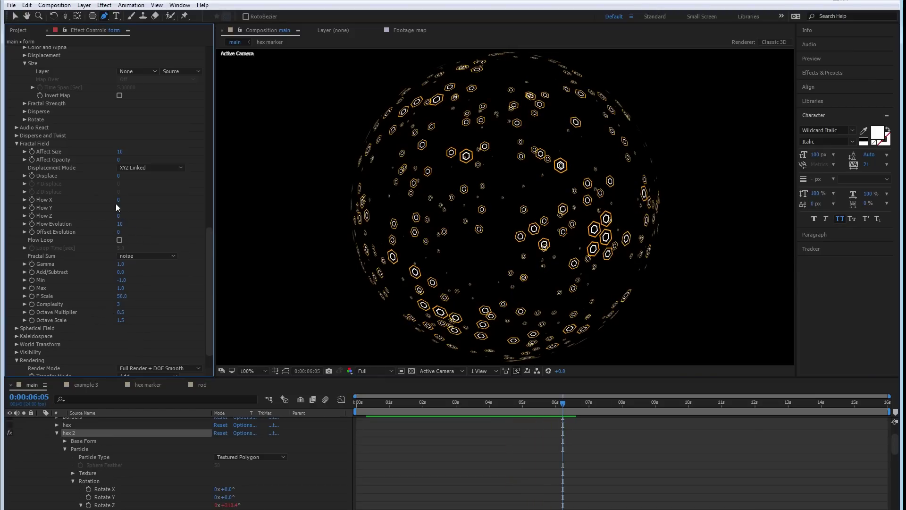
- Preview the hexagon marker animation from the start, and turn the main, borders, hex and rod effects back on
{"action": "key", "text": "Home"}
{"action": "key", "text": "space"}
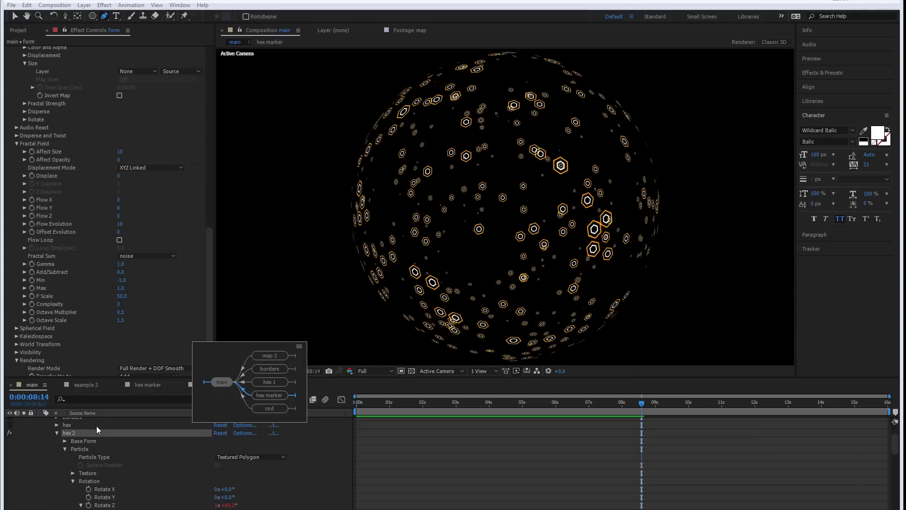
{"action": "left_click", "coordinate": [96, 425]}
{"action": "scroll", "coordinate": [30, 189], "scroll_direction": "up", "scroll_amount": 10}
{"action": "scroll", "coordinate": [55, 218], "scroll_direction": "up", "scroll_amount": 5}
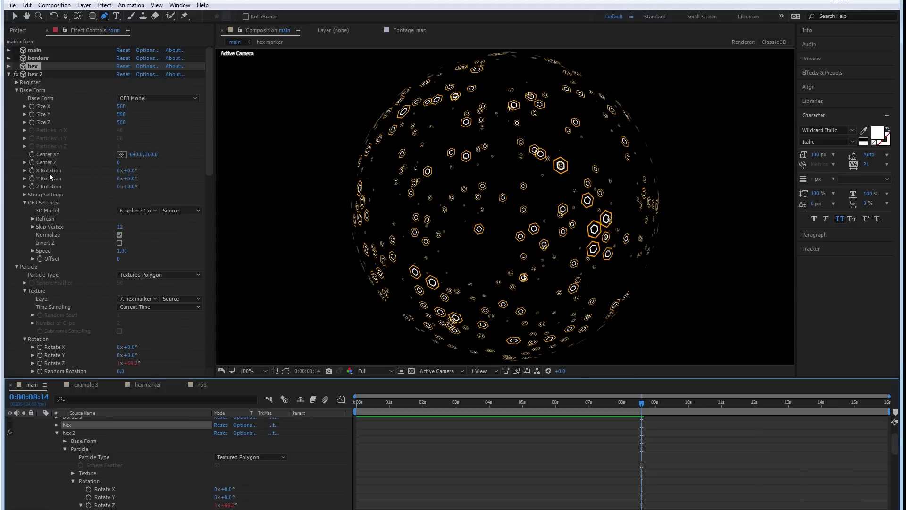
{"action": "left_click", "coordinate": [8, 74]}
{"action": "left_click", "coordinate": [16, 82]}
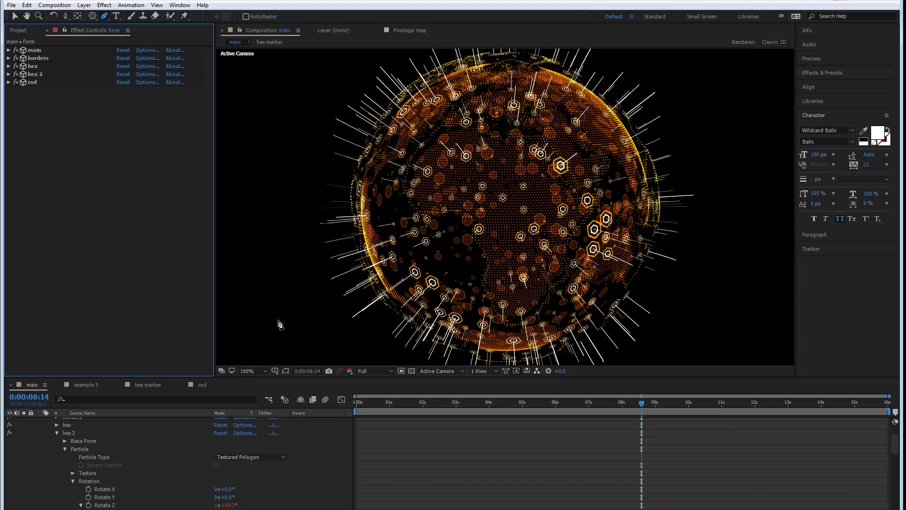
- Open the rod effect's Fractal Field settings and set Flow Evolution to 20
{"action": "left_click", "coordinate": [32, 83]}
{"action": "left_click", "coordinate": [9, 82]}
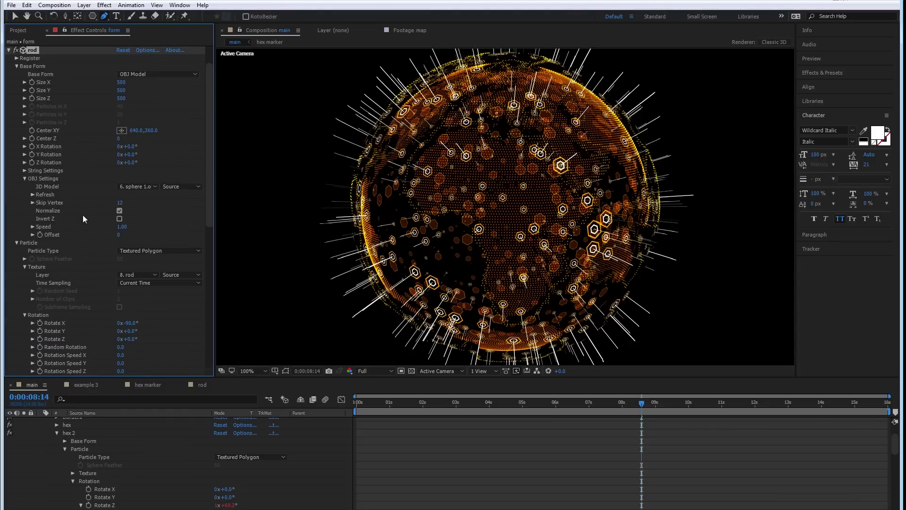
{"action": "scroll", "coordinate": [206, 235], "scroll_direction": "down", "scroll_amount": 1}
{"action": "scroll", "coordinate": [205, 235], "scroll_direction": "down", "scroll_amount": 9}
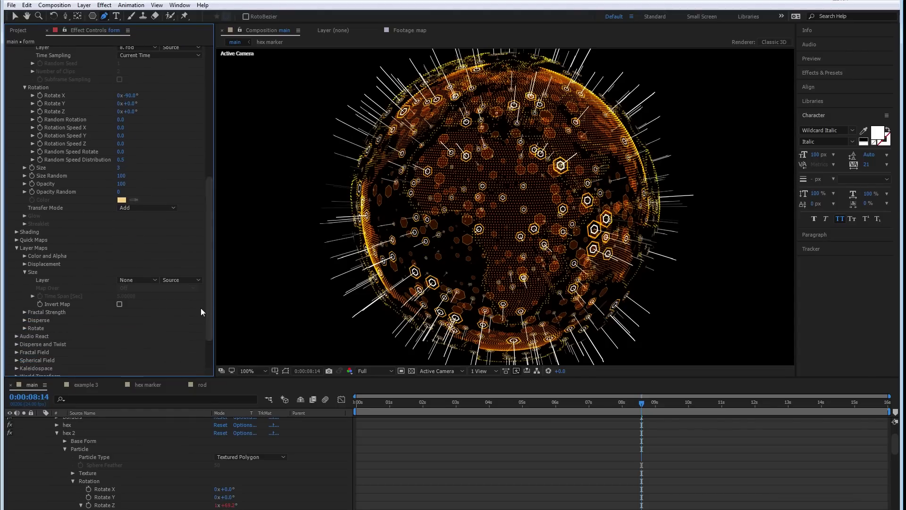
{"action": "left_click", "coordinate": [17, 299]}
{"action": "scroll", "coordinate": [118, 254], "scroll_direction": "down", "scroll_amount": 4}
{"action": "left_click", "coordinate": [120, 277]}
{"action": "key", "text": "Return"}
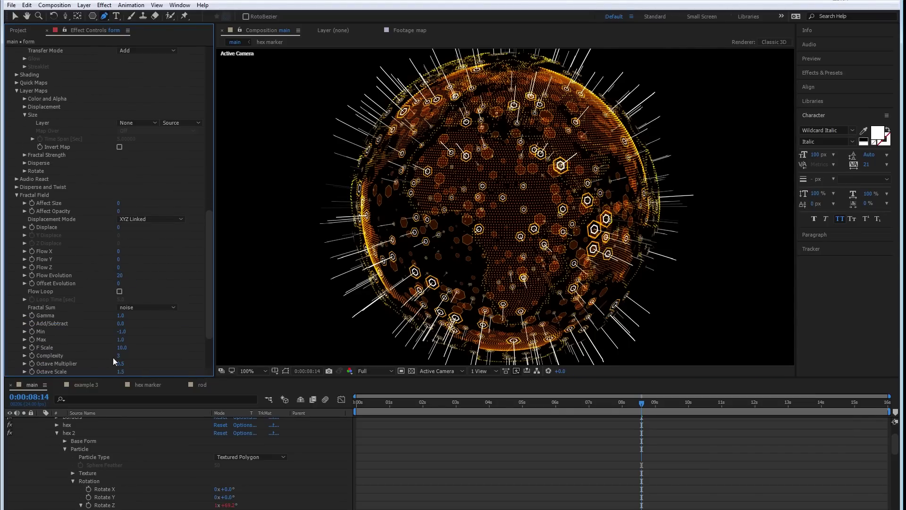
- Set the rod effect's fractal F Scale to 50, try an Affect Size of 10 and reduce it to 5
{"action": "left_click", "coordinate": [120, 348]}
{"action": "left_click", "coordinate": [119, 203]}
{"action": "key", "text": "Return"}
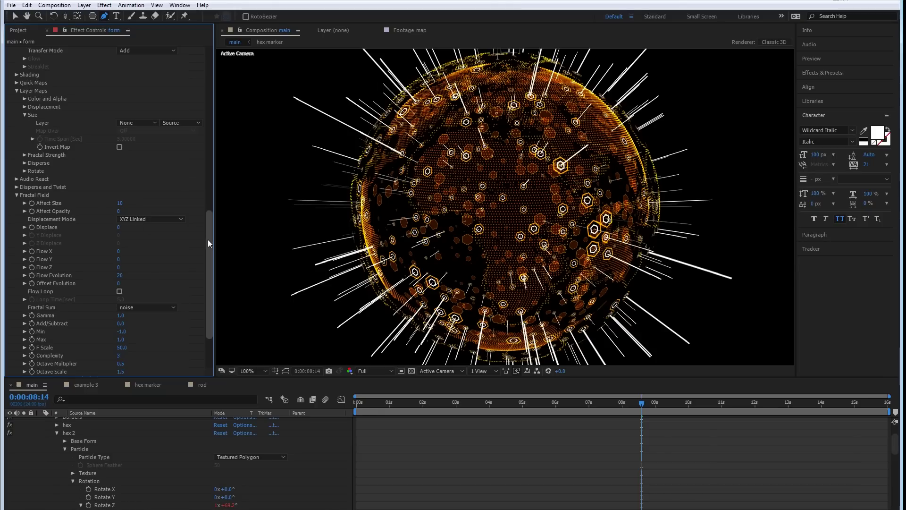
{"action": "left_click", "coordinate": [120, 203]}
{"action": "type", "text": "5"}
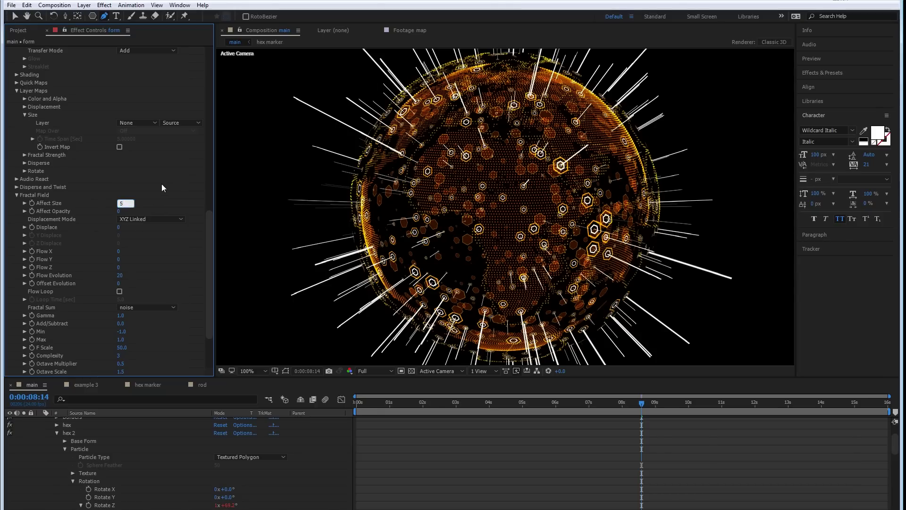
{"action": "key", "text": "Return"}
- Set the rod effect's particle Size to 2 and preview the composition from the start
{"action": "left_click_drag", "start_coordinate": [211, 265], "coordinate": [207, 240]}
{"action": "scroll", "coordinate": [207, 240], "scroll_direction": "up", "scroll_amount": 2}
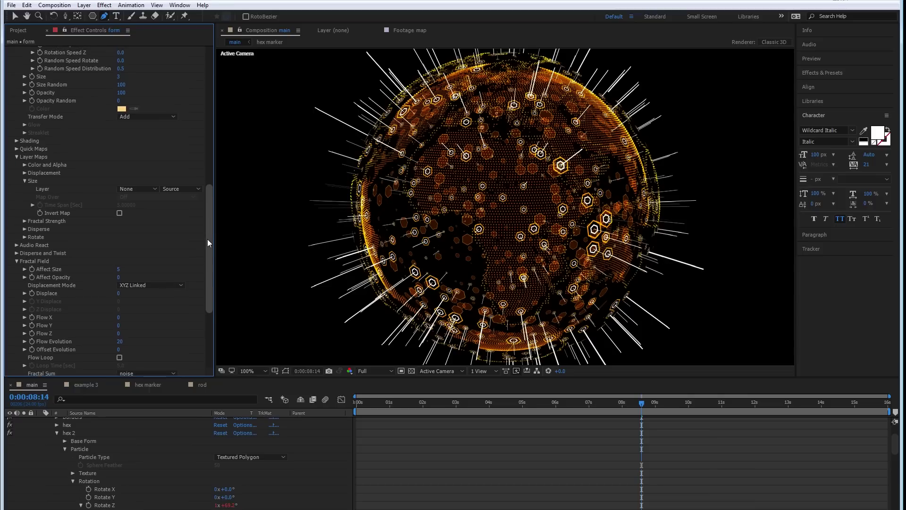
{"action": "left_click", "coordinate": [16, 273]}
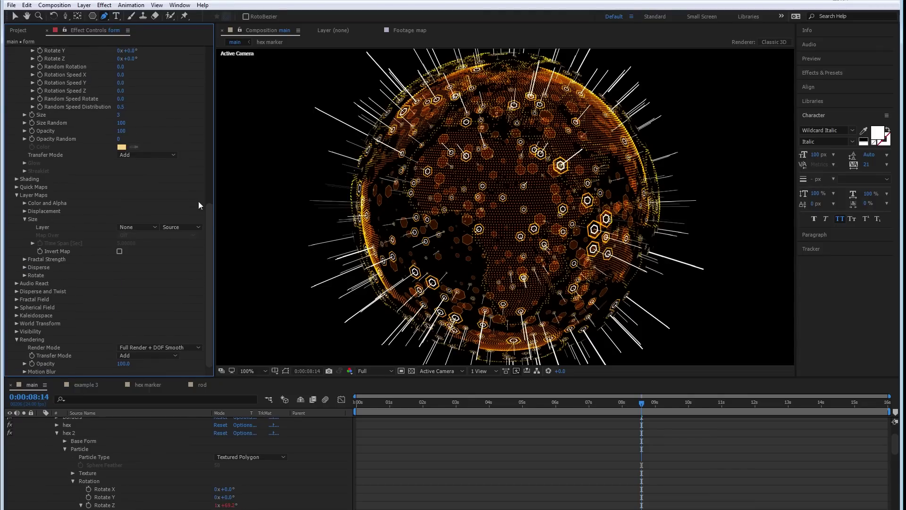
{"action": "left_click_drag", "start_coordinate": [209, 228], "coordinate": [204, 153]}
{"action": "left_click", "coordinate": [118, 264]}
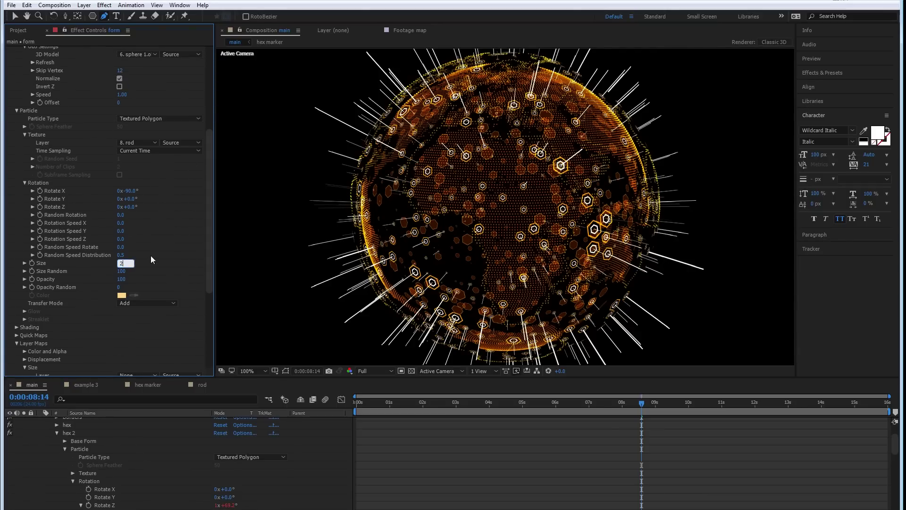
{"action": "type", "text": "2"}
{"action": "key", "text": "Return"}
{"action": "left_click_drag", "start_coordinate": [371, 403], "coordinate": [248, 407]}
{"action": "key", "text": "space"}
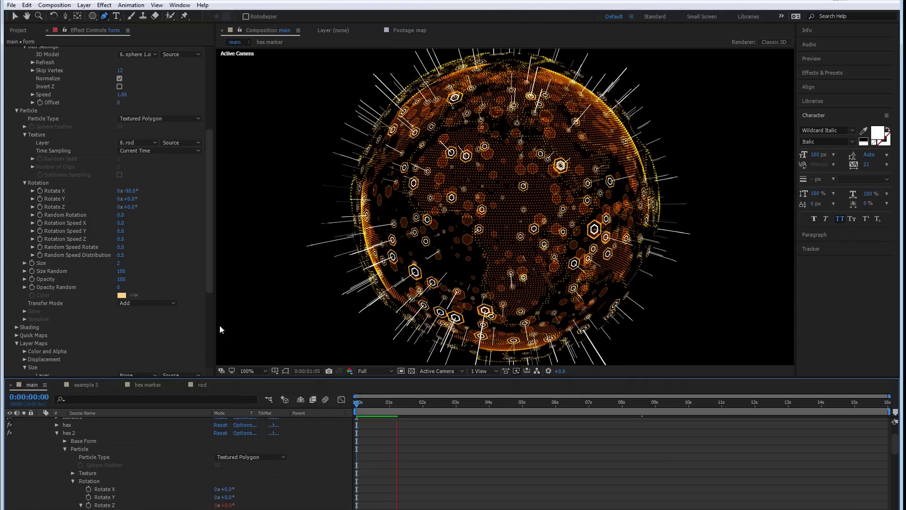
- Set the rod effect's fractal Flow Evolution to 5, preview the animation from the start and collapse the effect
{"action": "left_click", "coordinate": [209, 226]}
{"action": "left_click_drag", "start_coordinate": [208, 226], "coordinate": [205, 287]}
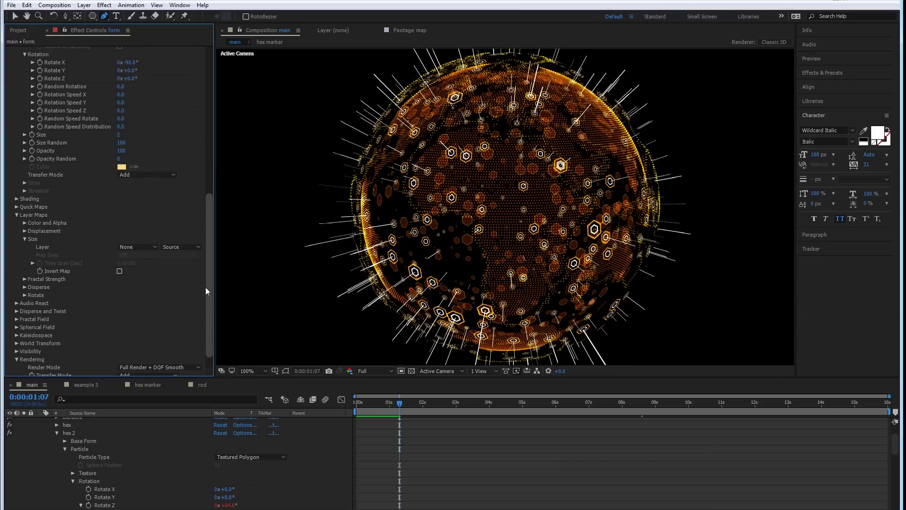
{"action": "left_click", "coordinate": [17, 320]}
{"action": "scroll", "coordinate": [132, 227], "scroll_direction": "down", "scroll_amount": 8}
{"action": "key", "text": "Home"}
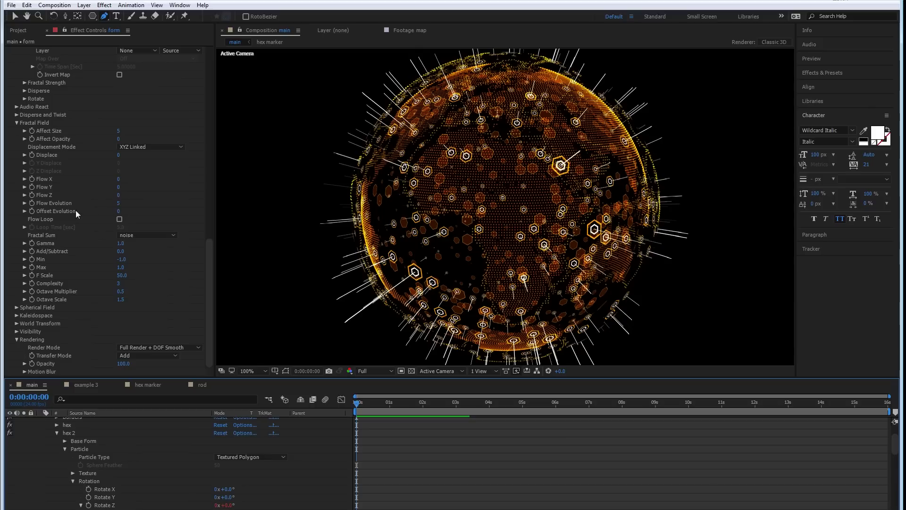
{"action": "key", "text": "space"}
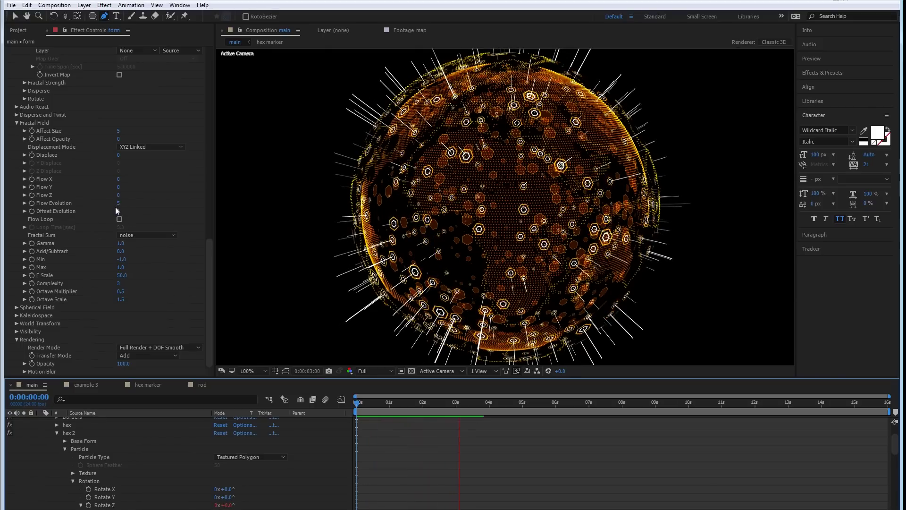
{"action": "left_click_drag", "start_coordinate": [204, 256], "coordinate": [213, 87]}
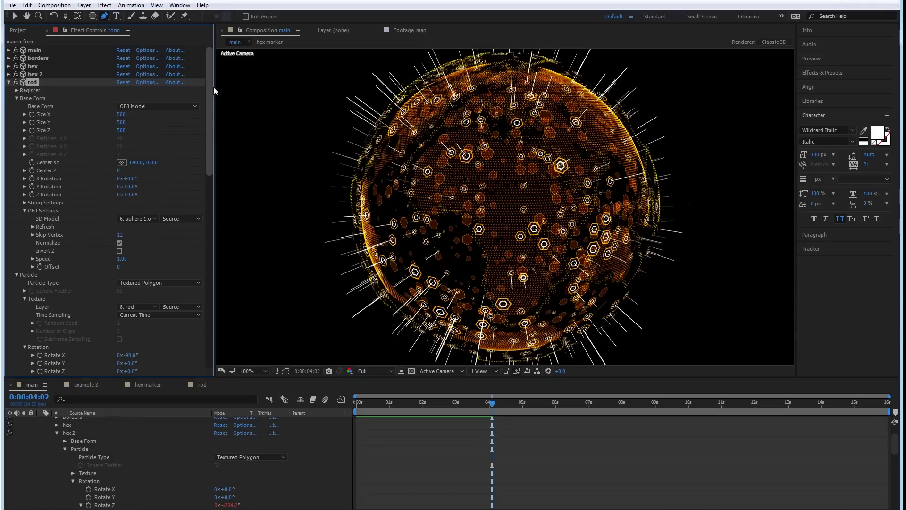
{"action": "left_click", "coordinate": [9, 82]}
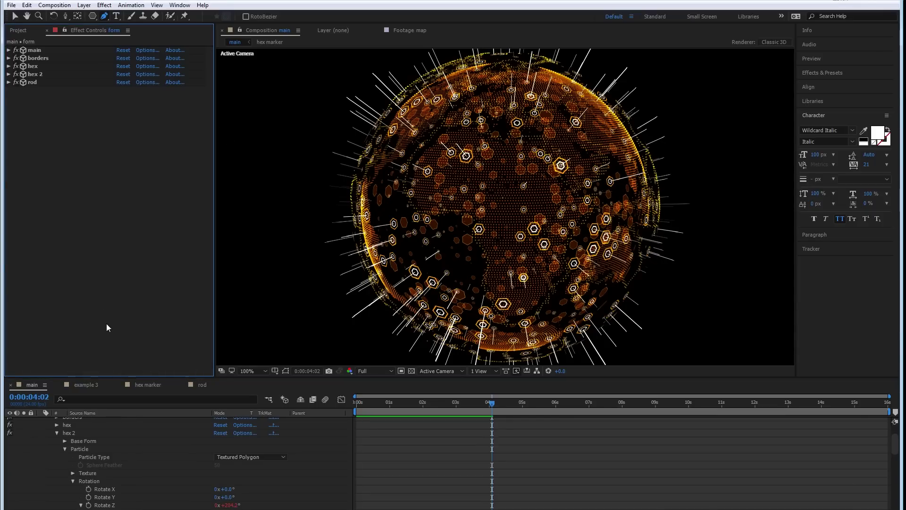
- Play back the example 3 composition as a reference for the globe's remaining elements
{"action": "key", "text": "Tab"}
{"action": "left_click", "coordinate": [85, 384]}
{"action": "key", "text": "space"}
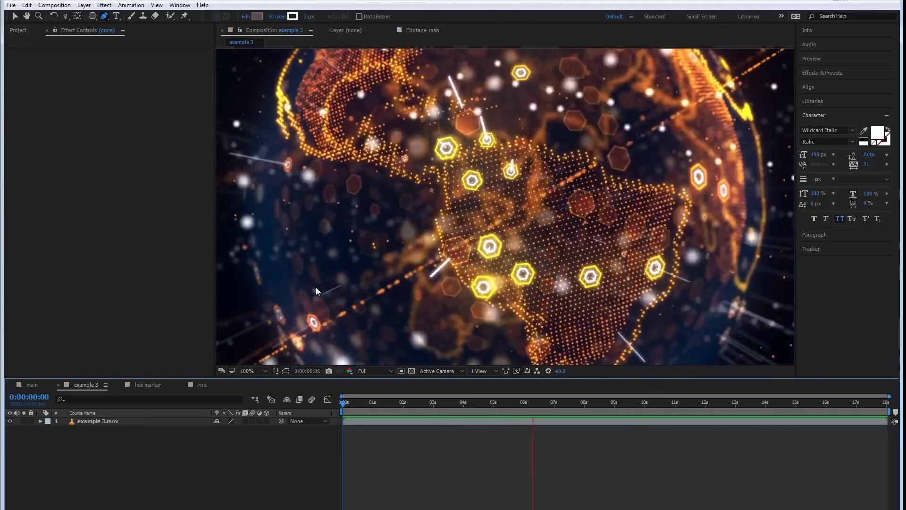
{"action": "key", "text": "space"}
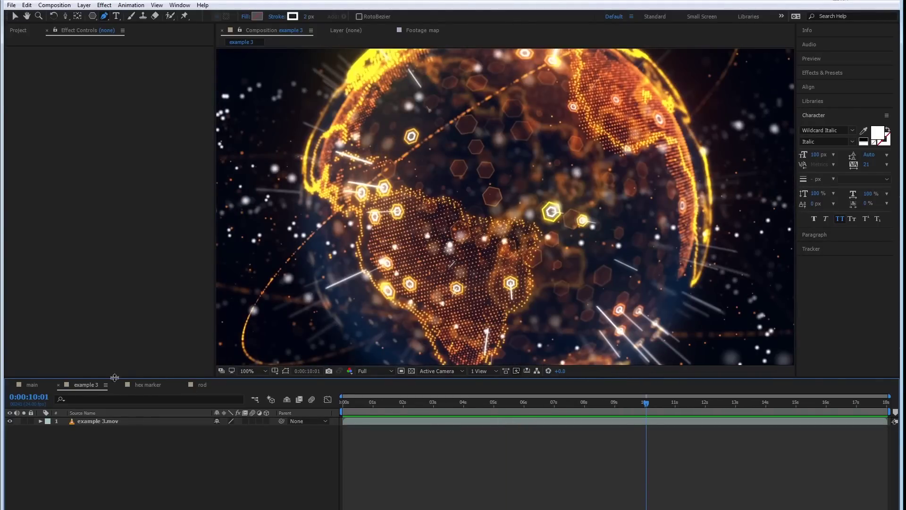
- Return to the main composition and apply another Form effect to the form layer
{"action": "left_click", "coordinate": [28, 385]}
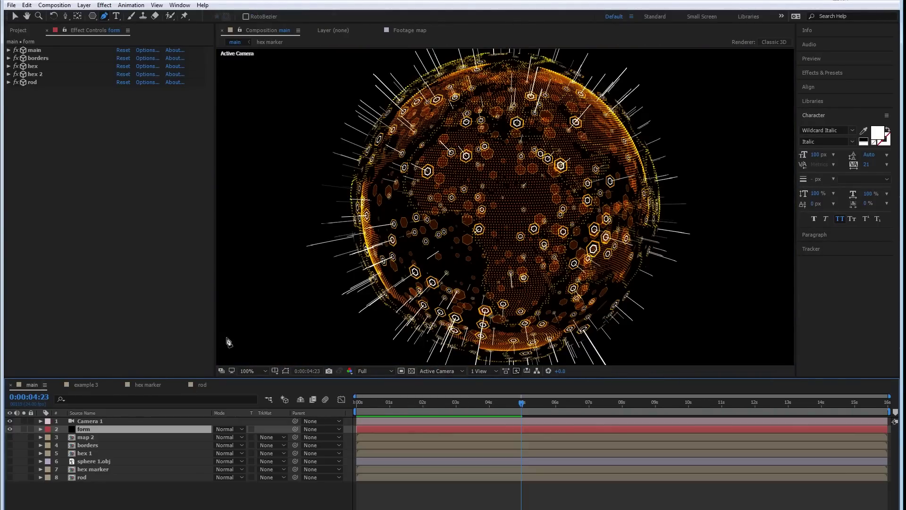
{"action": "left_click", "coordinate": [94, 437]}
{"action": "left_click", "coordinate": [118, 430]}
{"action": "right_click", "coordinate": [89, 432]}
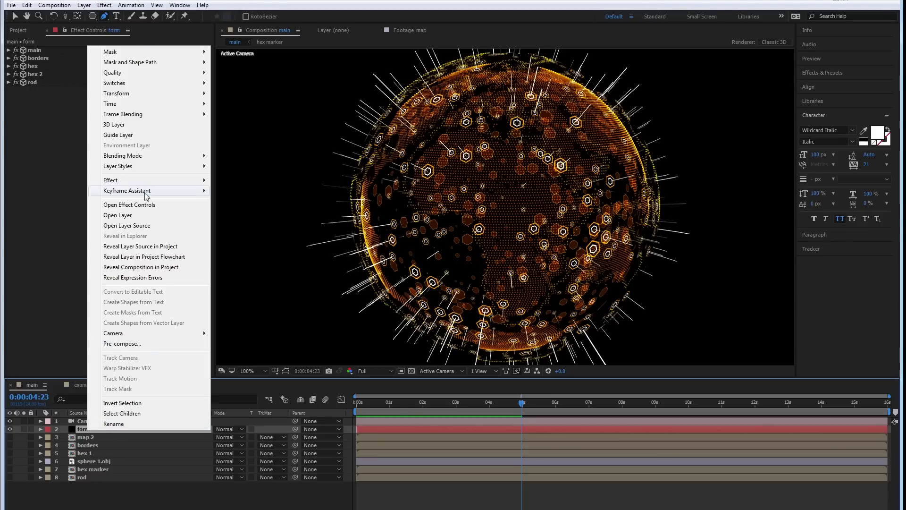
{"action": "mouse_move", "coordinate": [147, 186]}
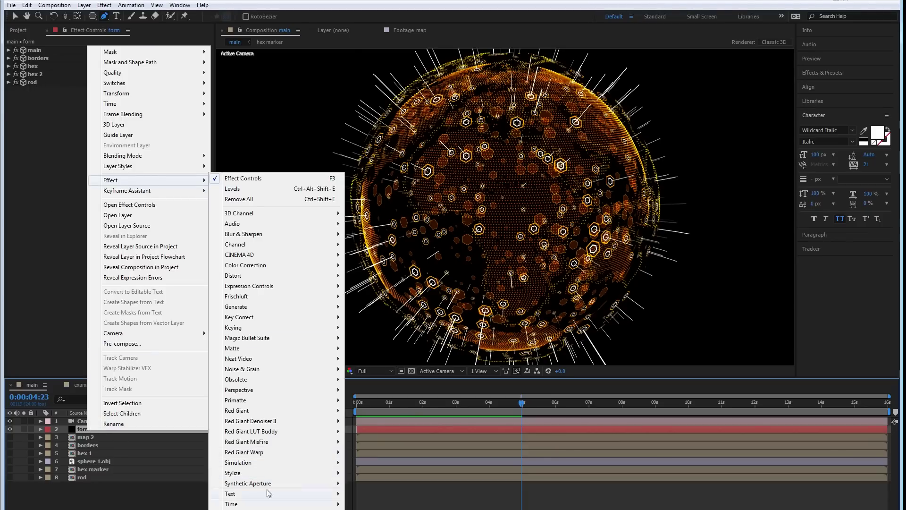
{"action": "mouse_move", "coordinate": [284, 509]}
{"action": "left_click", "coordinate": [382, 452]}
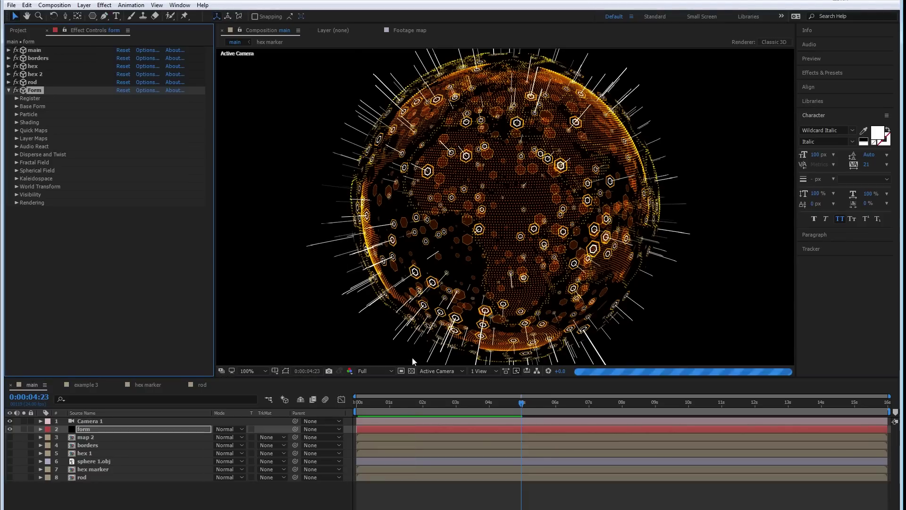
- Set the new Form effect's Base Form to Sphere - Layered with 1 sphere layer
{"action": "left_click", "coordinate": [16, 106]}
{"action": "left_click", "coordinate": [134, 114]}
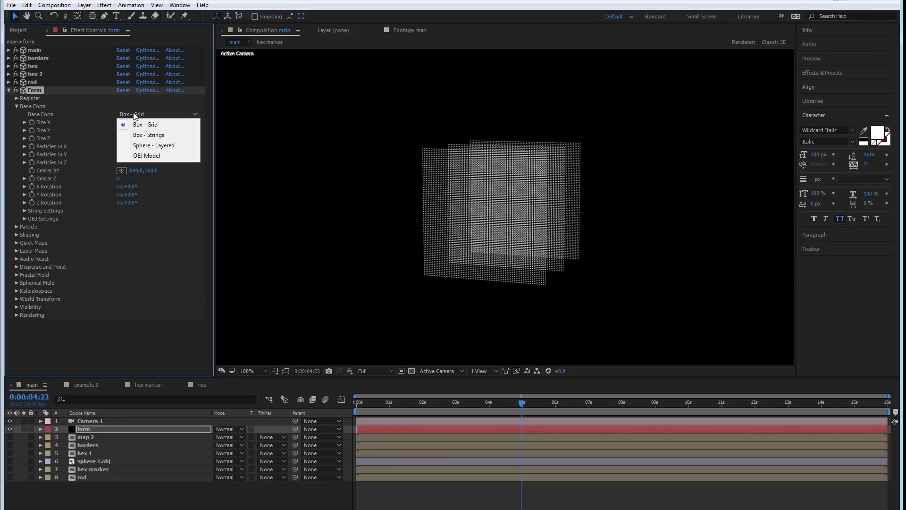
{"action": "left_click", "coordinate": [144, 146]}
{"action": "left_click", "coordinate": [120, 162]}
{"action": "type", "text": "1"}
{"action": "key", "text": "Return"}
- Set the new sphere's Size X, Size Y and Size Z to 700
{"action": "left_click", "coordinate": [124, 122]}
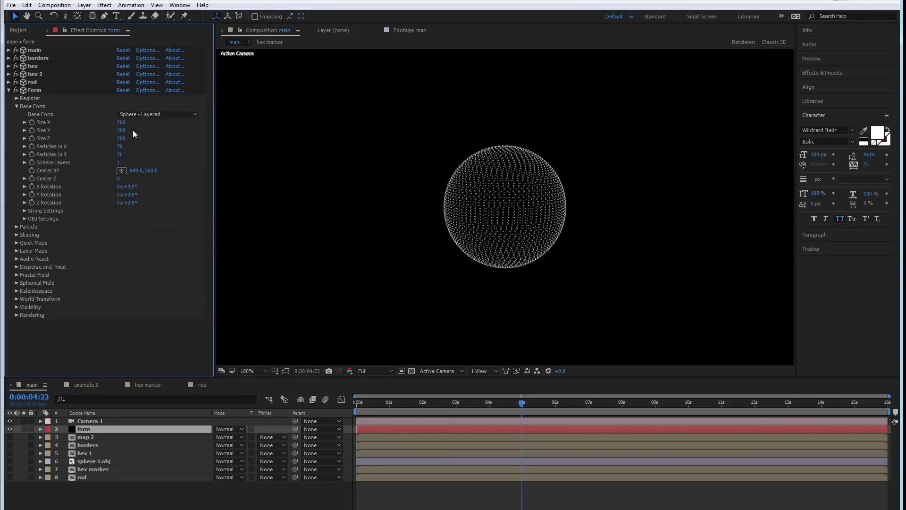
{"action": "type", "text": "700"}
{"action": "key", "text": "Tab"}
{"action": "key", "text": "Tab"}
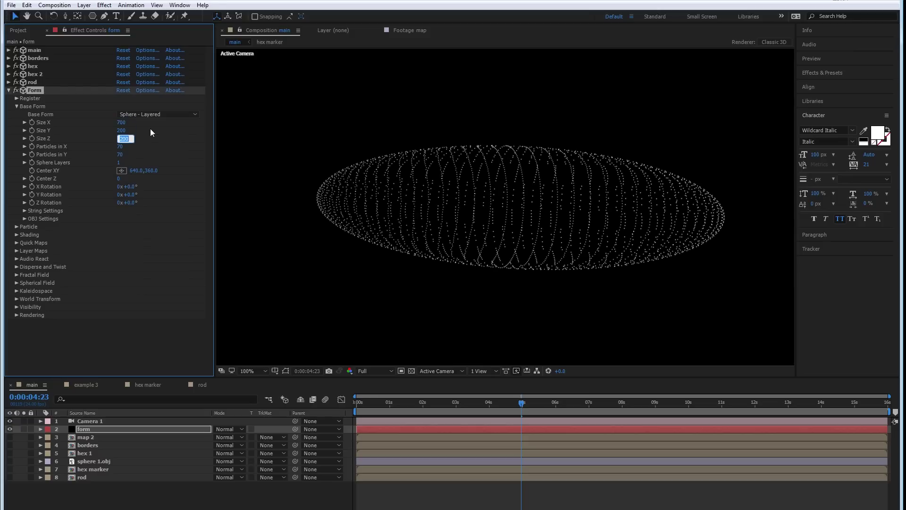
{"action": "left_click", "coordinate": [121, 130]}
{"action": "type", "text": "700"}
{"action": "key", "text": "Tab"}
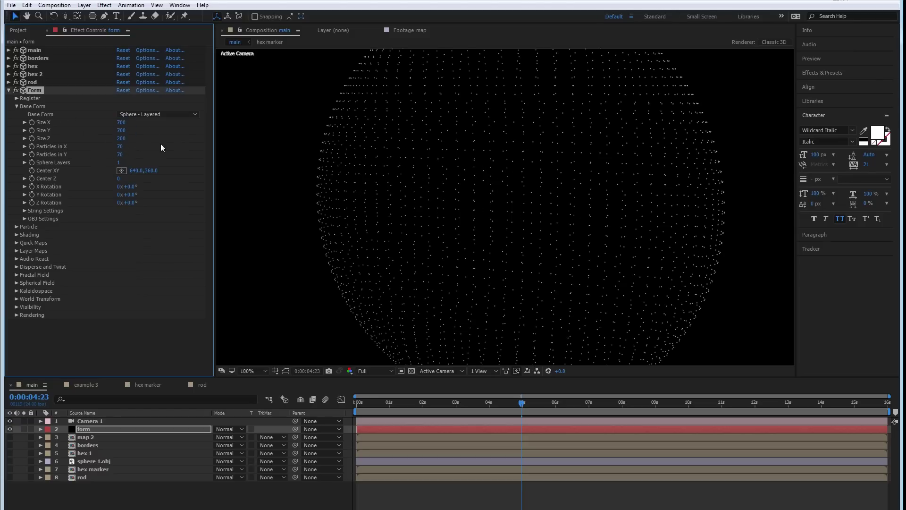
{"action": "type", "text": "700"}
{"action": "key", "text": "Return"}
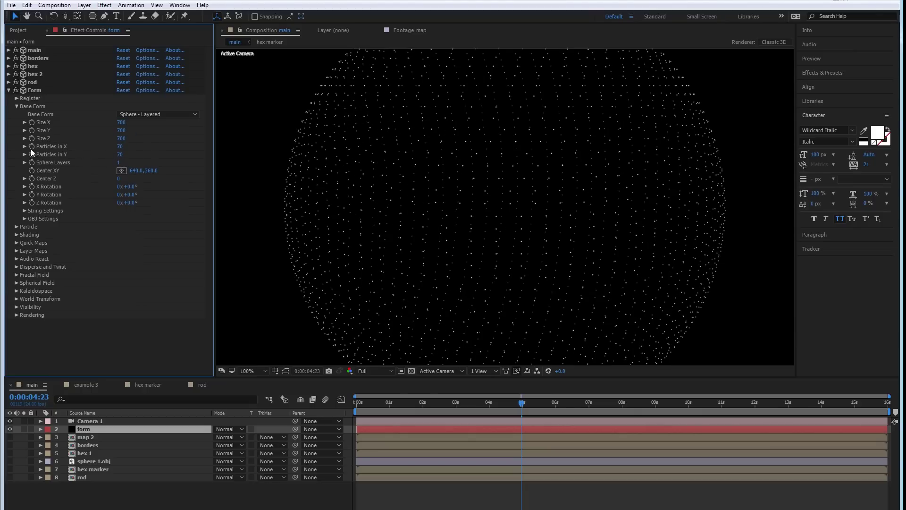
- Reduce the sphere to a single ring with Particles in Y at 1 and Particles in X at 200
{"action": "left_click", "coordinate": [120, 154]}
{"action": "key", "text": "Return"}
{"action": "left_click", "coordinate": [121, 171]}
{"action": "left_click", "coordinate": [123, 147]}
{"action": "key", "text": "Return"}
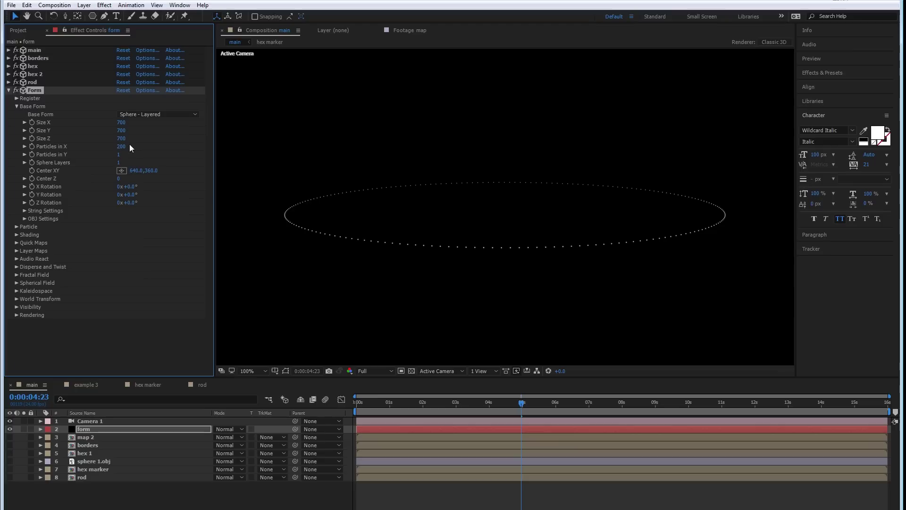
- Enlarge the ring's particles, trying a Size of 5 and settling on 2
{"action": "left_click", "coordinate": [16, 316]}
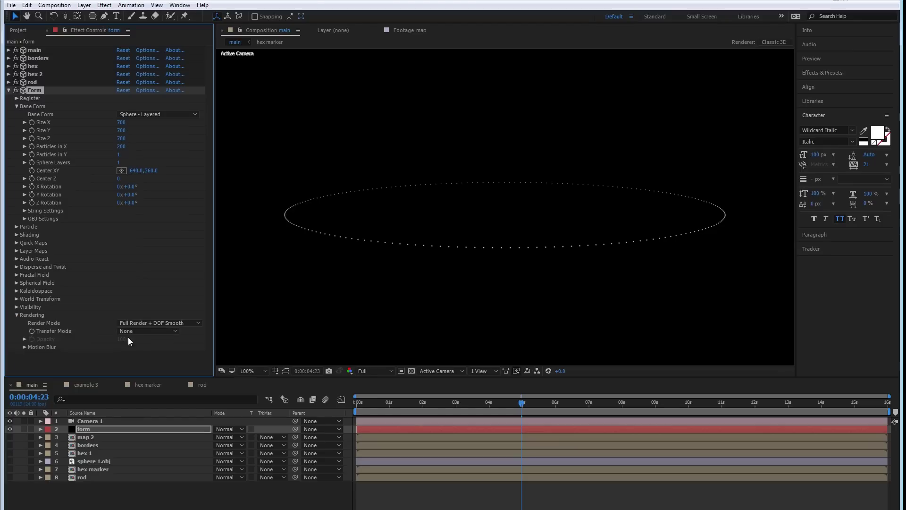
{"action": "left_click", "coordinate": [17, 227]}
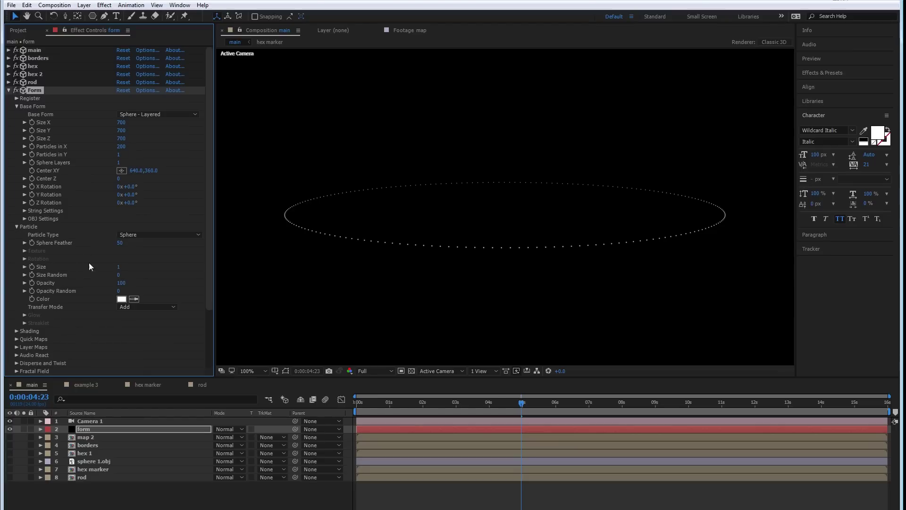
{"action": "left_click", "coordinate": [119, 267]}
{"action": "type", "text": "5"}
{"action": "key", "text": "Return"}
{"action": "left_click", "coordinate": [119, 267]}
{"action": "type", "text": "2"}
{"action": "key", "text": "Return"}
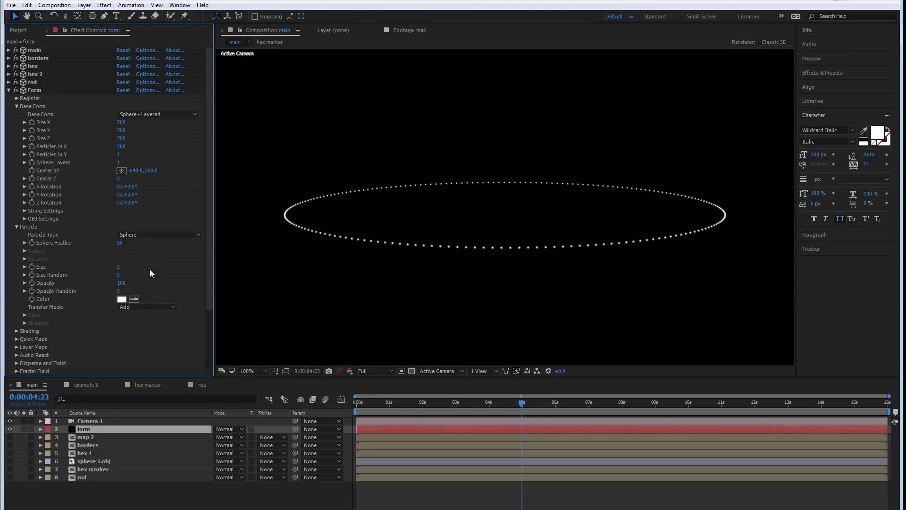
- Set the ring particles' Sphere Feather to 100
{"action": "left_click", "coordinate": [119, 243]}
{"action": "type", "text": "100"}
{"action": "key", "text": "Return"}
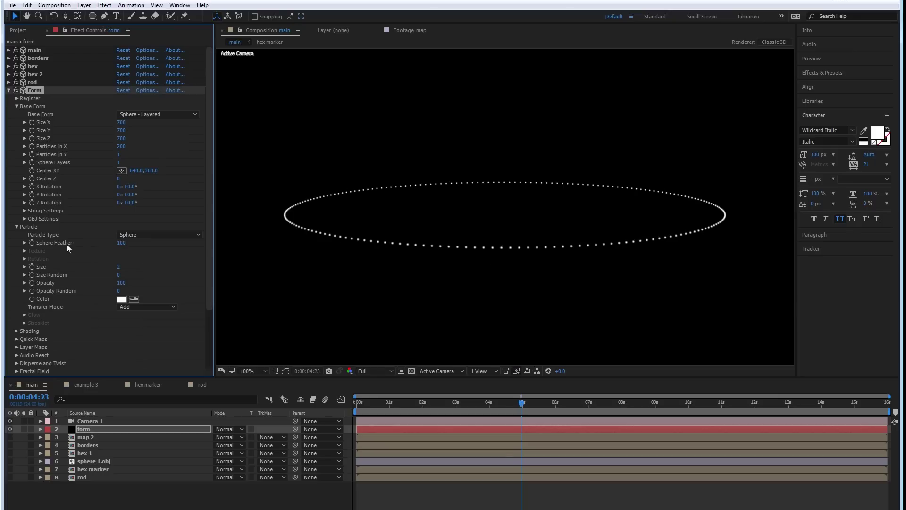
- Scatter the ring's particles with Disperse, trying 50 and settling on 20
{"action": "left_click_drag", "start_coordinate": [208, 219], "coordinate": [208, 275]}
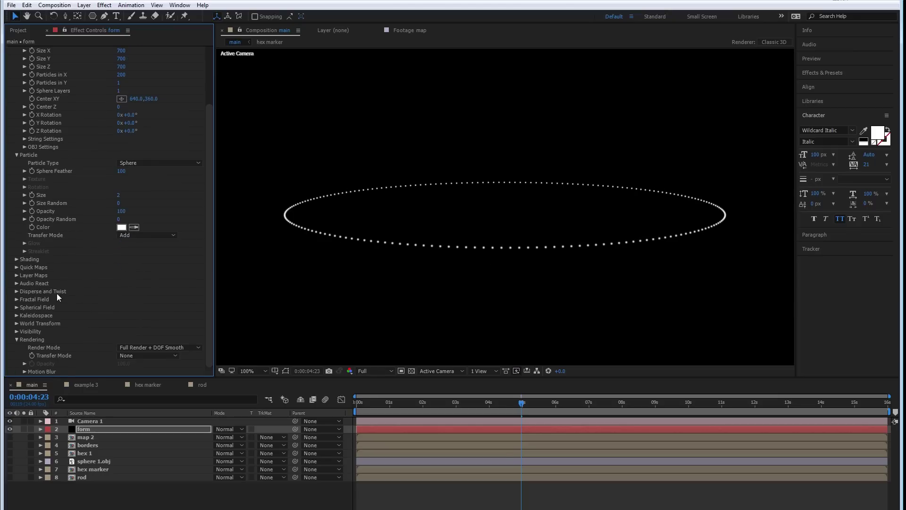
{"action": "left_click", "coordinate": [16, 292]}
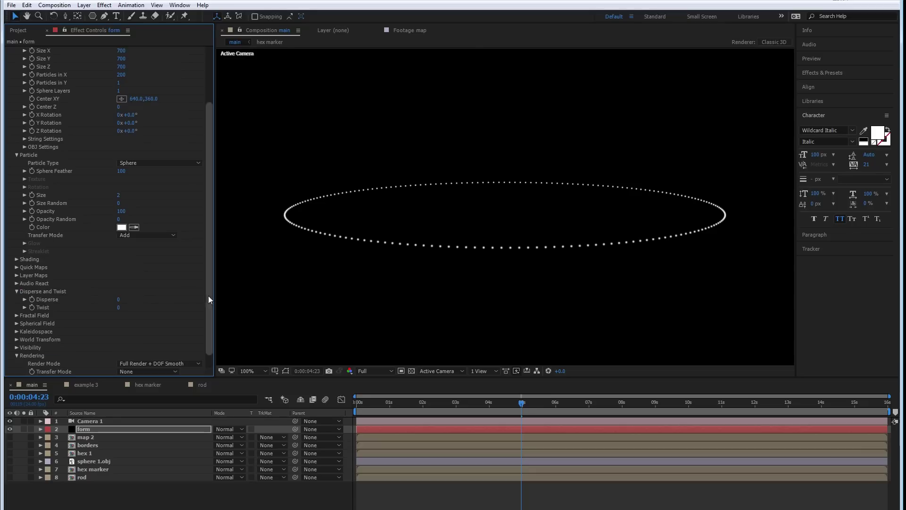
{"action": "left_click", "coordinate": [119, 301]}
{"action": "type", "text": "50"}
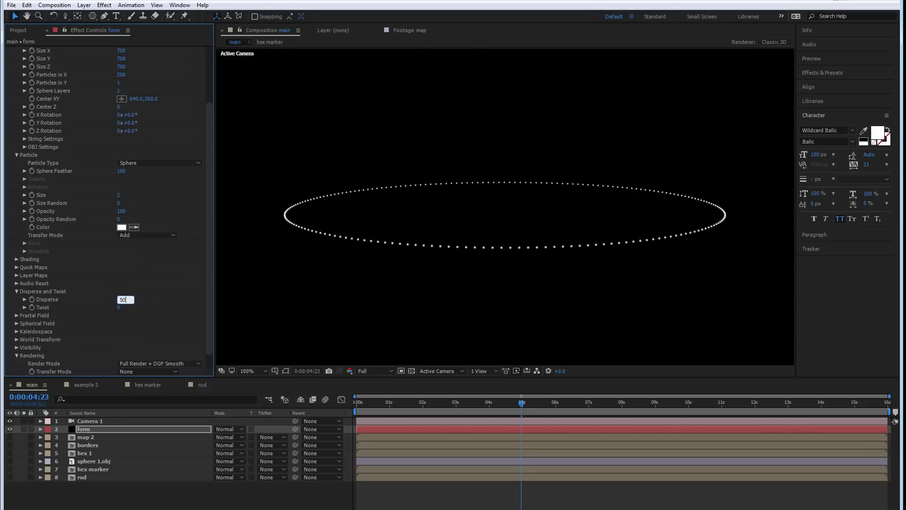
{"action": "key", "text": "Return"}
{"action": "left_click", "coordinate": [120, 299]}
{"action": "type", "text": "1"}
{"action": "key", "text": "Return"}
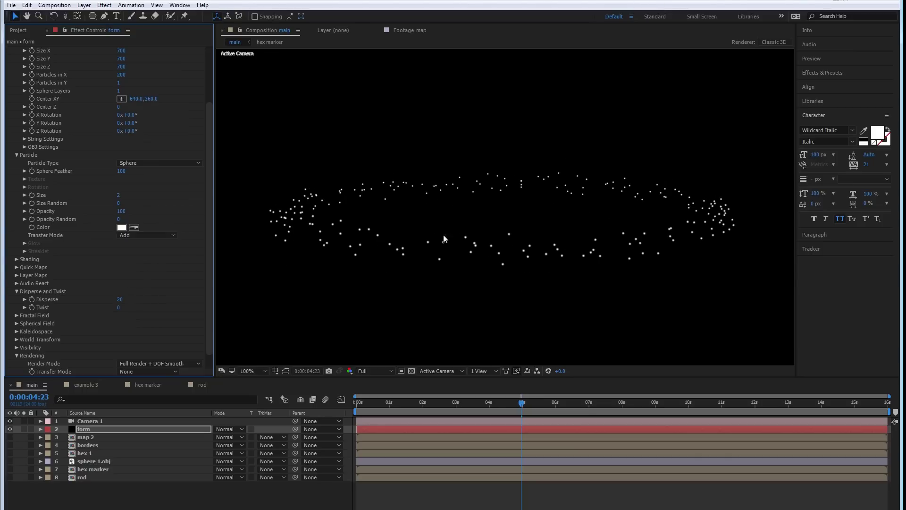
- Switch the ring's Fractal Field Displacement Mode to XYZ Individual, set Y Displace to 20 and preview the motion
{"action": "left_click", "coordinate": [17, 315]}
{"action": "scroll", "coordinate": [17, 316], "scroll_direction": "down", "scroll_amount": 5}
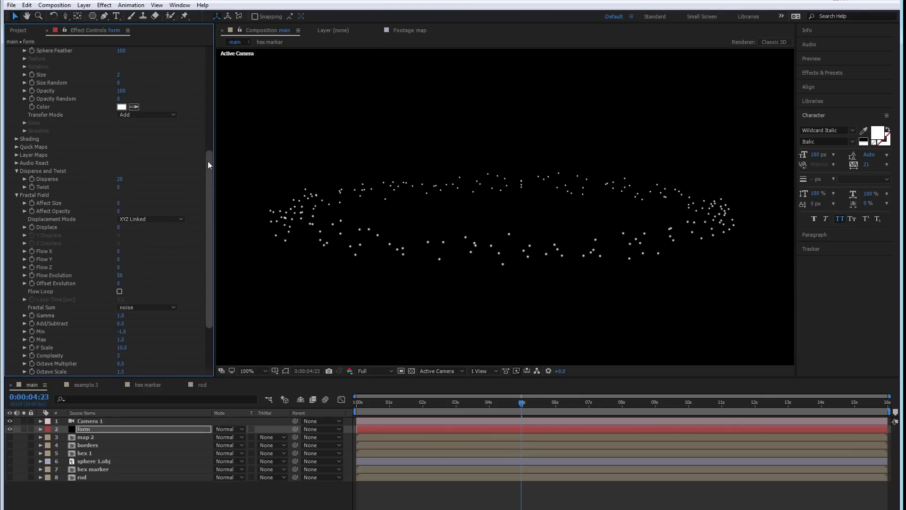
{"action": "left_click_drag", "start_coordinate": [207, 160], "coordinate": [211, 237]}
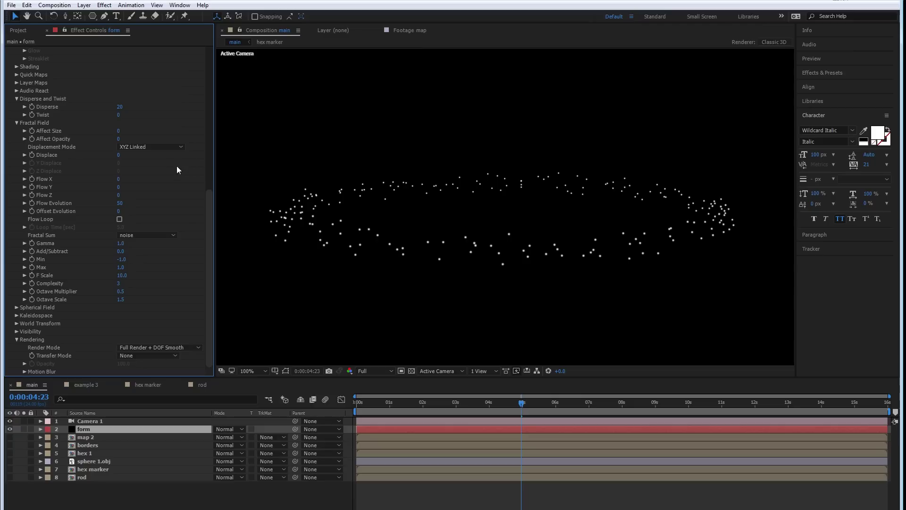
{"action": "left_click", "coordinate": [130, 149]}
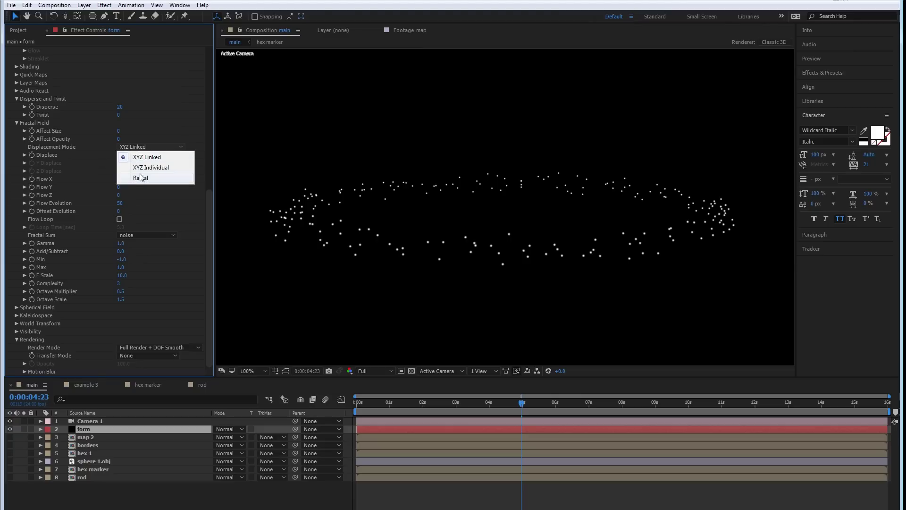
{"action": "left_click", "coordinate": [140, 168]}
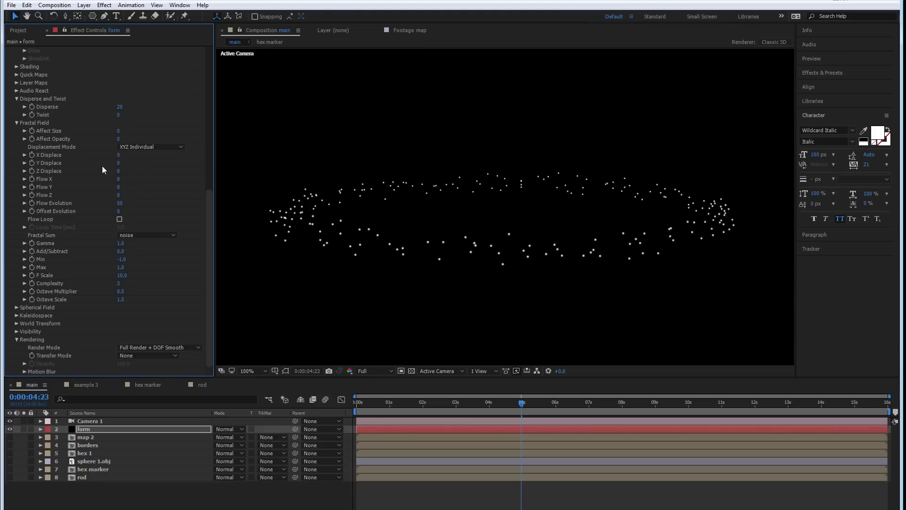
{"action": "left_click", "coordinate": [119, 163]}
{"action": "type", "text": "20"}
{"action": "key", "text": "Return"}
{"action": "key", "text": "Home"}
{"action": "key", "text": "space"}
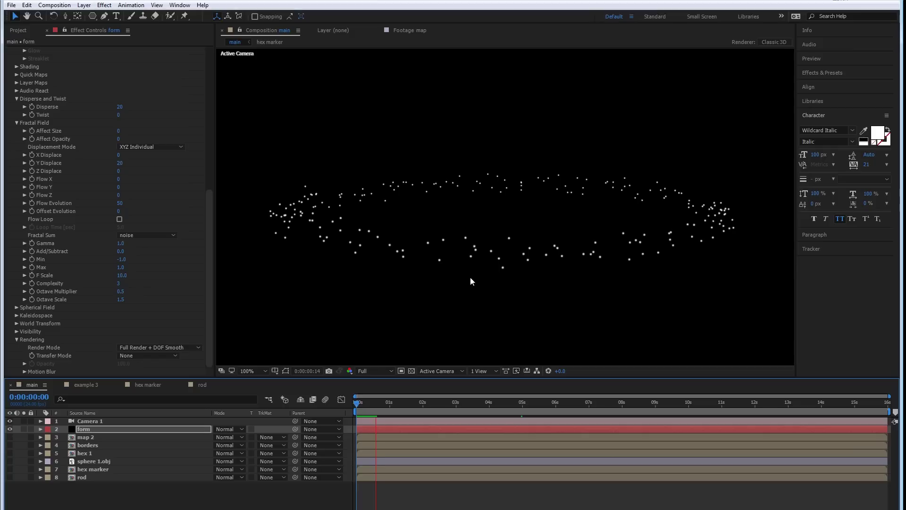
- Set the ring's Fractal Field F Scale to 100 and preview the motion from the start
{"action": "left_click", "coordinate": [122, 275]}
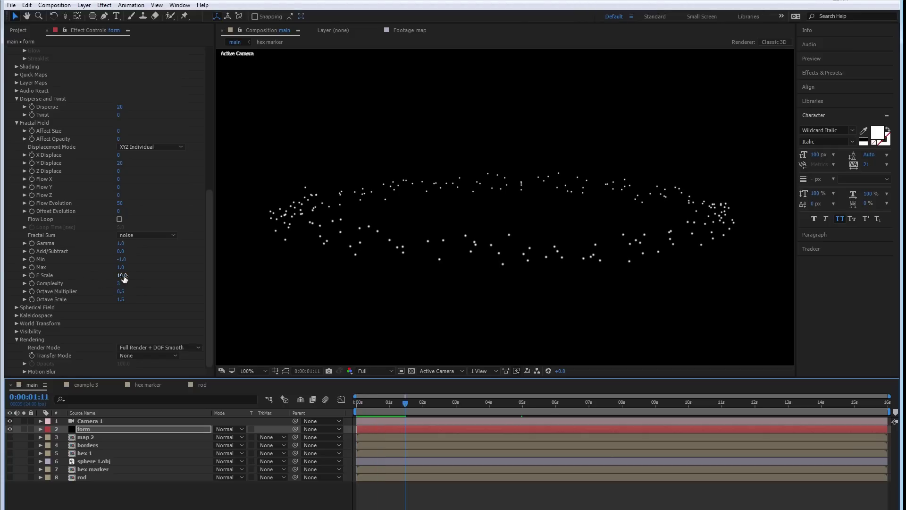
{"action": "type", "text": "10"}
{"action": "key", "text": "Return"}
{"action": "left_click", "coordinate": [229, 397]}
{"action": "key", "text": "space"}
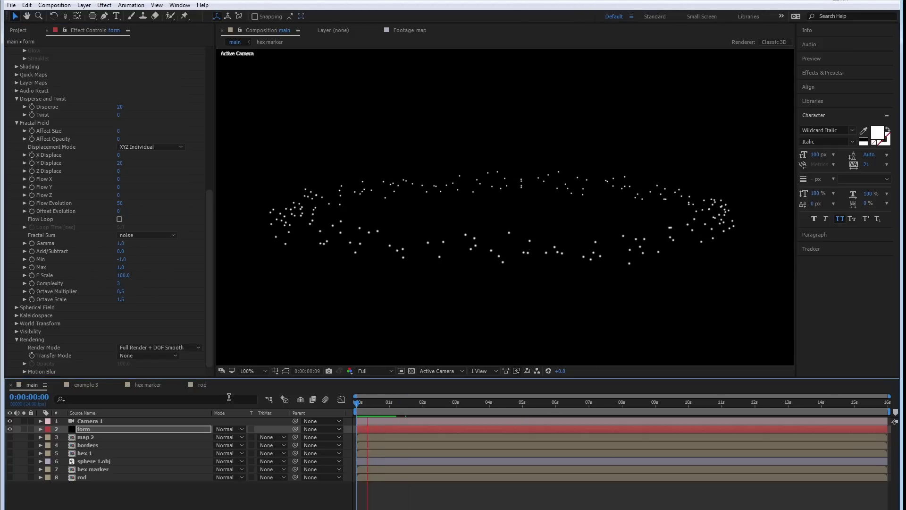
{"action": "right_click", "coordinate": [229, 397]}
{"action": "left_click", "coordinate": [404, 432]}
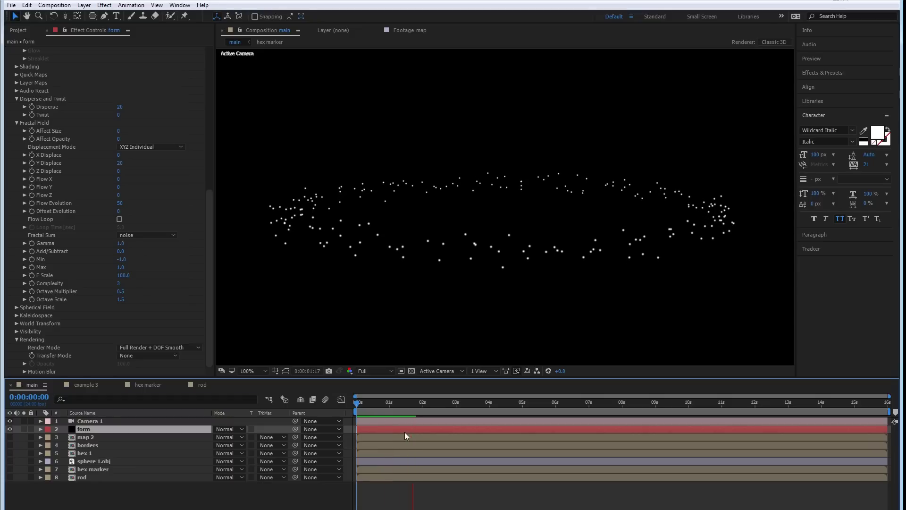
{"action": "left_click", "coordinate": [395, 402]}
- Slow the ring's fractal motion with Flow Evolution, trying 10 and settling on 2, and preview it
{"action": "left_click", "coordinate": [121, 203]}
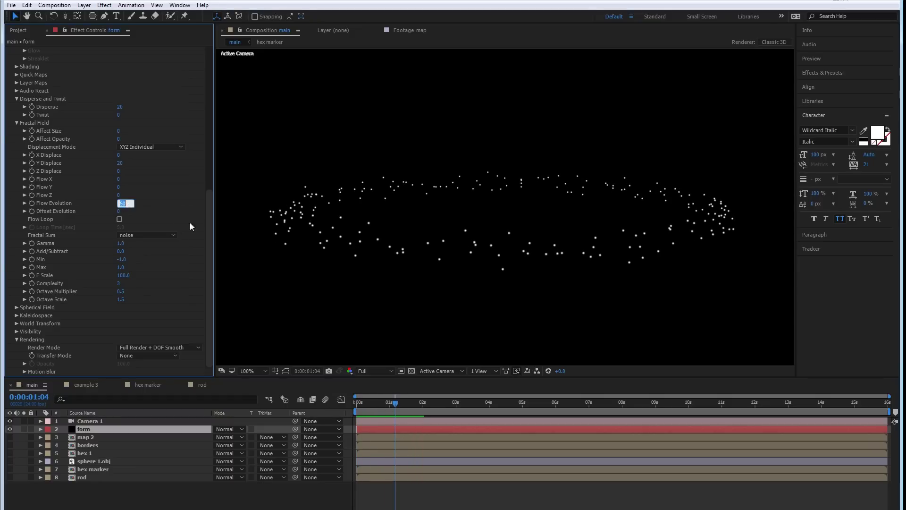
{"action": "type", "text": "10"}
{"action": "key", "text": "Return"}
{"action": "key", "text": "space"}
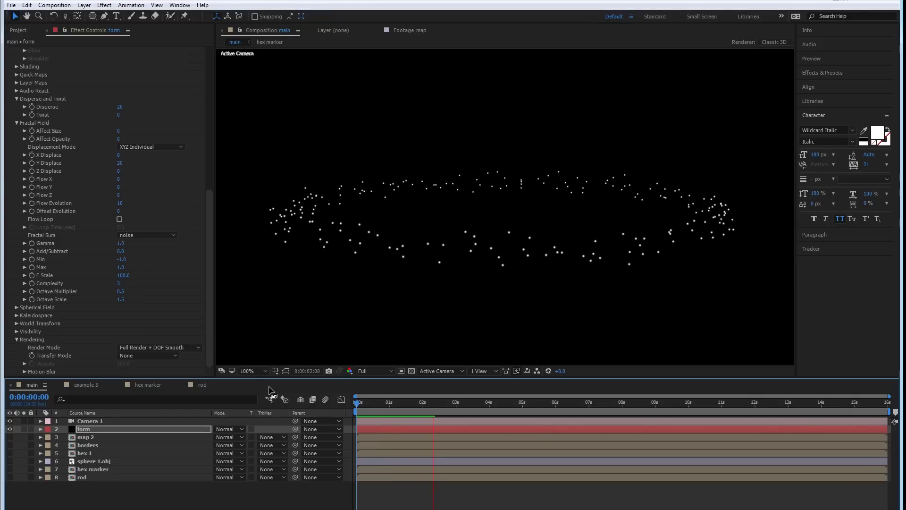
{"action": "left_click", "coordinate": [124, 205]}
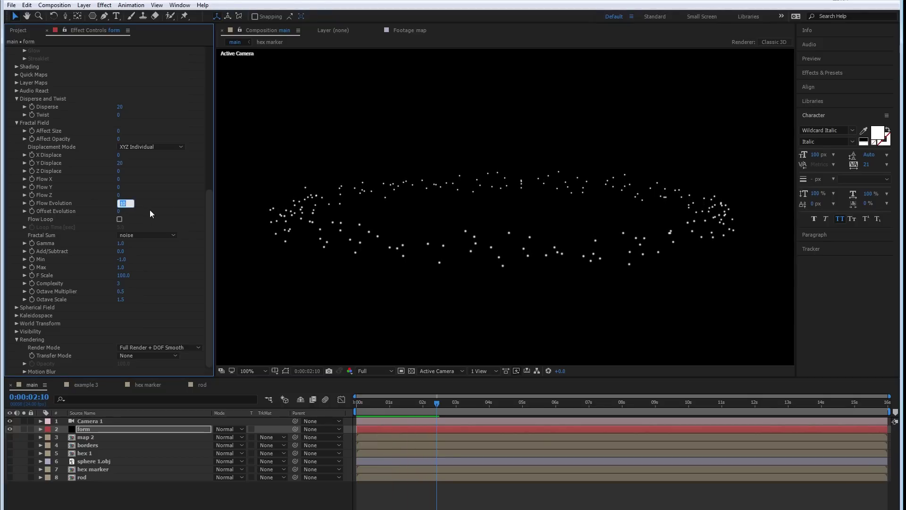
{"action": "type", "text": "2"}
{"action": "key", "text": "Return"}
{"action": "key", "text": "Home"}
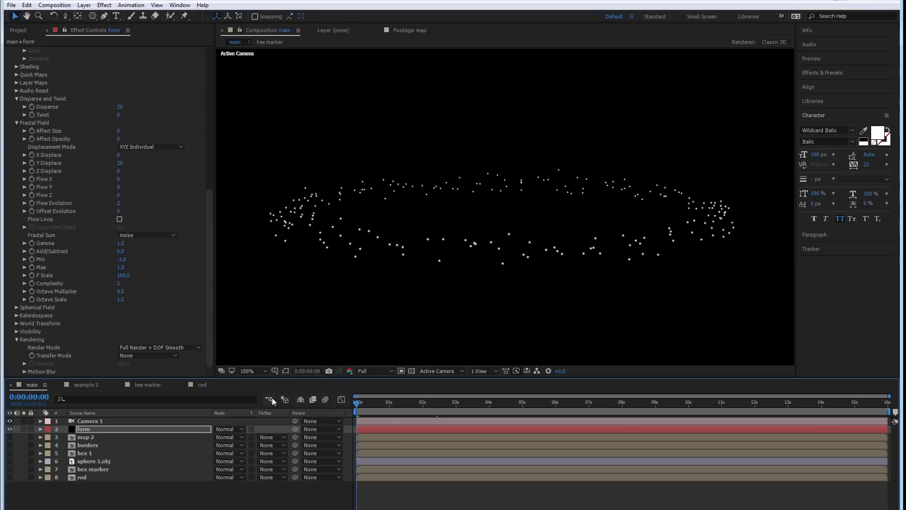
{"action": "key", "text": "space"}
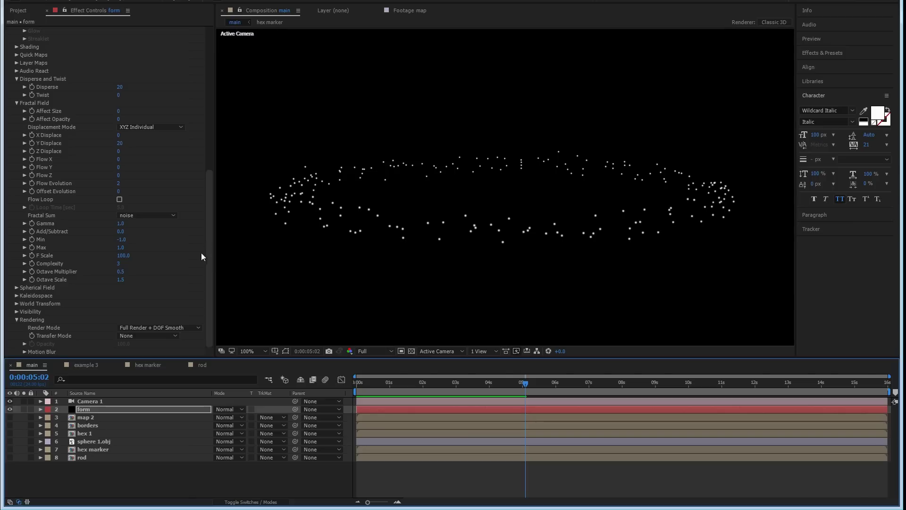
- Expand the ring's World Transform settings
{"action": "left_click", "coordinate": [209, 258]}
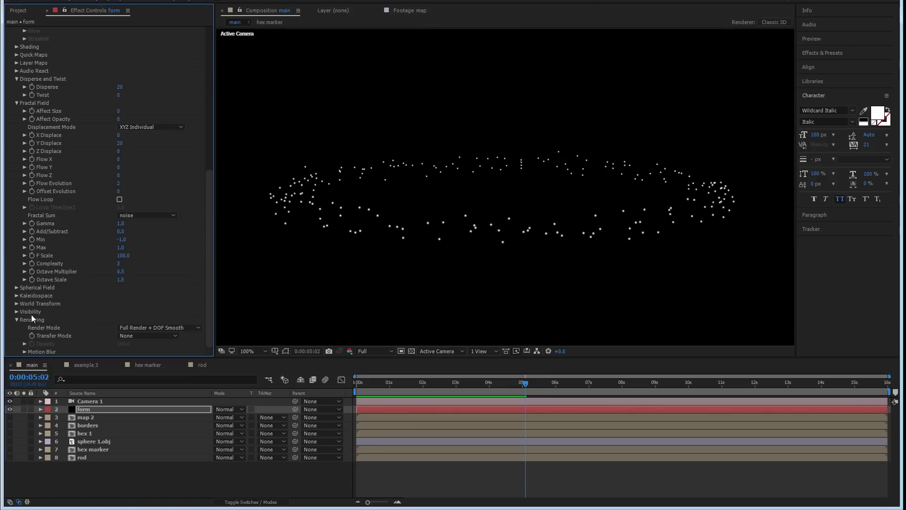
{"action": "left_click", "coordinate": [16, 304]}
{"action": "scroll", "coordinate": [210, 203], "scroll_direction": "down", "scroll_amount": 3}
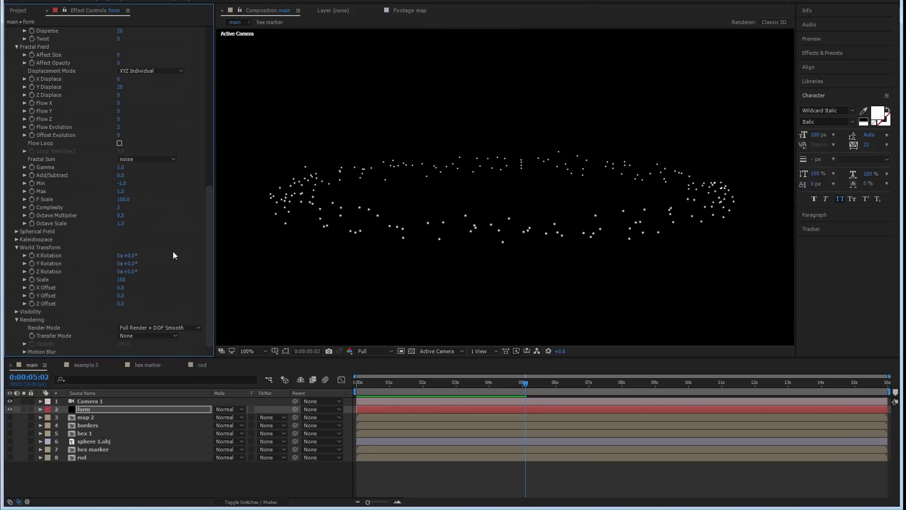
- Try rotating the ring with its World Transform rotation values and undo the changes
{"action": "left_click_drag", "start_coordinate": [129, 271], "coordinate": [114, 267]}
{"action": "key", "text": "ctrl+z"}
{"action": "key", "text": "ctrl+z"}
{"action": "left_click_drag", "start_coordinate": [134, 268], "coordinate": [131, 267]}
{"action": "key", "text": "ctrl+z"}
- Spin the ring by giving its World Transform Y Rotation the expression time*8, and preview it
{"action": "left_click", "coordinate": [32, 264], "text": "alt"}
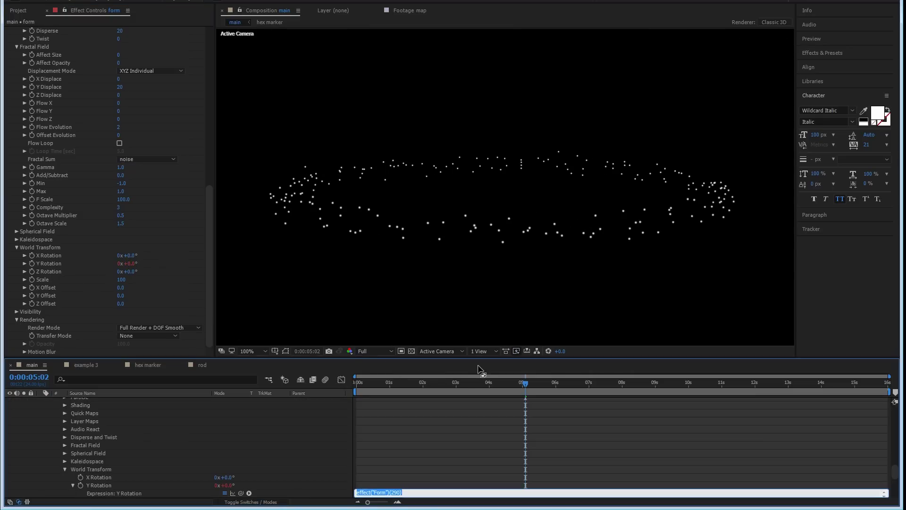
{"action": "type", "text": "time*8"}
{"action": "left_click", "coordinate": [452, 444]}
{"action": "key", "text": "space"}
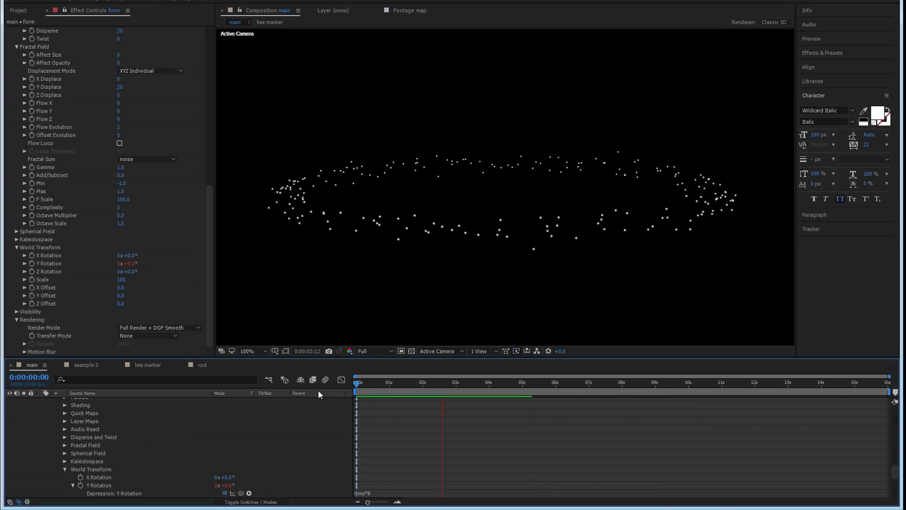
- Play and scrub the example 3 composition to examine how the reference globe's orbiting rings move
{"action": "left_click", "coordinate": [90, 365]}
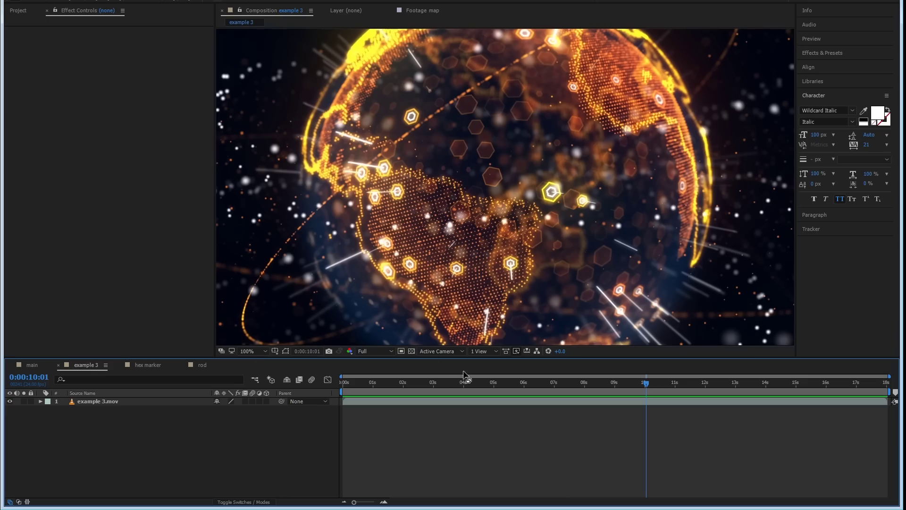
{"action": "key", "text": "space"}
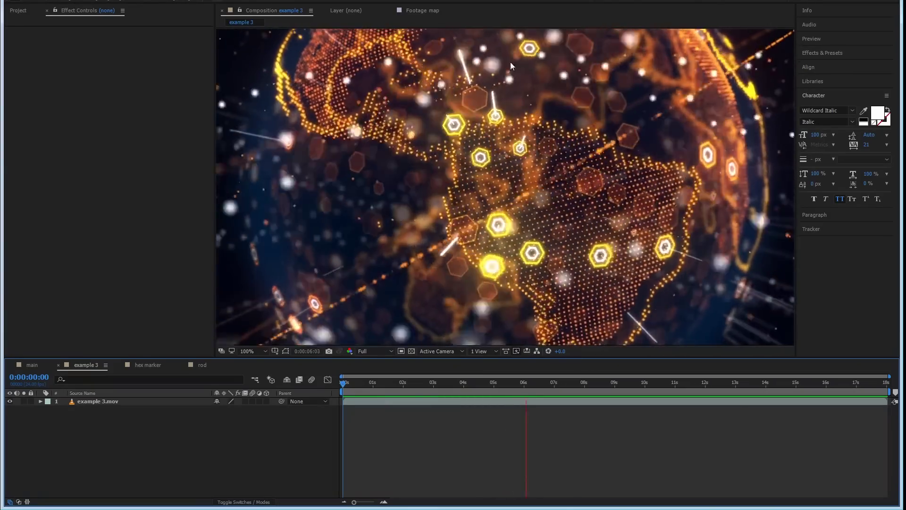
{"action": "key", "text": "space"}
{"action": "left_click_drag", "start_coordinate": [591, 385], "coordinate": [790, 354]}
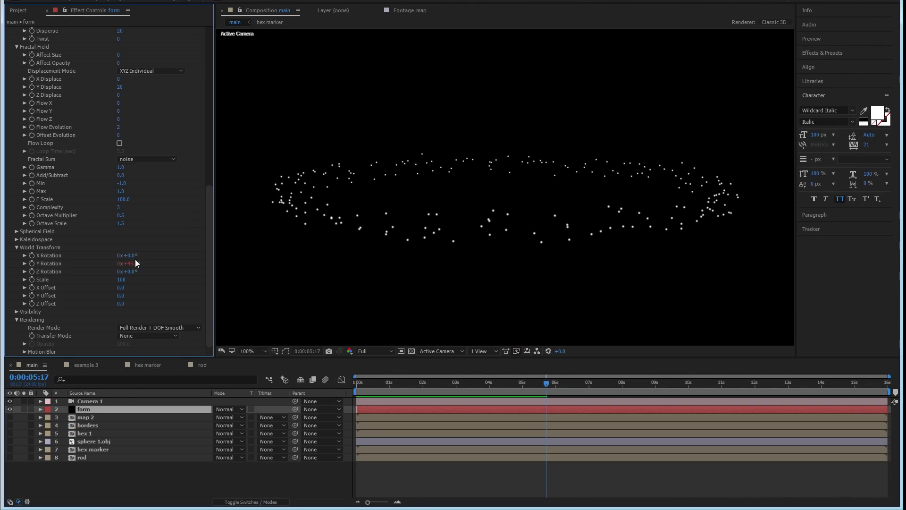
- Add the expression wiggle(0.1,40) to the ring's World Transform X Rotation and preview the tilting motion
{"action": "left_click", "coordinate": [132, 257]}
{"action": "left_click_drag", "start_coordinate": [132, 255], "coordinate": [103, 267]}
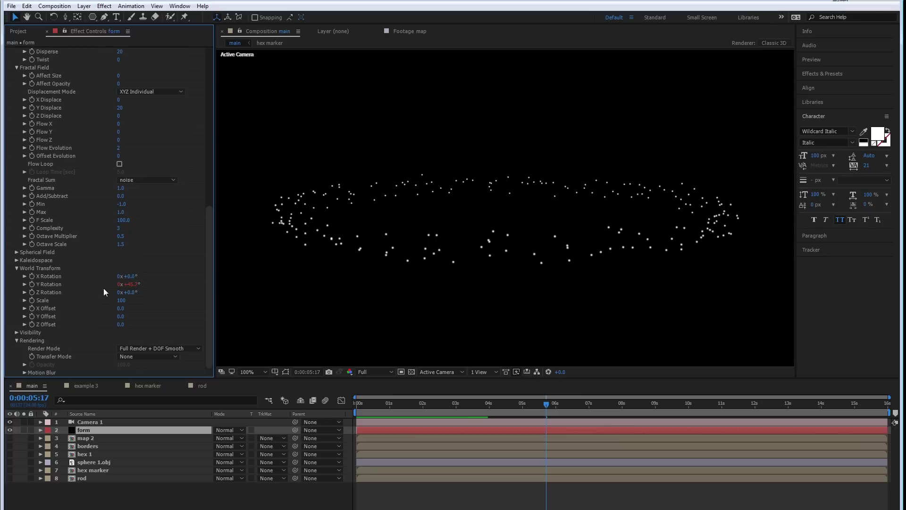
{"action": "left_click", "coordinate": [32, 277]}
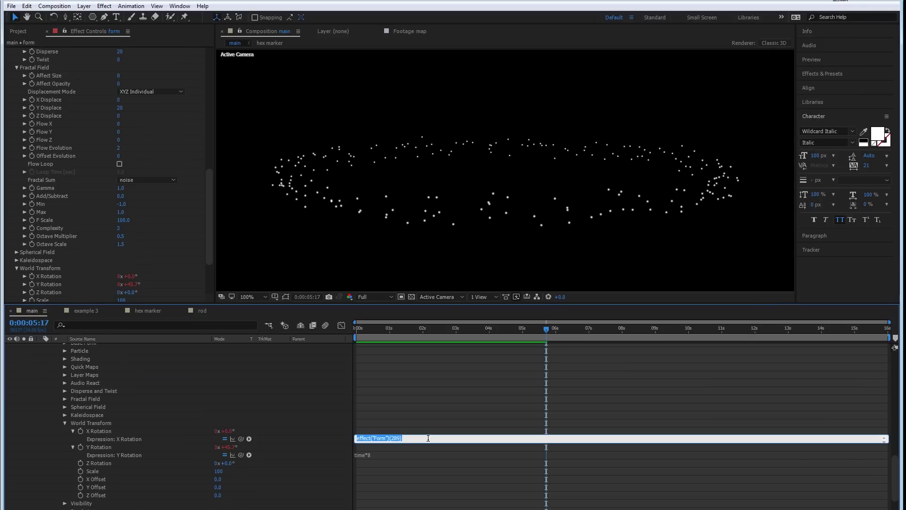
{"action": "type", "text": "wiggle(0.1,40"}
{"action": "left_click", "coordinate": [410, 428]}
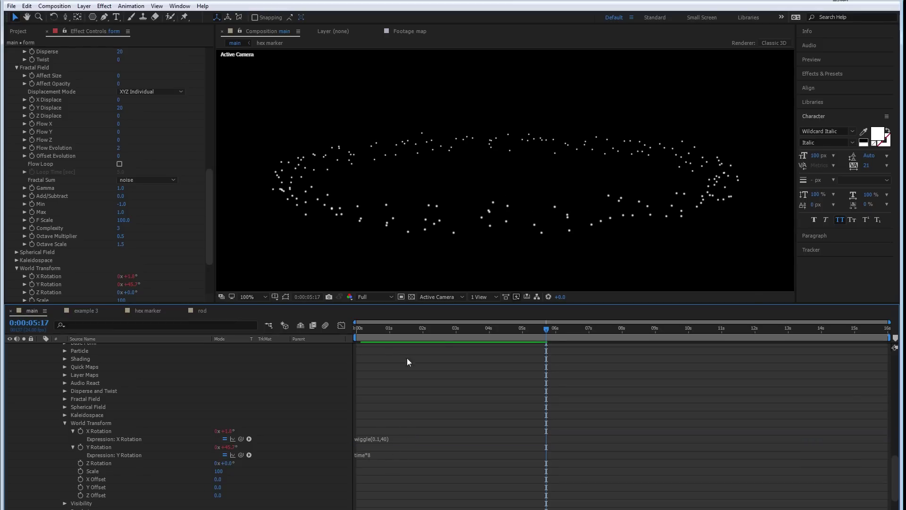
{"action": "key", "text": "Home"}
{"action": "key", "text": "space"}
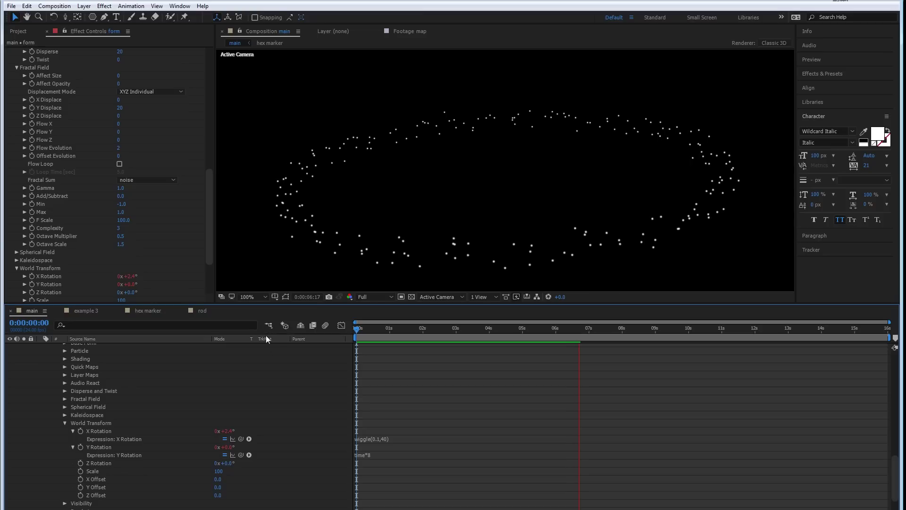
{"action": "key", "text": "space"}
- Copy the X Rotation wiggle expression to the ring's Z Rotation and preview the combined motion
{"action": "left_click", "coordinate": [380, 438]}
{"action": "key", "text": "ctrl+c"}
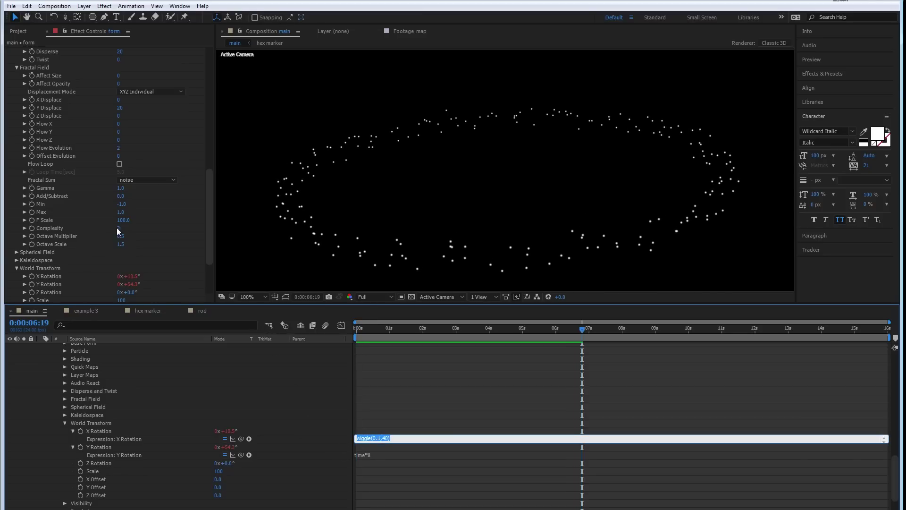
{"action": "left_click", "coordinate": [32, 293], "text": "alt"}
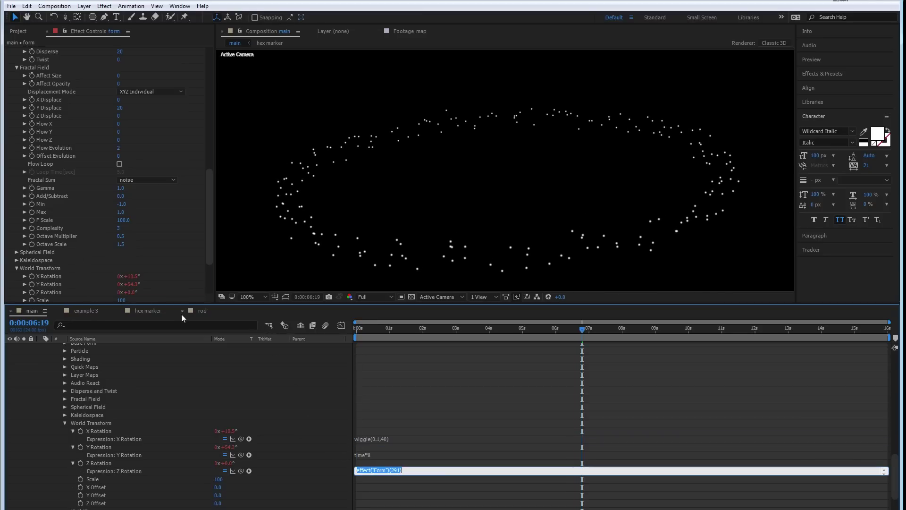
{"action": "key", "text": "ctrl+v"}
{"action": "left_click", "coordinate": [410, 444]}
{"action": "key", "text": "Home"}
{"action": "key", "text": "space"}
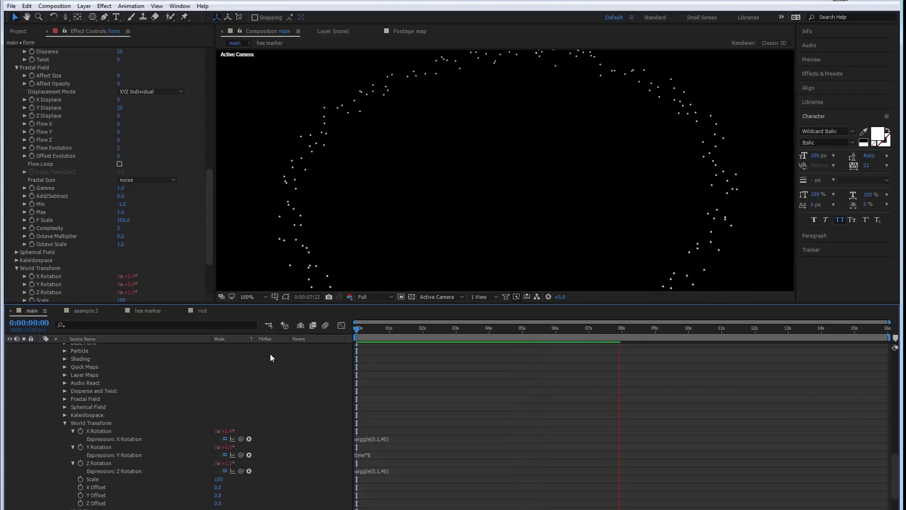
- Slow the wiggle by changing both the X Rotation and Z Rotation expressions to wiggle(0.05,40), and preview the ring
{"action": "left_click", "coordinate": [381, 440]}
{"action": "left_click", "coordinate": [377, 476]}
{"action": "left_click", "coordinate": [377, 470]}
{"action": "left_click", "coordinate": [379, 440]}
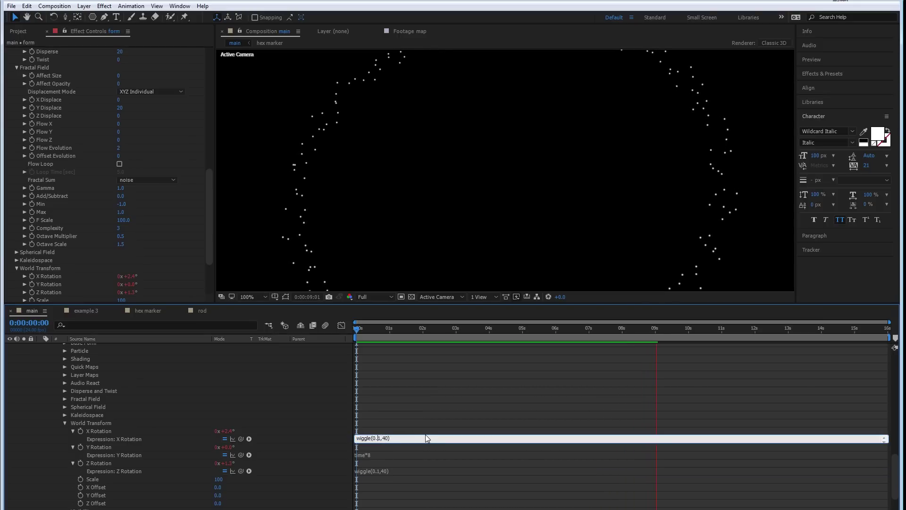
{"action": "key", "text": "Delete"}
{"action": "type", "text": "05"}
{"action": "key", "text": "KP_Enter"}
{"action": "left_click", "coordinate": [395, 439]}
{"action": "key", "text": "ctrl+c"}
{"action": "left_click", "coordinate": [398, 471]}
{"action": "key", "text": "ctrl+v"}
{"action": "key", "text": "KP_Enter"}
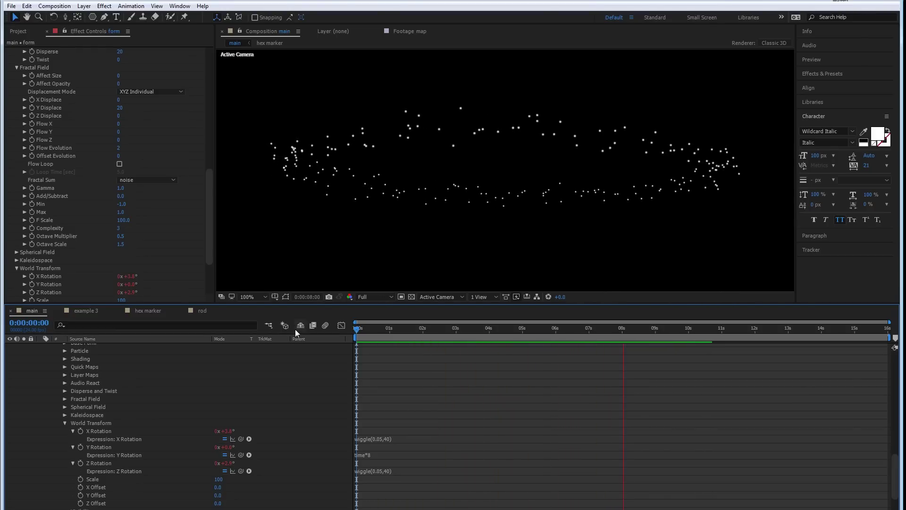
{"action": "key", "text": "space"}
- Collapse the form layer's expanded properties in the timeline and return to the start of its effect list
{"action": "scroll", "coordinate": [124, 375], "scroll_direction": "up", "scroll_amount": 10}
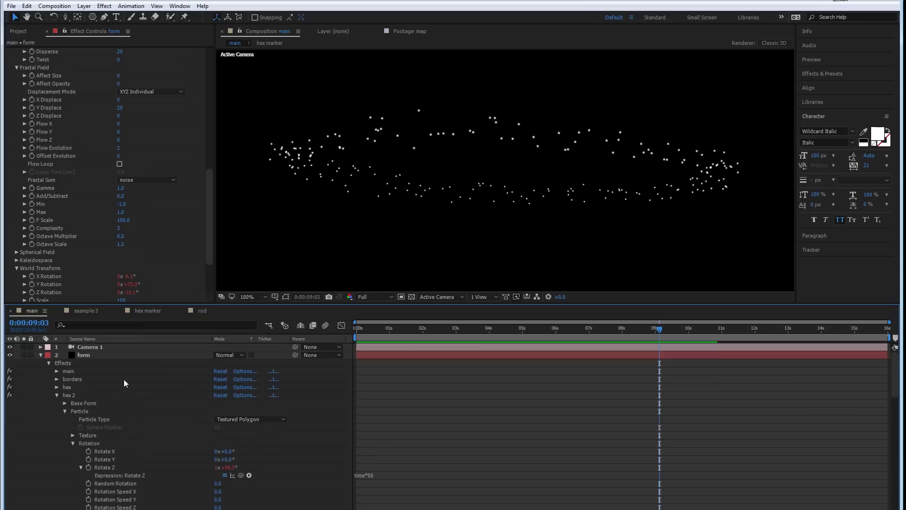
{"action": "left_click", "coordinate": [95, 357]}
{"action": "left_click", "coordinate": [41, 355]}
{"action": "scroll", "coordinate": [27, 129], "scroll_direction": "up", "scroll_amount": 10}
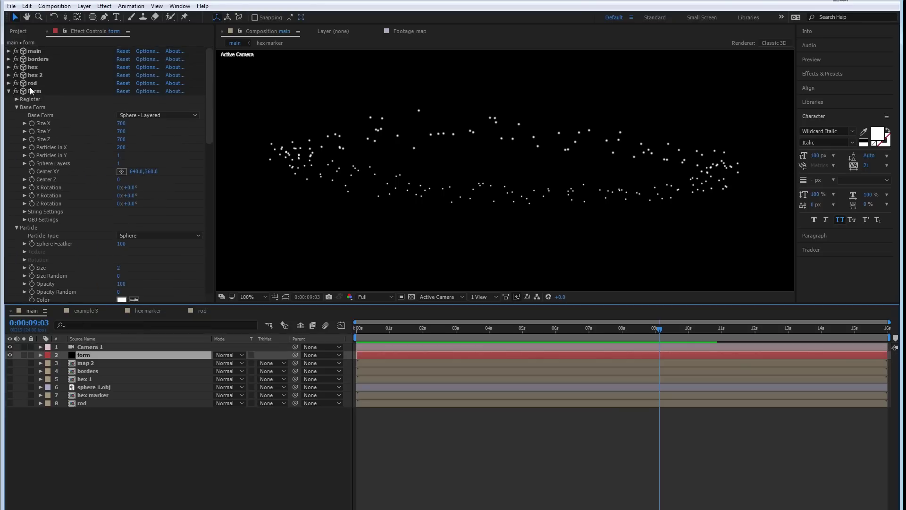
- Collapse the last Form effect and rename it belt
{"action": "left_click", "coordinate": [19, 93]}
{"action": "left_click", "coordinate": [9, 92]}
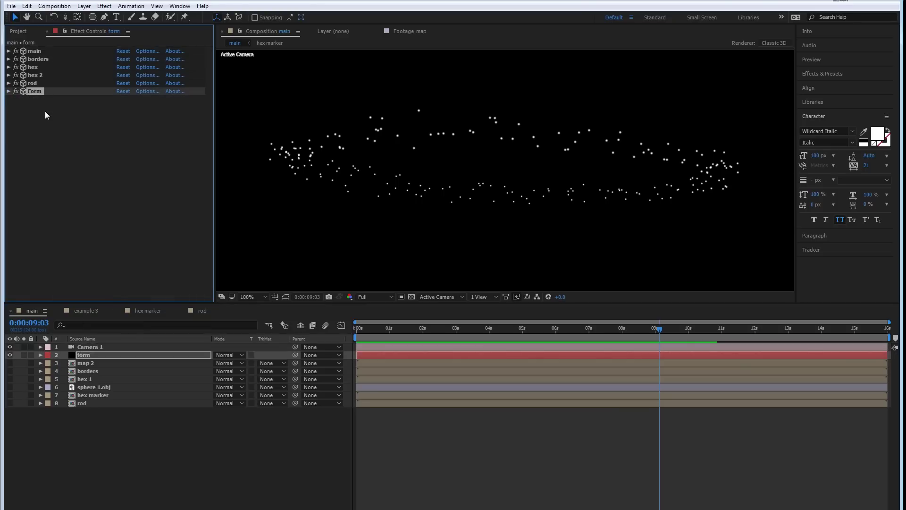
{"action": "key", "text": "Return"}
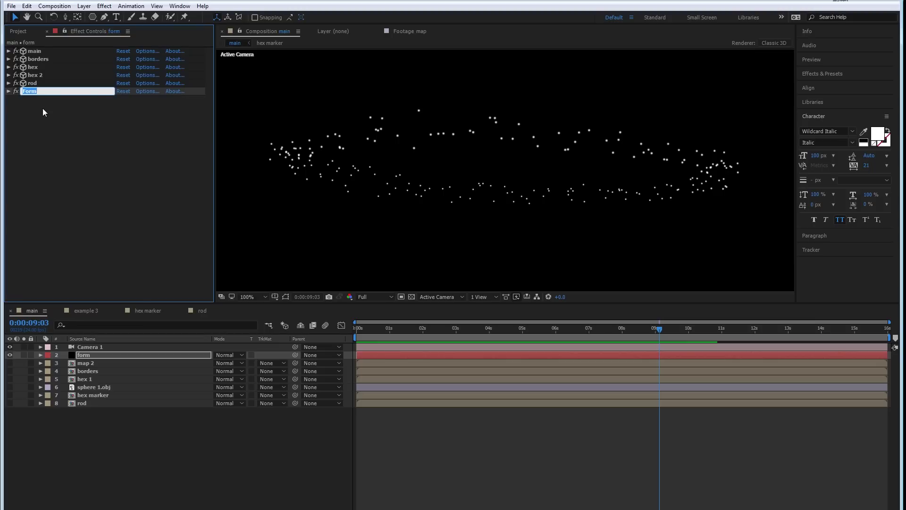
{"action": "type", "text": "belt"}
{"action": "key", "text": "Return"}
- Duplicate the belt effect and set the copy's Size X, Y and Z to 1000
{"action": "key", "text": "ctrl+d"}
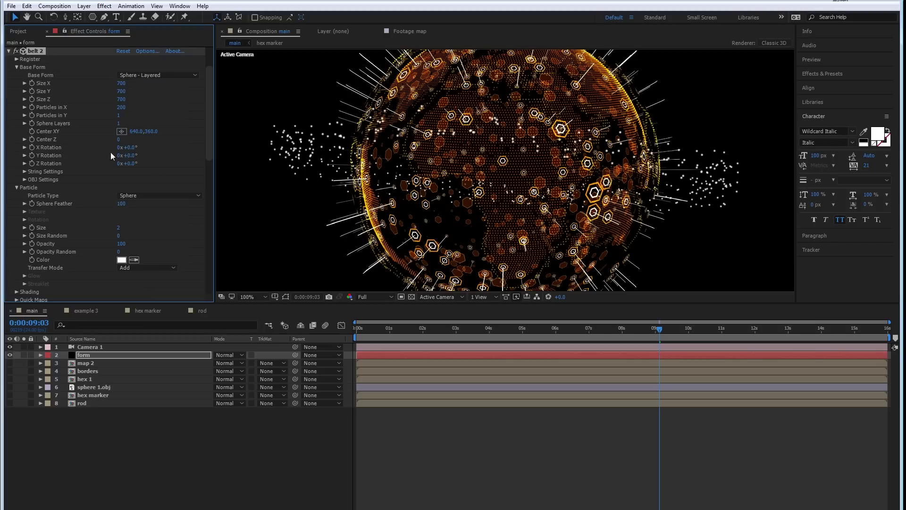
{"action": "left_click", "coordinate": [121, 83]}
{"action": "type", "text": "1000"}
{"action": "left_click", "coordinate": [123, 91]}
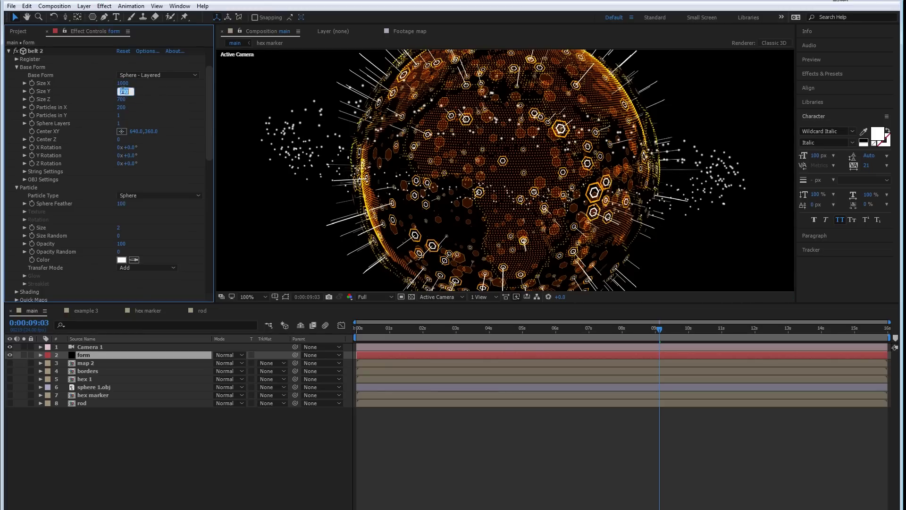
{"action": "type", "text": "1000"}
{"action": "key", "text": "Tab"}
{"action": "type", "text": "1000"}
{"action": "key", "text": "Return"}
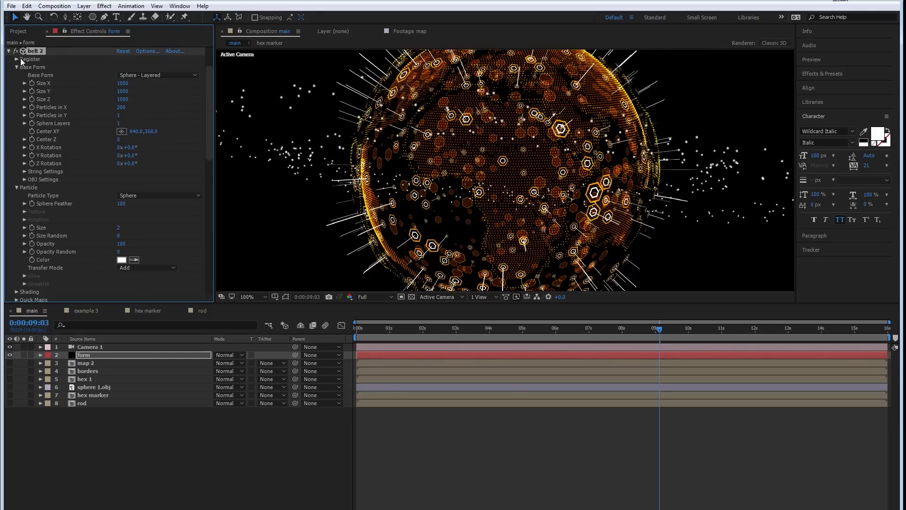
- Duplicate the belt 2 effect, set the new copy's Size X, Y and Z to 1300, and collapse it
{"action": "left_click", "coordinate": [8, 51]}
{"action": "key", "text": "ctrl+d"}
{"action": "left_click", "coordinate": [127, 84]}
{"action": "type", "text": "1300"}
{"action": "key", "text": "Return"}
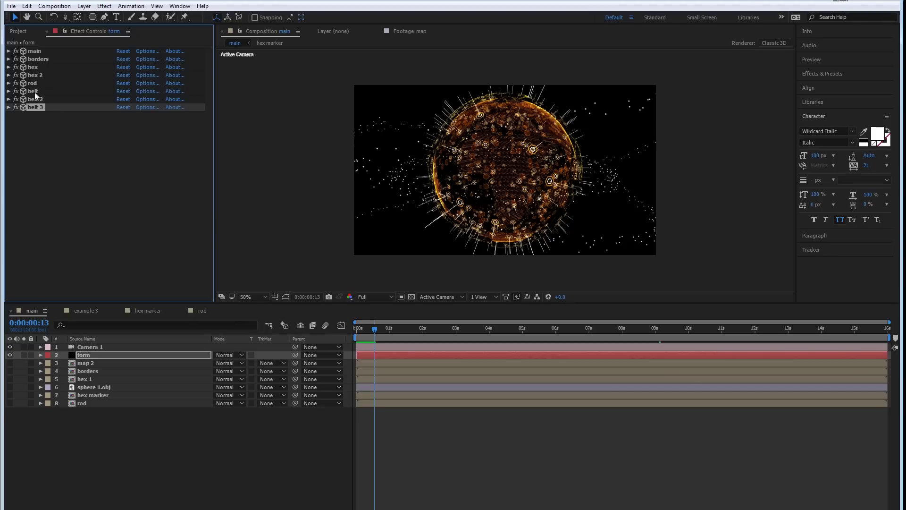
- Select all three belt effects, enlarge the composition view, and preview the rings around the globe at 100% zoom
{"action": "left_click", "coordinate": [35, 93], "text": "shift"}
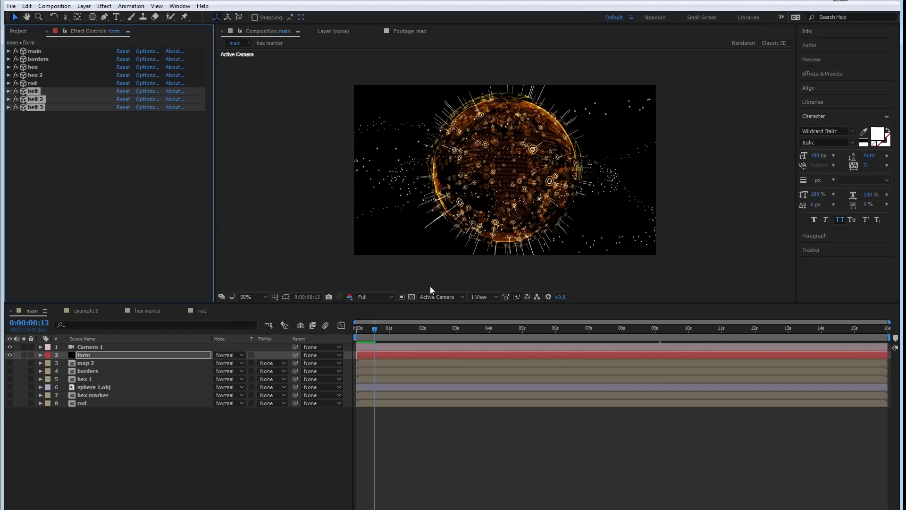
{"action": "left_click_drag", "start_coordinate": [421, 303], "coordinate": [434, 368]}
{"action": "key", "text": "space"}
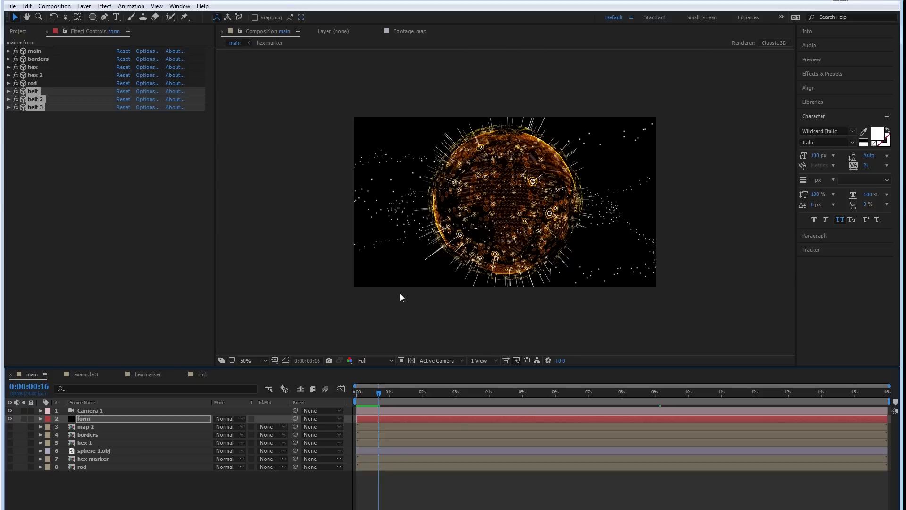
{"action": "key", "text": "slash"}
{"action": "key", "text": "space"}
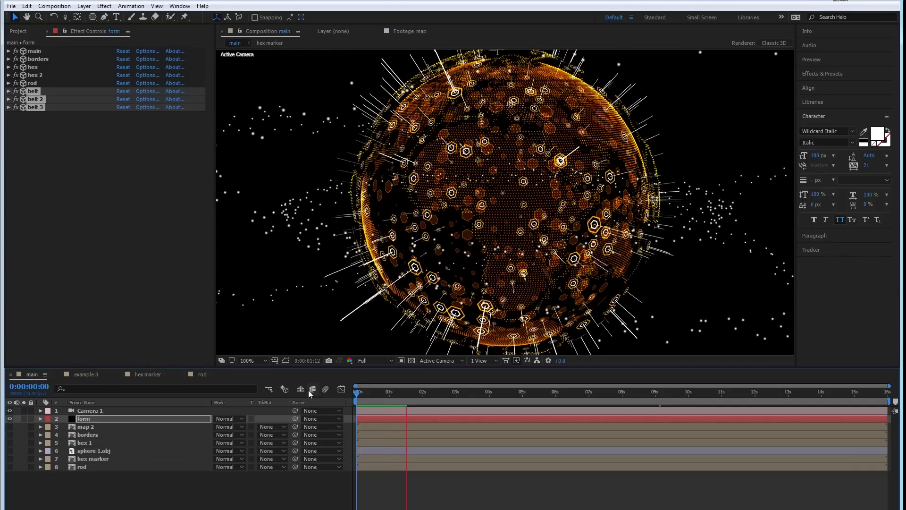
{"action": "key", "text": "space"}
- Duplicate the three belt effects and collapse the copies in the effect list
{"action": "left_click", "coordinate": [36, 108]}
{"action": "key", "text": "ctrl+d"}
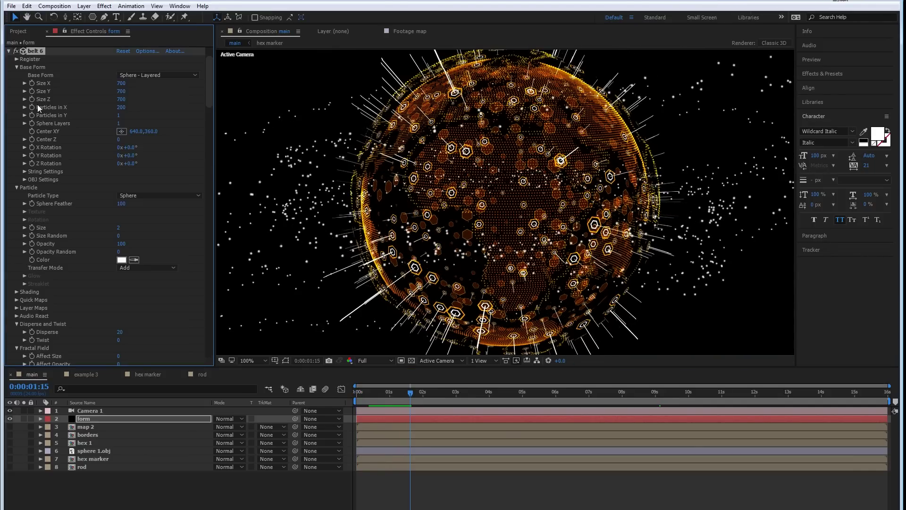
{"action": "scroll", "coordinate": [39, 191], "scroll_direction": "up", "scroll_amount": 2}
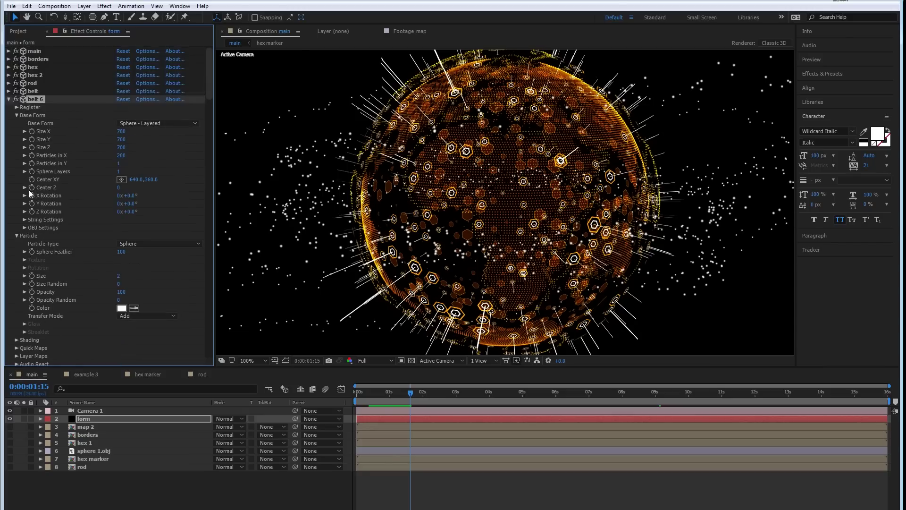
{"action": "left_click", "coordinate": [10, 100]}
{"action": "left_click", "coordinate": [73, 175]}
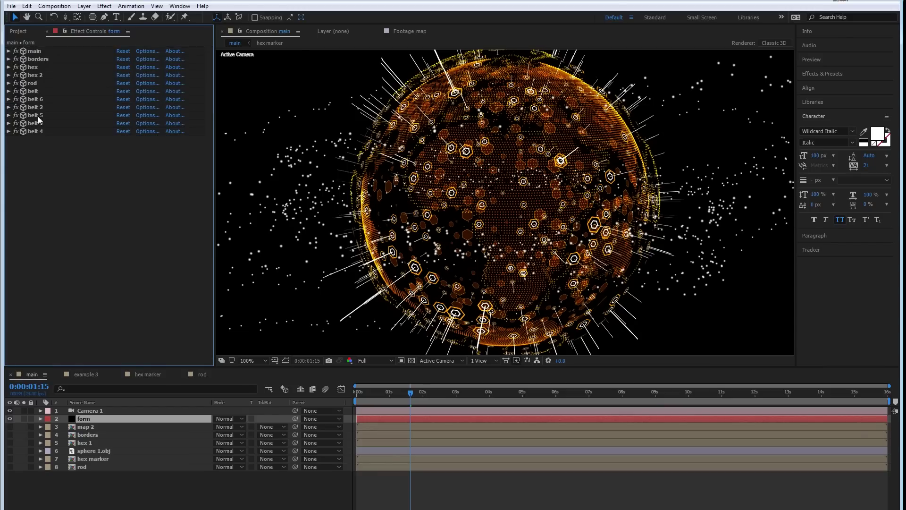
- Set the Size X, Y and Z of the belt 6 effect to 750, then collapse it
{"action": "left_click", "coordinate": [41, 92]}
{"action": "left_click", "coordinate": [38, 99]}
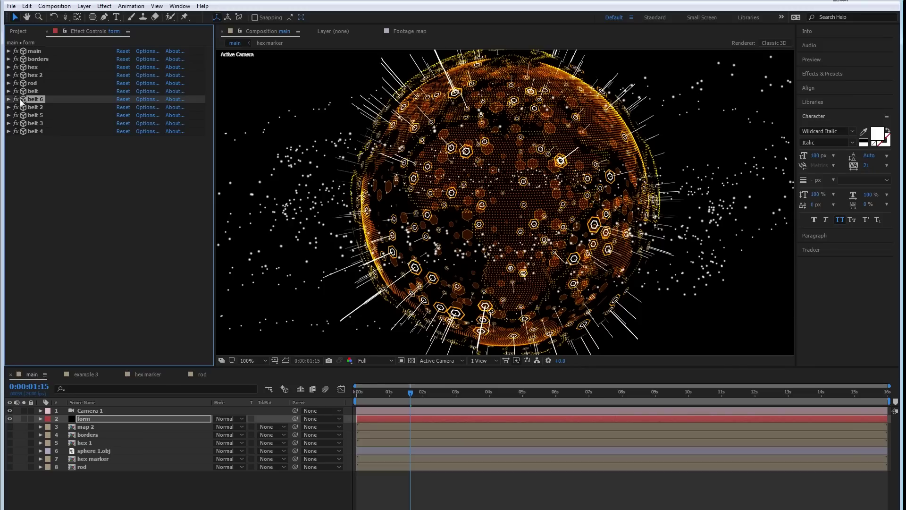
{"action": "left_click", "coordinate": [15, 100]}
{"action": "left_click", "coordinate": [15, 100]}
{"action": "left_click", "coordinate": [9, 99]}
{"action": "scroll", "coordinate": [13, 106], "scroll_direction": "down", "scroll_amount": 3}
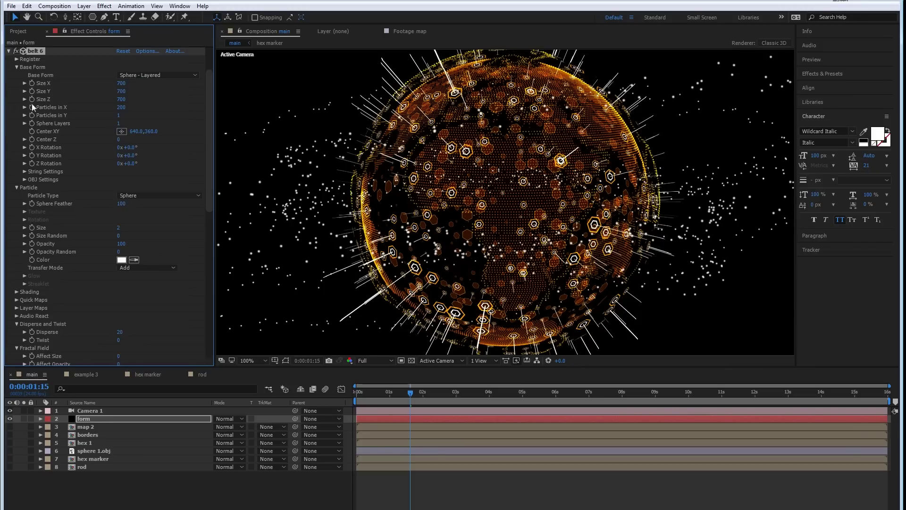
{"action": "left_click", "coordinate": [124, 84]}
{"action": "type", "text": "7"}
{"action": "double_click", "coordinate": [127, 84]}
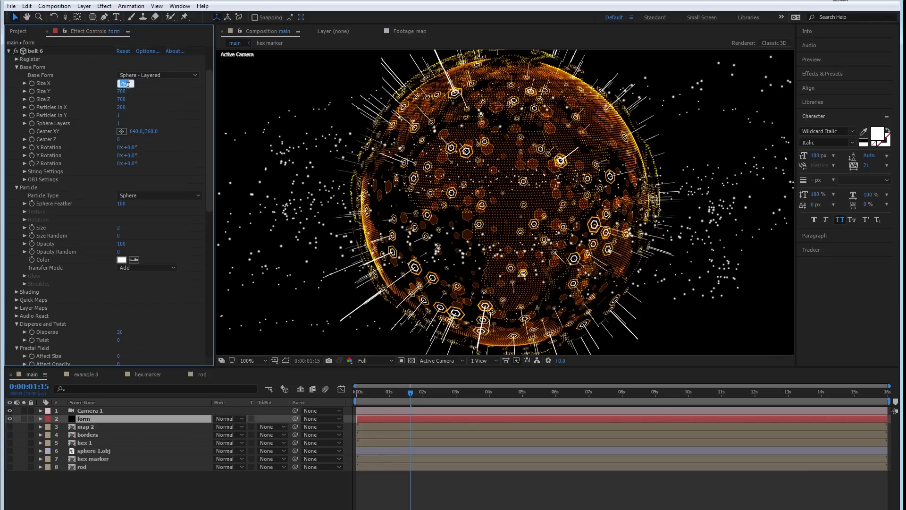
{"action": "left_click", "coordinate": [126, 92]}
{"action": "type", "text": "750"}
{"action": "key", "text": "Return"}
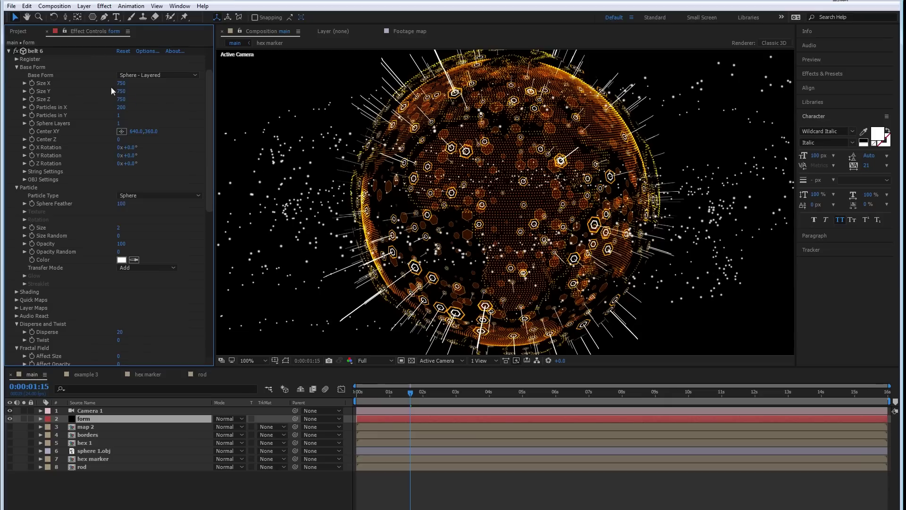
{"action": "left_click", "coordinate": [34, 51]}
{"action": "left_click", "coordinate": [8, 51]}
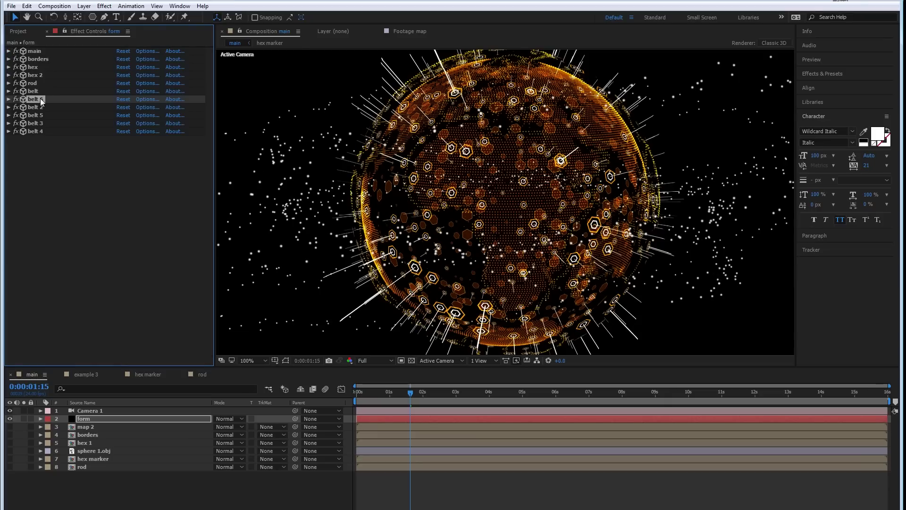
- Set the Size X, Y and Z of the belt 5 effect to 1050, then collapse it
{"action": "left_click", "coordinate": [41, 115]}
{"action": "left_click", "coordinate": [8, 115]}
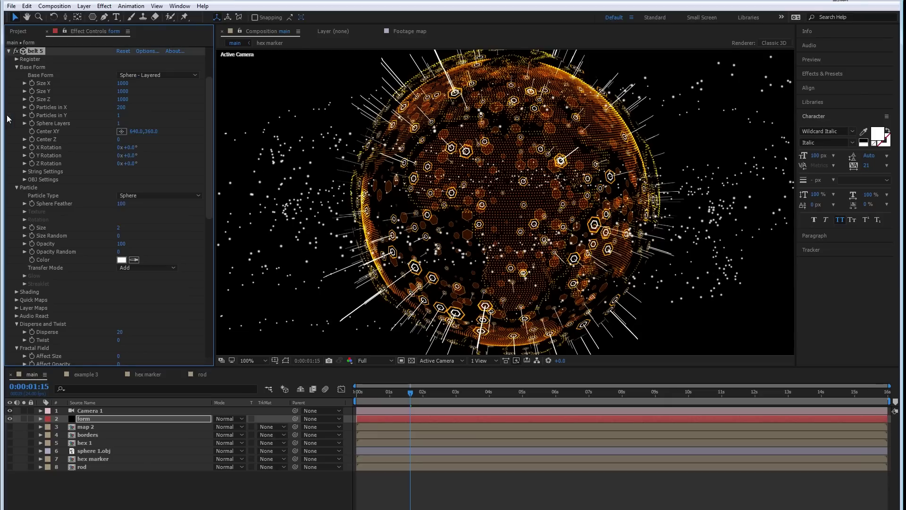
{"action": "left_click", "coordinate": [123, 83]}
{"action": "type", "text": "1050"}
{"action": "key", "text": "Return"}
{"action": "left_click", "coordinate": [123, 92]}
{"action": "type", "text": "1050"}
{"action": "left_click", "coordinate": [124, 100]}
{"action": "type", "text": "1050"}
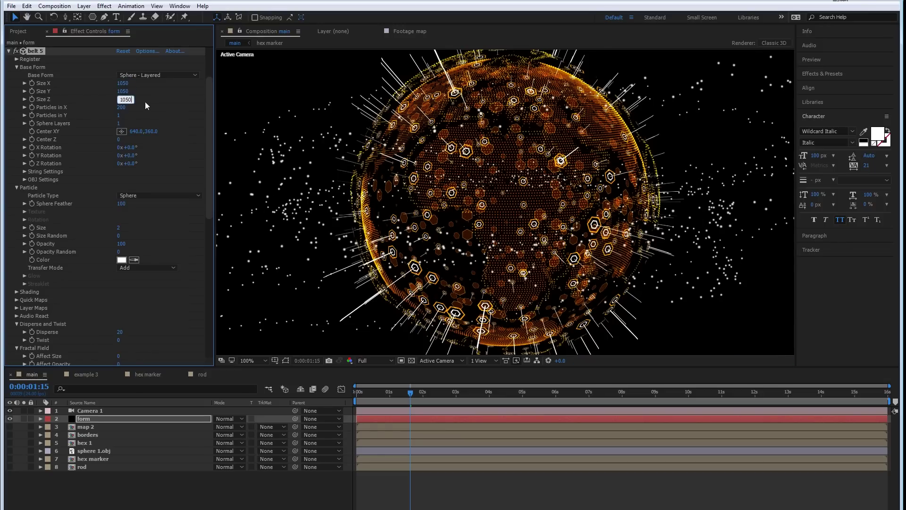
{"action": "key", "text": "Return"}
{"action": "left_click", "coordinate": [10, 52]}
- Set the Size X, Y and Z of the belt 3 effect to 1350
{"action": "left_click", "coordinate": [37, 123]}
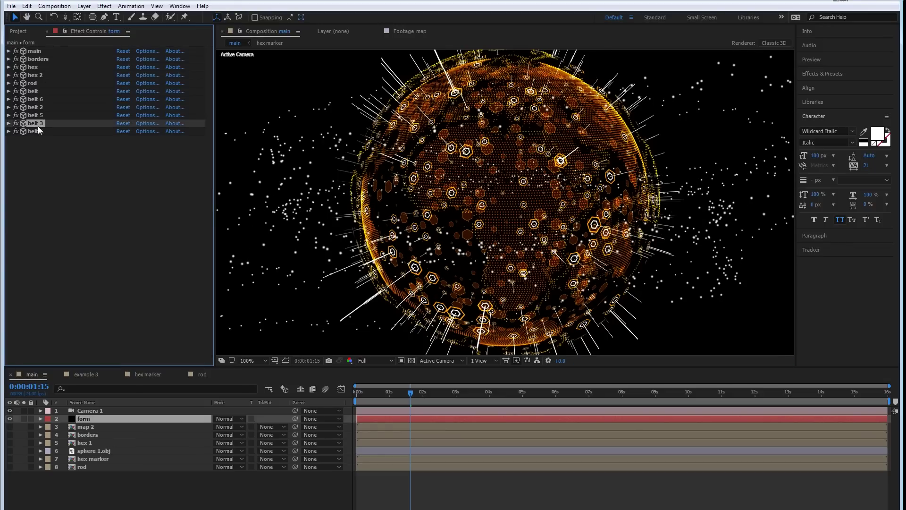
{"action": "left_click", "coordinate": [9, 123]}
{"action": "left_click", "coordinate": [124, 83]}
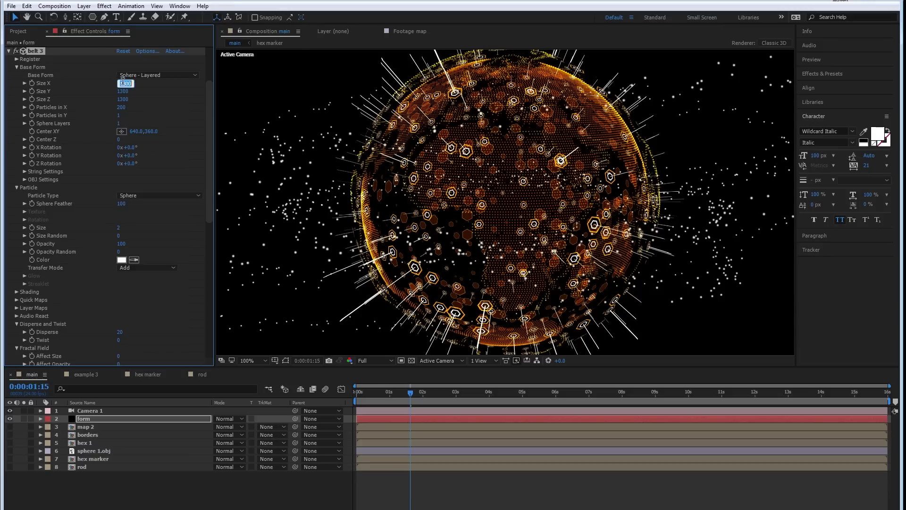
{"action": "type", "text": "135"}
{"action": "left_click", "coordinate": [130, 89]}
- Reveal the Camera Options of Camera 1 and turn Depth of Field on
{"action": "left_click", "coordinate": [95, 413]}
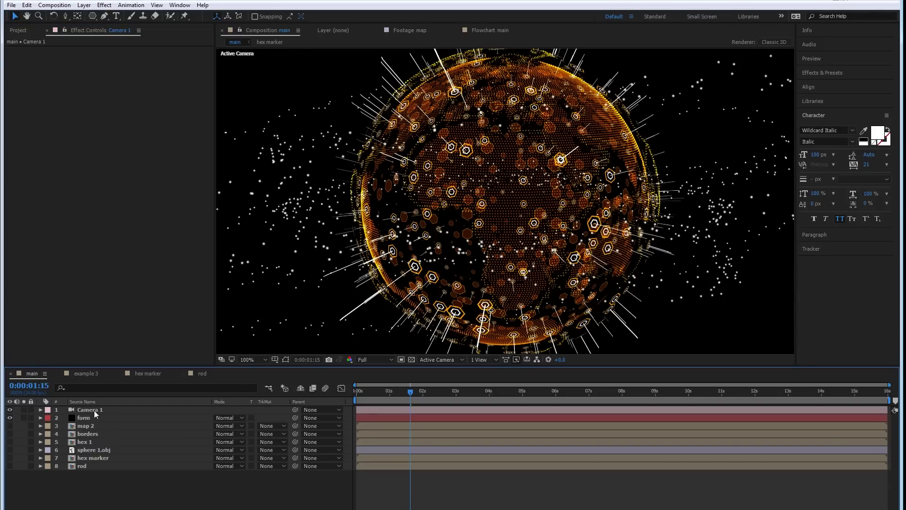
{"action": "key", "text": "a"}
{"action": "key", "text": "a"}
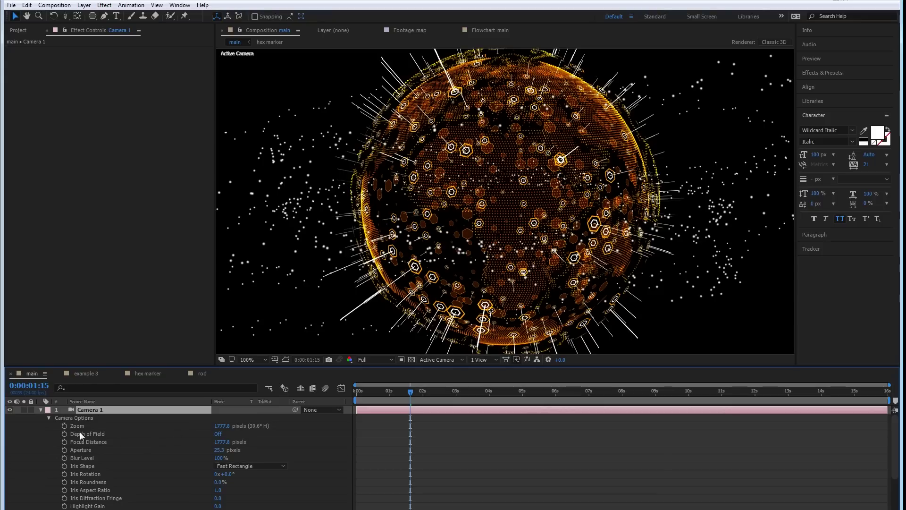
{"action": "left_click", "coordinate": [215, 433]}
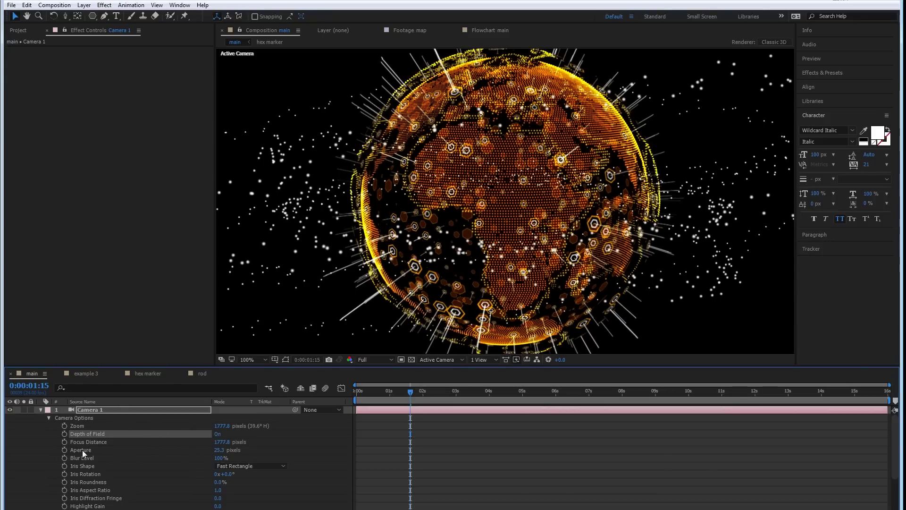
- Set the camera's Aperture to 50 pixels and its Blur Level to 200%
{"action": "left_click", "coordinate": [221, 450]}
{"action": "type", "text": "50"}
{"action": "key", "text": "Return"}
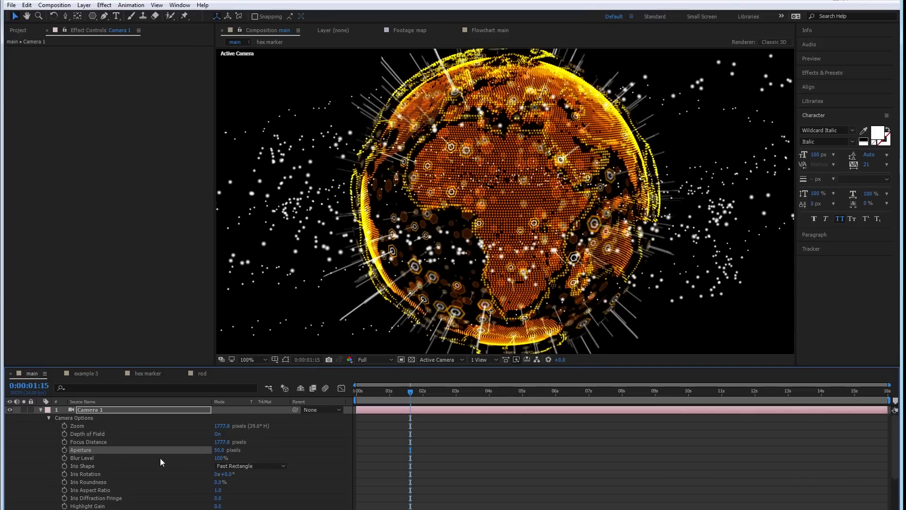
{"action": "left_click", "coordinate": [219, 457]}
{"action": "type", "text": "200"}
{"action": "key", "text": "Return"}
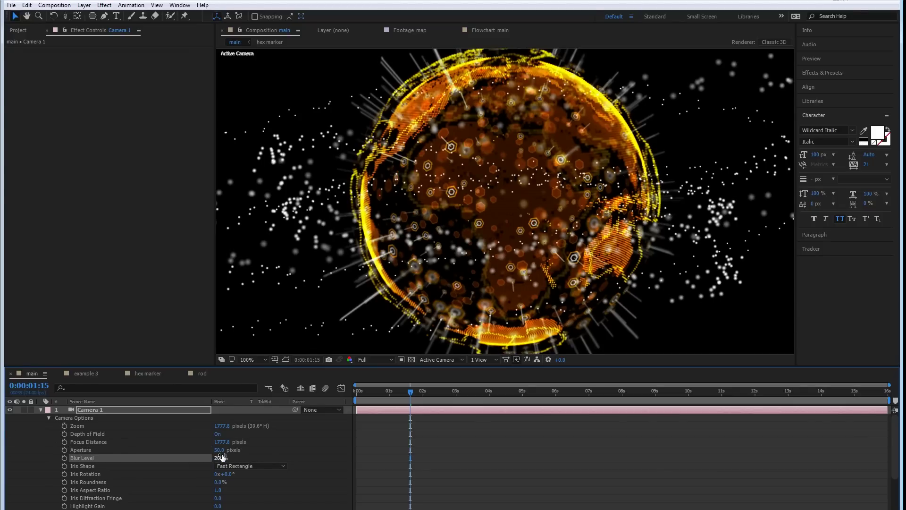
- Adjust the camera's Focus Distance, trying 1000 pixels first and settling on 1100 pixels
{"action": "left_click", "coordinate": [222, 441]}
{"action": "type", "text": "1000"}
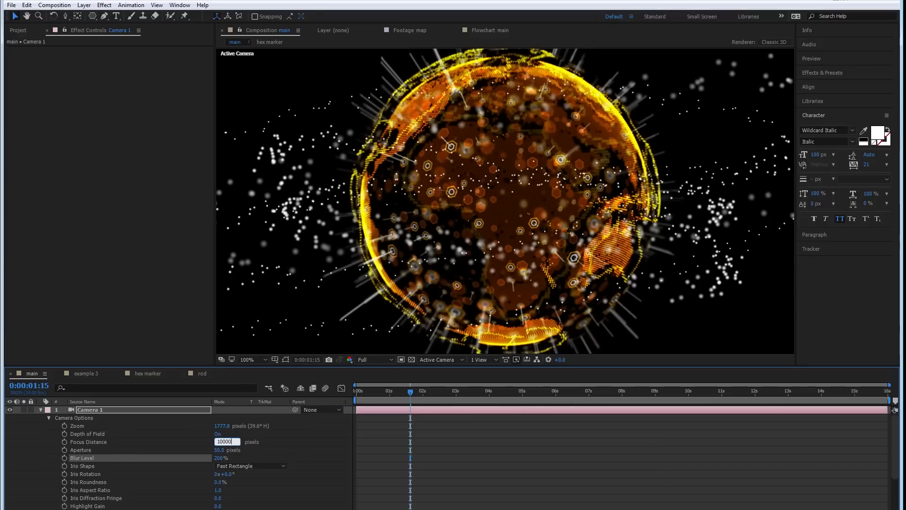
{"action": "key", "text": "Return"}
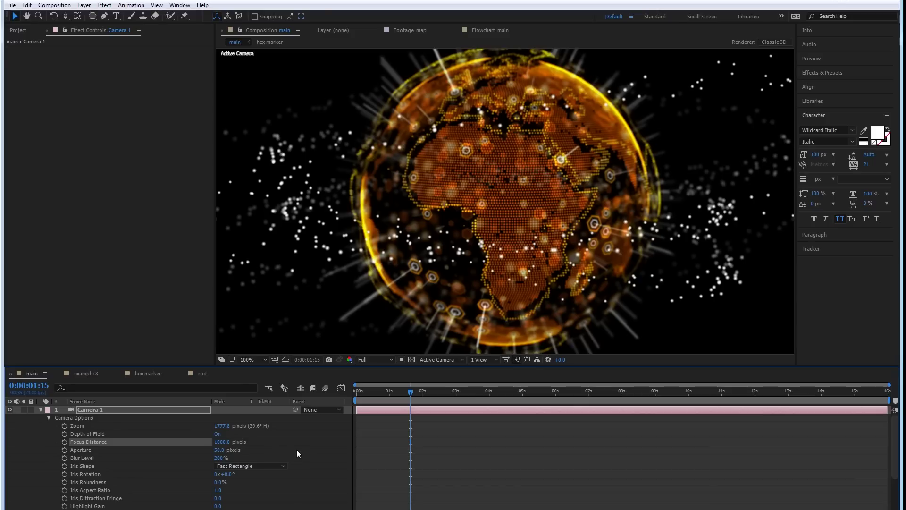
{"action": "left_click_drag", "start_coordinate": [228, 443], "coordinate": [275, 445]}
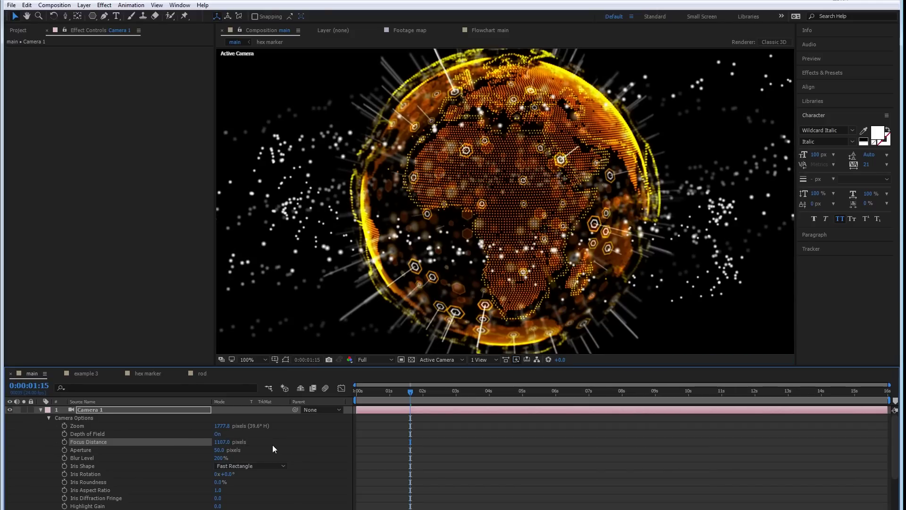
{"action": "left_click", "coordinate": [228, 443]}
{"action": "type", "text": "1100"}
{"action": "key", "text": "Return"}
- Compare the globe with Depth of Field off and on, leave it on, and collapse the camera's properties
{"action": "left_click", "coordinate": [217, 434]}
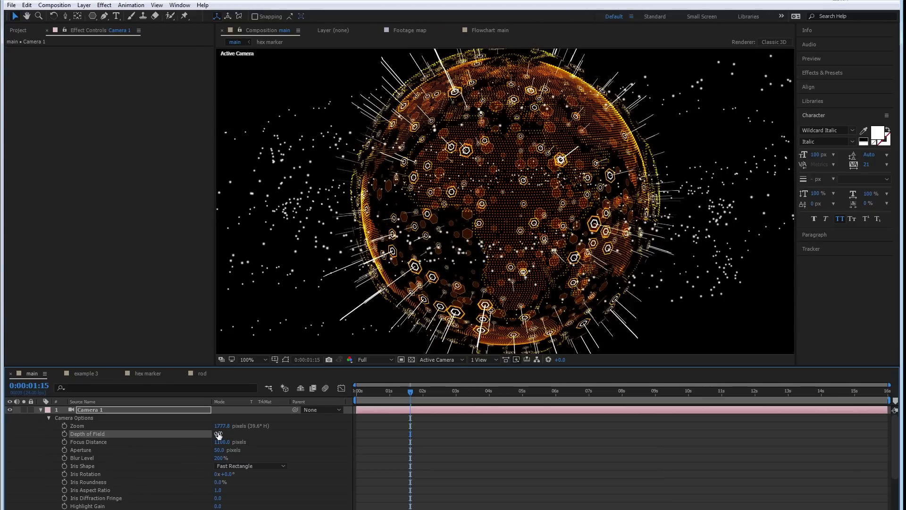
{"action": "left_click", "coordinate": [217, 434]}
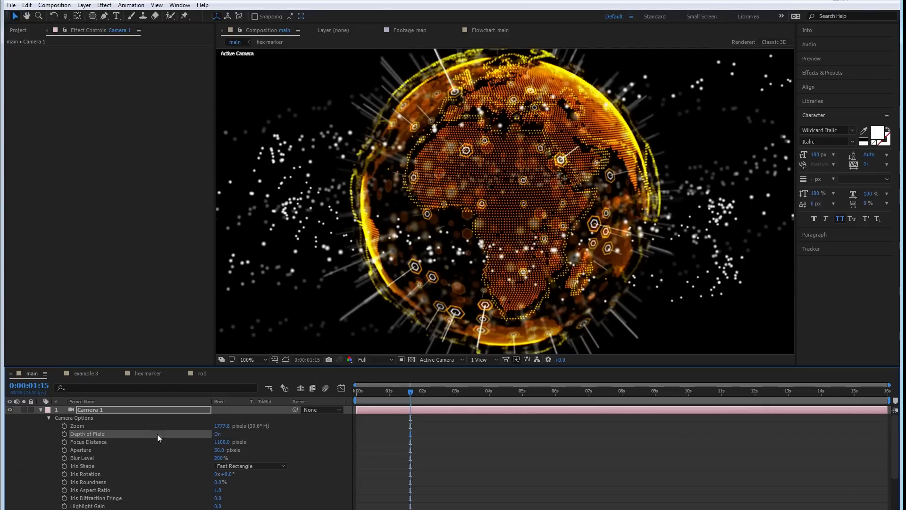
{"action": "left_click", "coordinate": [40, 409]}
- Set the particle Size of the form layer's main effect to 1, then return from the example 3 composition to the form layer in main
{"action": "left_click", "coordinate": [92, 419]}
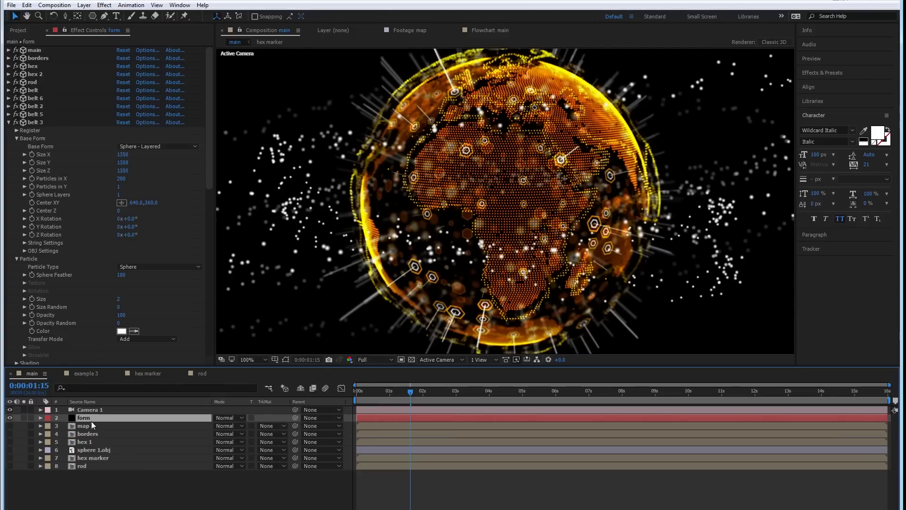
{"action": "left_click", "coordinate": [31, 50]}
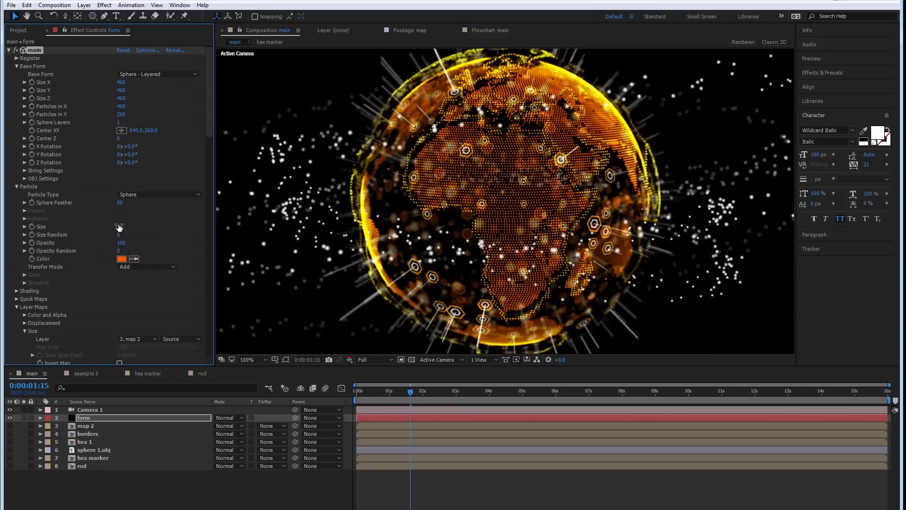
{"action": "type", "text": "1"}
{"action": "key", "text": "Return"}
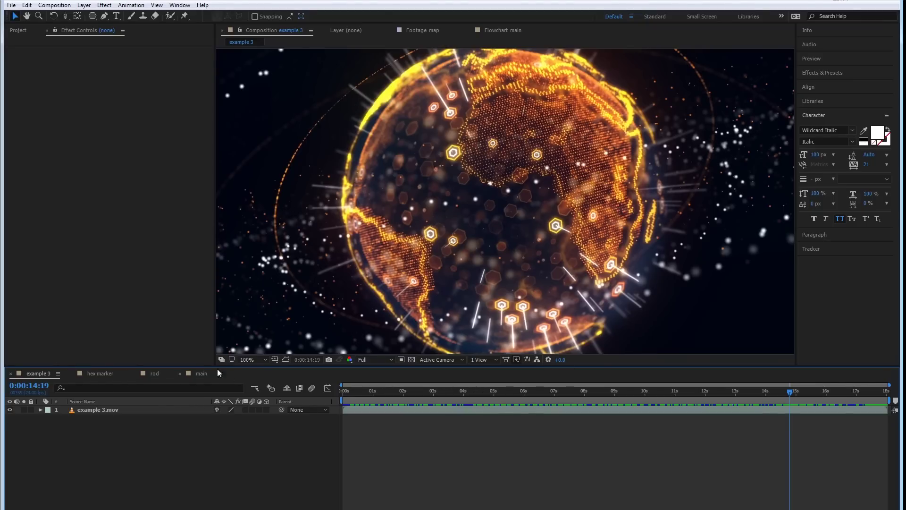
{"action": "left_click", "coordinate": [202, 373]}
{"action": "left_click", "coordinate": [80, 418]}
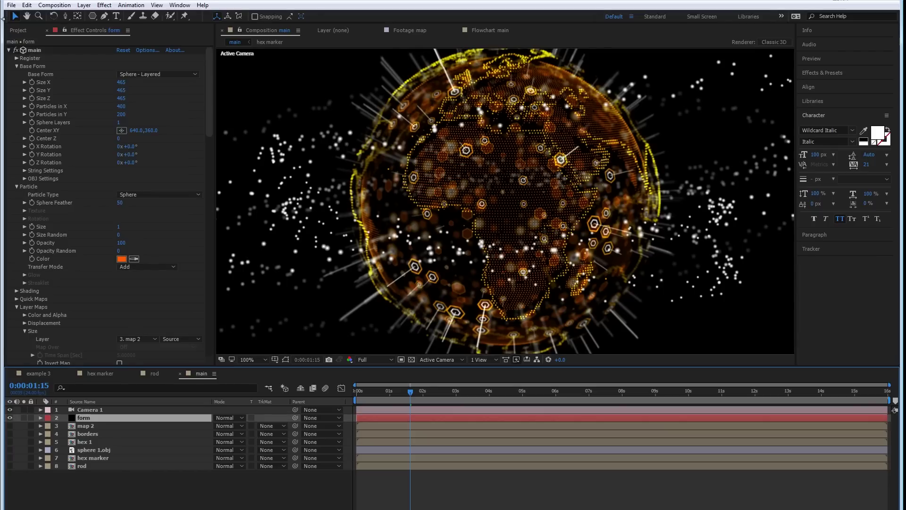
- Duplicate the belt 4 effect on the form layer and rename the copy "orange belt"
{"action": "left_click", "coordinate": [9, 50]}
{"action": "left_click", "coordinate": [8, 122]}
{"action": "left_click", "coordinate": [8, 122]}
{"action": "left_click", "coordinate": [36, 131]}
{"action": "left_click", "coordinate": [9, 50]}
{"action": "key", "text": "Return"}
{"action": "type", "text": "orange belt"}
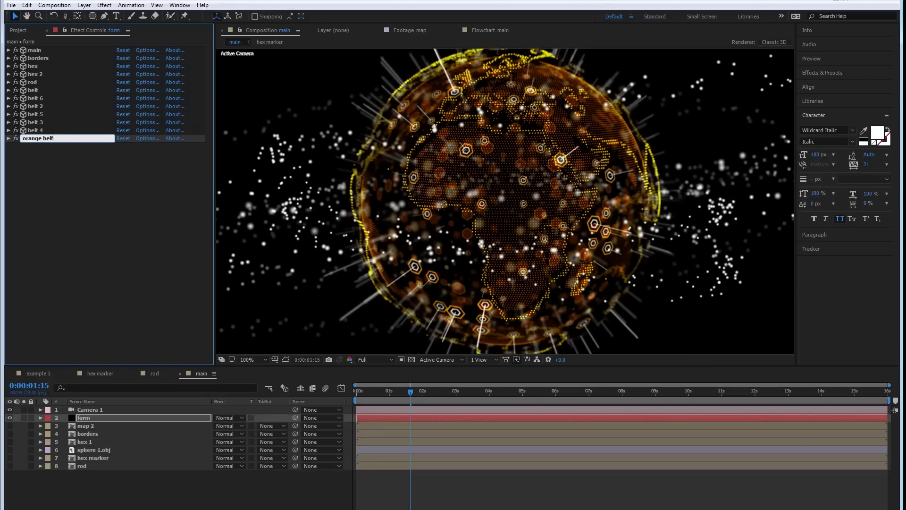
{"action": "key", "text": "Return"}
- Set the orange belt's Size X, Y and Z to 700 and its Particles in X to 1500
{"action": "left_click", "coordinate": [9, 139]}
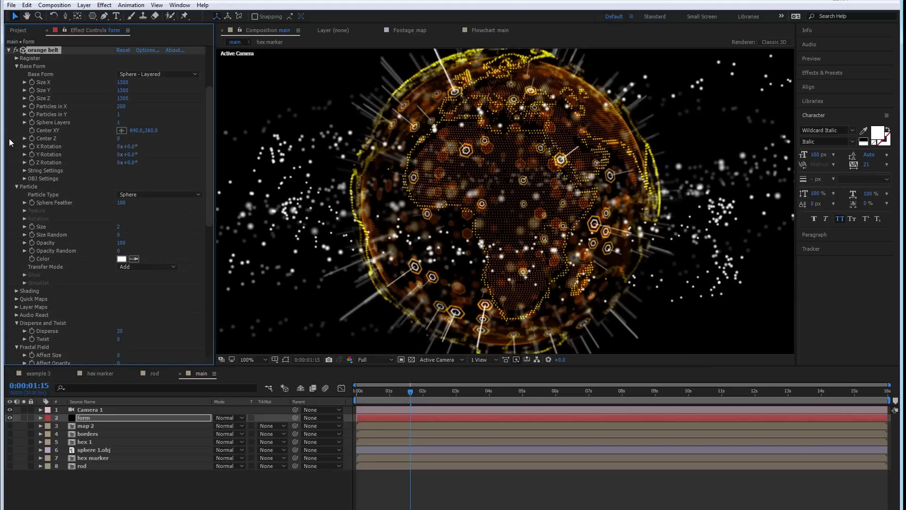
{"action": "left_click", "coordinate": [122, 83]}
{"action": "type", "text": "700"}
{"action": "key", "text": "Return"}
{"action": "left_click", "coordinate": [123, 83]}
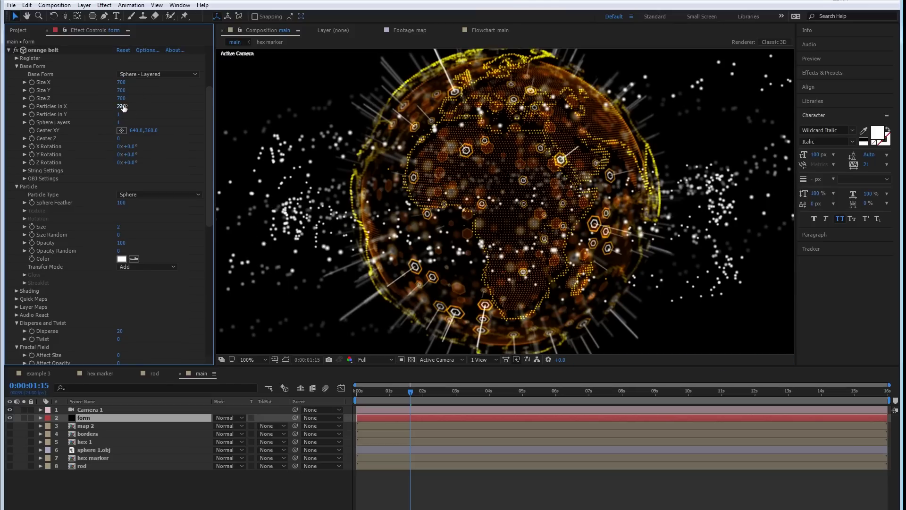
{"action": "left_click", "coordinate": [124, 106]}
{"action": "type", "text": "1500"}
{"action": "key", "text": "Return"}
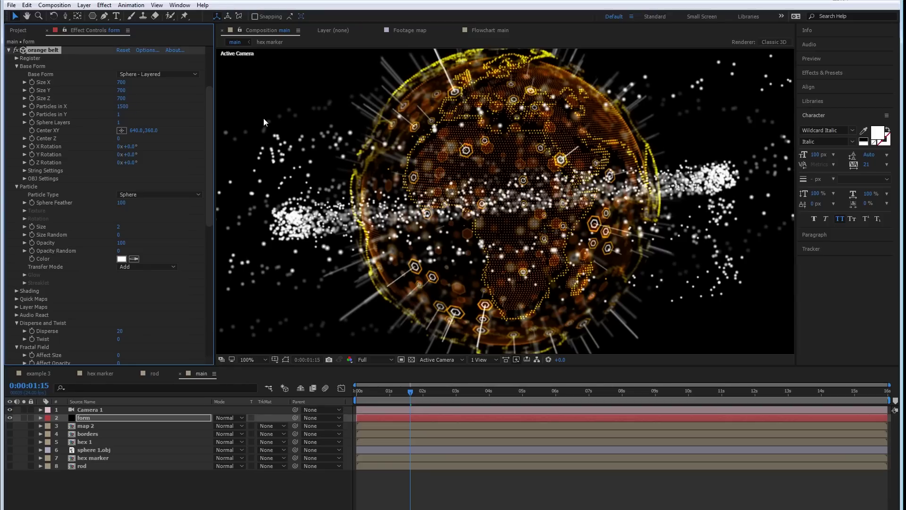
- Change the orange belt's particle color from white to a saturated orange
{"action": "left_click", "coordinate": [122, 260]}
{"action": "left_click", "coordinate": [500, 470]}
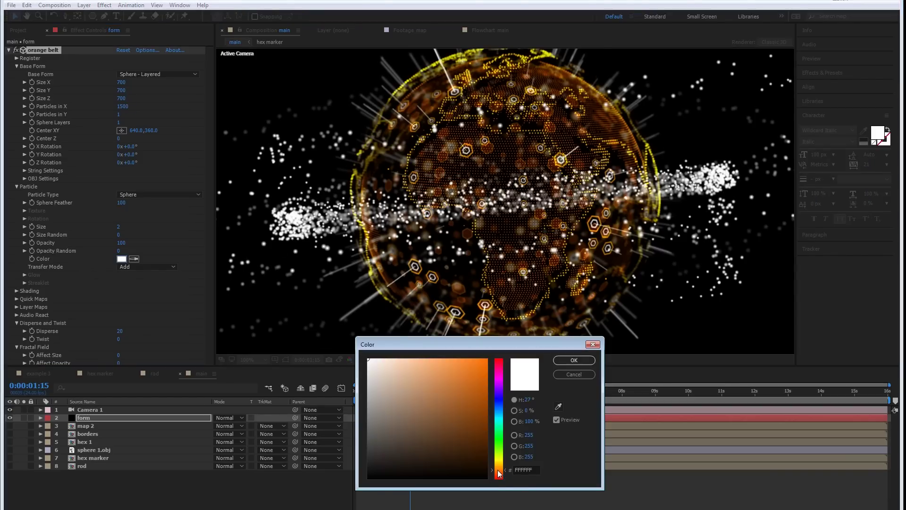
{"action": "left_click", "coordinate": [485, 362]}
{"action": "left_click", "coordinate": [574, 361]}
- Set the orange belt's particle Size to 1 and Size Random to 100
{"action": "scroll", "coordinate": [119, 211], "scroll_direction": "down", "scroll_amount": 1}
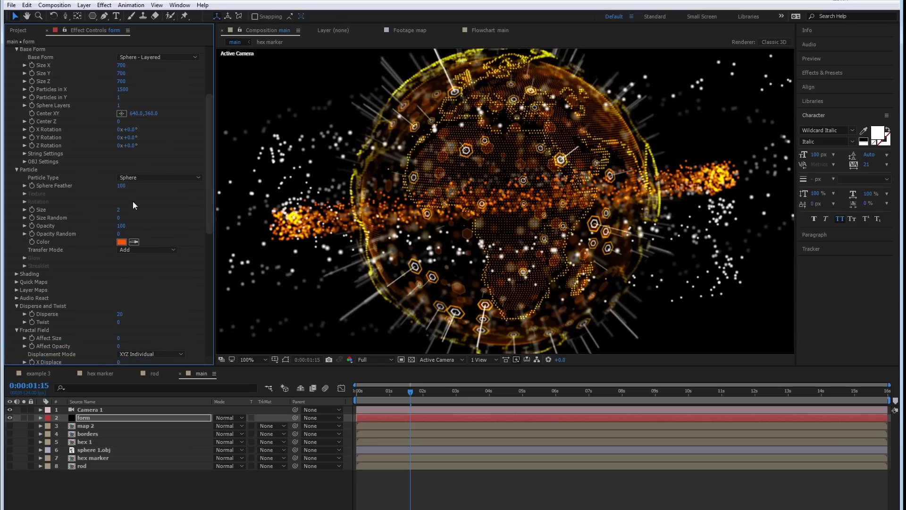
{"action": "left_click", "coordinate": [119, 211]}
{"action": "type", "text": "1"}
{"action": "key", "text": "Return"}
{"action": "left_click", "coordinate": [119, 218]}
{"action": "type", "text": "100"}
{"action": "key", "text": "Return"}
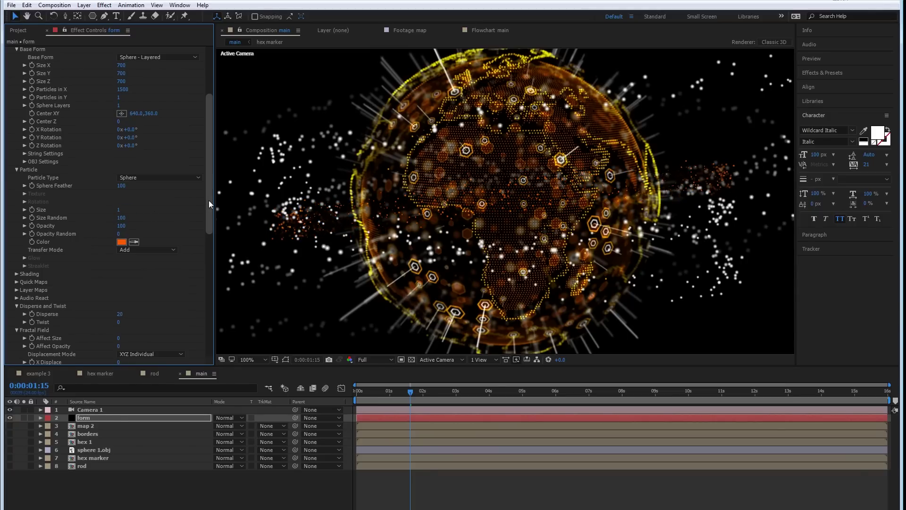
- Turn the orange belt into a clean ring by setting Disperse to 0 and the Fractal Field's Y Displace to 0
{"action": "scroll", "coordinate": [203, 194], "scroll_direction": "up", "scroll_amount": 1}
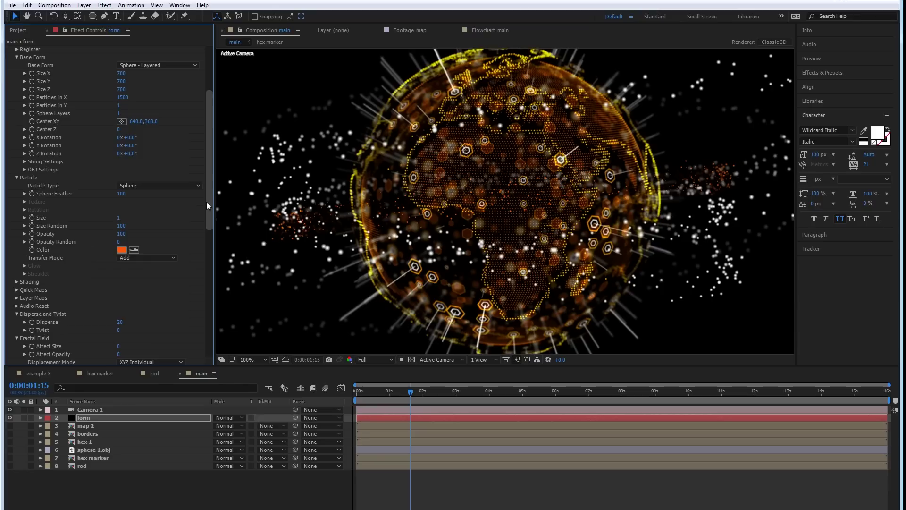
{"action": "left_click_drag", "start_coordinate": [209, 205], "coordinate": [211, 246]}
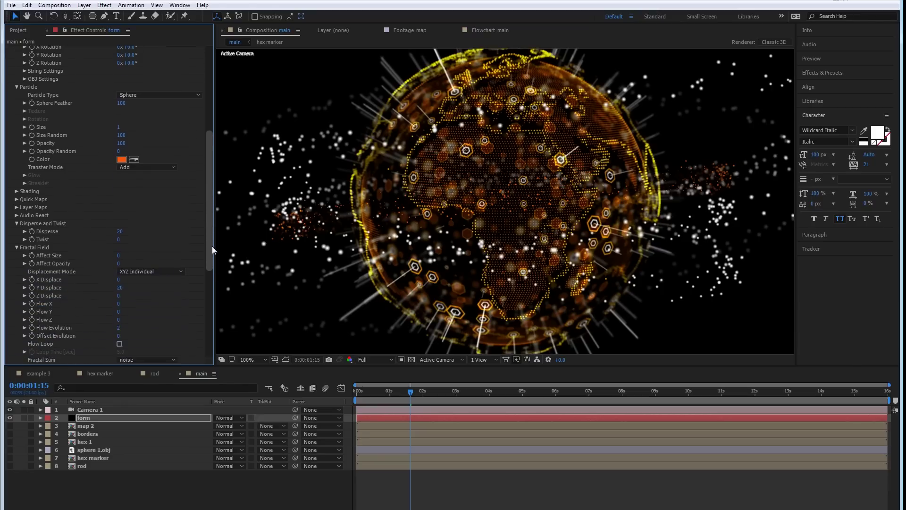
{"action": "left_click", "coordinate": [120, 228]}
{"action": "type", "text": "0"}
{"action": "key", "text": "Return"}
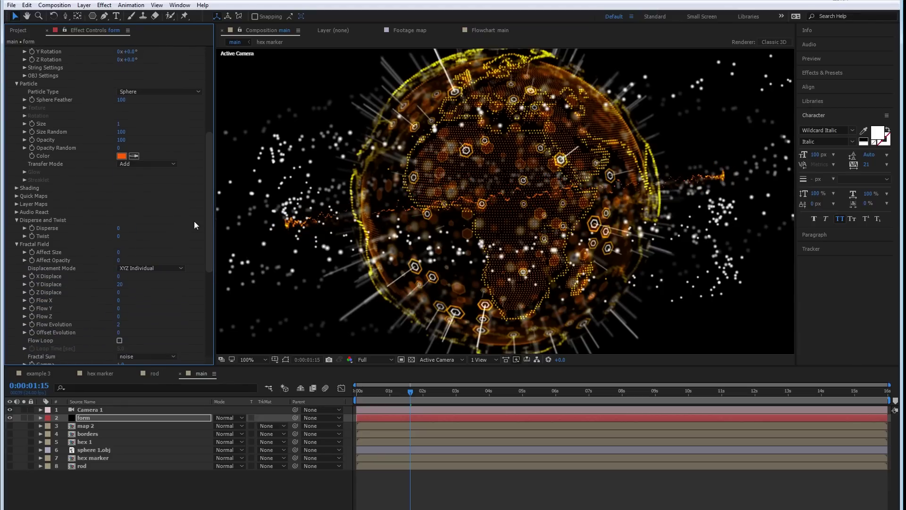
{"action": "left_click_drag", "start_coordinate": [208, 204], "coordinate": [209, 230]}
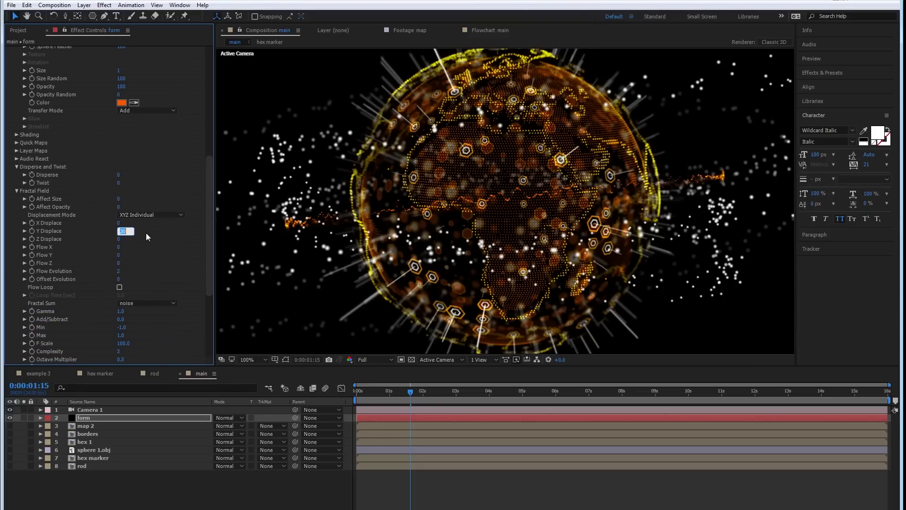
{"action": "type", "text": "0"}
{"action": "key", "text": "Return"}
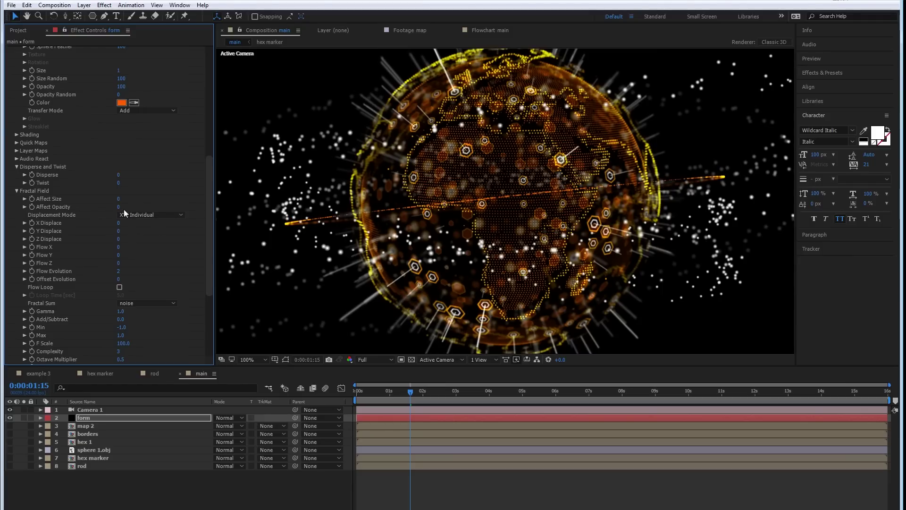
- Duplicate the orange belt effect to create a second orange ring
{"action": "left_click_drag", "start_coordinate": [208, 174], "coordinate": [203, 65]}
{"action": "left_click", "coordinate": [8, 138]}
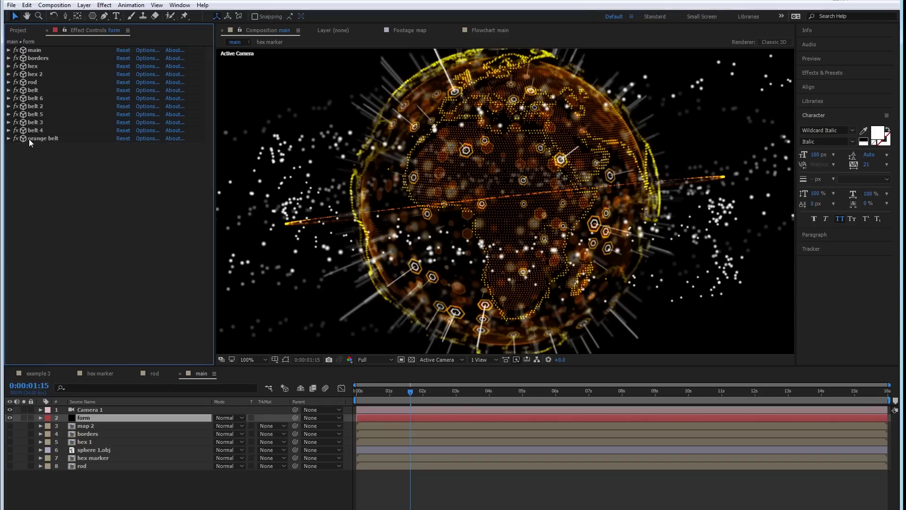
{"action": "left_click", "coordinate": [29, 139]}
{"action": "key", "text": "ctrl+d"}
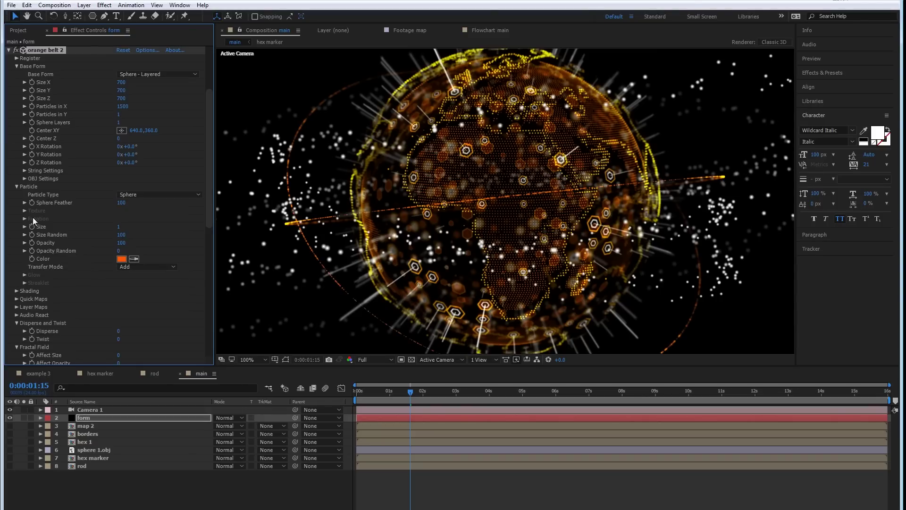
- Set the Size X, Y and Z of orange belt 2 to 1000
{"action": "left_click", "coordinate": [123, 82]}
{"action": "type", "text": "1000"}
{"action": "key", "text": "Return"}
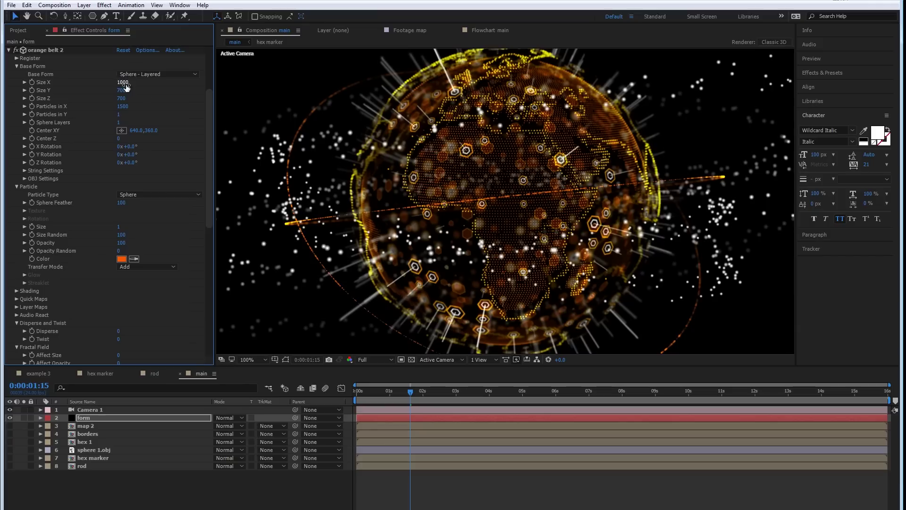
{"action": "left_click", "coordinate": [124, 90]}
{"action": "type", "text": "1000"}
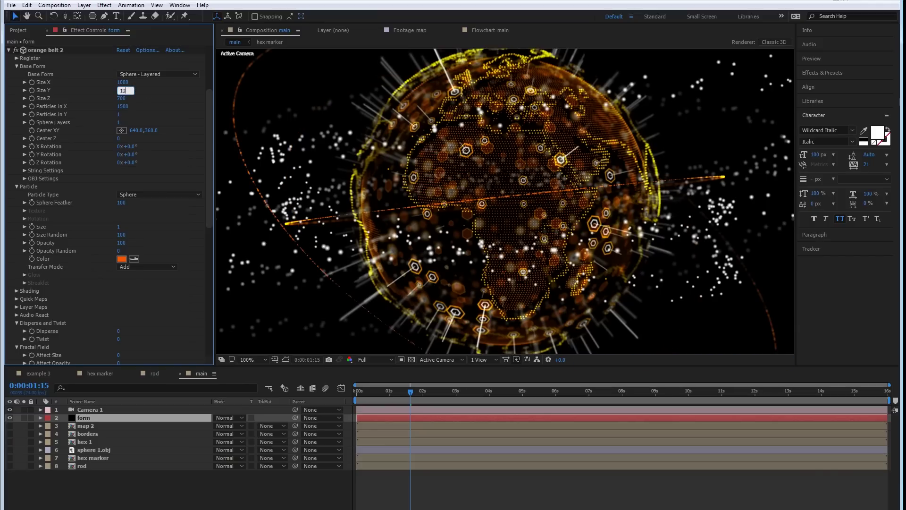
{"action": "left_click", "coordinate": [121, 100]}
{"action": "type", "text": "100"}
{"action": "key", "text": "Return"}
- Duplicate orange belt 2 and set the copy's Size X, Y and Z to 1300
{"action": "left_click", "coordinate": [27, 52]}
{"action": "left_click", "coordinate": [8, 50]}
{"action": "key", "text": "ctrl+d"}
{"action": "left_click", "coordinate": [125, 82]}
{"action": "type", "text": "1300"}
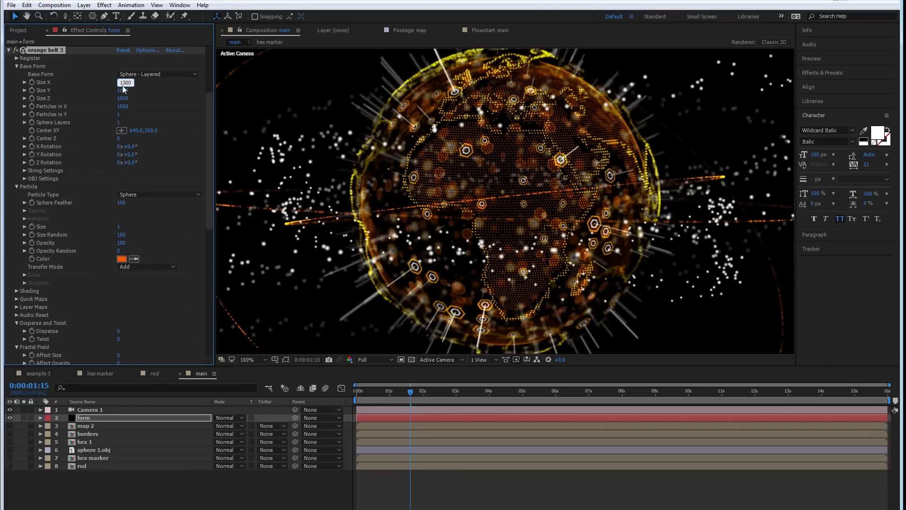
{"action": "key", "text": "Return"}
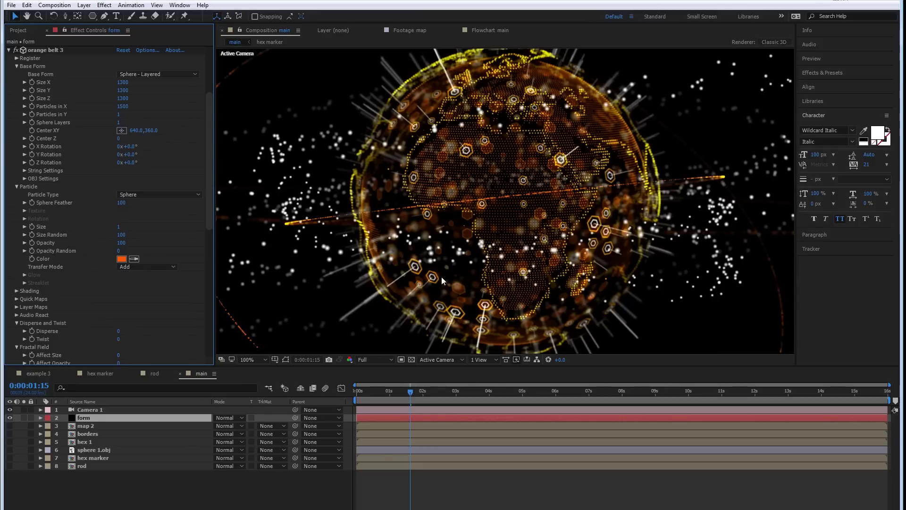
- Check the orange rings in the full frame at about 8 seconds and at the start of the composition
{"action": "key", "text": "comma"}
{"action": "key", "text": "comma"}
{"action": "left_click", "coordinate": [626, 391]}
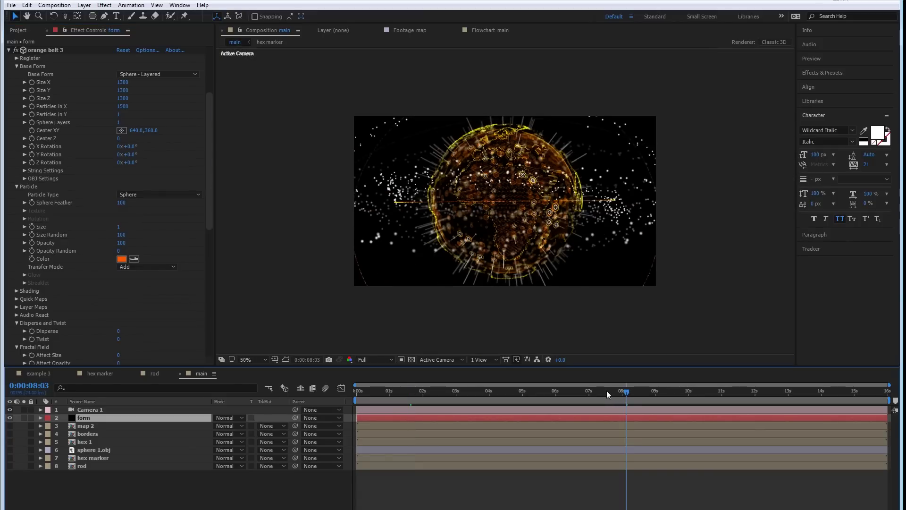
{"action": "left_click_drag", "start_coordinate": [415, 398], "coordinate": [356, 396]}
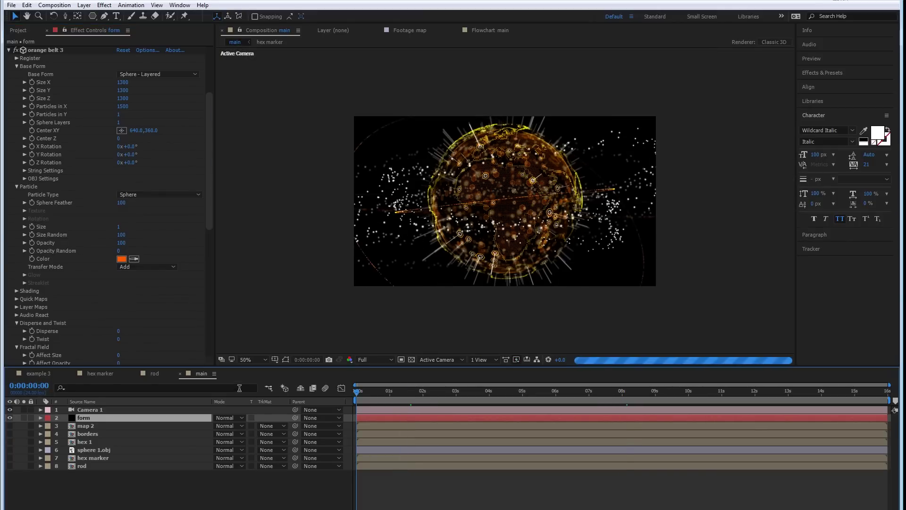
- Duplicate the three orange belt effects together and keep the copies below the originals in the effect stack
{"action": "scroll", "coordinate": [33, 156], "scroll_direction": "up", "scroll_amount": 1}
{"action": "left_click", "coordinate": [40, 72]}
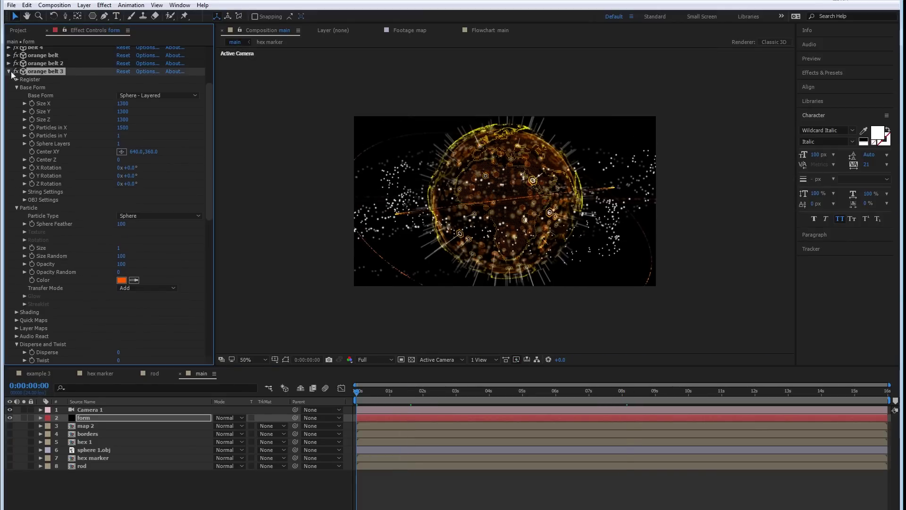
{"action": "left_click", "coordinate": [9, 71]}
{"action": "left_click", "coordinate": [46, 137]}
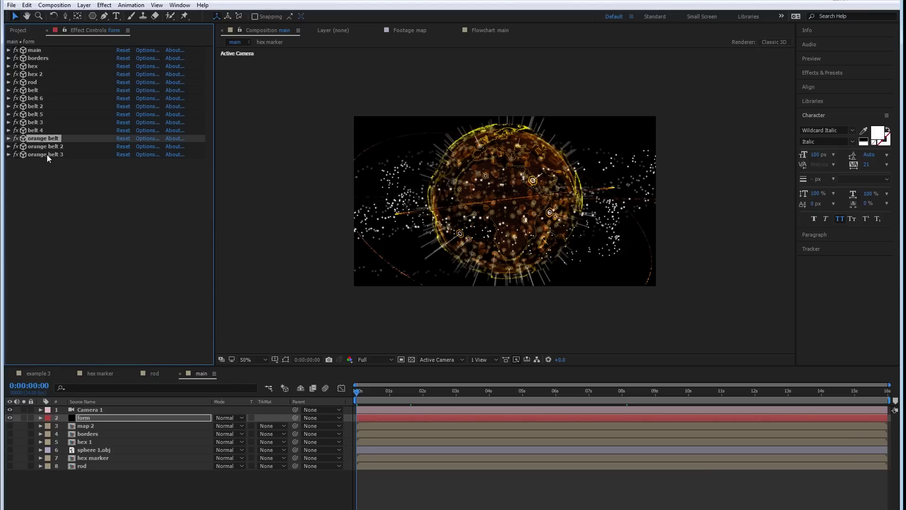
{"action": "left_click", "coordinate": [47, 154], "text": "shift"}
{"action": "key", "text": "ctrl+d"}
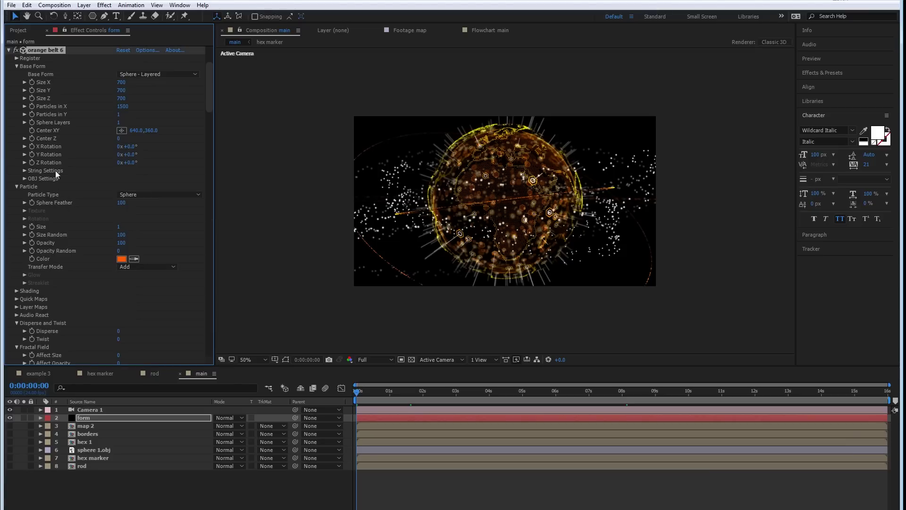
{"action": "left_click", "coordinate": [9, 50]}
{"action": "left_click_drag", "start_coordinate": [47, 147], "coordinate": [47, 181]}
{"action": "left_click", "coordinate": [31, 185]}
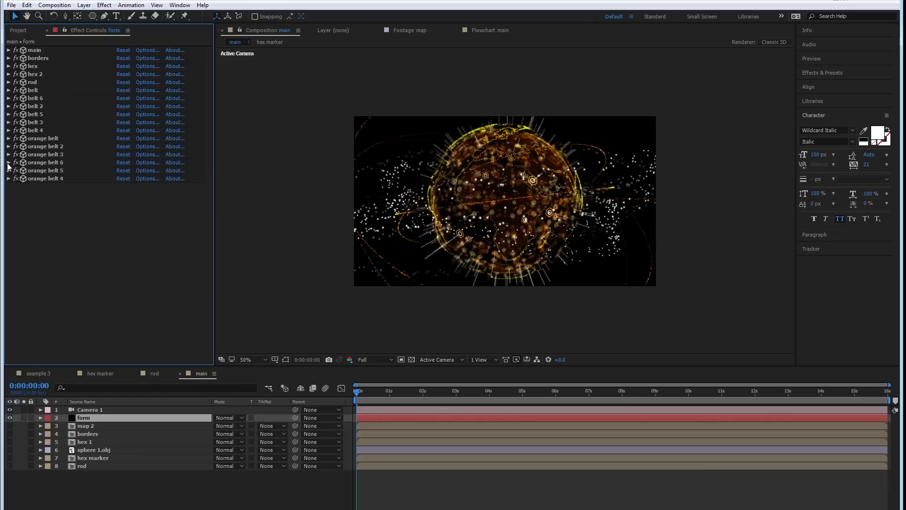
- Set the Disperse of orange belt 6, trying 100 first and settling on 50, and collapse the effect
{"action": "left_click", "coordinate": [9, 162]}
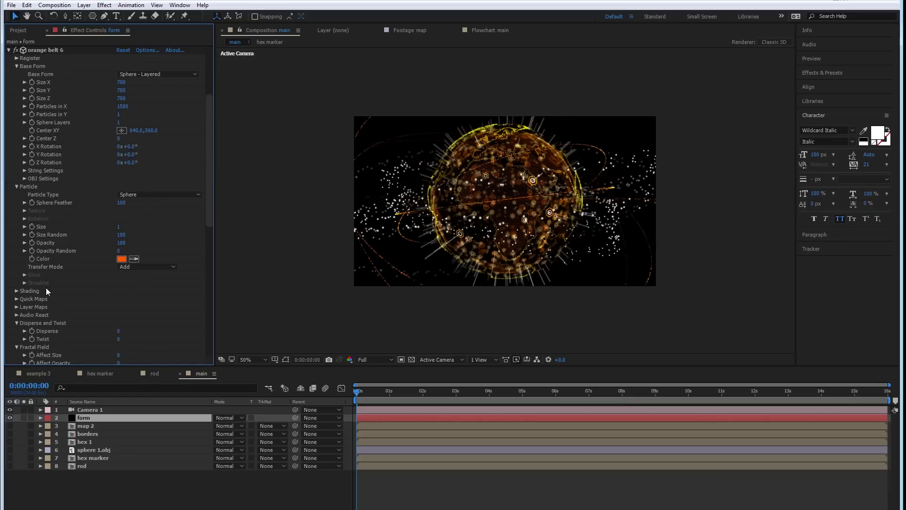
{"action": "left_click", "coordinate": [118, 332]}
{"action": "type", "text": "100"}
{"action": "key", "text": "Return"}
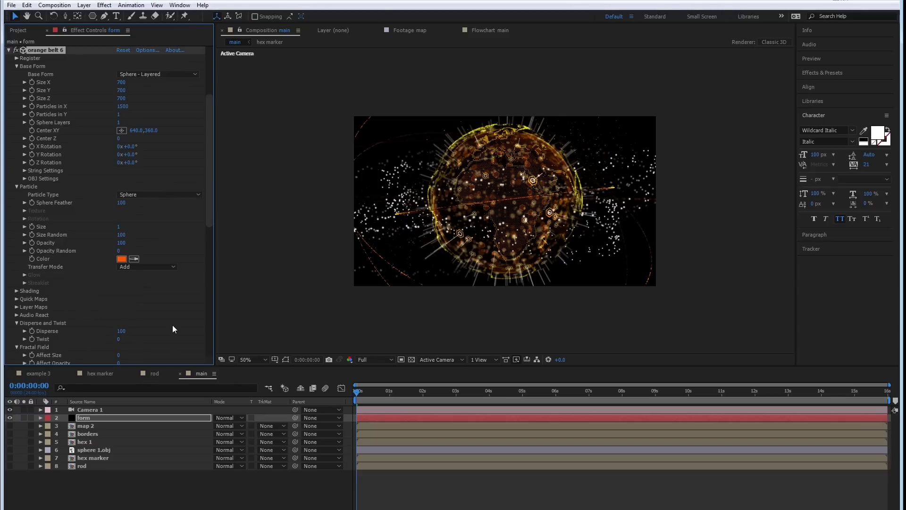
{"action": "left_click", "coordinate": [121, 332]}
{"action": "type", "text": "50"}
{"action": "key", "text": "Return"}
{"action": "left_click", "coordinate": [8, 49], "text": "ctrl"}
- Adjust the Disperse value of orange belt 5 and collapse the effect
{"action": "left_click", "coordinate": [41, 171]}
{"action": "left_click", "coordinate": [8, 171]}
{"action": "left_click", "coordinate": [119, 331]}
{"action": "key", "text": "Return"}
{"action": "left_click", "coordinate": [9, 50]}
- Set the Disperse of orange belt 4 to 50
{"action": "left_click", "coordinate": [43, 178]}
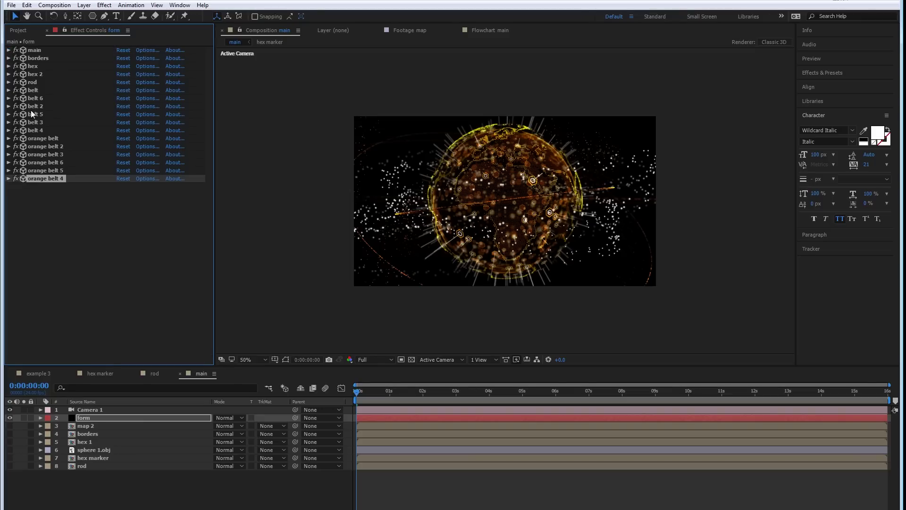
{"action": "left_click", "coordinate": [8, 178]}
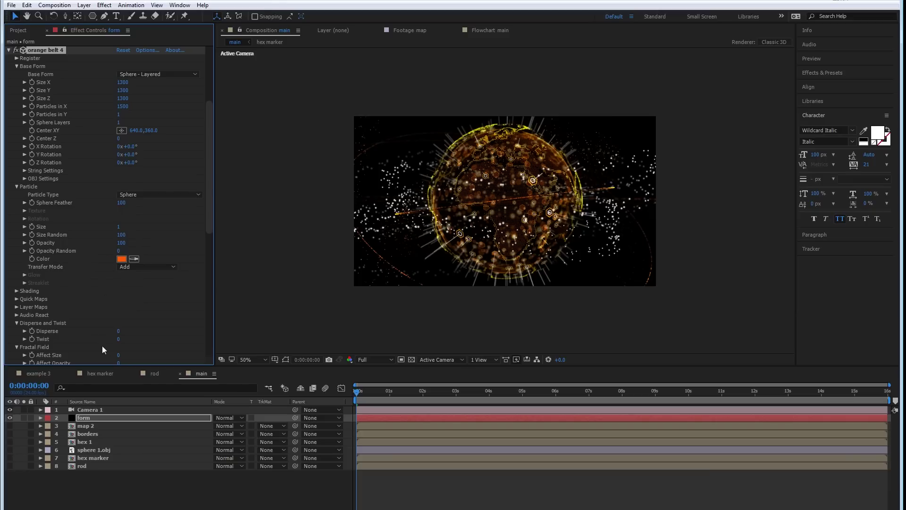
{"action": "left_click", "coordinate": [122, 331]}
{"action": "type", "text": "50"}
- Inspect the dispersed orange belts up close at about 5 and 9 seconds
{"action": "scroll", "coordinate": [416, 282], "scroll_direction": "down", "scroll_amount": 1}
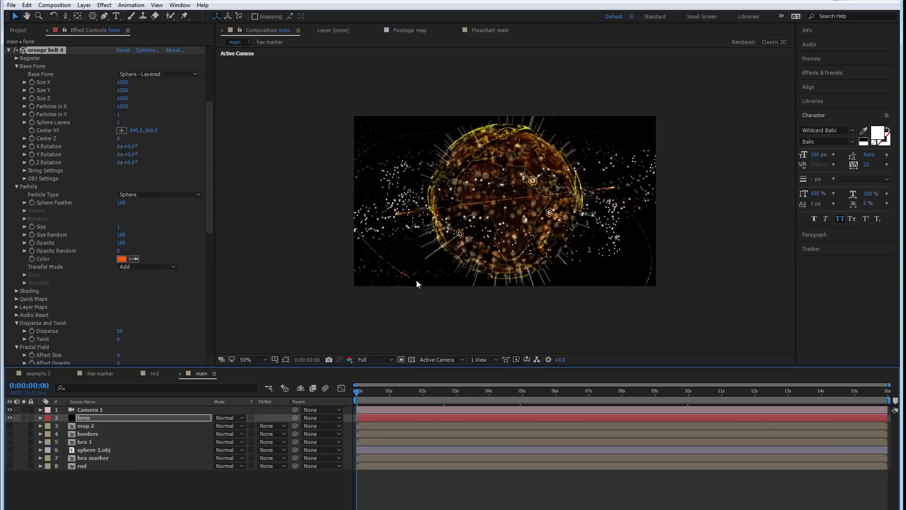
{"action": "scroll", "coordinate": [416, 282], "scroll_direction": "up", "scroll_amount": 1}
{"action": "scroll", "coordinate": [416, 282], "scroll_direction": "down", "scroll_amount": 1}
{"action": "scroll", "coordinate": [417, 282], "scroll_direction": "up", "scroll_amount": 1}
{"action": "left_click", "coordinate": [527, 392]}
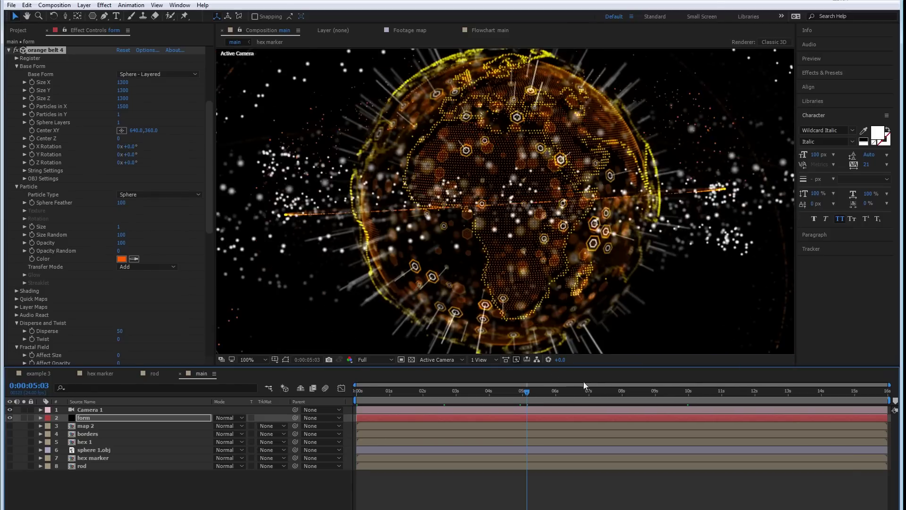
{"action": "left_click", "coordinate": [672, 389]}
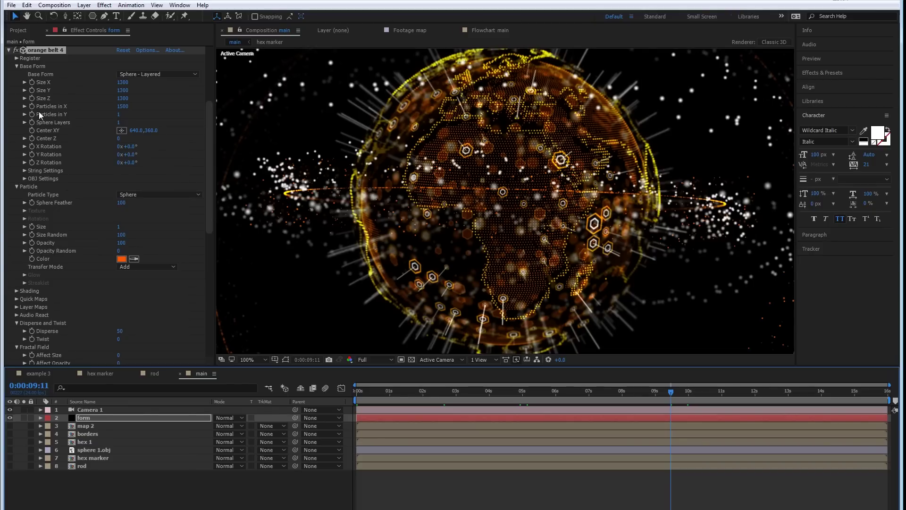
- Set Particles in X to 100 for the white belt effects, from belt through belt 4
{"action": "left_click", "coordinate": [9, 50]}
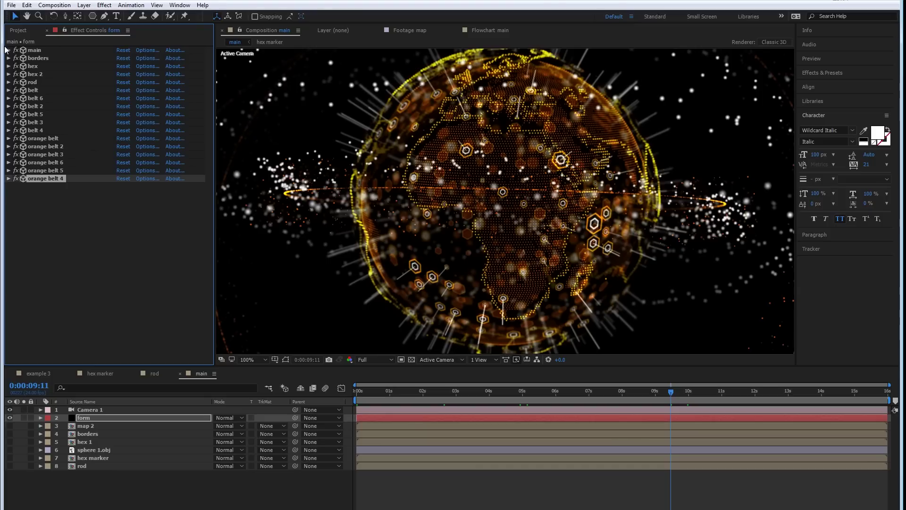
{"action": "left_click", "coordinate": [43, 91]}
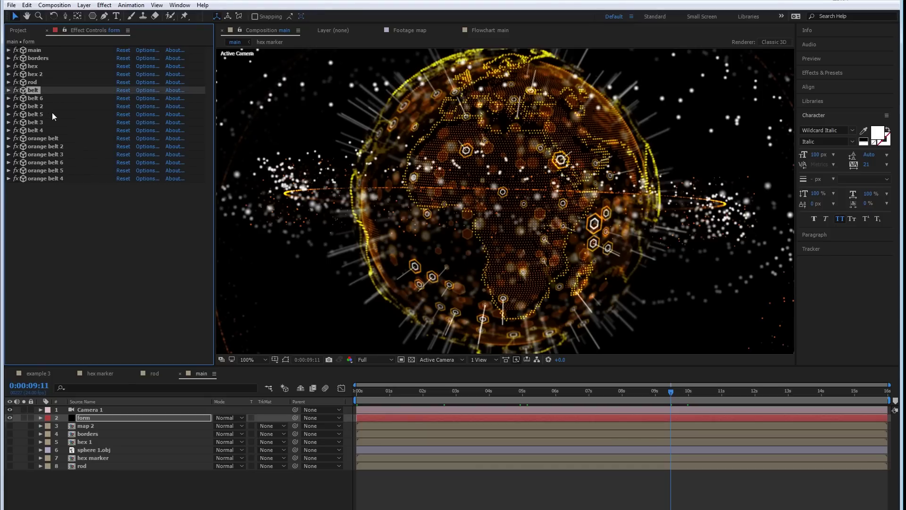
{"action": "left_click", "coordinate": [41, 132], "text": "shift"}
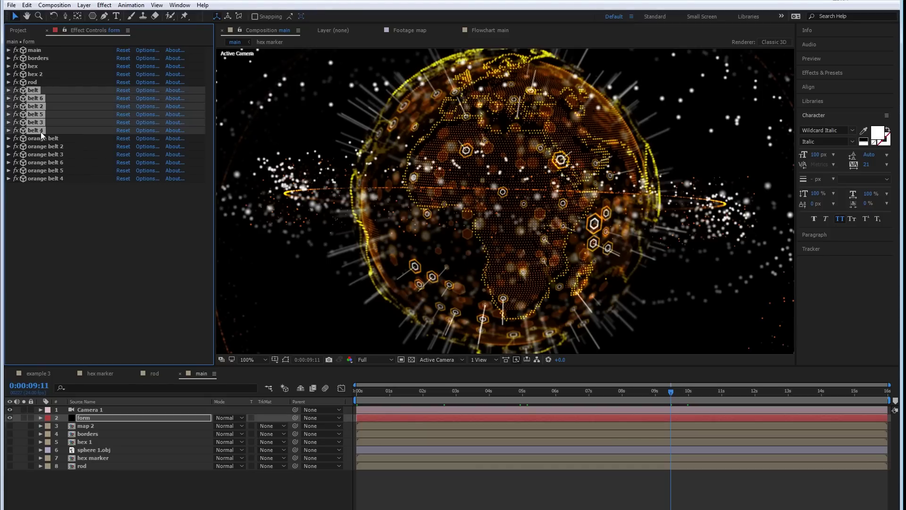
{"action": "left_click", "coordinate": [9, 130]}
{"action": "left_click", "coordinate": [124, 90]}
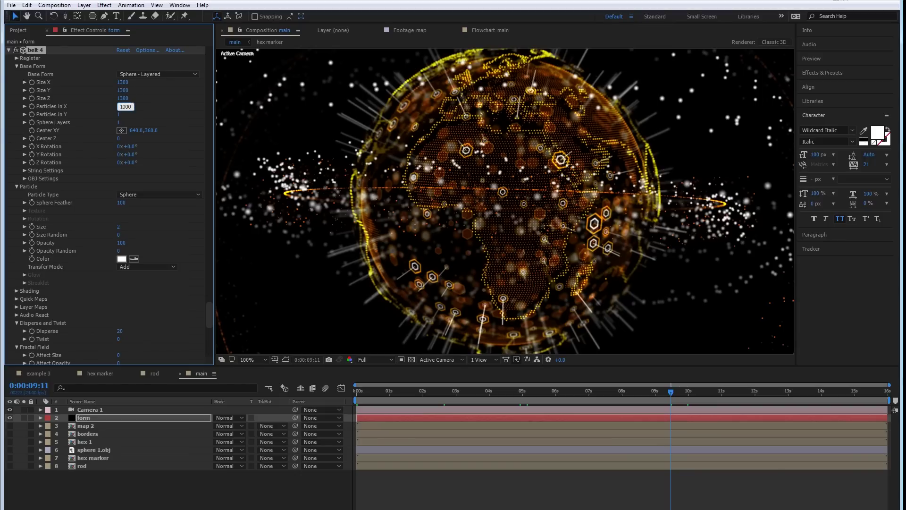
{"action": "type", "text": "100"}
{"action": "key", "text": "Return"}
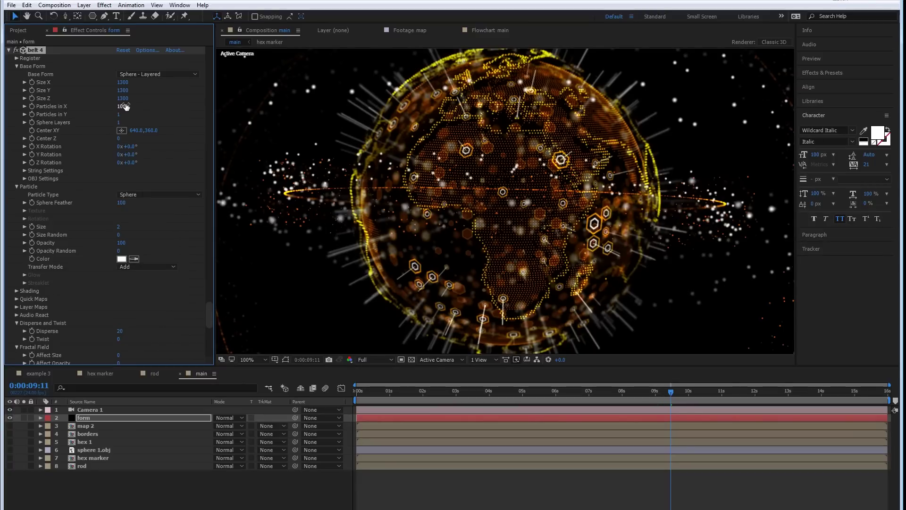
{"action": "left_click_drag", "start_coordinate": [208, 312], "coordinate": [193, 150]}
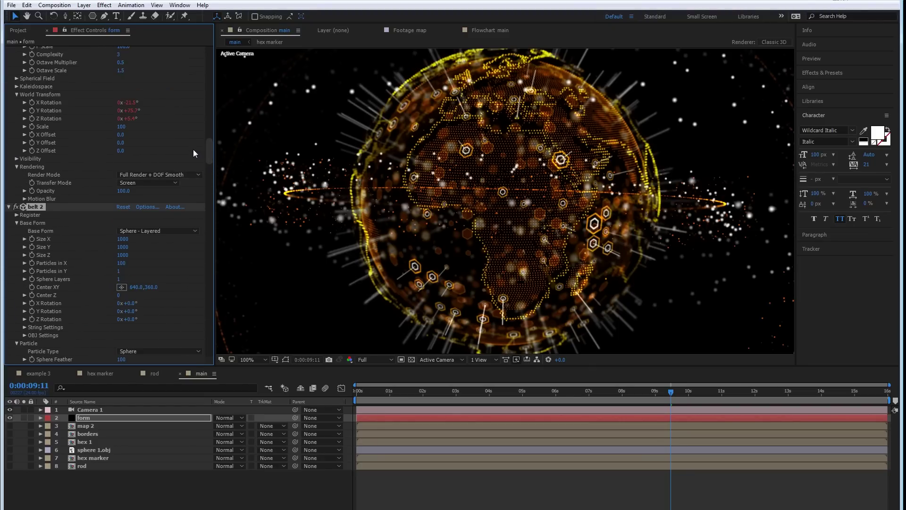
- Compare the globe with the example 3 composition, return to main and collapse the belt effects
{"action": "left_click", "coordinate": [42, 373]}
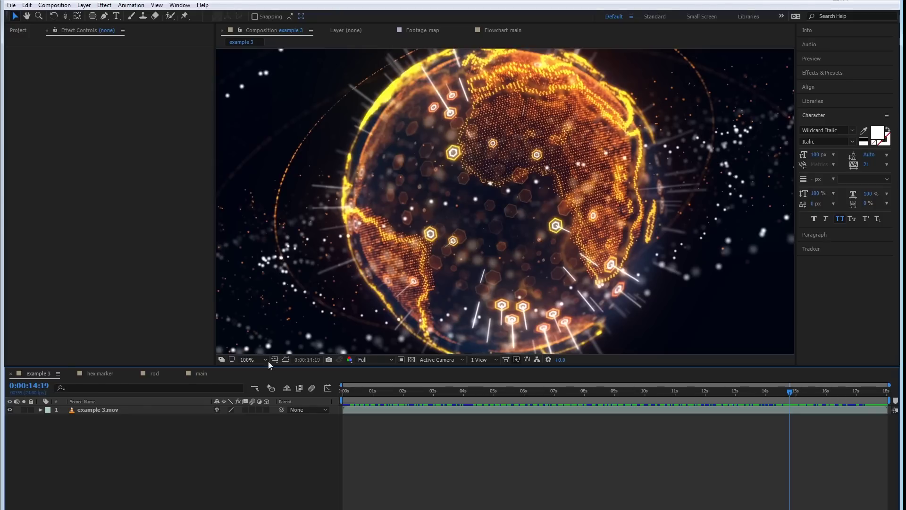
{"action": "left_click", "coordinate": [100, 373]}
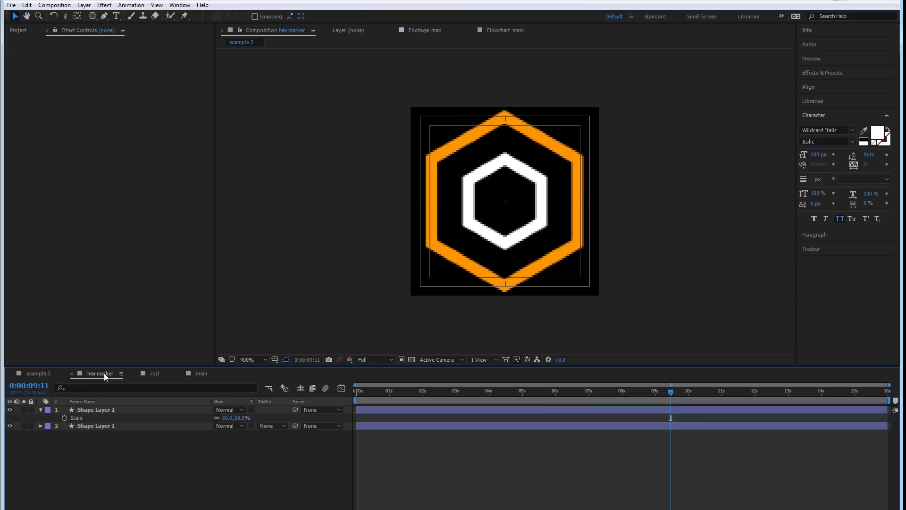
{"action": "left_click", "coordinate": [200, 374]}
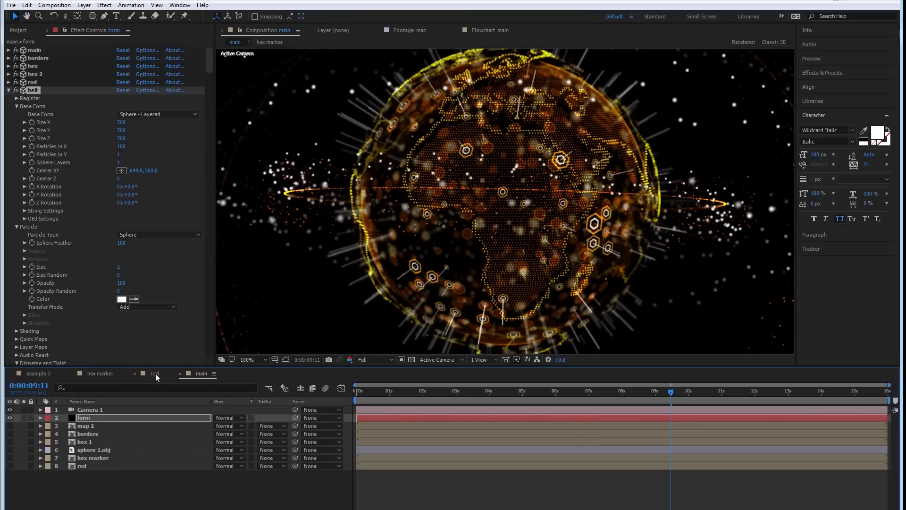
{"action": "left_click", "coordinate": [9, 91]}
{"action": "left_click", "coordinate": [44, 194]}
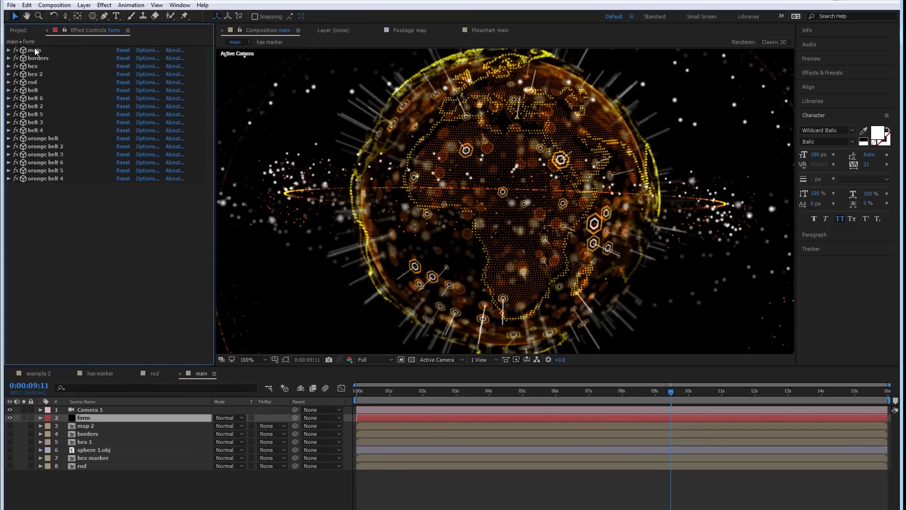
- Duplicate the main Form effect and set the copy's particle color to blue 007EFF
{"action": "left_click", "coordinate": [51, 50]}
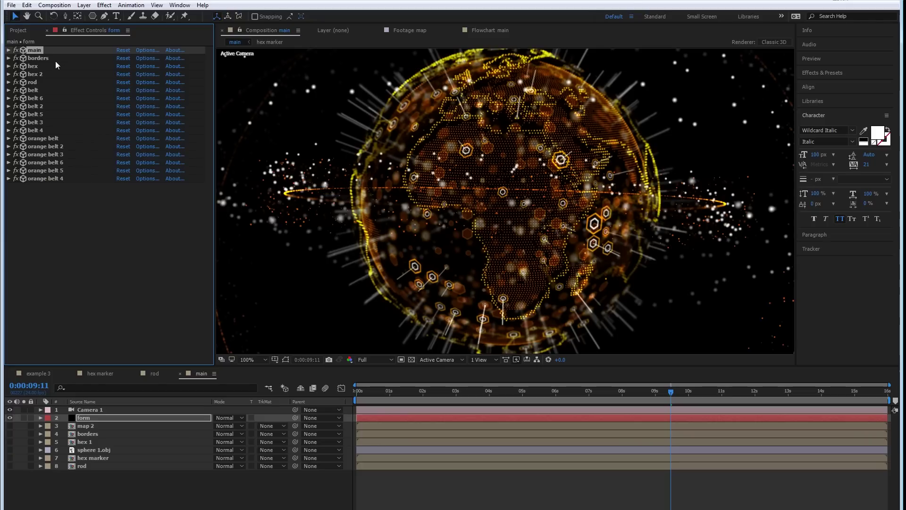
{"action": "key", "text": "ctrl+d"}
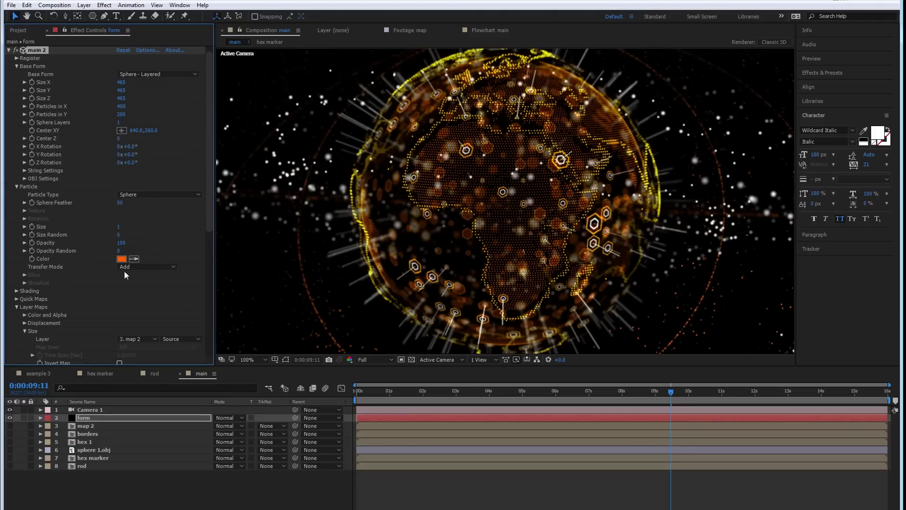
{"action": "left_click", "coordinate": [121, 259]}
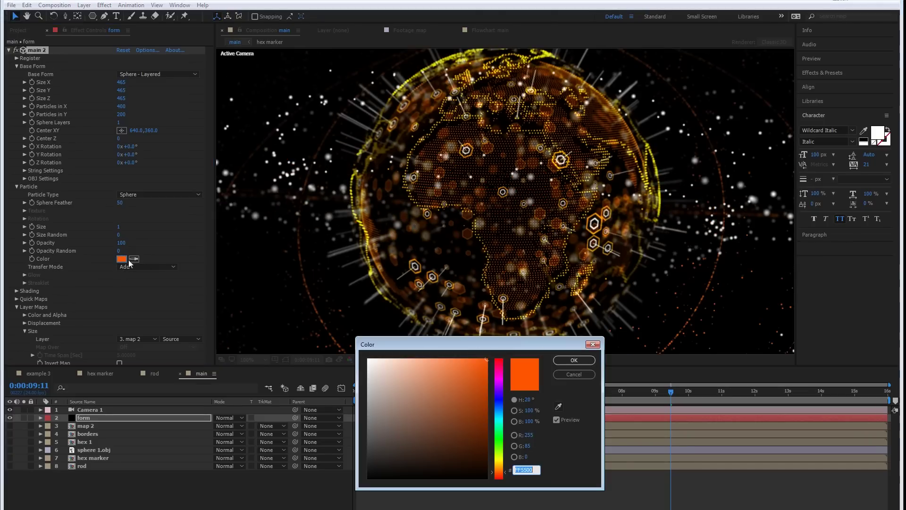
{"action": "left_click", "coordinate": [503, 410]}
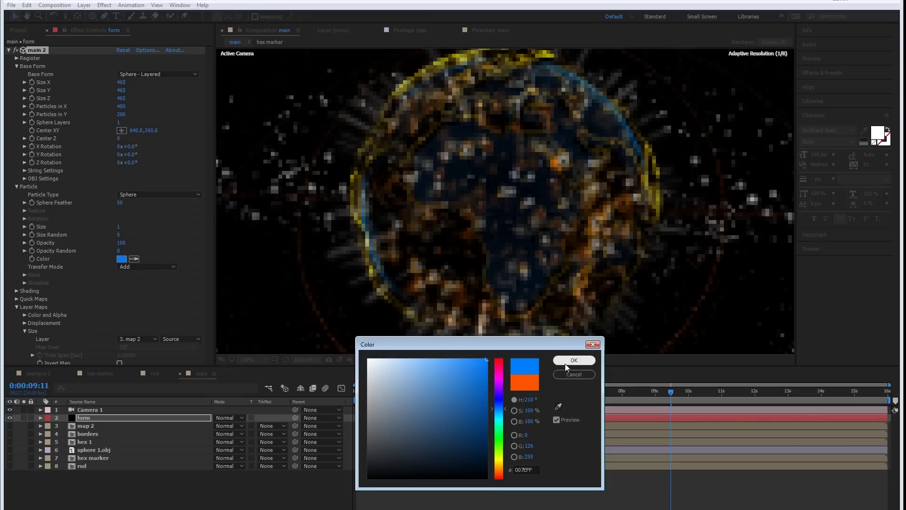
{"action": "left_click", "coordinate": [574, 359]}
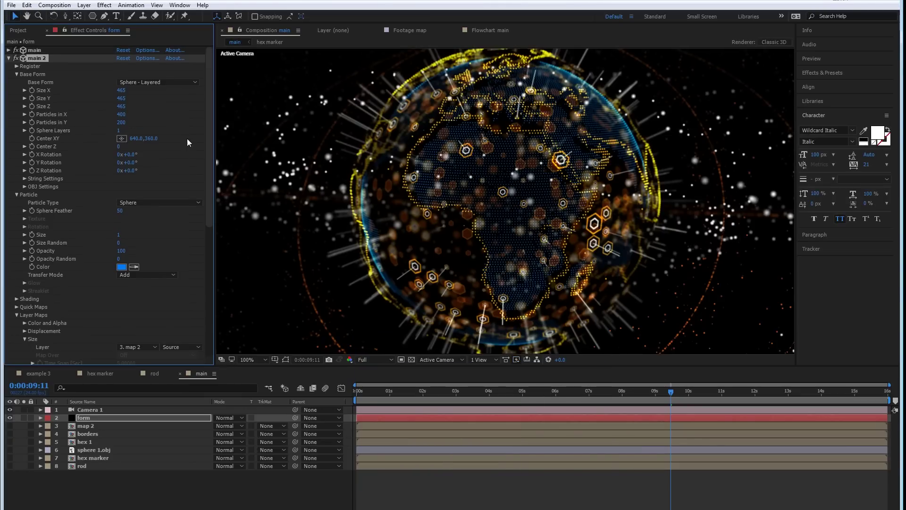
- Set the rendering Transfer Mode of the main 2 effect to Screen
{"action": "left_click_drag", "start_coordinate": [213, 125], "coordinate": [217, 226]}
{"action": "left_click", "coordinate": [17, 282]}
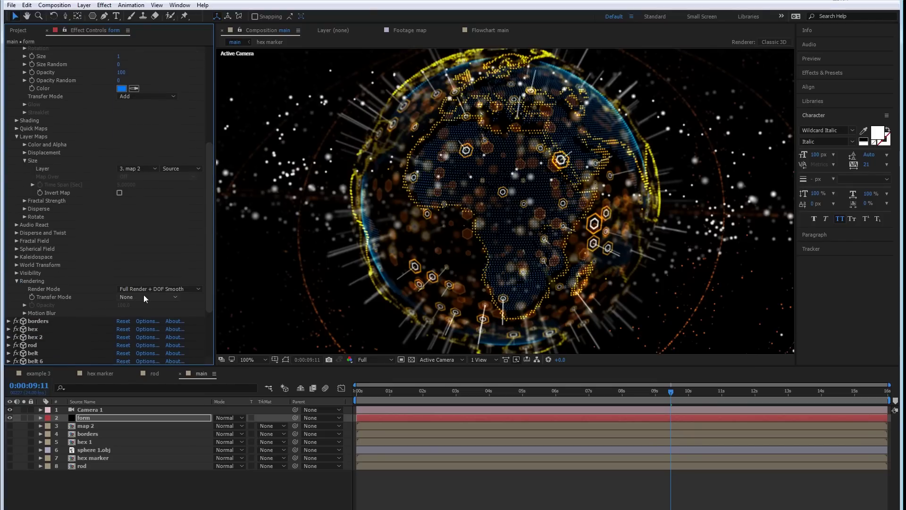
{"action": "left_click", "coordinate": [157, 297]}
{"action": "left_click", "coordinate": [151, 353]}
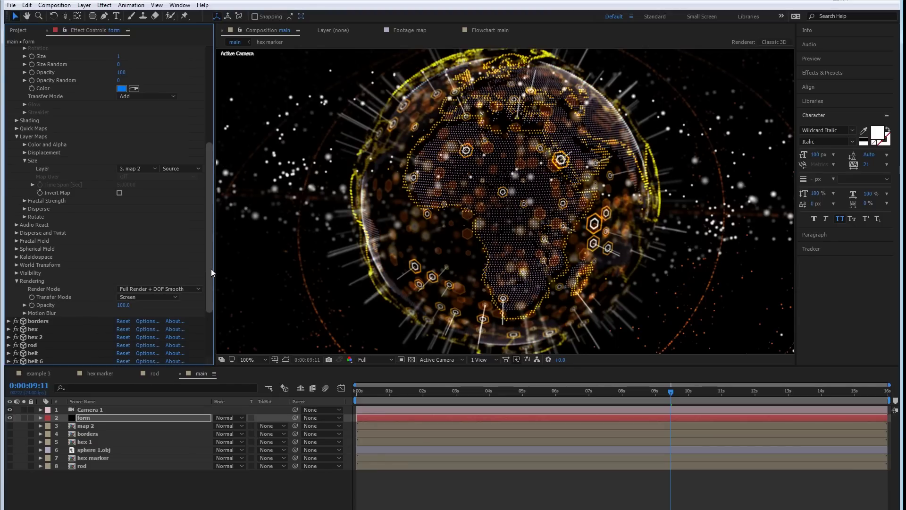
- Set the base form Size X, Y and Z of main 2 to 480
{"action": "left_click_drag", "start_coordinate": [210, 267], "coordinate": [211, 82]}
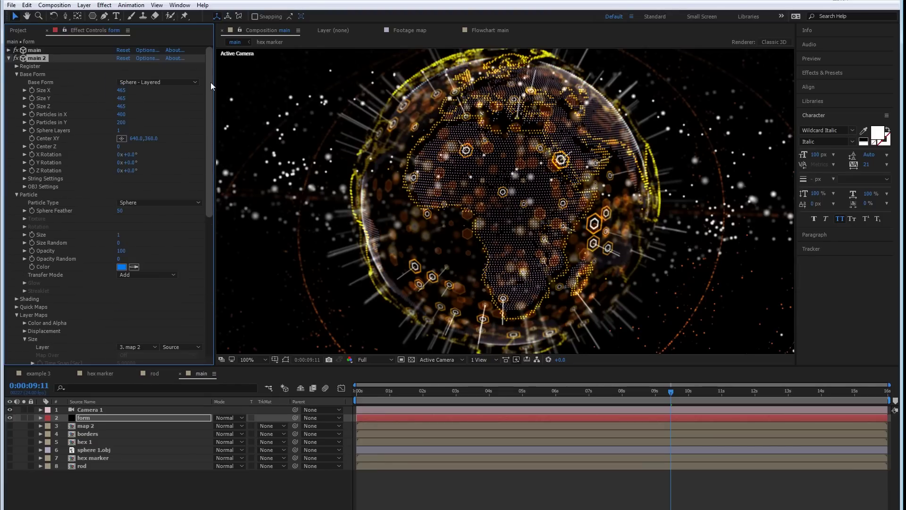
{"action": "left_click", "coordinate": [123, 92]}
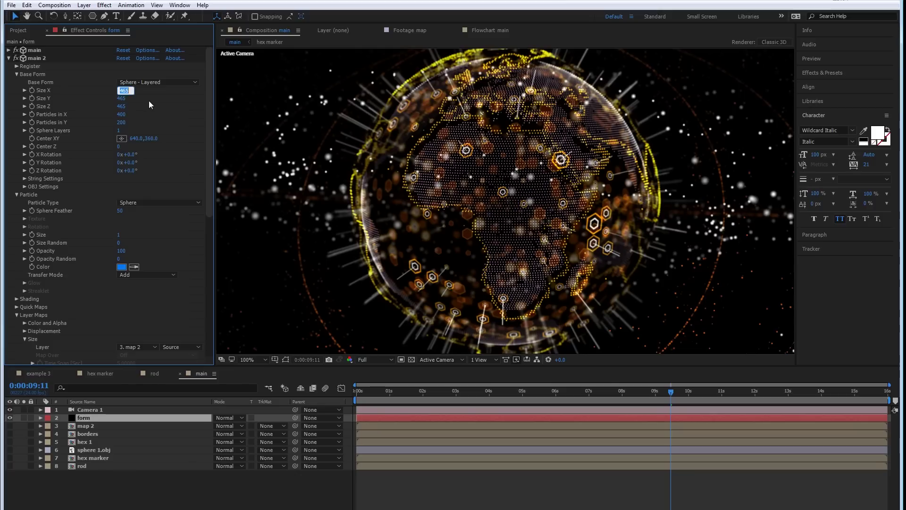
{"action": "type", "text": "480"}
{"action": "key", "text": "Return"}
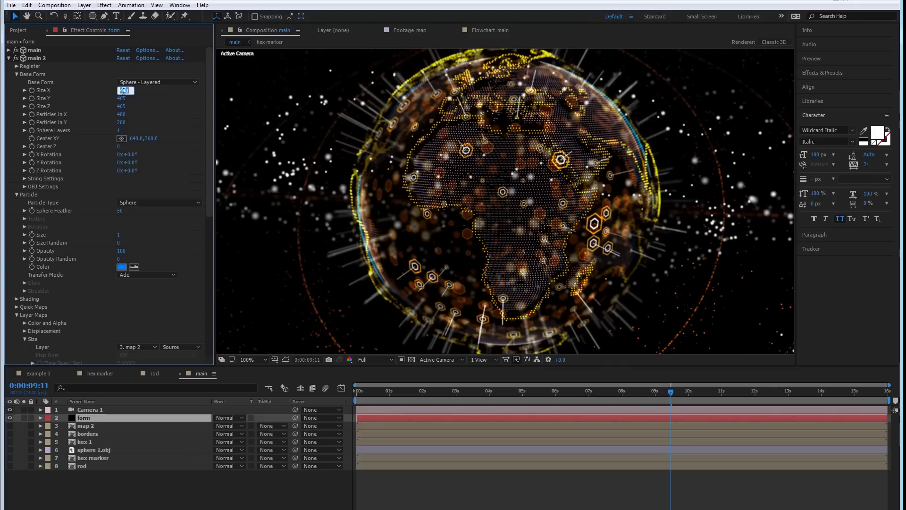
{"action": "left_click", "coordinate": [124, 98]}
{"action": "type", "text": "480"}
{"action": "left_click", "coordinate": [149, 111]}
- Set the Size layer map of main 2 to None
{"action": "left_click_drag", "start_coordinate": [208, 116], "coordinate": [208, 162]}
{"action": "left_click", "coordinate": [140, 259]}
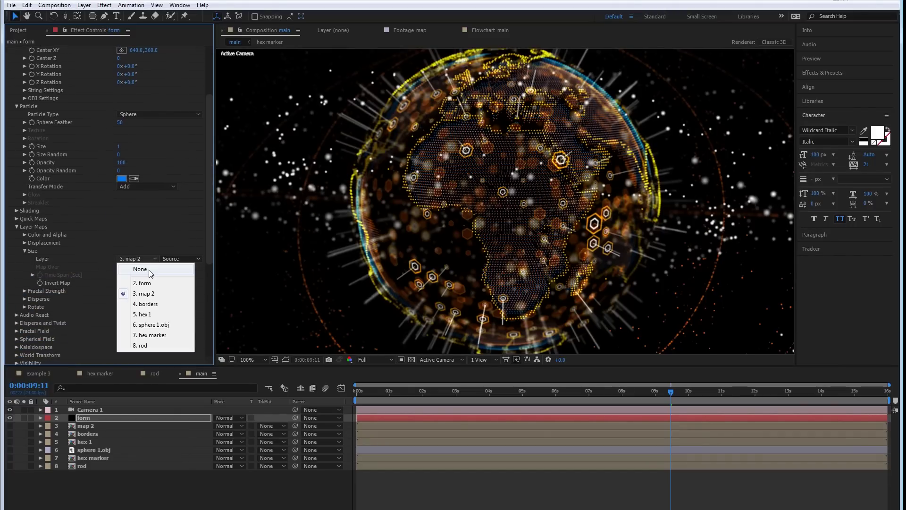
{"action": "left_click", "coordinate": [141, 265]}
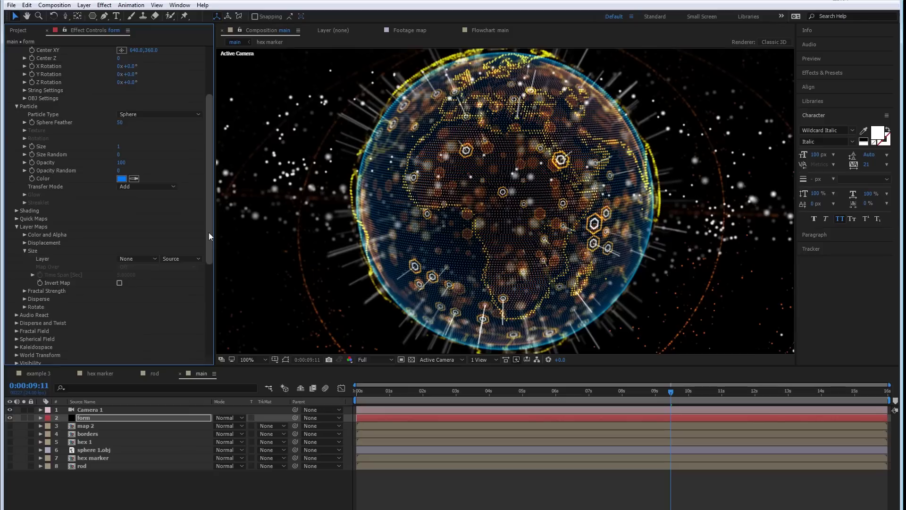
- Reduce the main 2 particle grid to 50 Particles in X and 25 Particles in Y
{"action": "left_click_drag", "start_coordinate": [209, 232], "coordinate": [204, 89]}
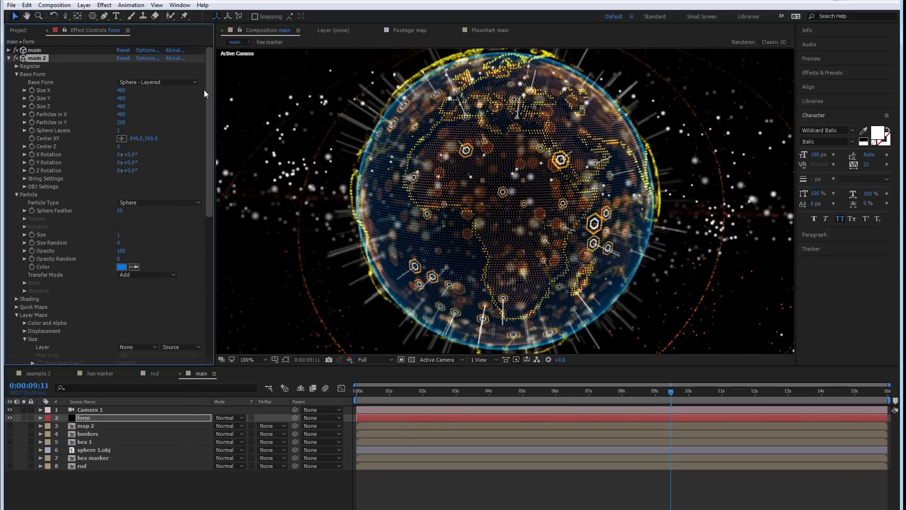
{"action": "left_click", "coordinate": [120, 115]}
{"action": "type", "text": "50"}
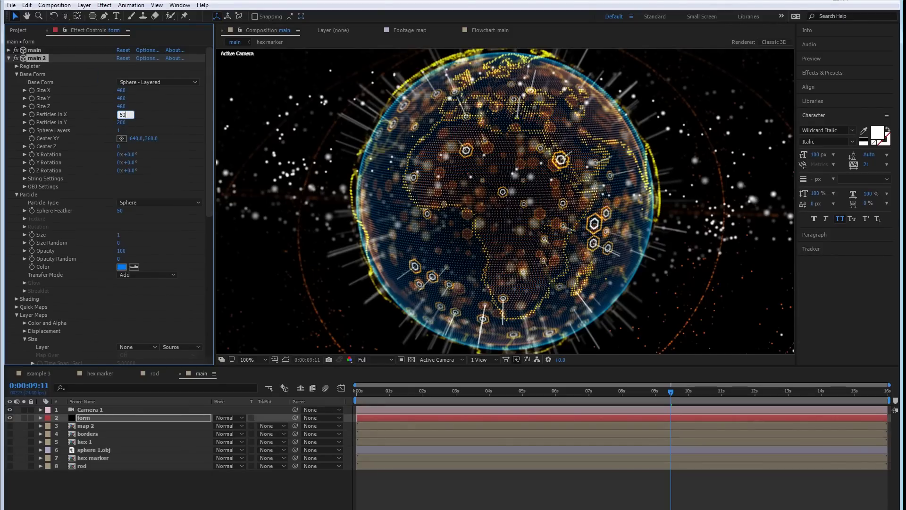
{"action": "left_click", "coordinate": [121, 123]}
{"action": "type", "text": "25"}
{"action": "key", "text": "Return"}
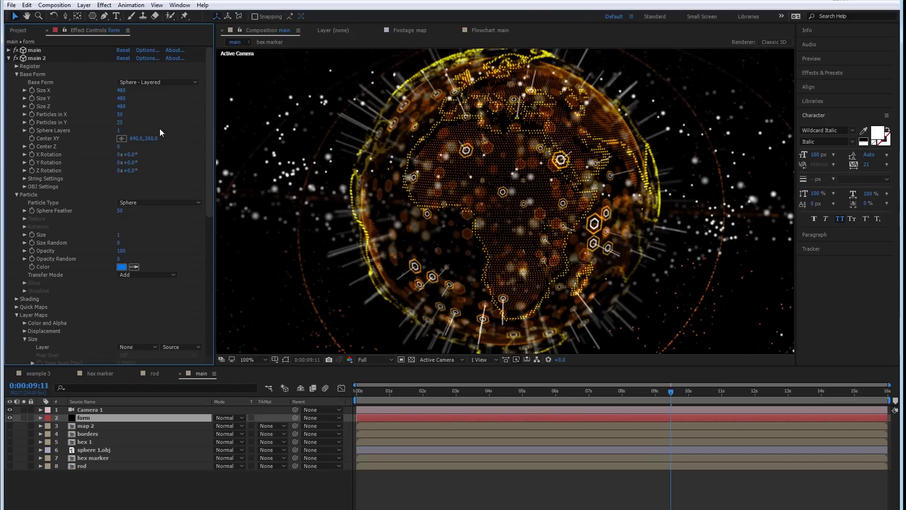
- Enlarge the particles of main 2, trying size 10 first and settling on 20
{"action": "left_click", "coordinate": [118, 234]}
{"action": "type", "text": "10"}
{"action": "left_click", "coordinate": [171, 230]}
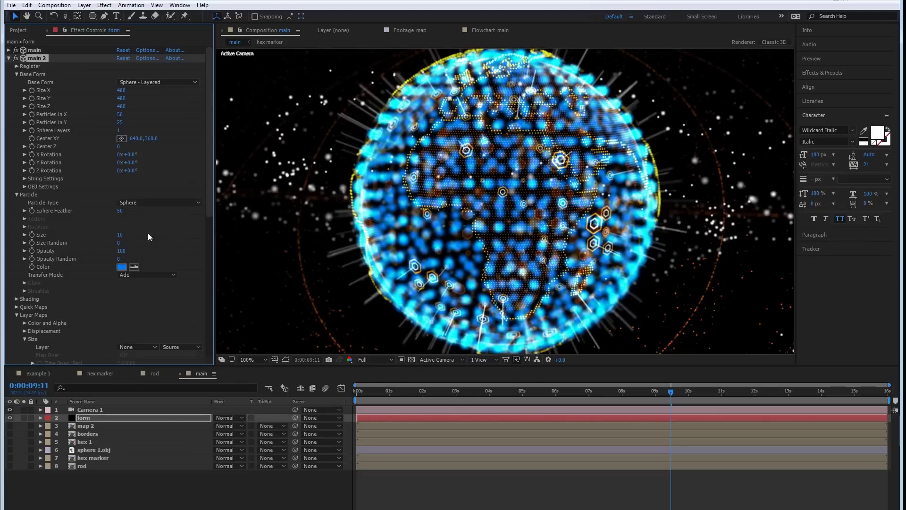
{"action": "left_click_drag", "start_coordinate": [118, 240], "coordinate": [121, 236]}
{"action": "left_click", "coordinate": [120, 236]}
{"action": "type", "text": "20"}
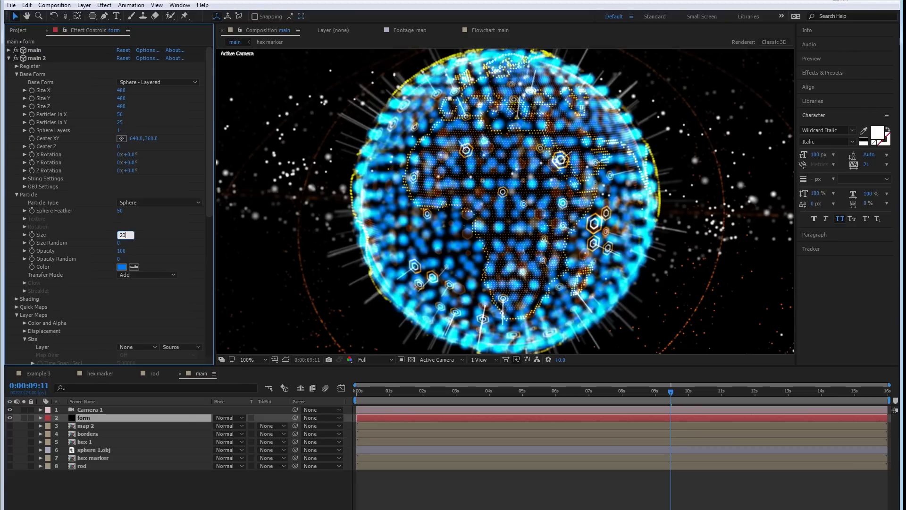
{"action": "left_click", "coordinate": [132, 236]}
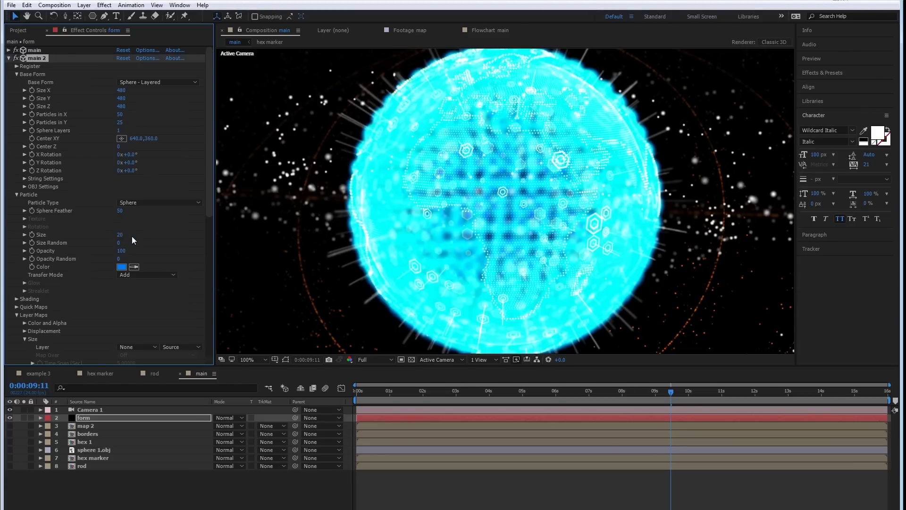
- Lower the particle Opacity of main 2, trying 1 first and settling on 3
{"action": "left_click", "coordinate": [124, 250]}
{"action": "type", "text": "1"}
{"action": "left_click", "coordinate": [163, 247]}
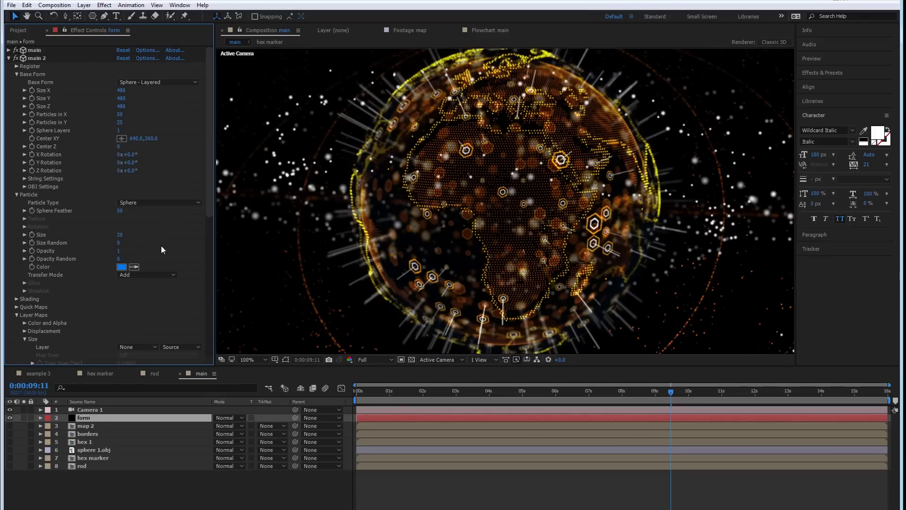
{"action": "left_click", "coordinate": [121, 251]}
{"action": "left_click", "coordinate": [152, 246]}
{"action": "left_click", "coordinate": [120, 250]}
{"action": "type", "text": "3"}
{"action": "left_click", "coordinate": [158, 244]}
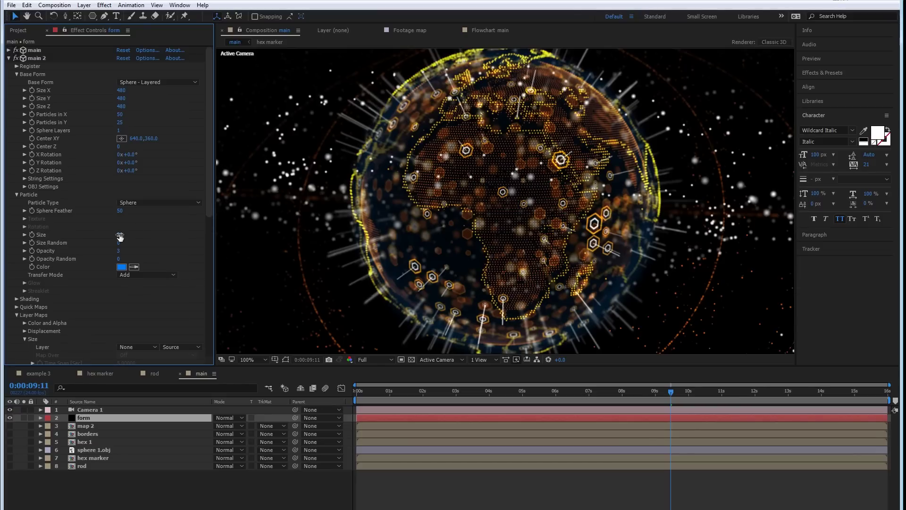
- Set the particle Size of main 2 to 40 and its Opacity to 2
{"action": "left_click", "coordinate": [146, 222]}
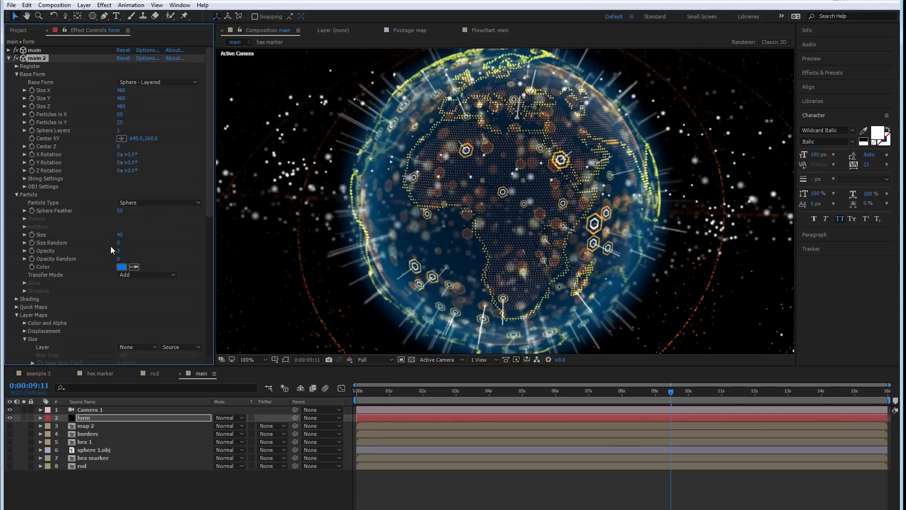
{"action": "left_click", "coordinate": [118, 251]}
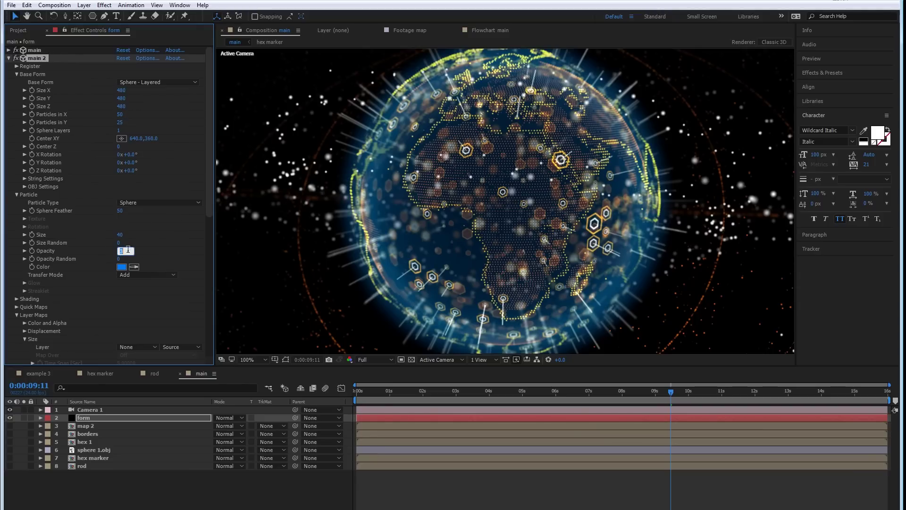
{"action": "type", "text": "2"}
{"action": "left_click", "coordinate": [152, 247]}
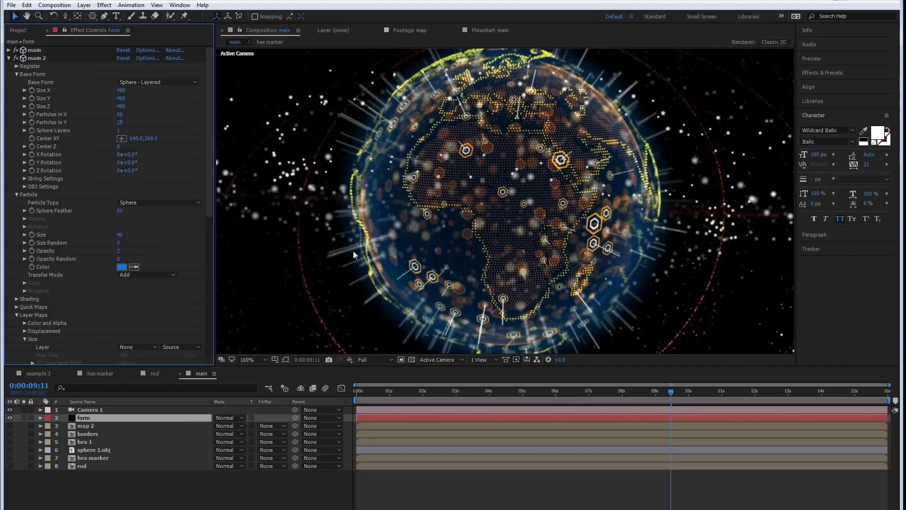
- Delete the blue main 2 effect from the form layer
{"action": "left_click", "coordinate": [37, 58]}
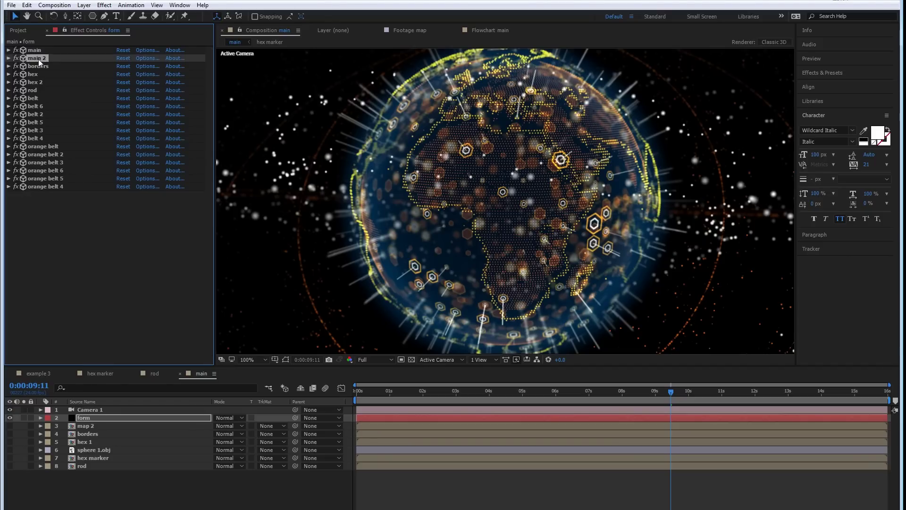
{"action": "key", "text": "Delete"}
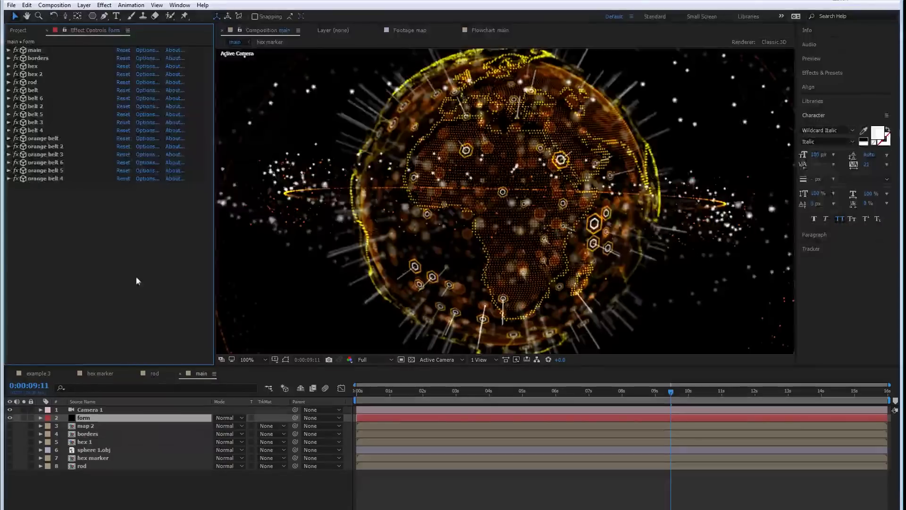
- Create a black solid layer above the form layer and paste the copied main 2 effect onto it
{"action": "right_click", "coordinate": [128, 489]}
{"action": "mouse_move", "coordinate": [141, 380]}
{"action": "left_click", "coordinate": [265, 406]}
{"action": "left_click", "coordinate": [359, 366]}
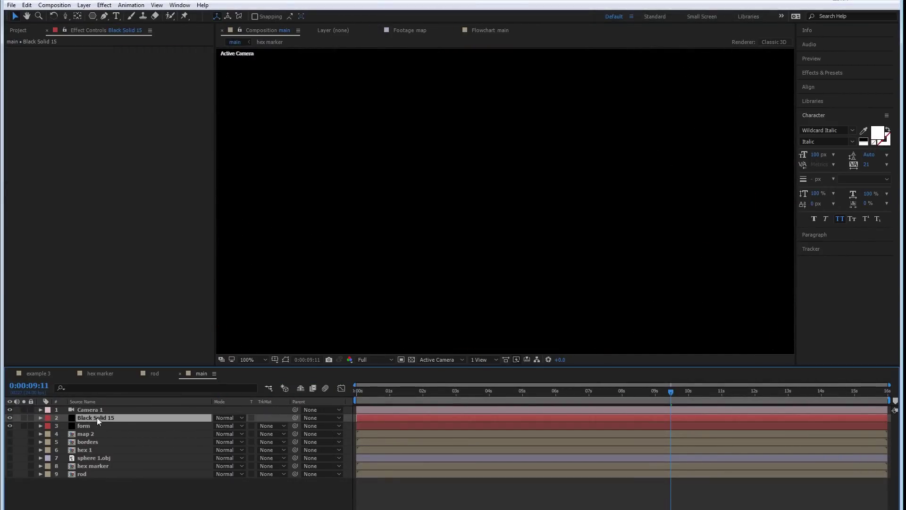
{"action": "key", "text": "ctrl+v"}
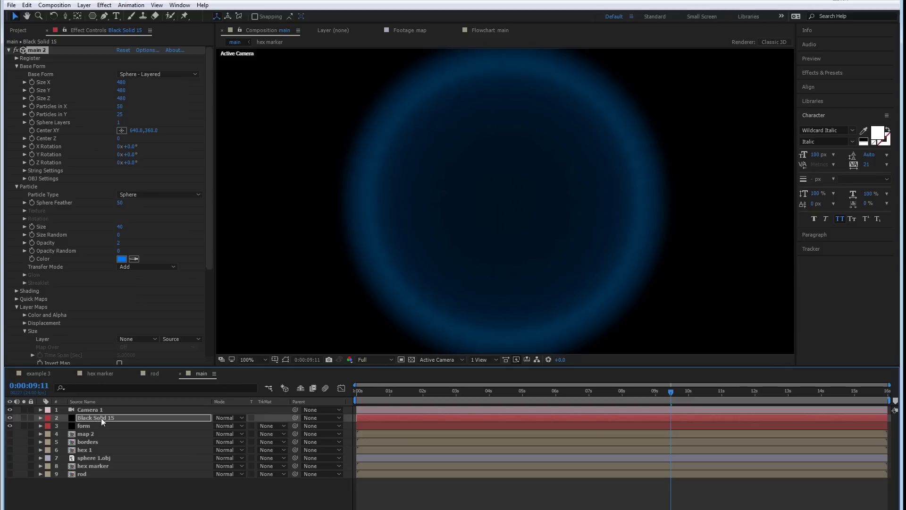
- Apply Fast Box Blur to the new black solid and set its Blur Radius to 11
{"action": "right_click", "coordinate": [101, 418]}
{"action": "mouse_move", "coordinate": [220, 168]}
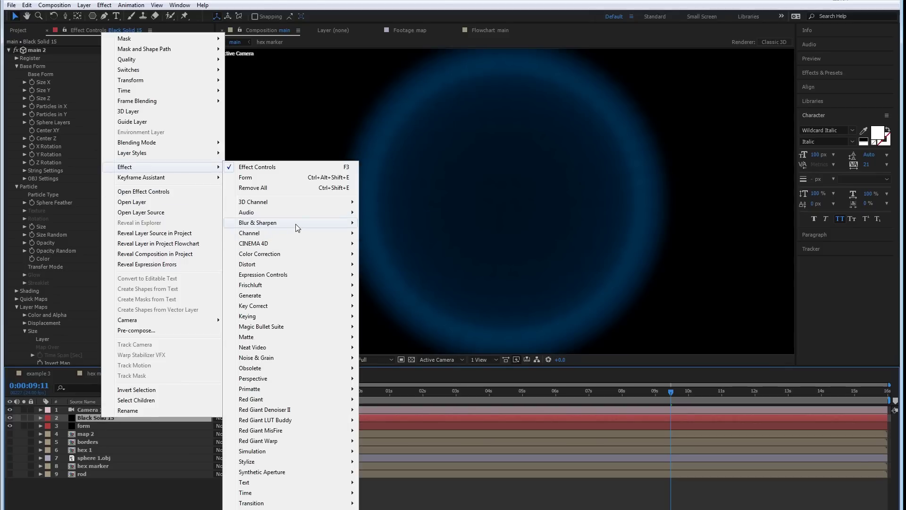
{"action": "mouse_move", "coordinate": [296, 224]}
{"action": "left_click", "coordinate": [399, 332]}
{"action": "left_click_drag", "start_coordinate": [120, 336], "coordinate": [146, 338]}
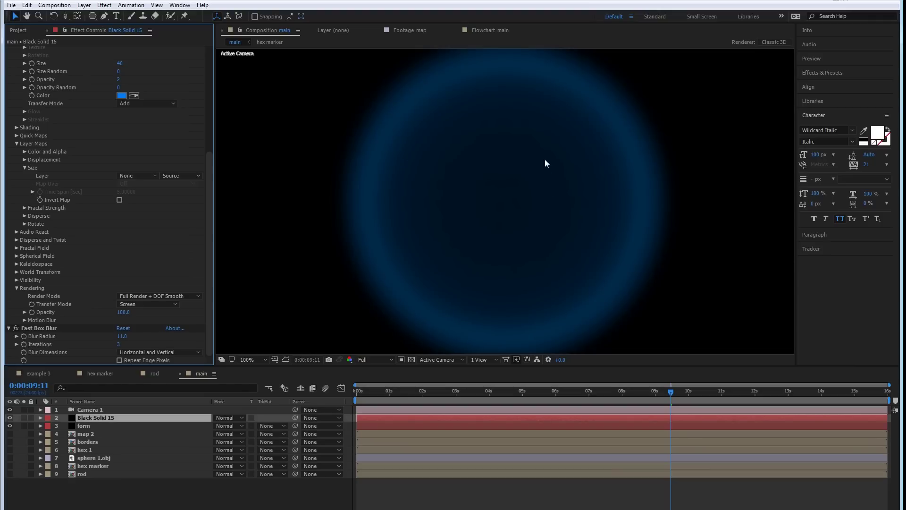
- Set the black solid's blending mode to Add, trying Screen first, and lower its main 2 particle Opacity to 1
{"action": "left_click", "coordinate": [223, 418]}
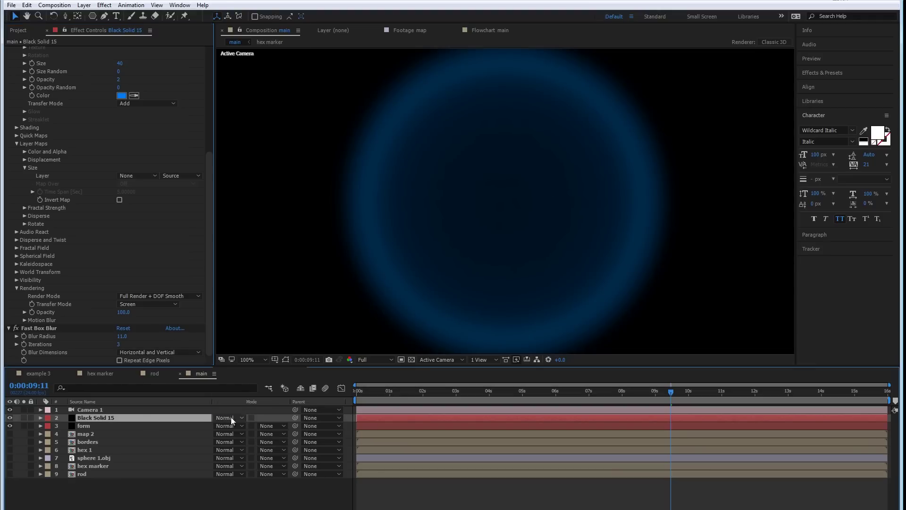
{"action": "left_click", "coordinate": [245, 118]}
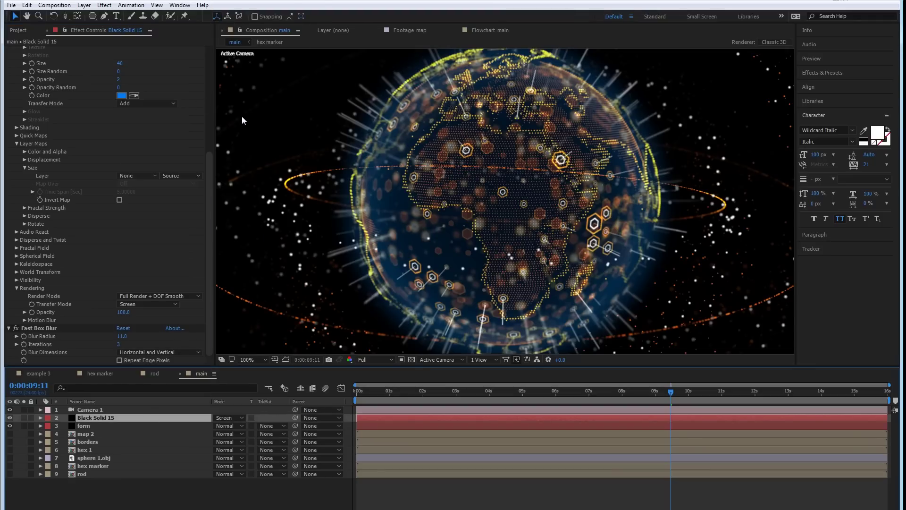
{"action": "key", "text": "shift+minus"}
{"action": "key", "text": "shift+minus"}
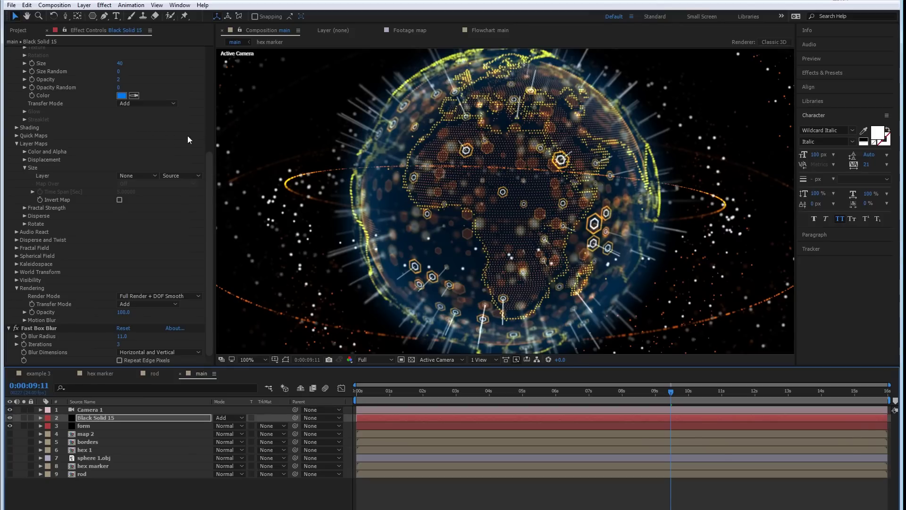
{"action": "left_click_drag", "start_coordinate": [209, 183], "coordinate": [211, 117]}
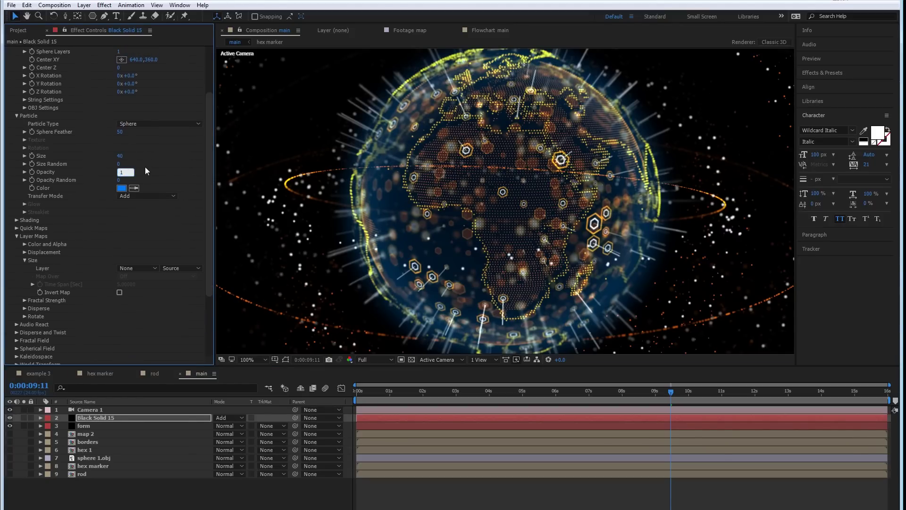
{"action": "key", "text": "Return"}
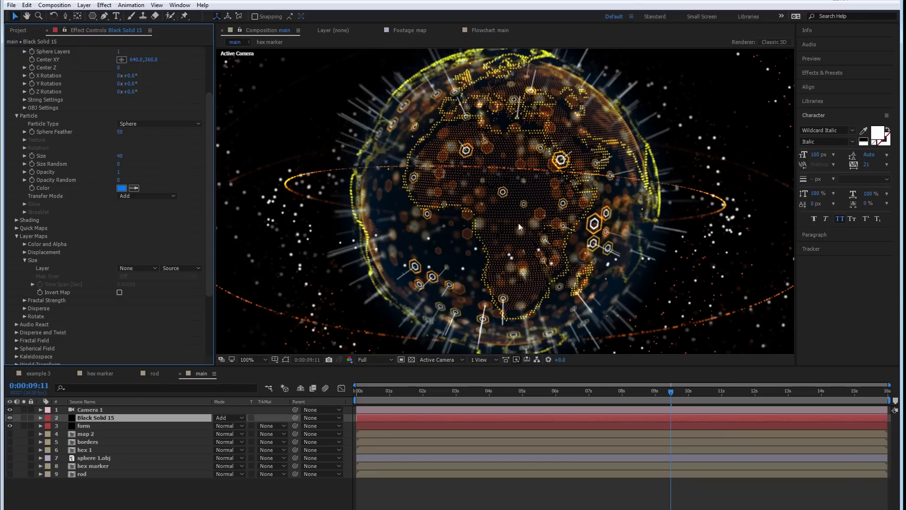
- Go to the first frame of main, and play the example 3 composition for comparison before returning to main
{"action": "left_click", "coordinate": [465, 230]}
{"action": "left_click", "coordinate": [358, 388]}
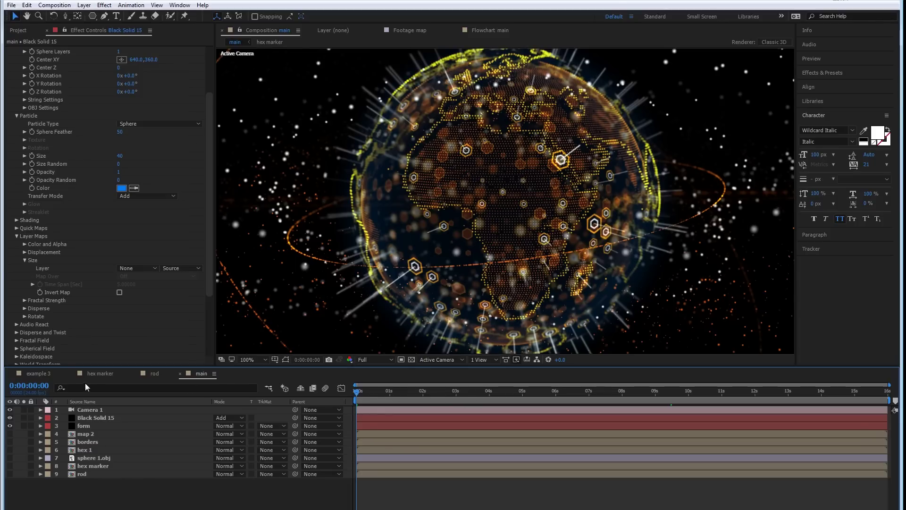
{"action": "left_click", "coordinate": [39, 373]}
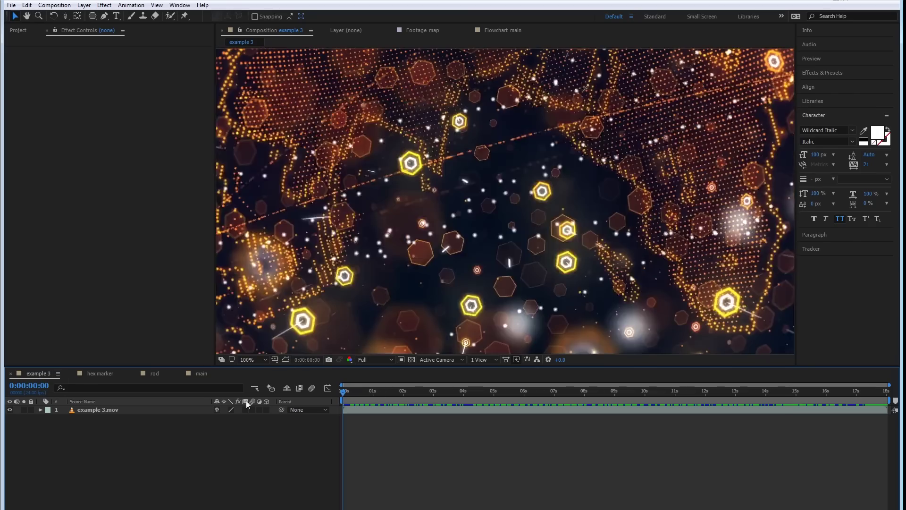
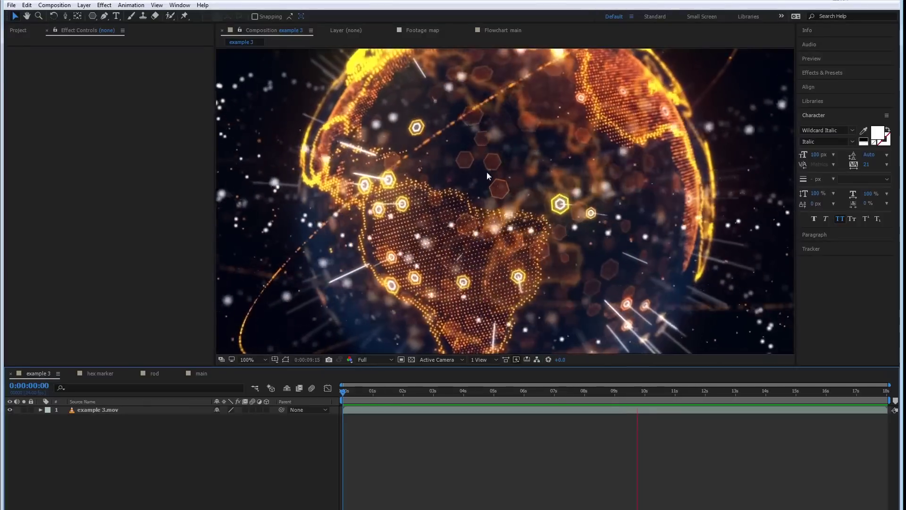
{"action": "left_click", "coordinate": [199, 373]}
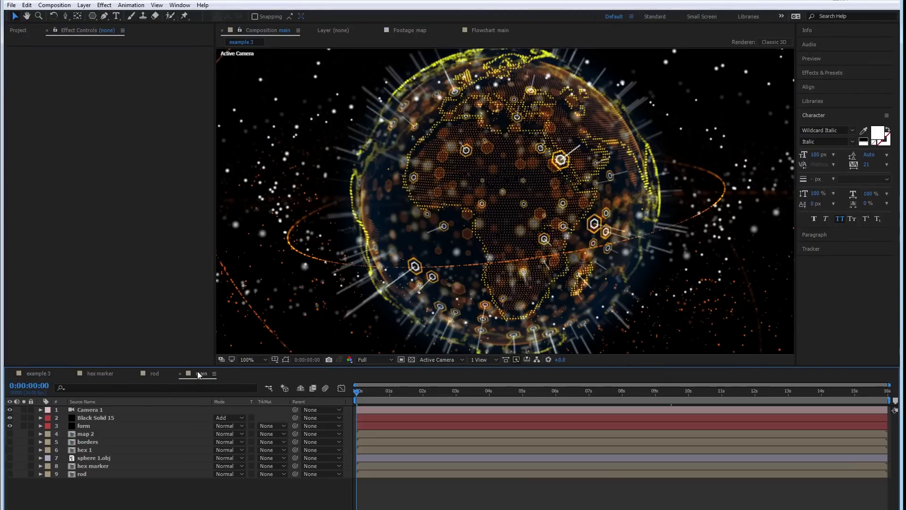
- Turn off auto-orientation toward the point of interest for Camera 1
{"action": "left_click", "coordinate": [106, 411]}
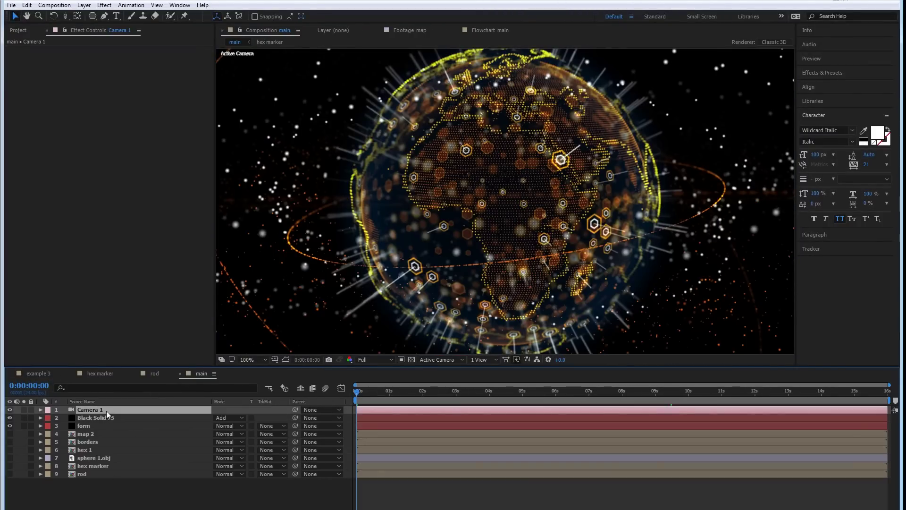
{"action": "right_click", "coordinate": [106, 411]}
{"action": "mouse_move", "coordinate": [160, 75]}
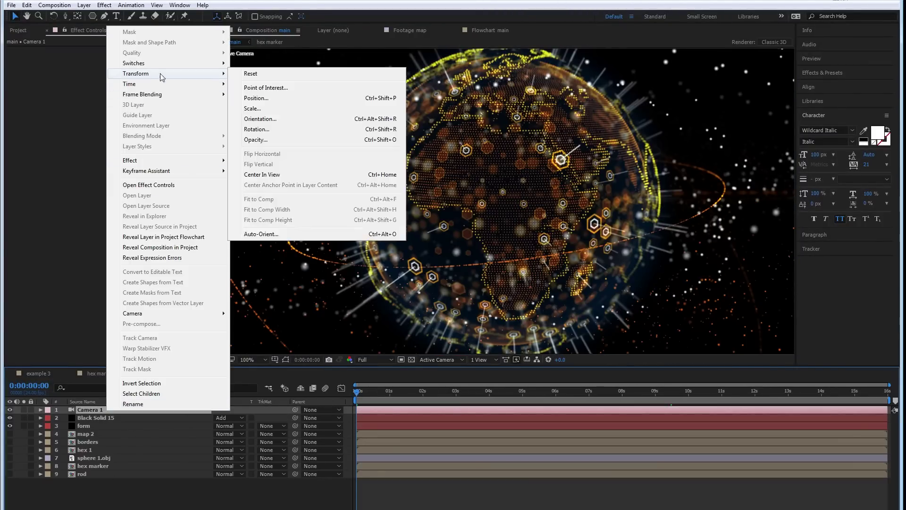
{"action": "left_click", "coordinate": [267, 234]}
{"action": "left_click", "coordinate": [371, 243]}
{"action": "left_click", "coordinate": [478, 298]}
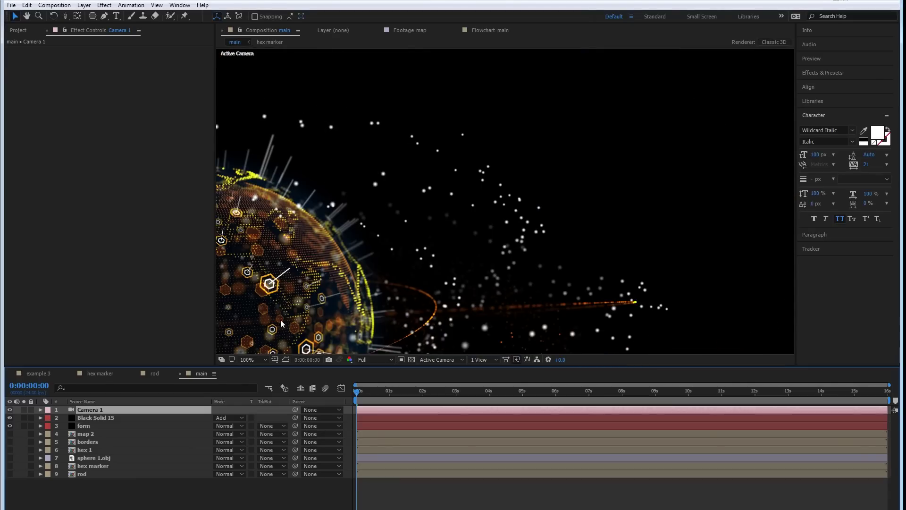
- Recentre Camera 1 on the globe by setting its X position to 640 and its Y position to 360
{"action": "key", "text": "p"}
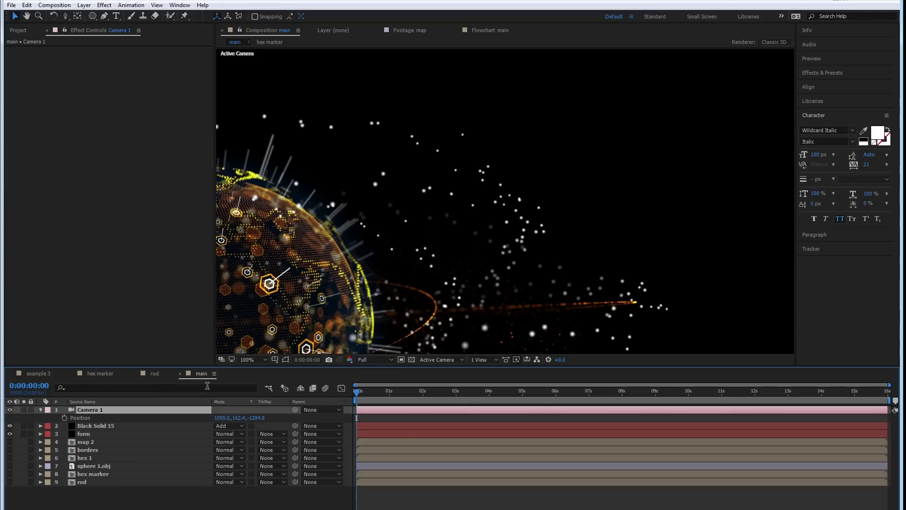
{"action": "key", "text": "c"}
{"action": "left_click_drag", "start_coordinate": [294, 303], "coordinate": [495, 197]}
{"action": "scroll", "coordinate": [519, 189], "scroll_direction": "down", "scroll_amount": 2}
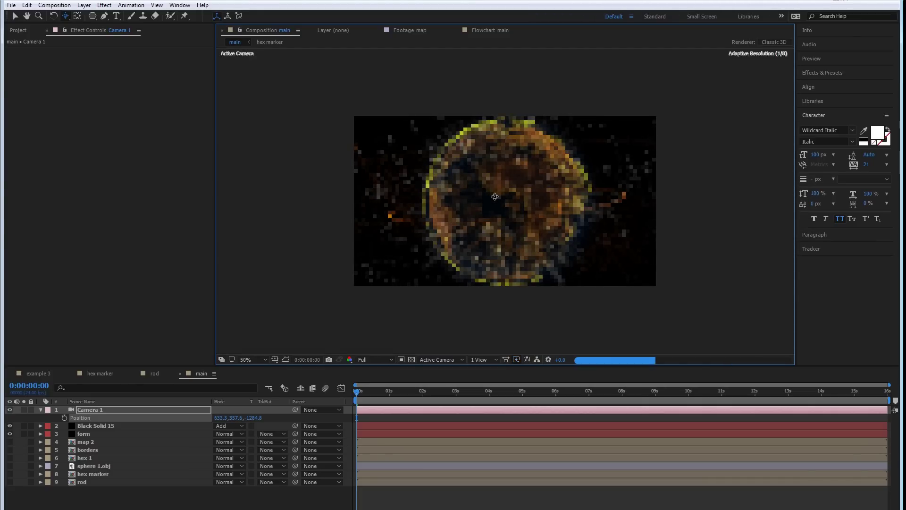
{"action": "left_click", "coordinate": [219, 418]}
{"action": "type", "text": "640"}
{"action": "key", "text": "Return"}
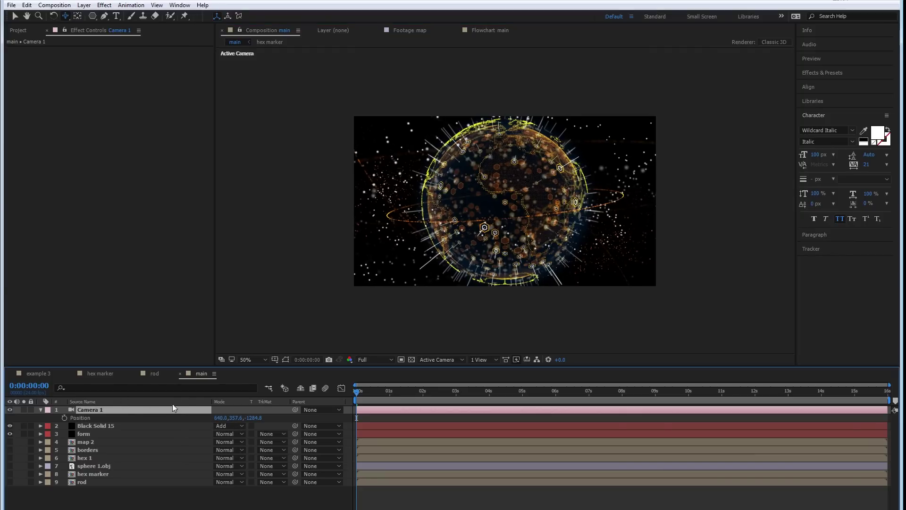
{"action": "left_click", "coordinate": [240, 418]}
{"action": "type", "text": "360"}
{"action": "key", "text": "Return"}
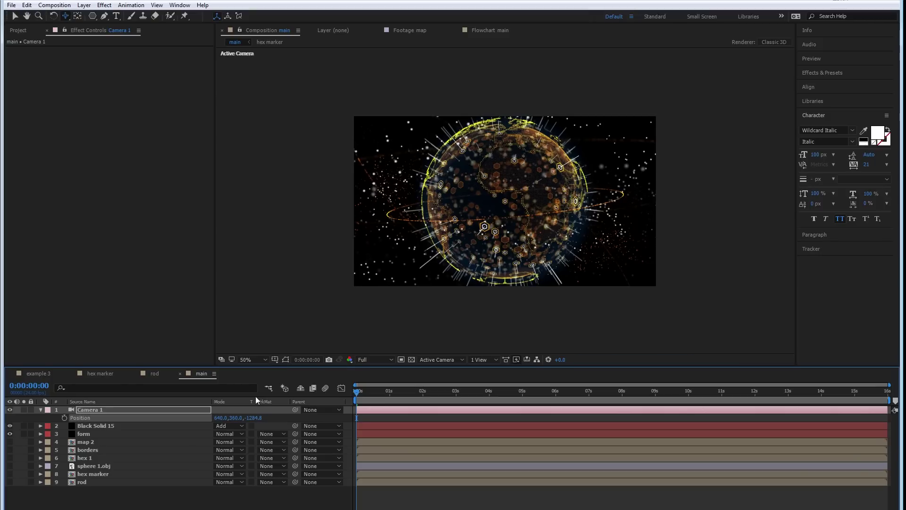
- Add a null object to the main composition and make it a 3D layer
{"action": "key", "text": "slash"}
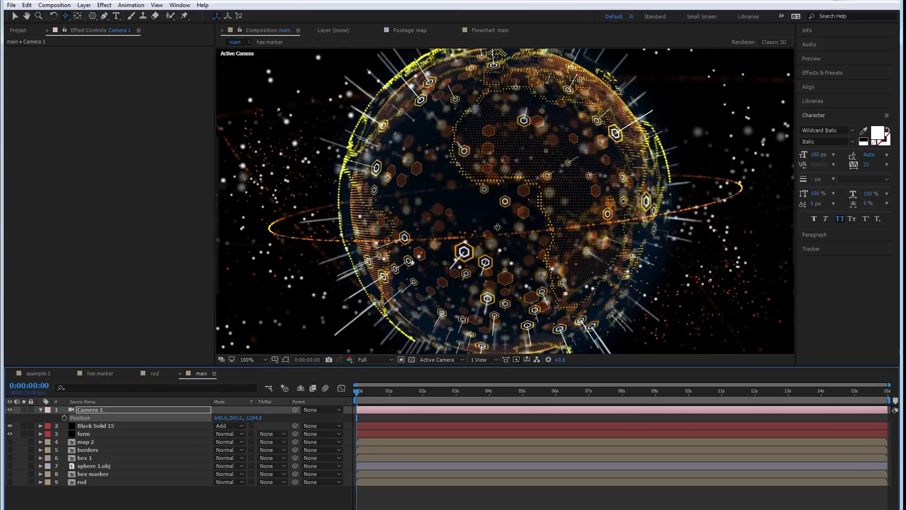
{"action": "key", "text": "comma"}
{"action": "right_click", "coordinate": [136, 494]}
{"action": "mouse_move", "coordinate": [169, 387]}
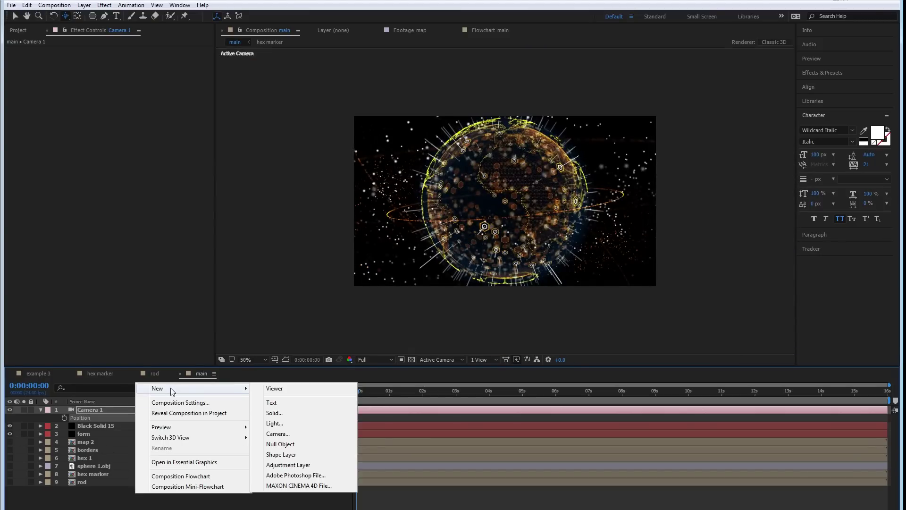
{"action": "left_click", "coordinate": [291, 442]}
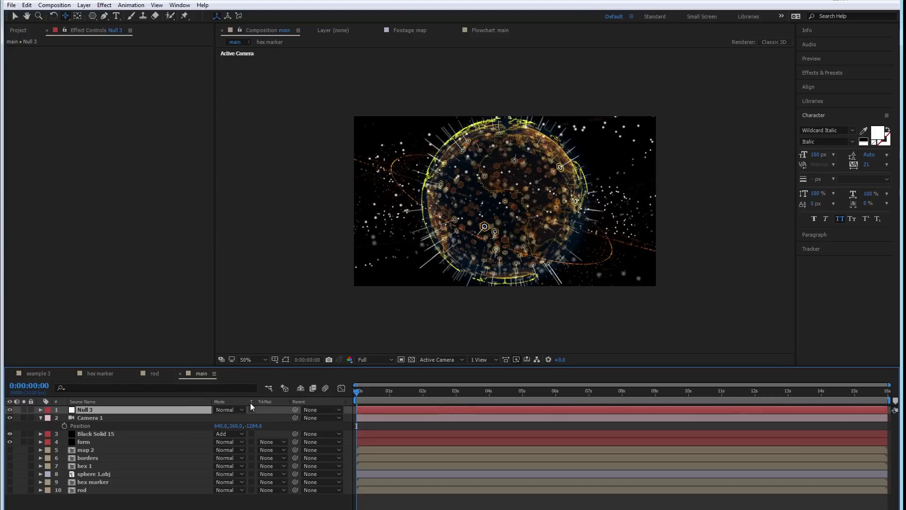
{"action": "key", "text": "F4"}
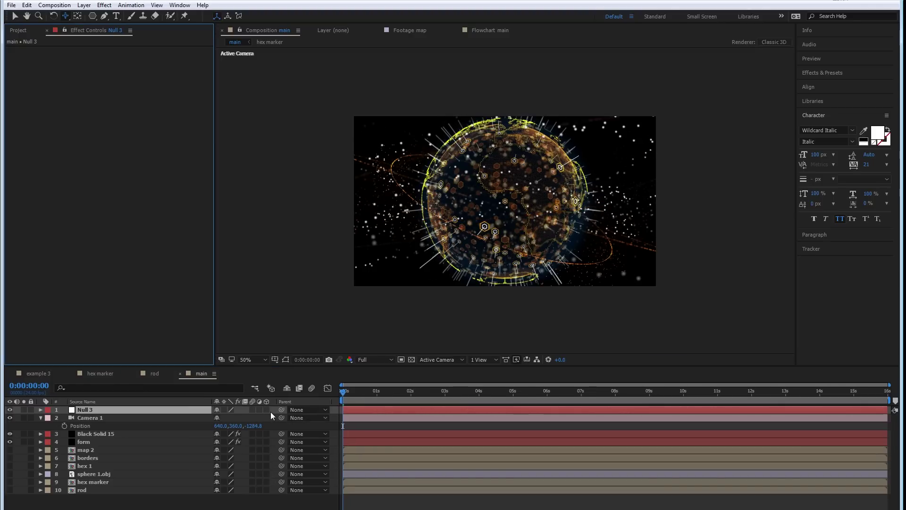
{"action": "left_click", "coordinate": [267, 410]}
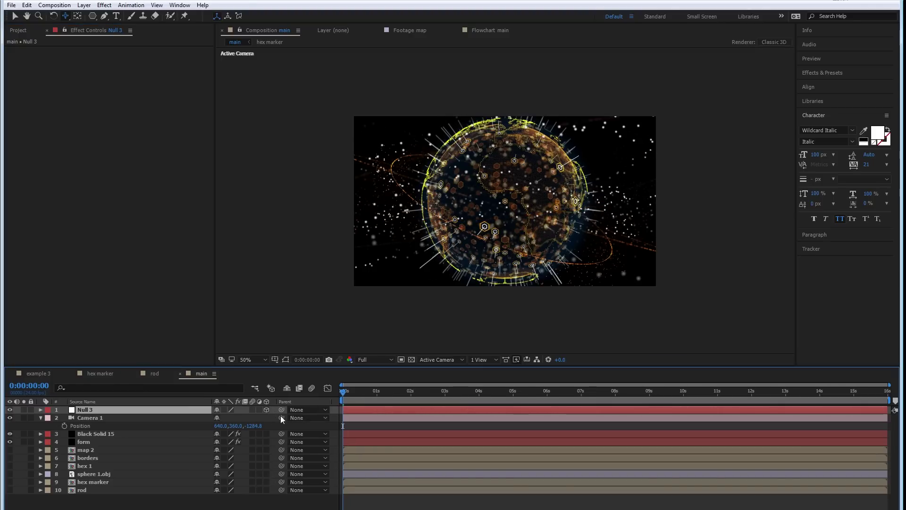
- Parent Camera 1 to the new null and reveal the null's rotation properties
{"action": "left_click", "coordinate": [129, 418]}
{"action": "left_click_drag", "start_coordinate": [282, 418], "coordinate": [81, 412]}
{"action": "left_click", "coordinate": [93, 410]}
{"action": "key", "text": "r"}
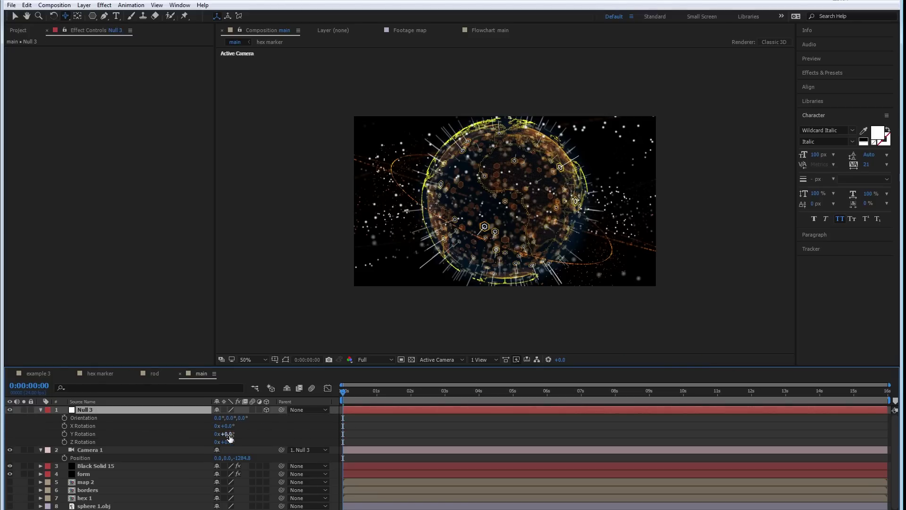
- Try rotating the null about its Y axis to 75°
{"action": "left_click_drag", "start_coordinate": [229, 435], "coordinate": [265, 433]}
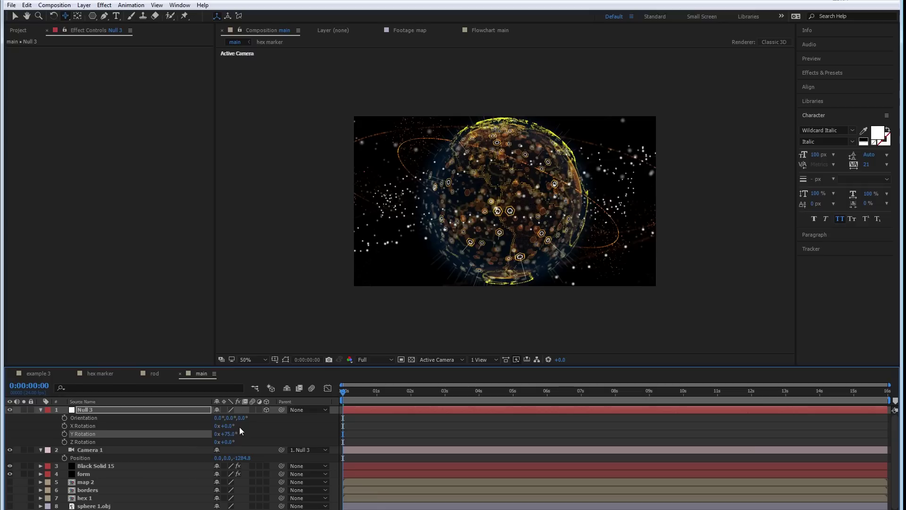
{"action": "key", "text": "ctrl+z"}
{"action": "key", "text": "slash"}
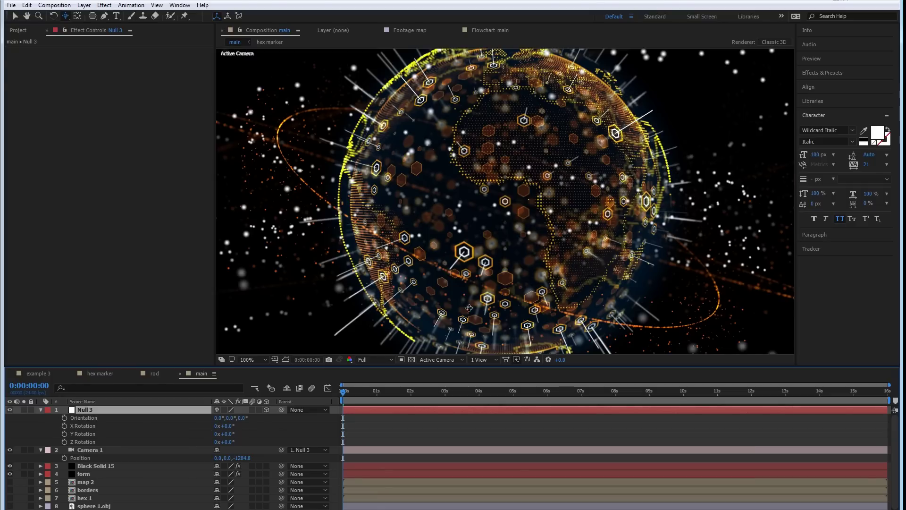
- At 0:00:15:23, set the null's Y Rotation to -10° and start keyframing it
{"action": "left_click_drag", "start_coordinate": [878, 392], "coordinate": [887, 392]}
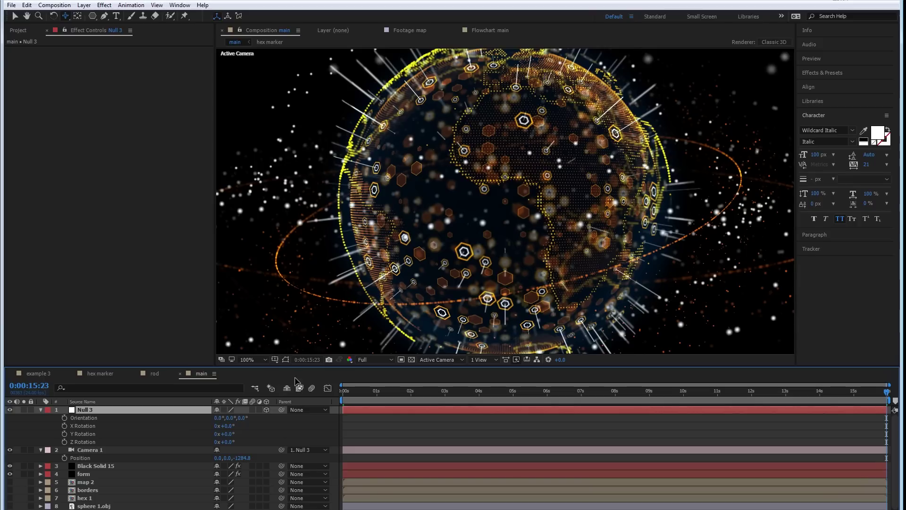
{"action": "key", "text": "comma"}
{"action": "key", "text": "comma"}
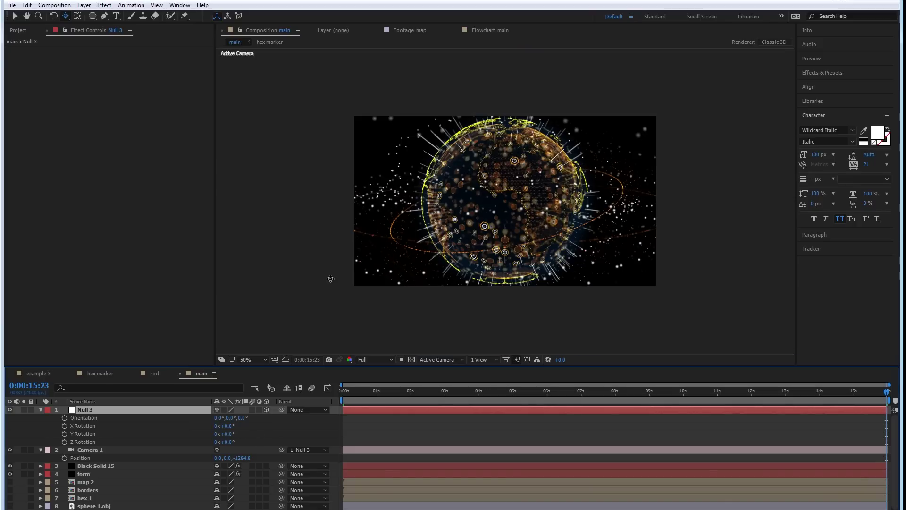
{"action": "left_click_drag", "start_coordinate": [226, 434], "coordinate": [217, 438]}
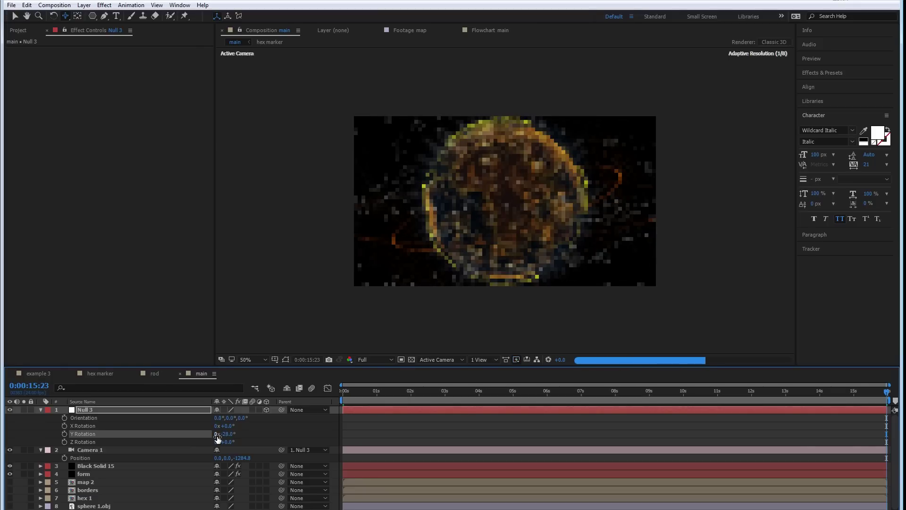
{"action": "left_click", "coordinate": [230, 435]}
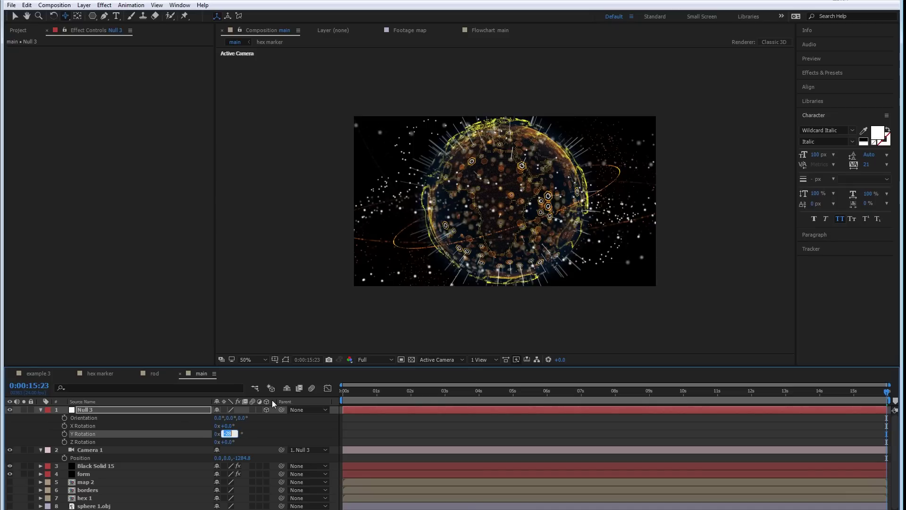
{"action": "type", "text": "-10"}
{"action": "key", "text": "Return"}
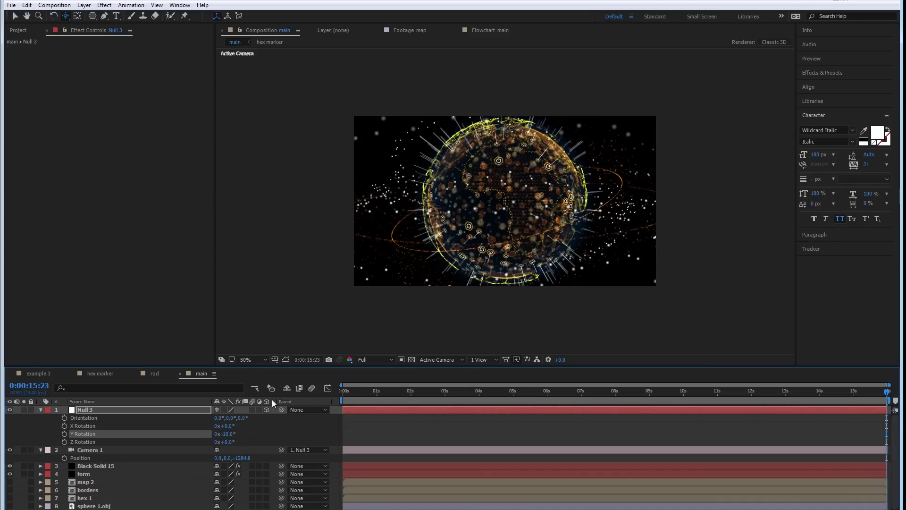
{"action": "left_click", "coordinate": [64, 434]}
- At 0:00:00:00, set the null's Y Rotation to 90°
{"action": "key", "text": "slash"}
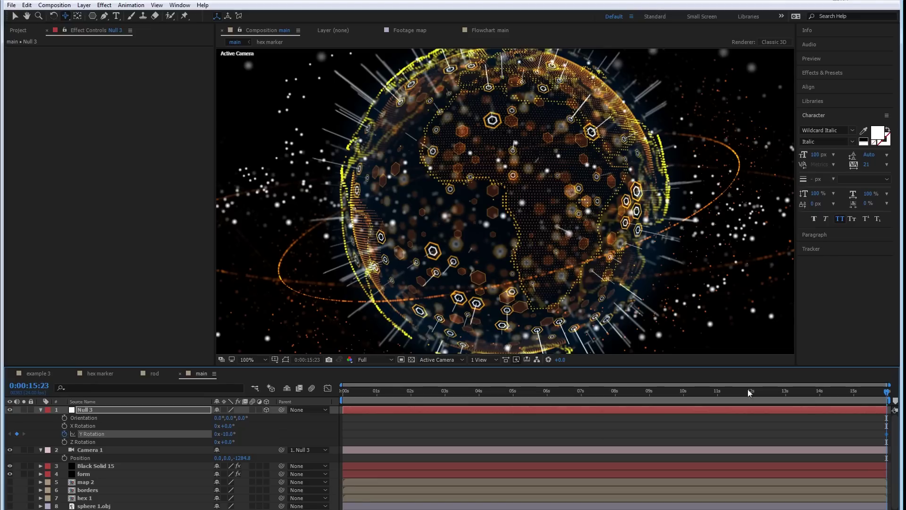
{"action": "left_click_drag", "start_coordinate": [875, 389], "coordinate": [272, 435]}
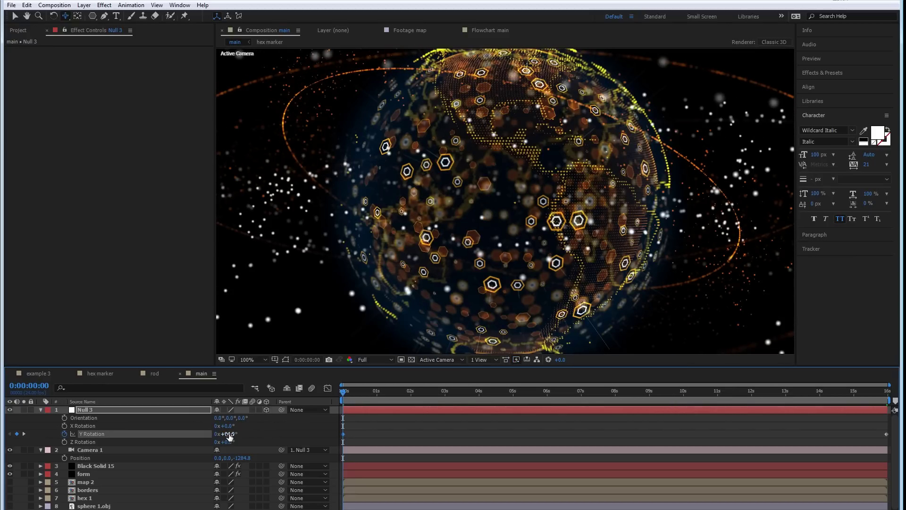
{"action": "left_click", "coordinate": [228, 433]}
{"action": "type", "text": "90"}
{"action": "key", "text": "Return"}
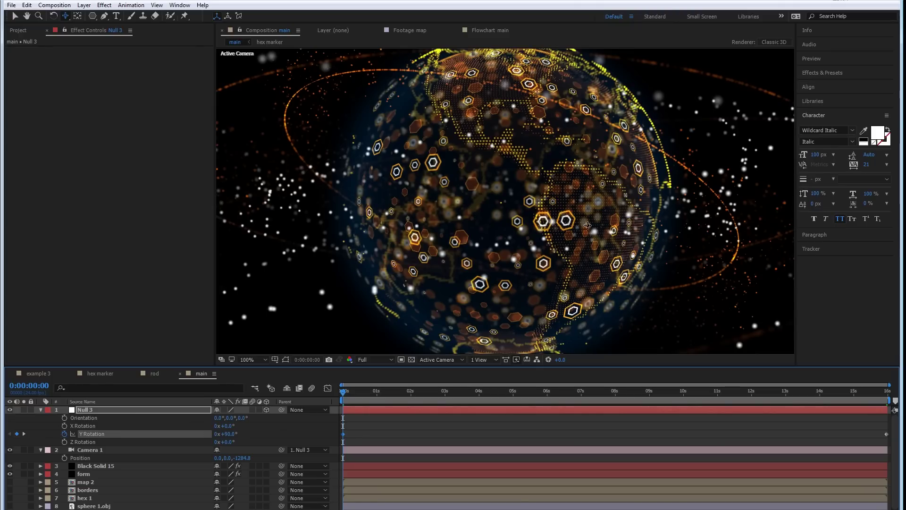
- Check the camera's orbit around the globe at 0:00:05:03, 0:00:13:19 and 0:00:15:23
{"action": "left_click", "coordinate": [515, 393]}
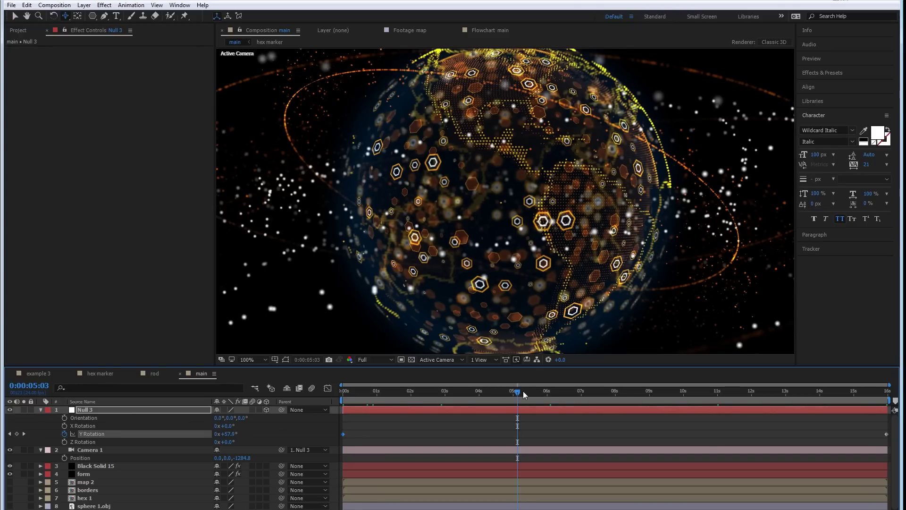
{"action": "left_click", "coordinate": [814, 388]}
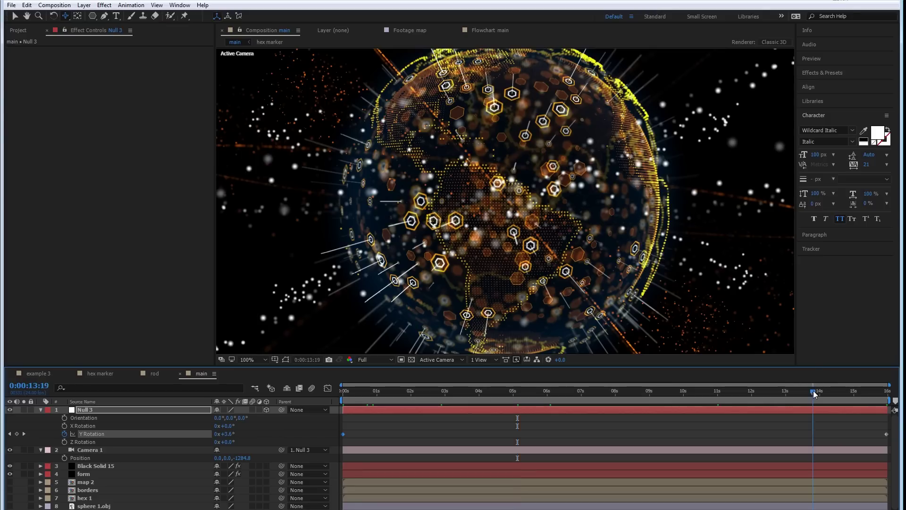
{"action": "left_click", "coordinate": [887, 392]}
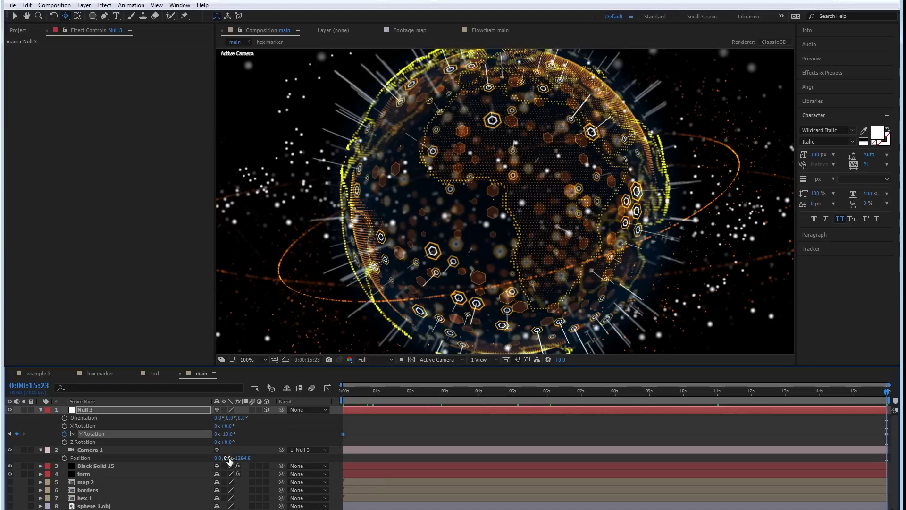
- Keyframe Camera 1's Position at 0:00:00:00 and 0:00:15:23, pulling the camera back to about -1387 in Z at the end
{"action": "left_click", "coordinate": [133, 451]}
{"action": "key", "text": "Home"}
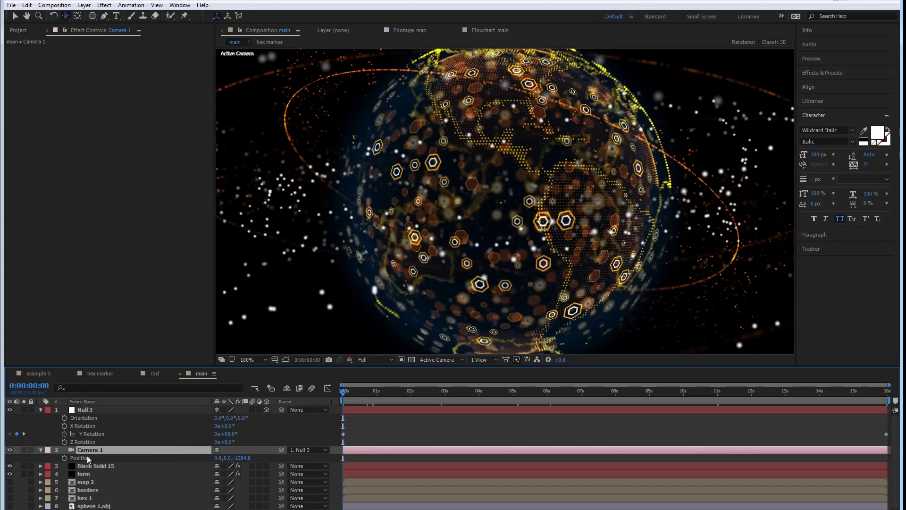
{"action": "left_click", "coordinate": [64, 458]}
{"action": "left_click_drag", "start_coordinate": [493, 396], "coordinate": [899, 396]}
{"action": "left_click", "coordinate": [17, 458]}
{"action": "scroll", "coordinate": [548, 177], "scroll_direction": "down", "scroll_amount": 1}
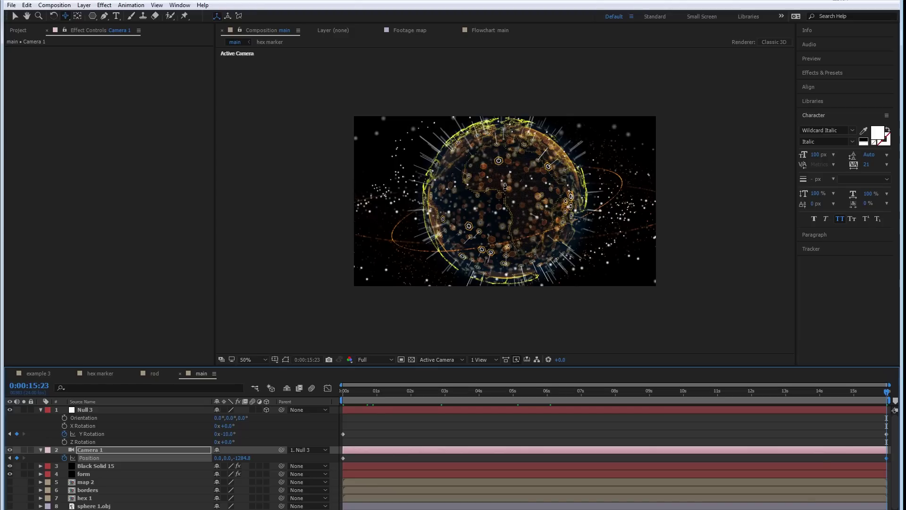
{"action": "left_click_drag", "start_coordinate": [505, 185], "coordinate": [506, 203]}
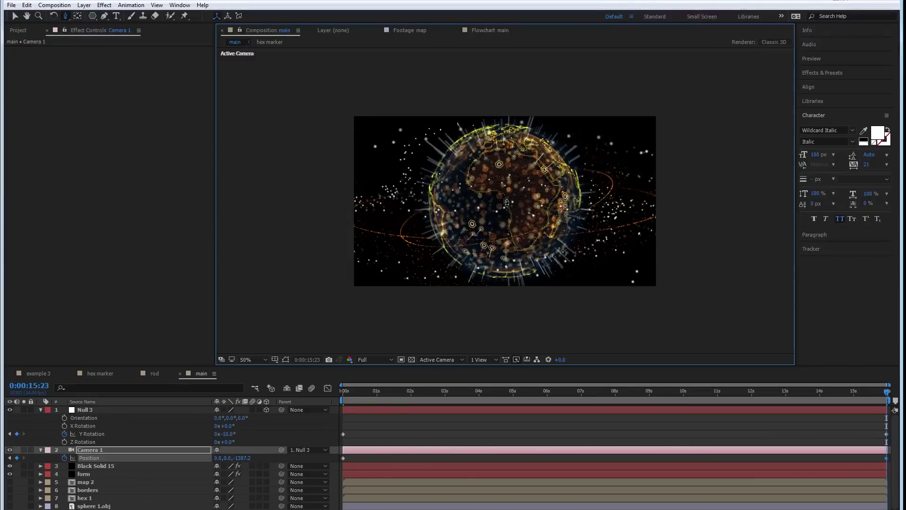
- At 0:00:00:00, set Camera 1's Z position to -400
{"action": "key", "text": "Home"}
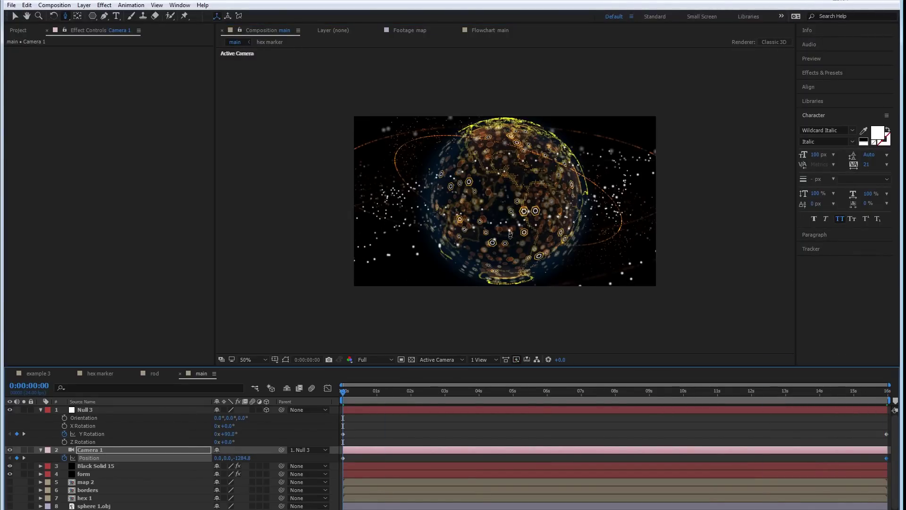
{"action": "scroll", "coordinate": [491, 241], "scroll_direction": "up", "scroll_amount": 4}
{"action": "scroll", "coordinate": [595, 214], "scroll_direction": "down", "scroll_amount": 2}
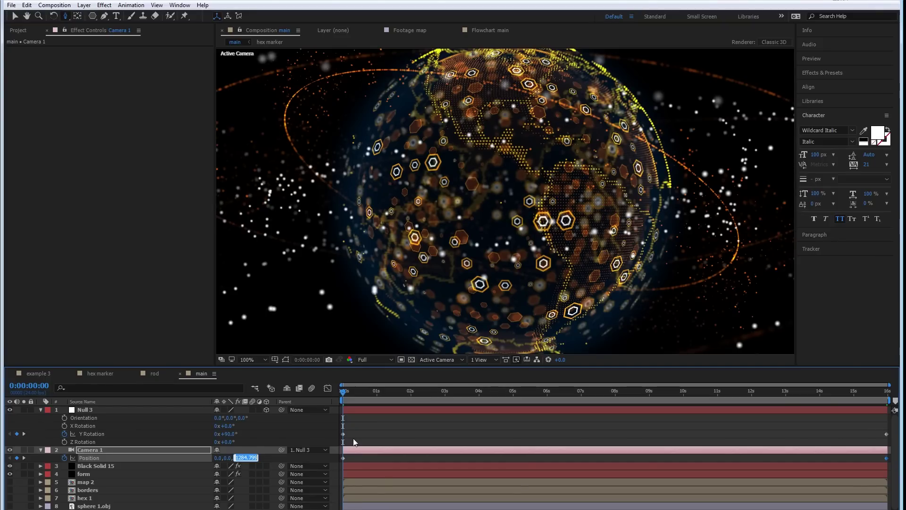
{"action": "type", "text": "-400"}
{"action": "key", "text": "Return"}
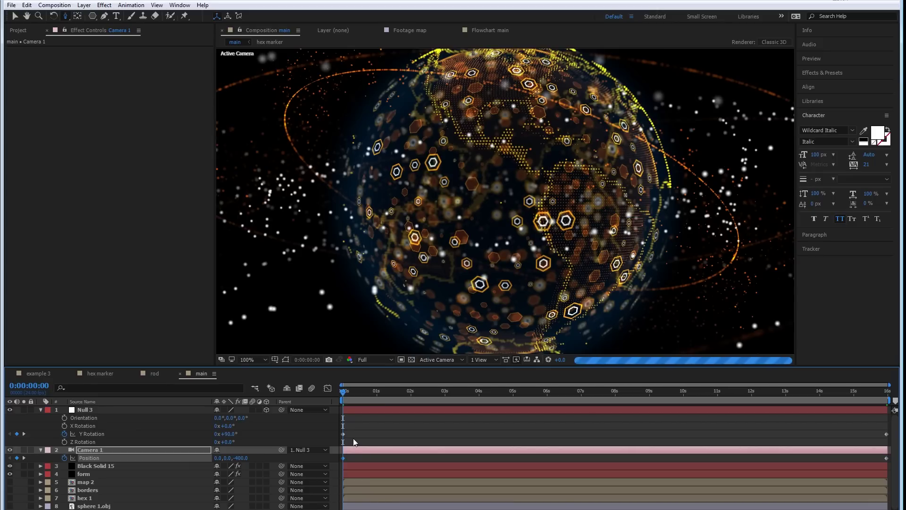
{"action": "key", "text": "comma"}
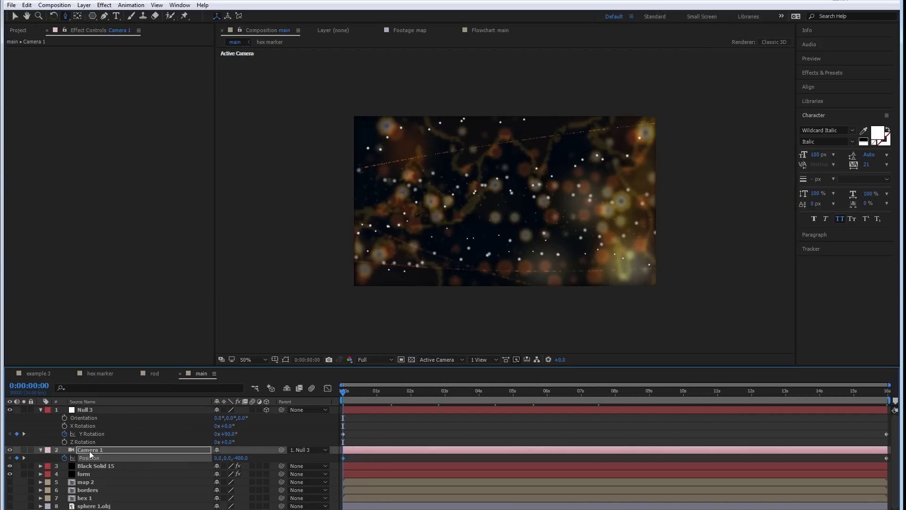
- Toggle depth of field off and back on in Camera 1's options, and start keyframing Focus Distance at 0:00:00:00
{"action": "key", "text": "a"}
{"action": "key", "text": "a"}
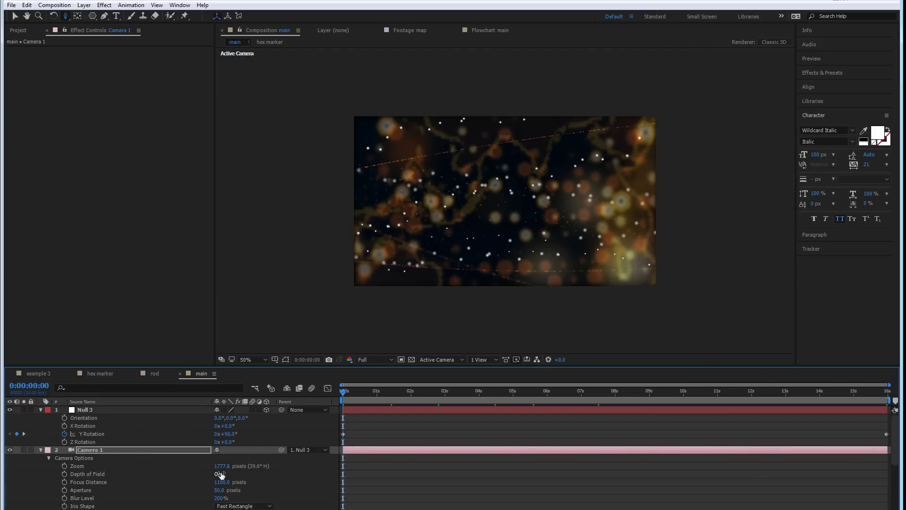
{"action": "left_click", "coordinate": [218, 474]}
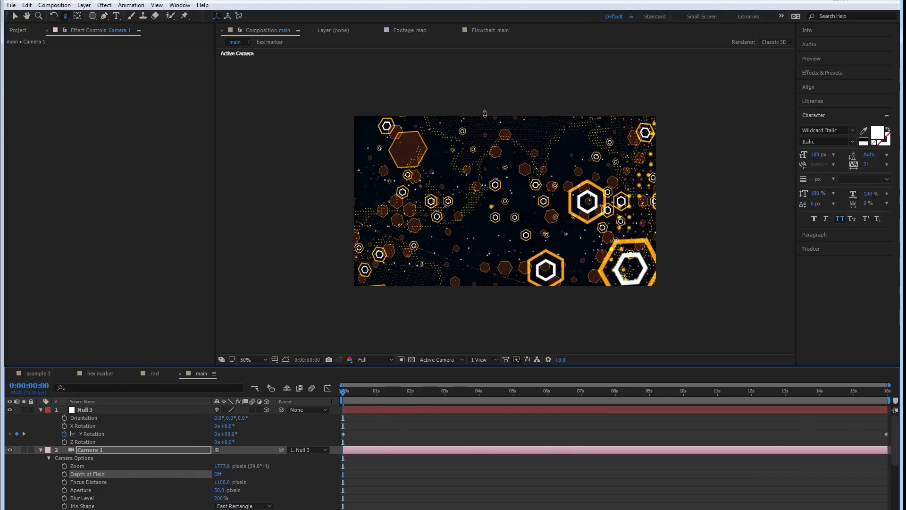
{"action": "left_click", "coordinate": [218, 474]}
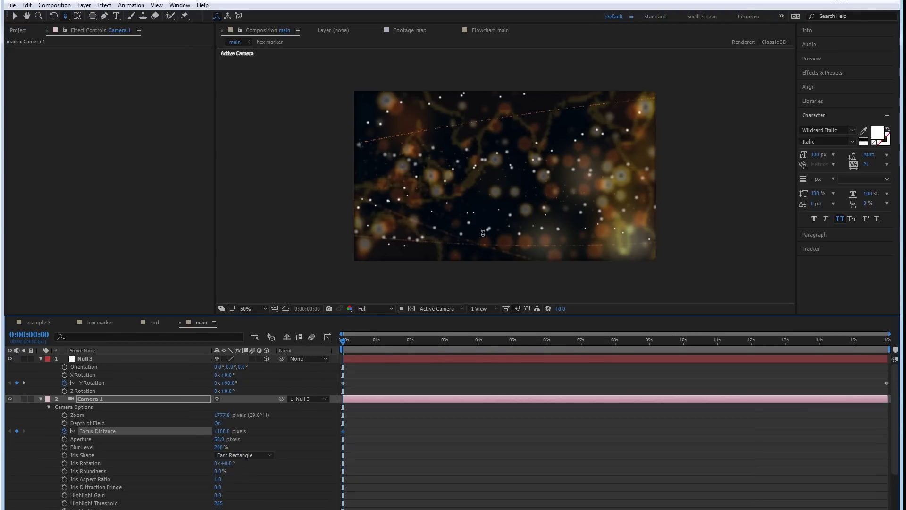
- Set Camera 1's Blur Level to 100%
{"action": "key", "text": "period"}
{"action": "key", "text": "comma"}
{"action": "left_click", "coordinate": [220, 447]}
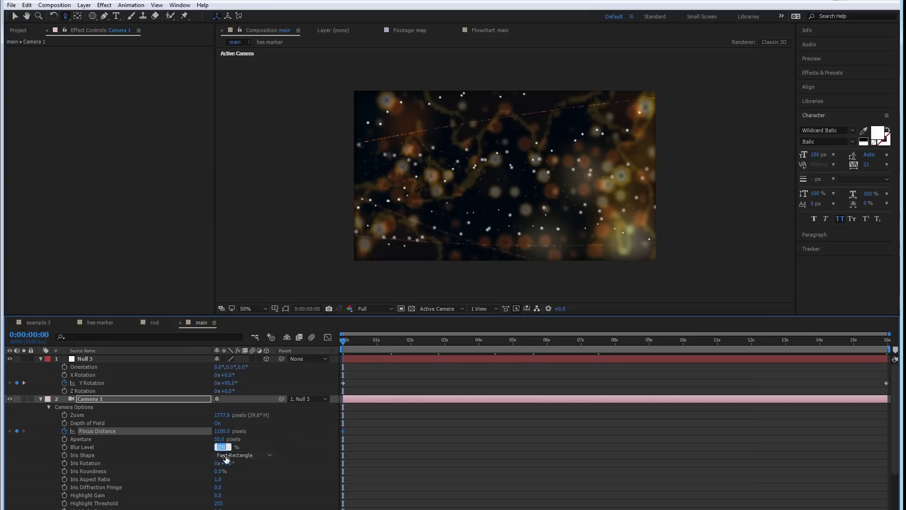
{"action": "type", "text": "10"}
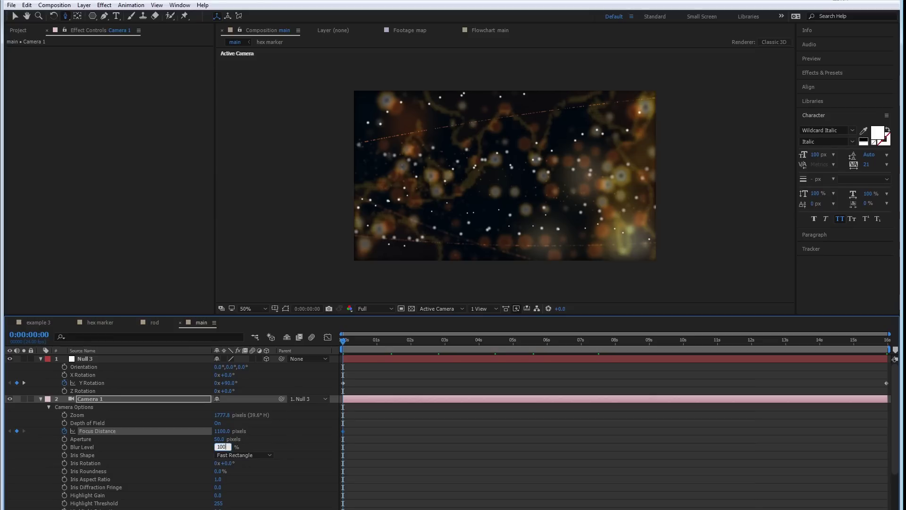
{"action": "type", "text": "0"}
{"action": "key", "text": "Return"}
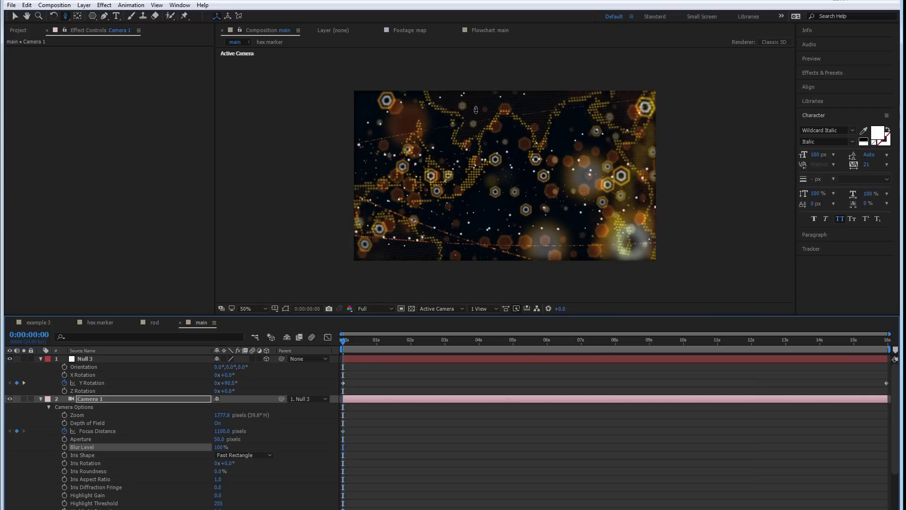
- Try a Focus Distance of 800 pixels for Camera 1 at 0:00:00:00
{"action": "left_click", "coordinate": [229, 431]}
{"action": "type", "text": "800"}
{"action": "key", "text": "Return"}
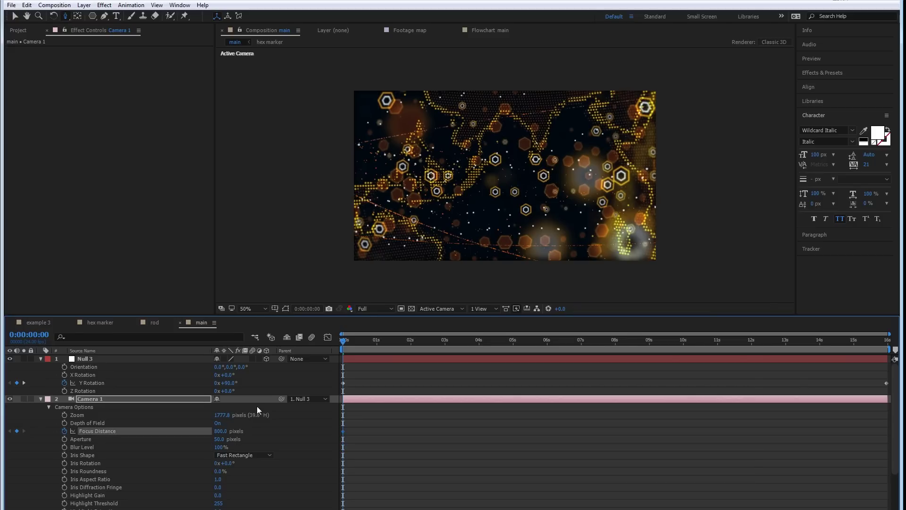
- Set Camera 1's Focus Distance to 600 pixels at 0:00:00:00 and check the sharpness
{"action": "key", "text": "/"}
{"action": "left_click", "coordinate": [222, 431]}
{"action": "type", "text": "600"}
{"action": "key", "text": "Return"}
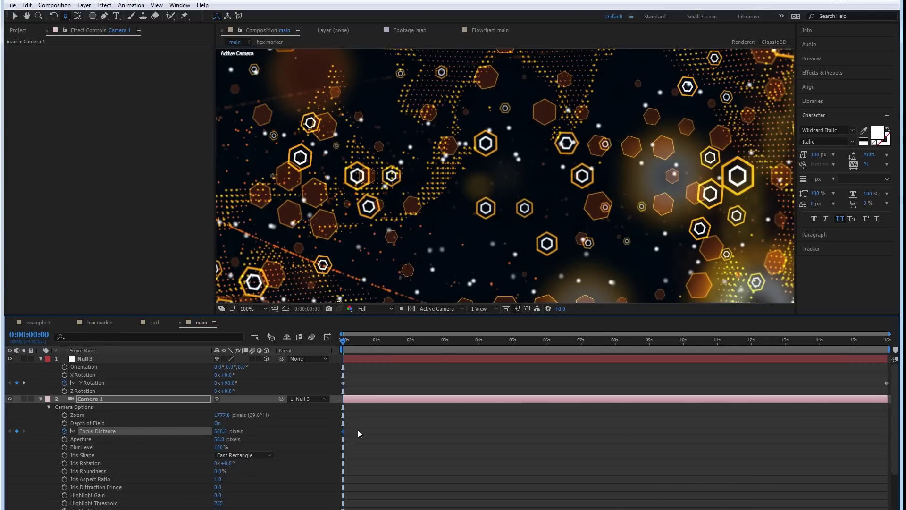
{"action": "scroll", "coordinate": [472, 194], "scroll_direction": "down", "scroll_amount": 2}
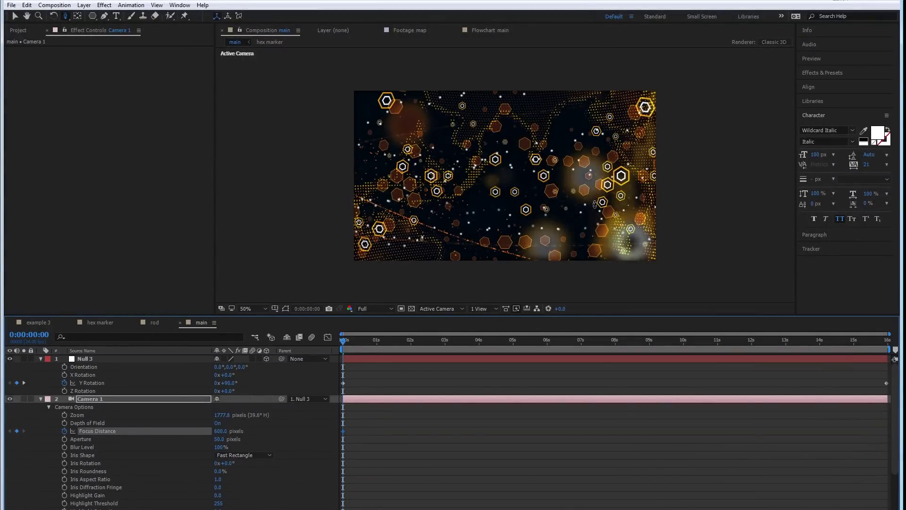
- Add a second Focus Distance keyframe of 400 pixels at 0:00:02:23
{"action": "left_click", "coordinate": [411, 343]}
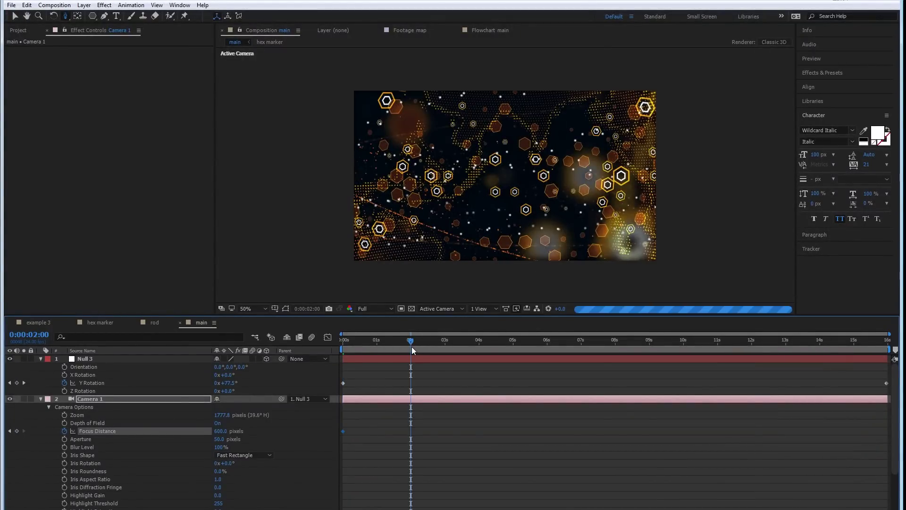
{"action": "left_click", "coordinate": [444, 344]}
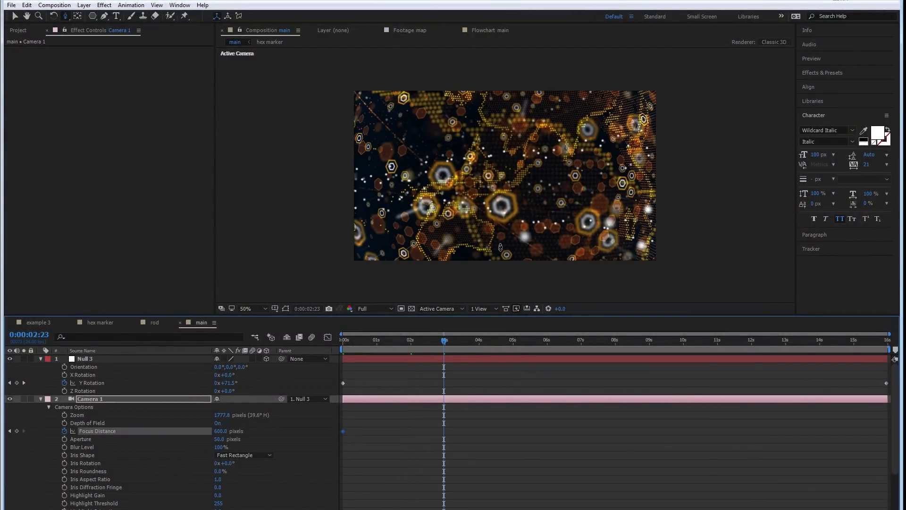
{"action": "left_click", "coordinate": [223, 431]}
{"action": "type", "text": "400"}
{"action": "key", "text": "Return"}
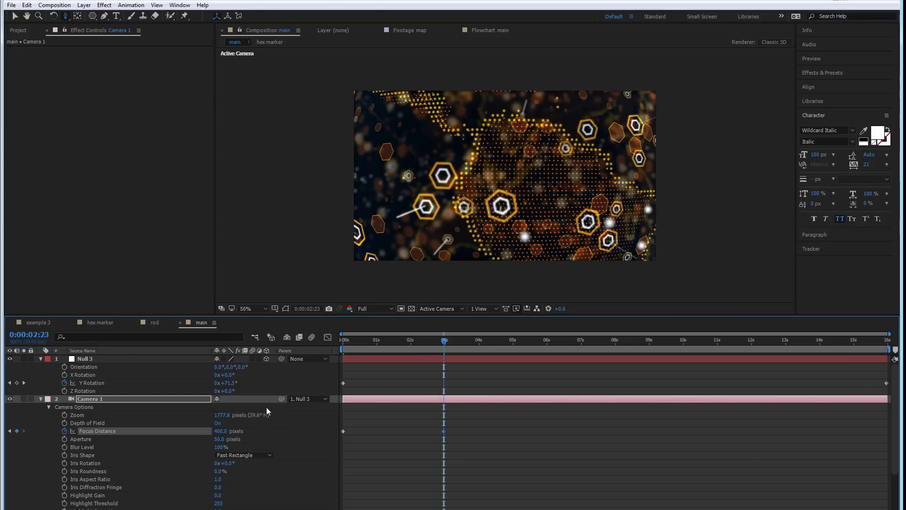
- Try Focus Distance values of 300 and 350 pixels for the keyframe at 0:00:02:23, checking the sharpness of the nearest hexagons
{"action": "left_click", "coordinate": [221, 431]}
{"action": "type", "text": "300"}
{"action": "key", "text": "Return"}
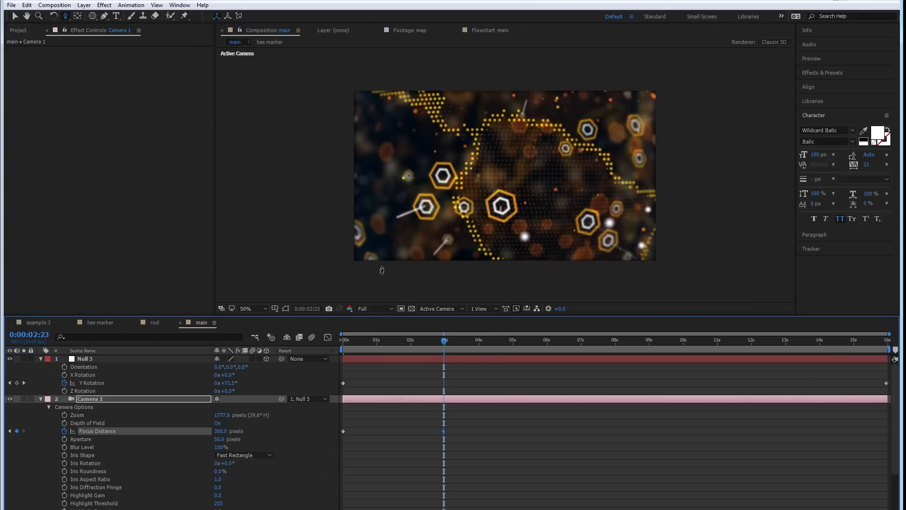
{"action": "key", "text": "slash"}
{"action": "left_click", "coordinate": [221, 431]}
{"action": "type", "text": "350"}
{"action": "key", "text": "Return"}
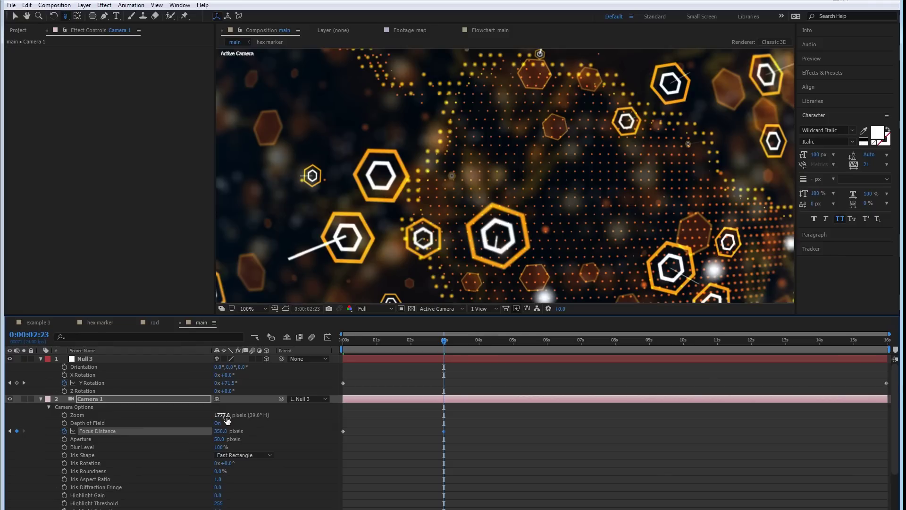
{"action": "key", "text": "comma"}
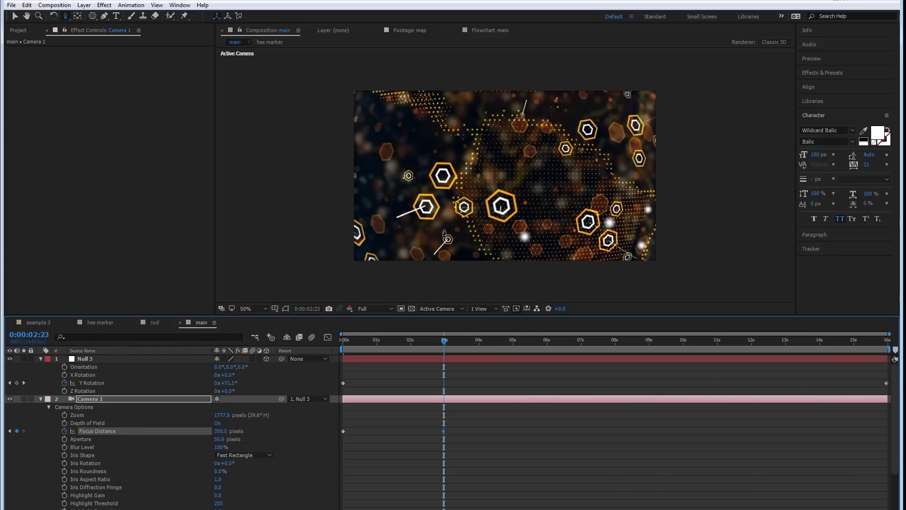
- Check the focus at earlier frames and move the second Focus Distance keyframe to 0:00:02:00
{"action": "left_click", "coordinate": [414, 341]}
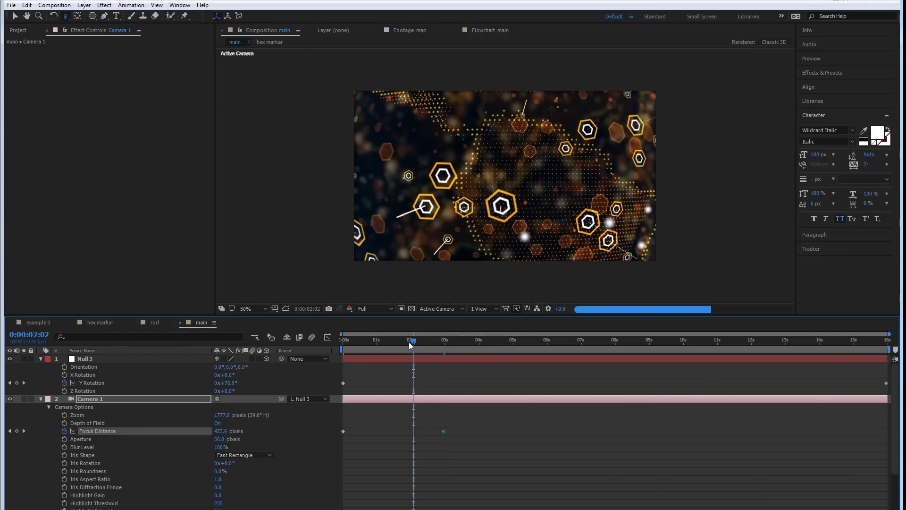
{"action": "left_click", "coordinate": [390, 340]}
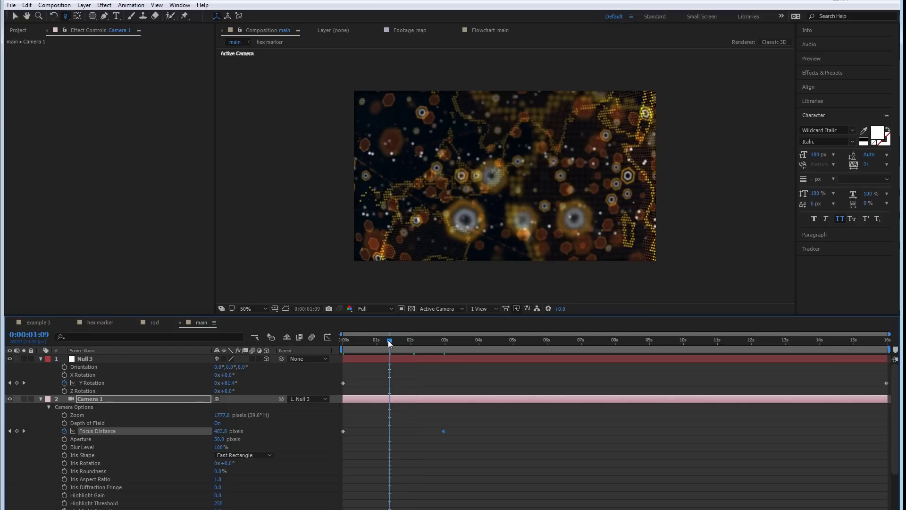
{"action": "left_click", "coordinate": [413, 341]}
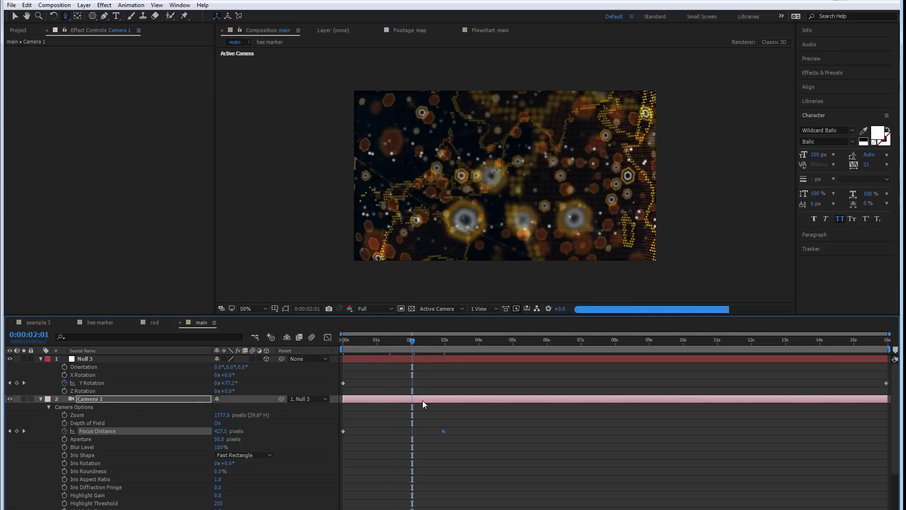
{"action": "key", "text": "Page_Up"}
{"action": "left_click_drag", "start_coordinate": [444, 431], "coordinate": [412, 434]}
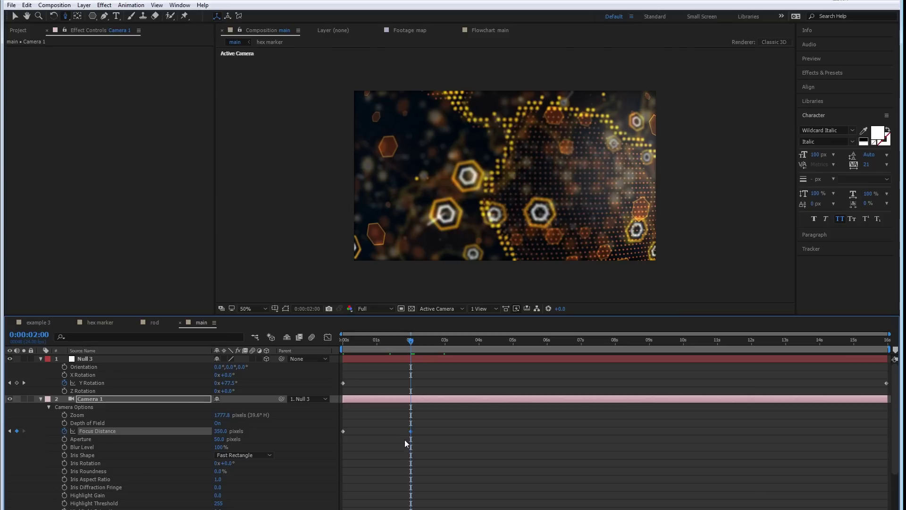
- Set the Focus Distance at 0:00:02:00 to 300 pixels
{"action": "left_click", "coordinate": [221, 431]}
{"action": "type", "text": "300"}
{"action": "key", "text": "Return"}
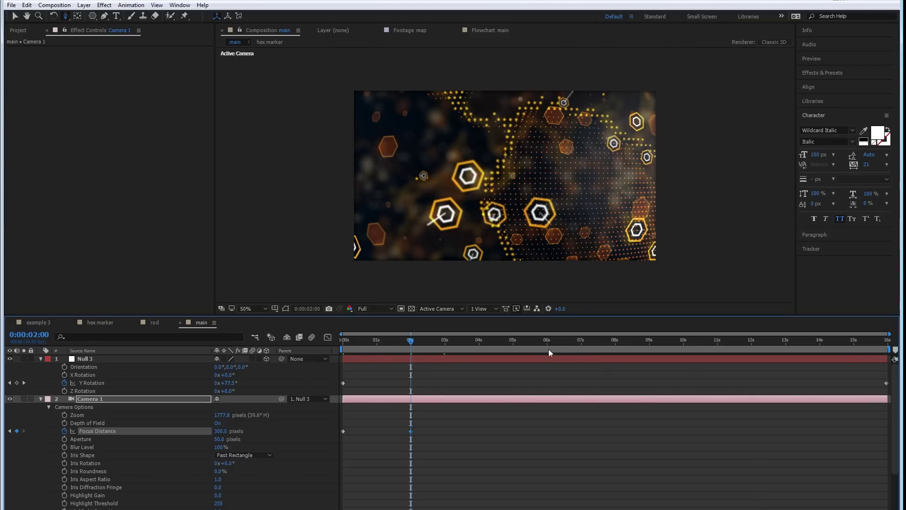
- Add a Focus Distance keyframe of 1100 pixels at the last frame, 0:00:15:23
{"action": "left_click", "coordinate": [889, 348]}
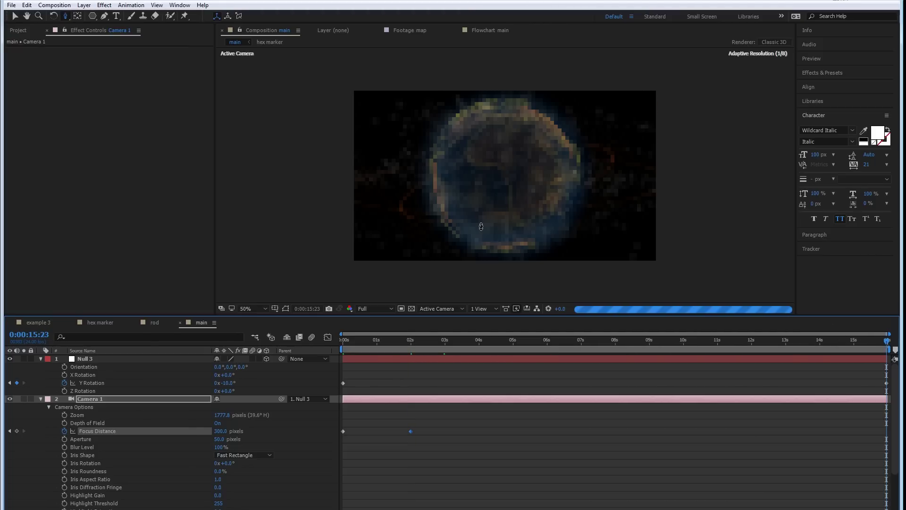
{"action": "key", "text": "period"}
{"action": "left_click", "coordinate": [221, 431]}
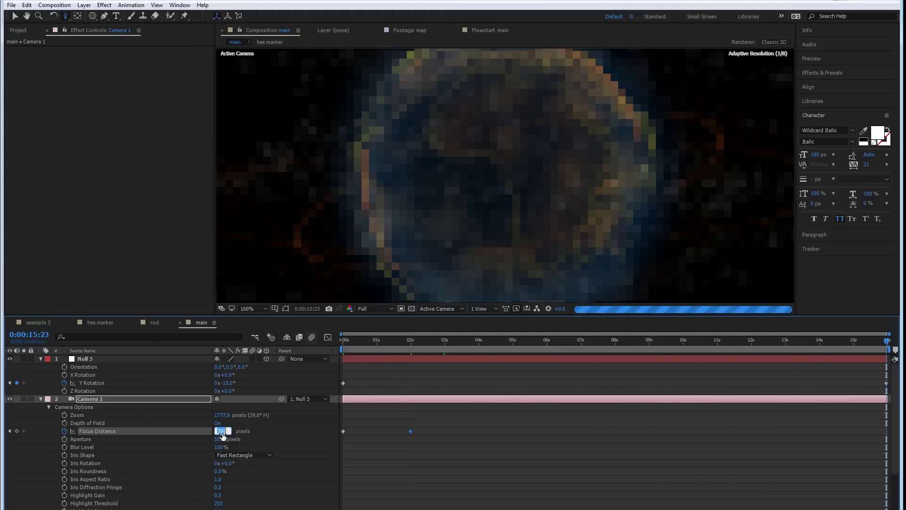
{"action": "type", "text": "1100"}
{"action": "key", "text": "Return"}
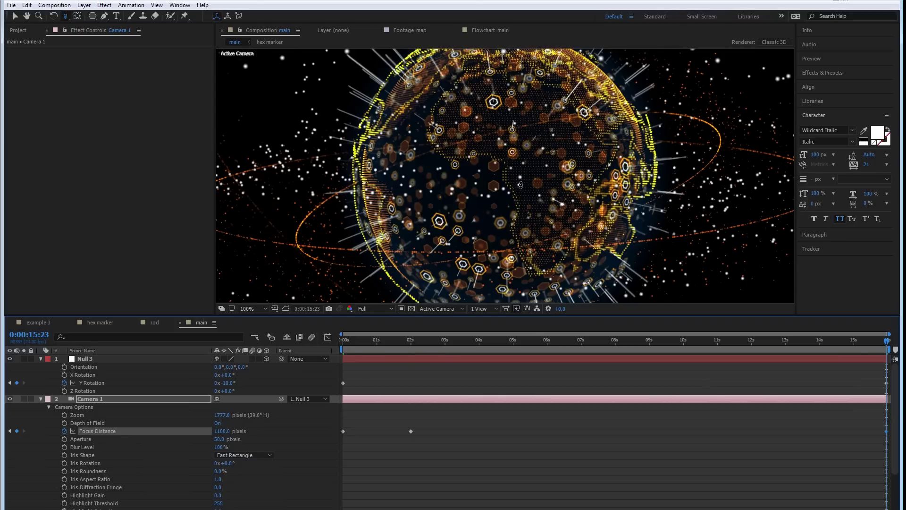
- Examine the camera focus at several frames between the start of the animation and about nine seconds
{"action": "scroll", "coordinate": [511, 182], "scroll_direction": "down", "scroll_amount": 1}
{"action": "scroll", "coordinate": [514, 181], "scroll_direction": "up", "scroll_amount": 1}
{"action": "scroll", "coordinate": [521, 182], "scroll_direction": "down", "scroll_amount": 1}
{"action": "left_click", "coordinate": [654, 340]}
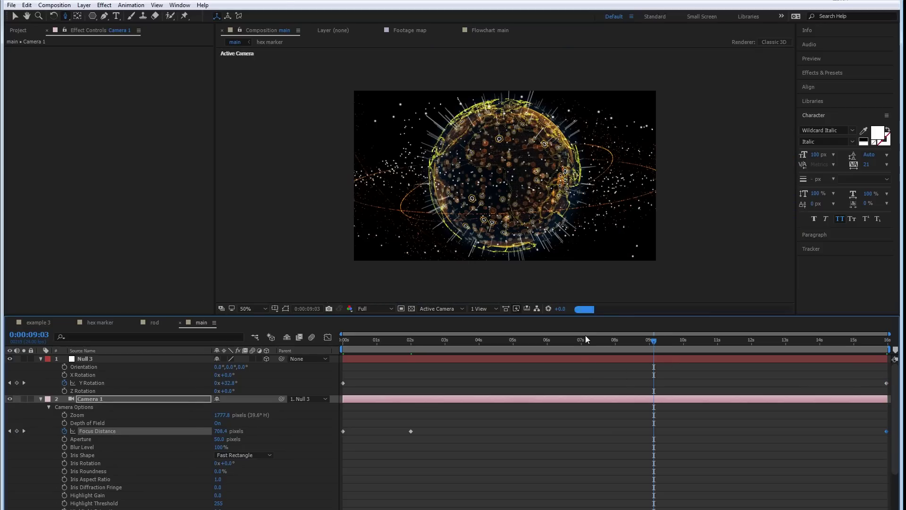
{"action": "left_click", "coordinate": [544, 341]}
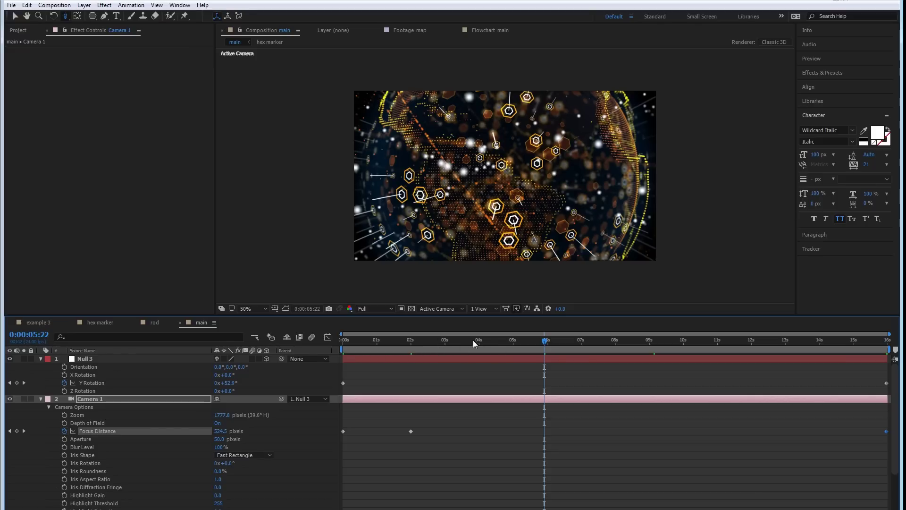
{"action": "left_click", "coordinate": [471, 341]}
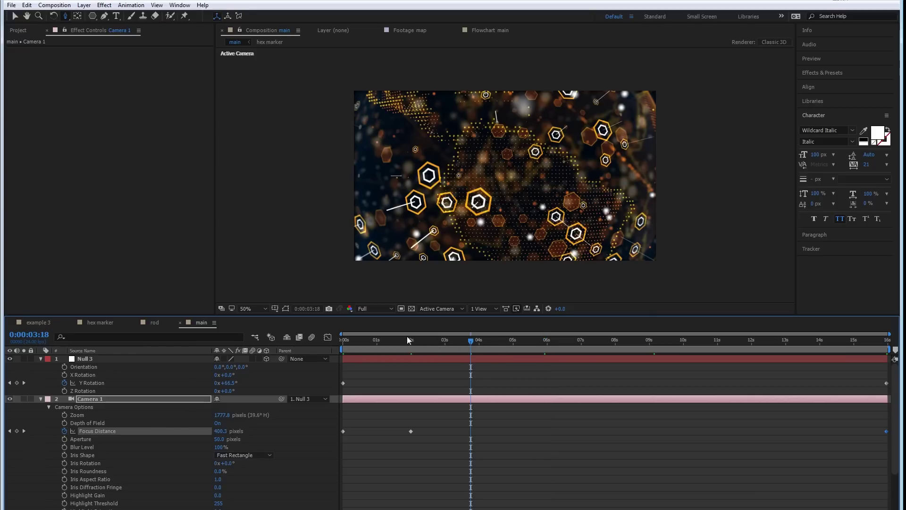
{"action": "left_click_drag", "start_coordinate": [405, 339], "coordinate": [344, 341]}
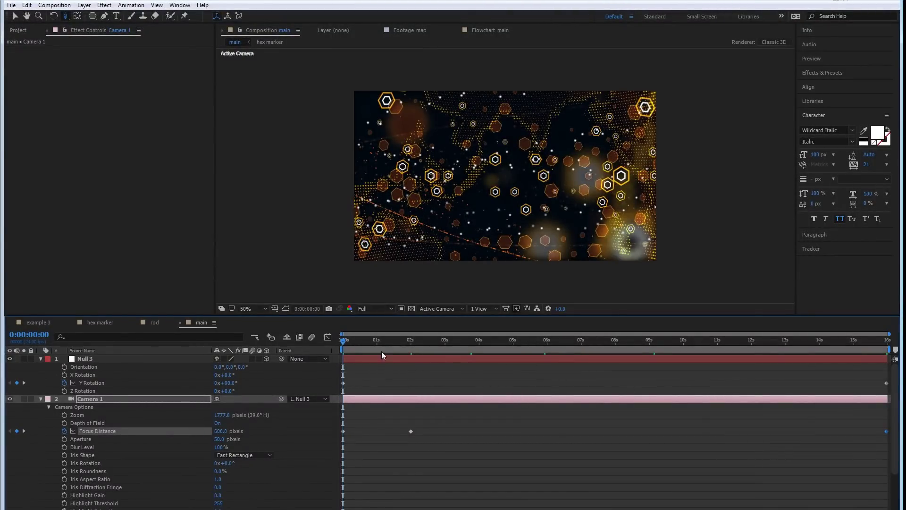
{"action": "left_click", "coordinate": [407, 341]}
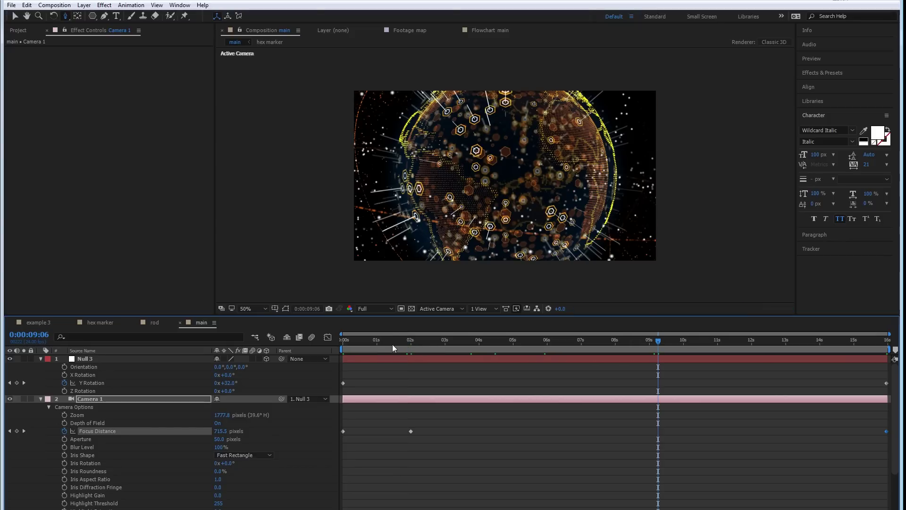
{"action": "key", "text": "Home"}
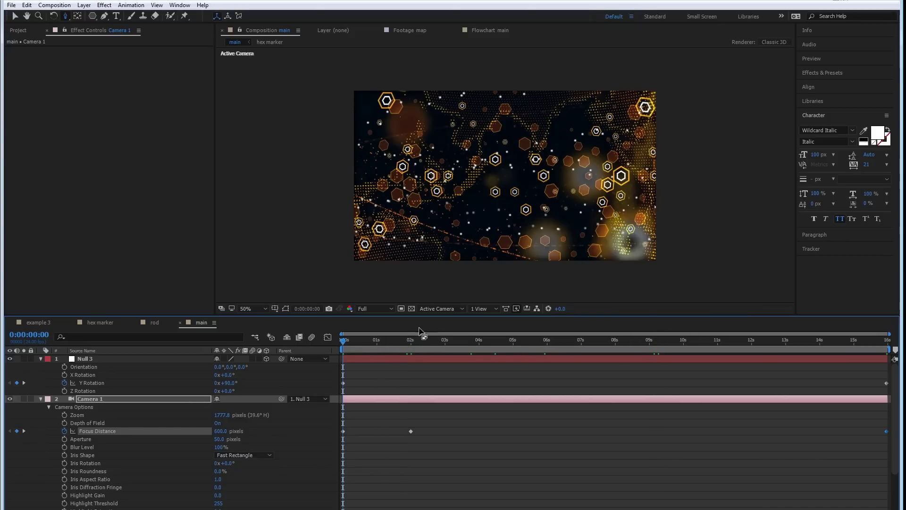
- Keyframe the camera's Blur Level at 100% at 0:00:02:00 and at 200% at 0:00:15:23
{"action": "left_click", "coordinate": [411, 341]}
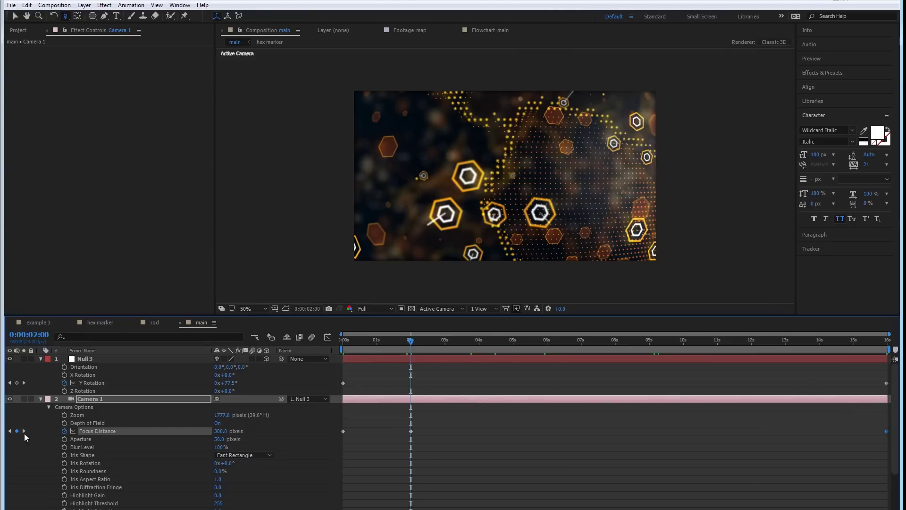
{"action": "left_click", "coordinate": [64, 448]}
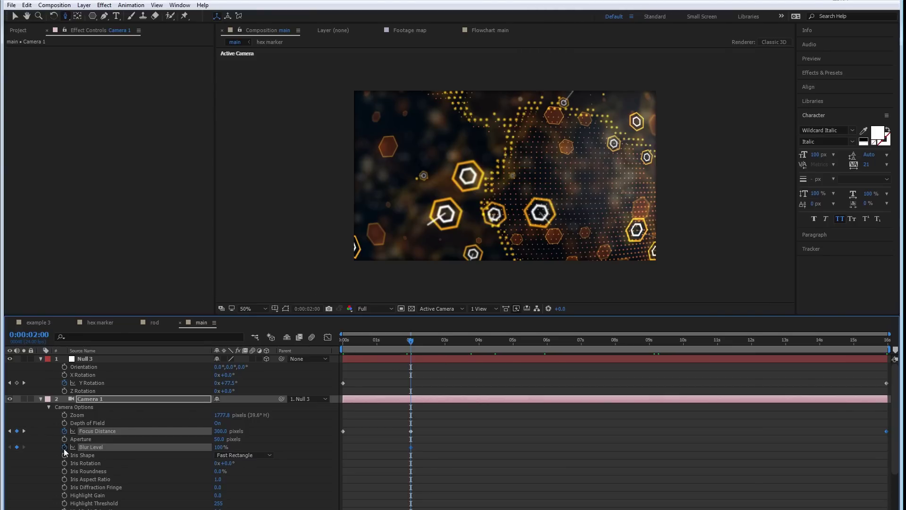
{"action": "key", "text": "End"}
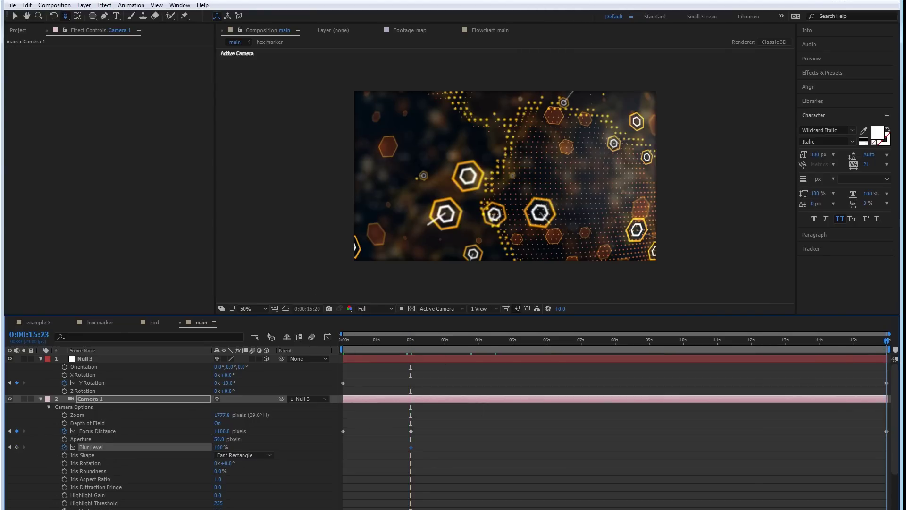
{"action": "key", "text": "slash"}
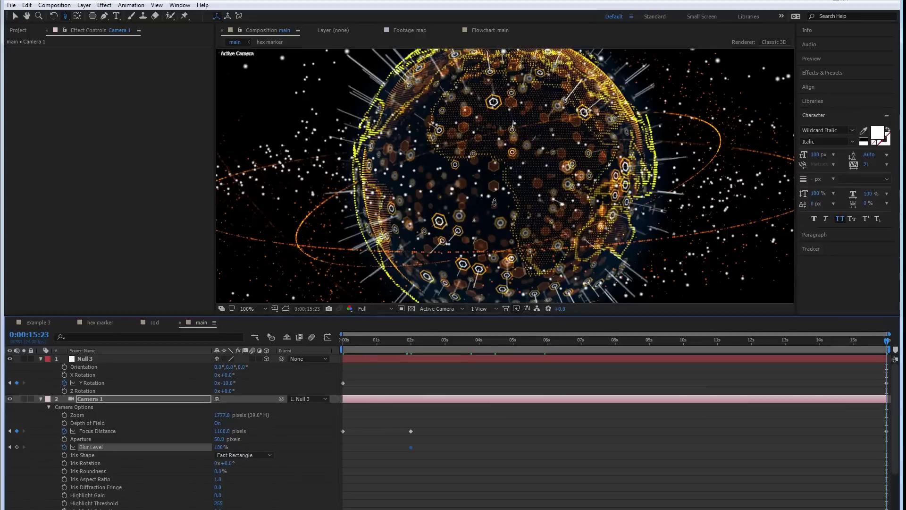
{"action": "left_click", "coordinate": [219, 447]}
{"action": "type", "text": "200"}
{"action": "key", "text": "Return"}
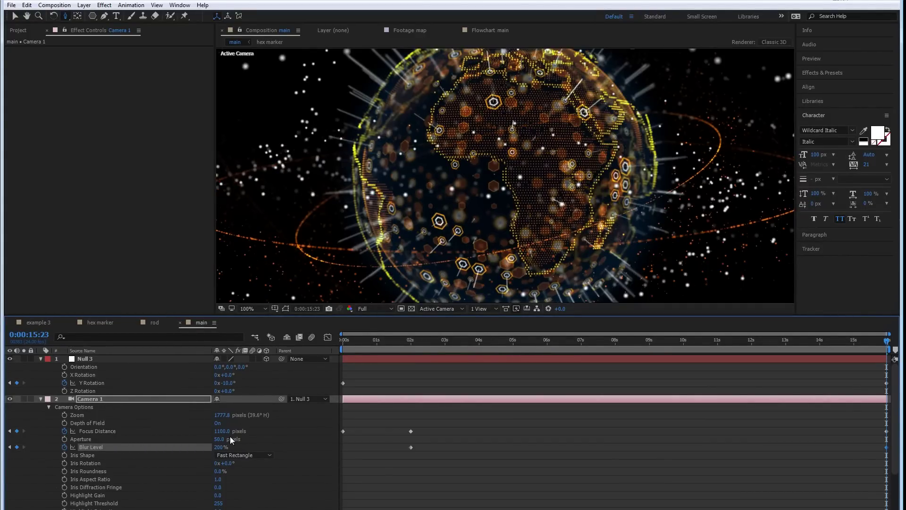
- Compare the last frame without and with the 200% Blur Level keyframe, and check the blur at the start and around 0:00:02:13
{"action": "key", "text": "ctrl+z"}
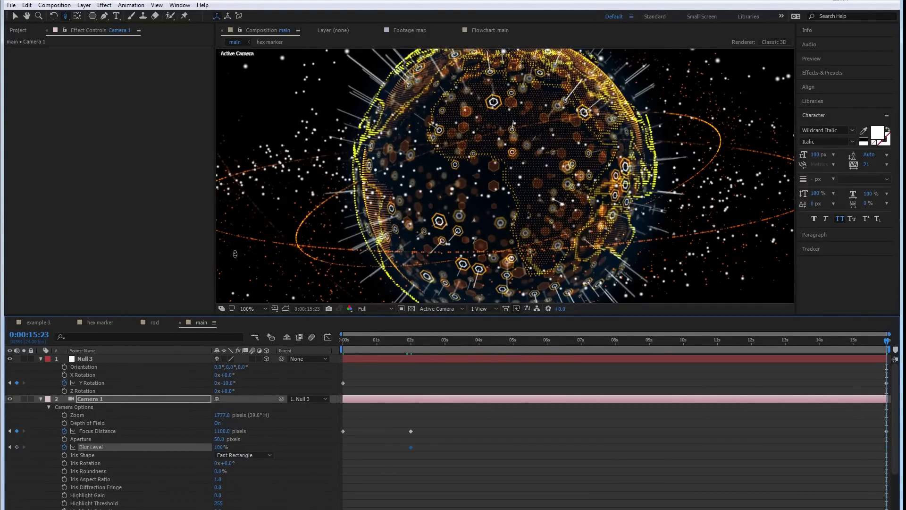
{"action": "key", "text": "comma"}
{"action": "key", "text": "period"}
{"action": "left_click_drag", "start_coordinate": [887, 341], "coordinate": [266, 348]}
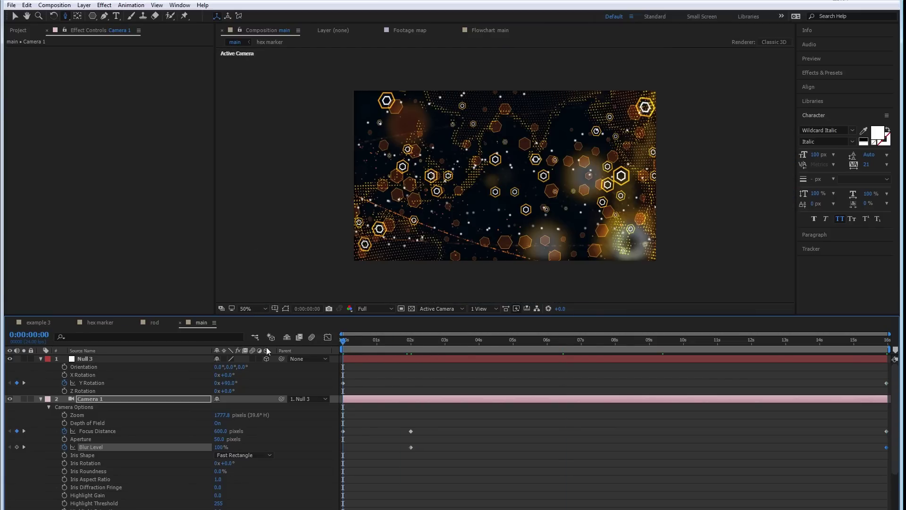
{"action": "left_click", "coordinate": [430, 344]}
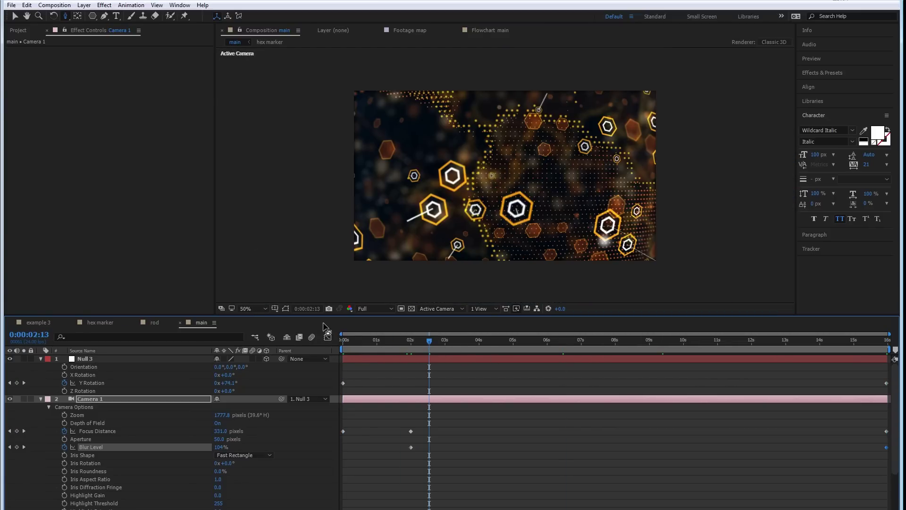
- Enable Repeat Edge Pixels in the Fast Box Blur effect on the Black Solid 15 atmosphere layer
{"action": "left_click", "coordinate": [40, 359]}
{"action": "left_click", "coordinate": [93, 487]}
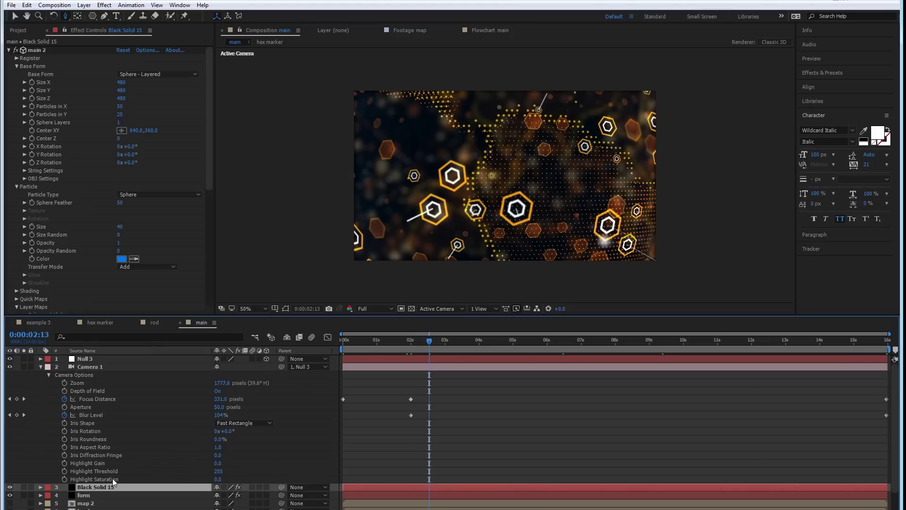
{"action": "scroll", "coordinate": [121, 417], "scroll_direction": "down", "scroll_amount": 2}
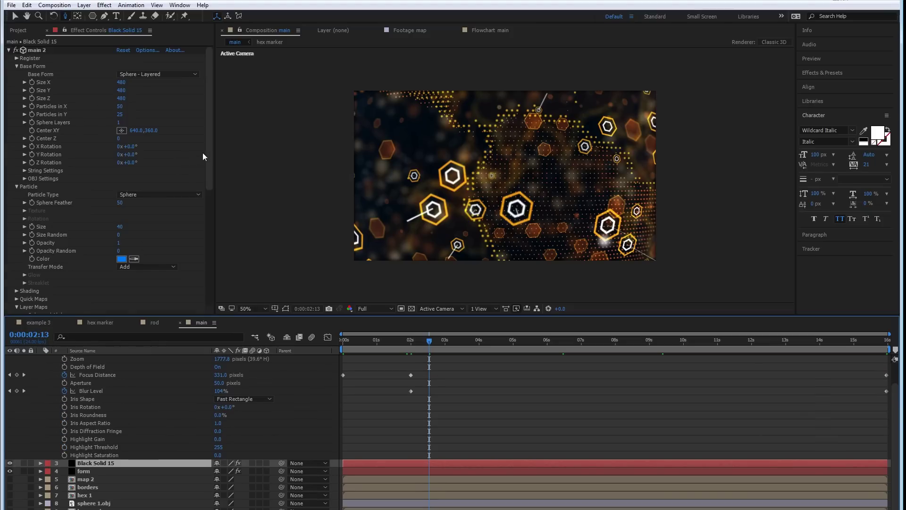
{"action": "scroll", "coordinate": [201, 154], "scroll_direction": "down", "scroll_amount": 6}
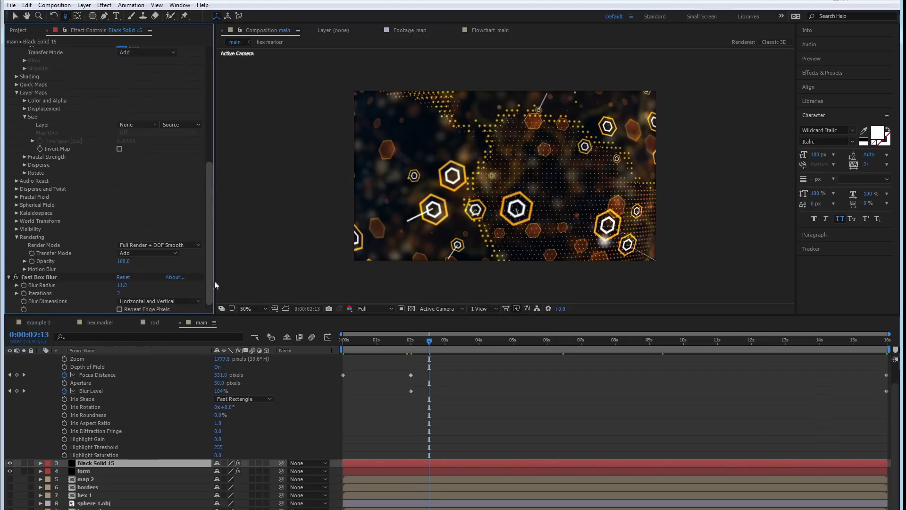
{"action": "left_click", "coordinate": [119, 310]}
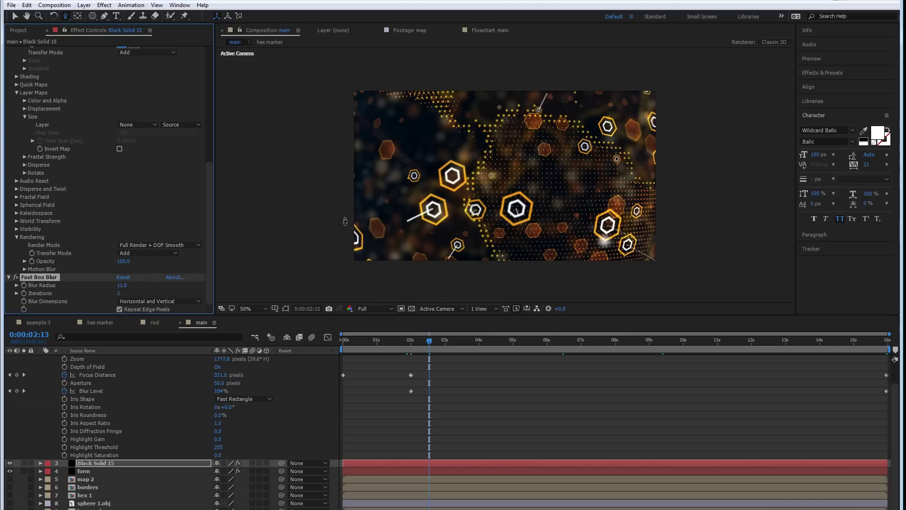
- Collapse the camera layer's properties and shrink the timeline to give the composition preview more height
{"action": "key", "text": "period"}
{"action": "scroll", "coordinate": [82, 404], "scroll_direction": "up", "scroll_amount": 2}
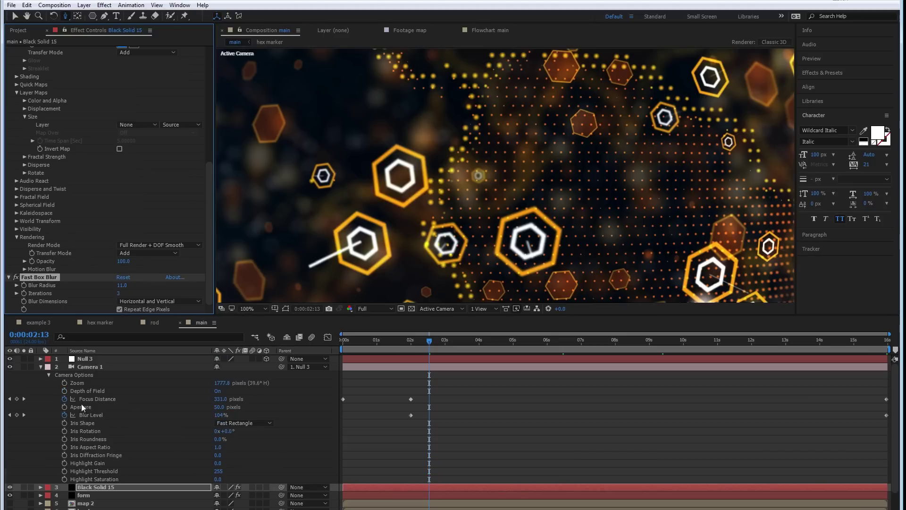
{"action": "left_click", "coordinate": [41, 367]}
{"action": "left_click_drag", "start_coordinate": [424, 315], "coordinate": [424, 372]}
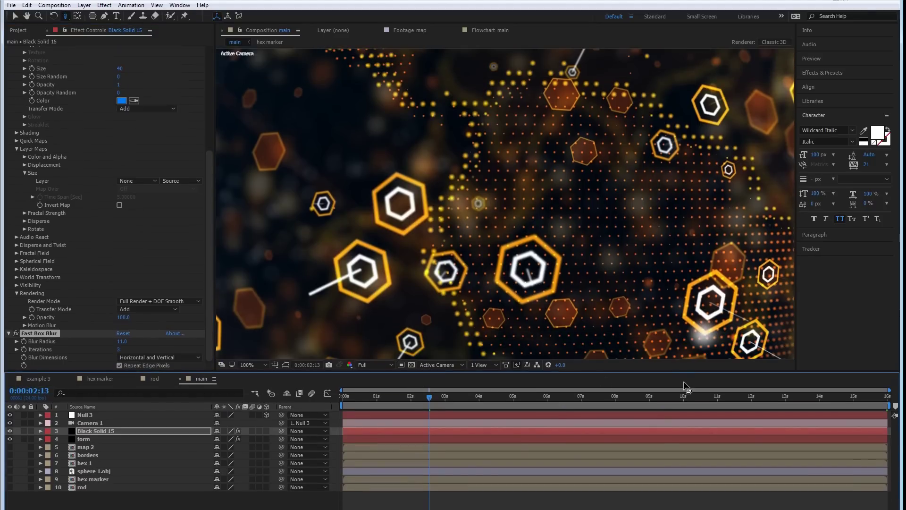
- At the last frame, identify the hex 2 and rod effects on the form layer and cut them both from it
{"action": "key", "text": "End"}
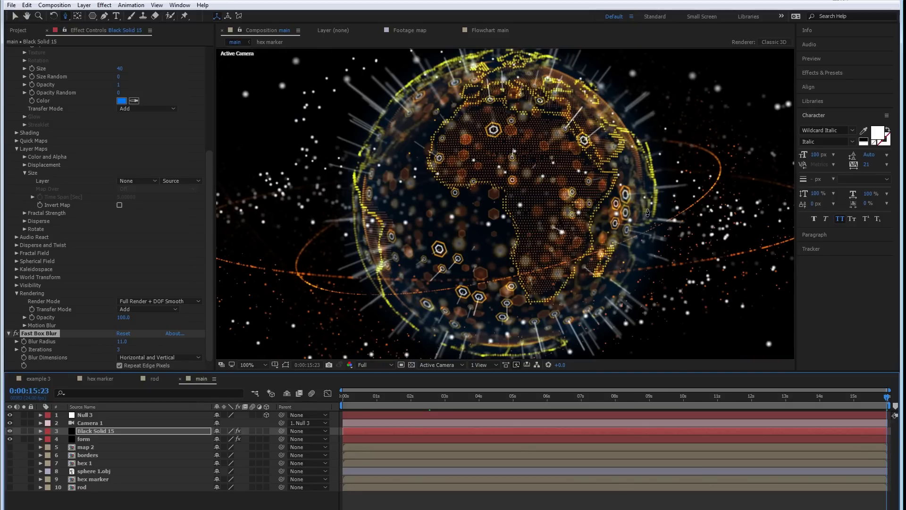
{"action": "left_click", "coordinate": [84, 439]}
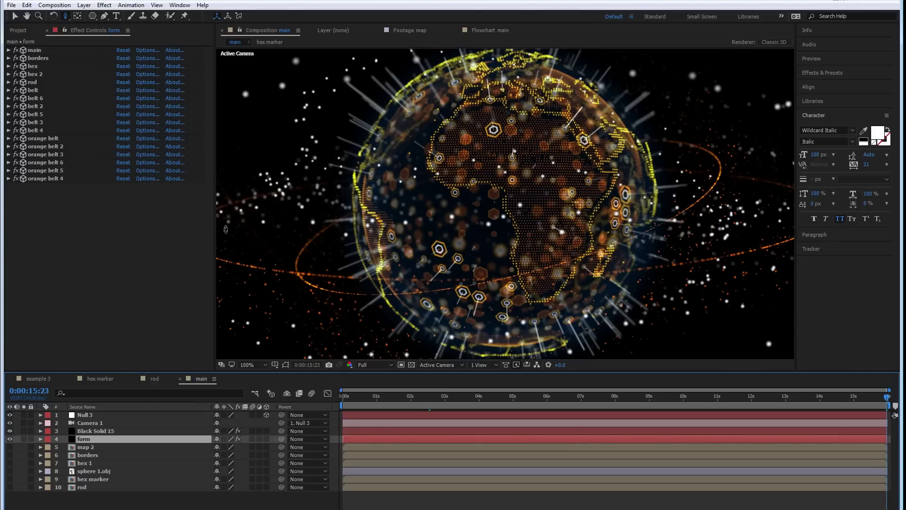
{"action": "left_click", "coordinate": [42, 74]}
{"action": "left_click", "coordinate": [16, 74]}
{"action": "left_click", "coordinate": [15, 74]}
{"action": "left_click", "coordinate": [16, 83]}
{"action": "left_click", "coordinate": [17, 82]}
{"action": "left_click", "coordinate": [32, 82], "text": "ctrl"}
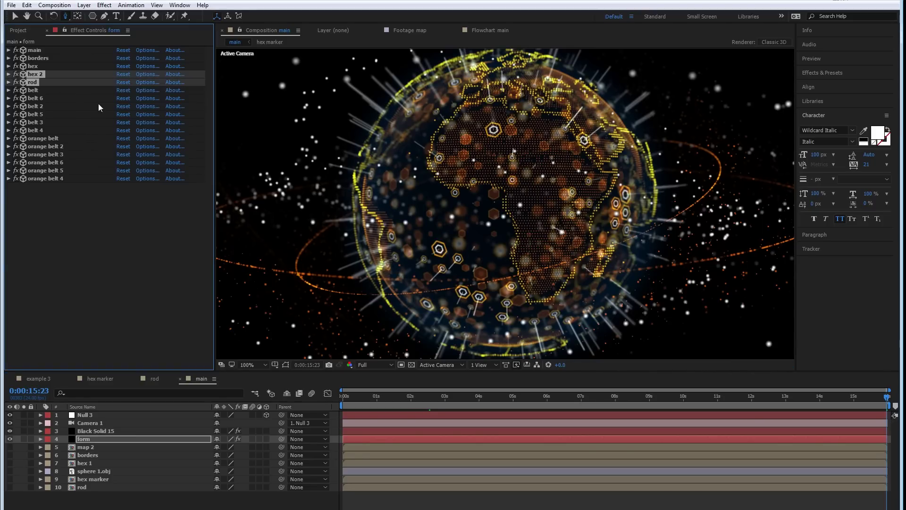
{"action": "key", "text": "Delete"}
- Create a new black solid above the form layer and paste the hex 2 and rod effects onto it
{"action": "right_click", "coordinate": [111, 507]}
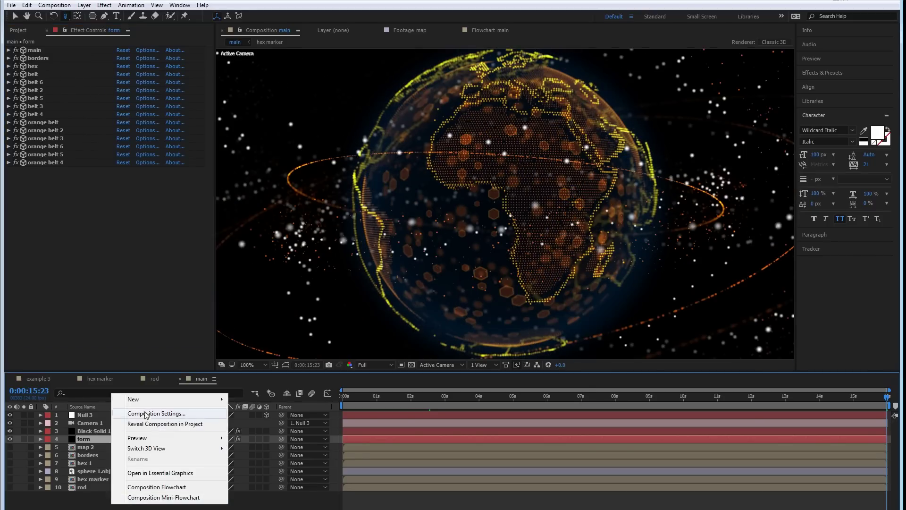
{"action": "mouse_move", "coordinate": [208, 399]}
{"action": "left_click", "coordinate": [273, 424]}
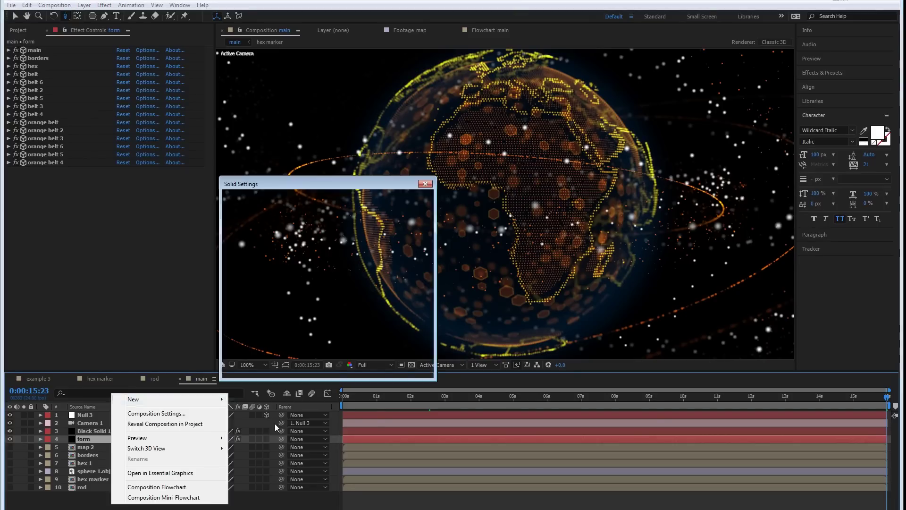
{"action": "key", "text": "Return"}
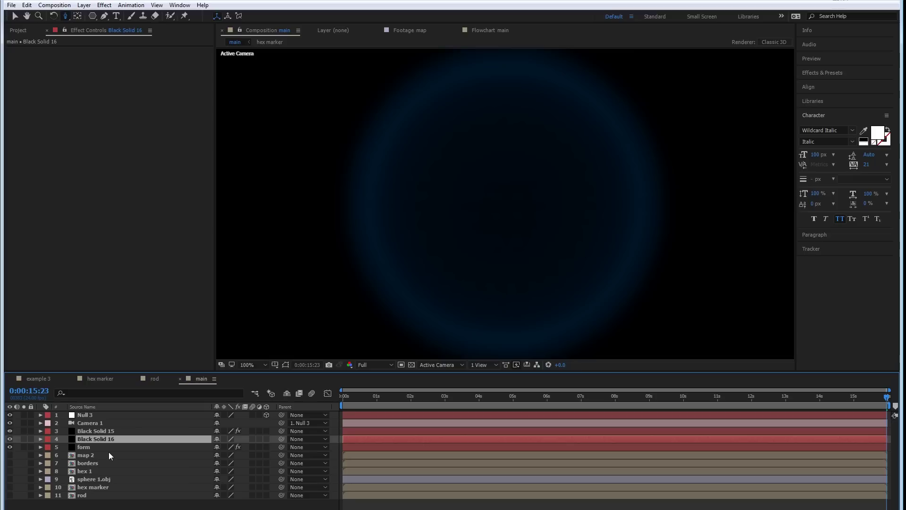
{"action": "key", "text": "ctrl+v"}
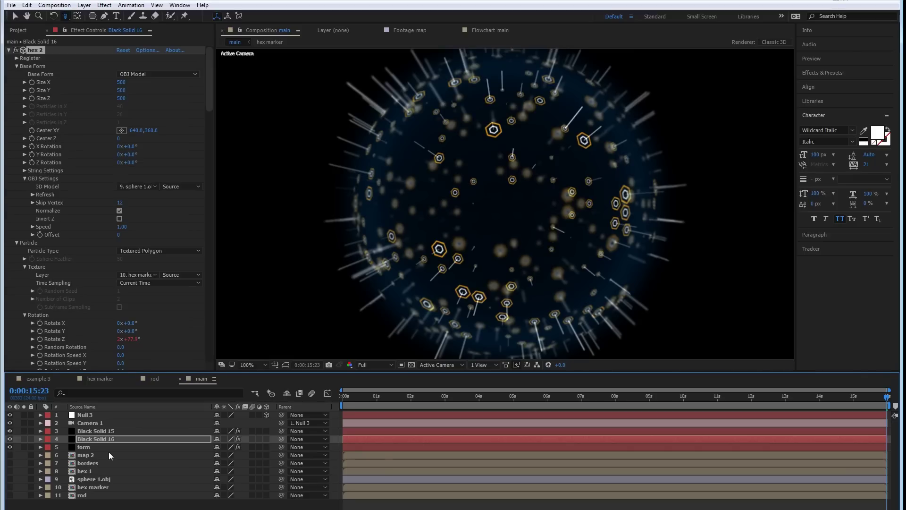
- Change the new marker solid's blending mode so its black background drops out over the globe layers beneath
{"action": "right_click", "coordinate": [132, 437]}
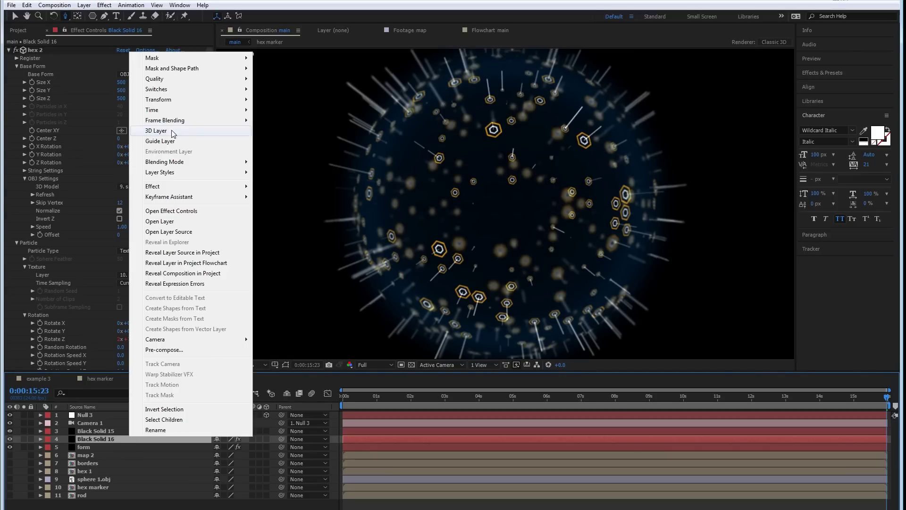
{"action": "mouse_move", "coordinate": [212, 162]}
{"action": "left_click", "coordinate": [292, 257]}
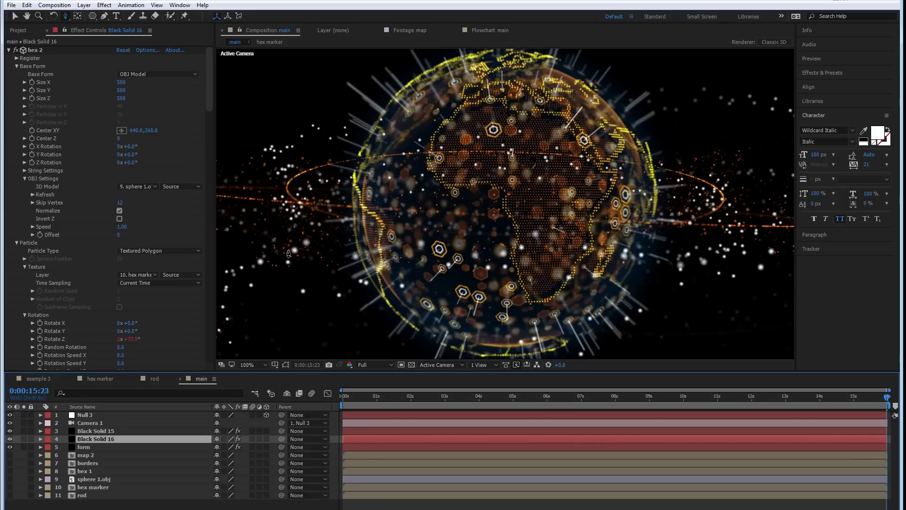
- Apply the Stylize Glow effect to the new solid holding the hexagon markers and rods
{"action": "right_click", "coordinate": [103, 438]}
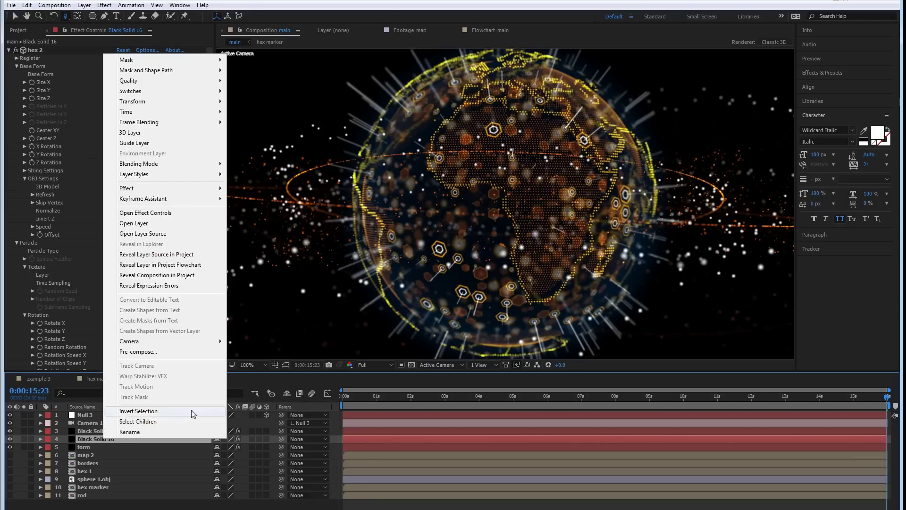
{"action": "mouse_move", "coordinate": [146, 189]}
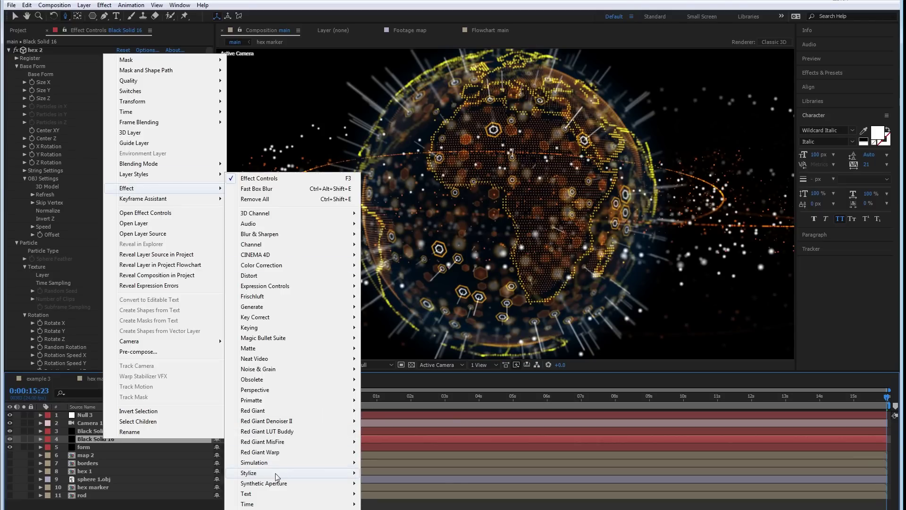
{"action": "mouse_move", "coordinate": [288, 473]}
{"action": "left_click", "coordinate": [378, 390]}
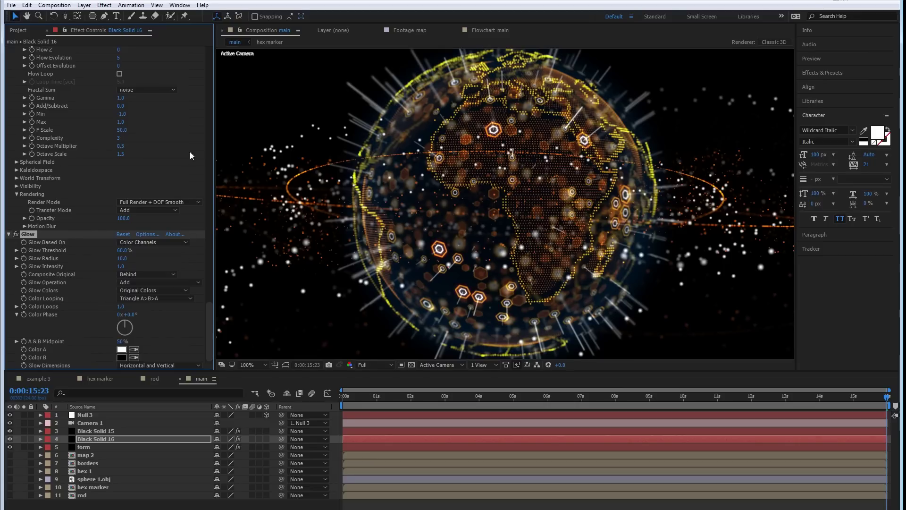
- Collapse the hex 2 and rod effect settings and set the markers' Glow Threshold to 40%
{"action": "scroll", "coordinate": [31, 156], "scroll_direction": "up", "scroll_amount": 15}
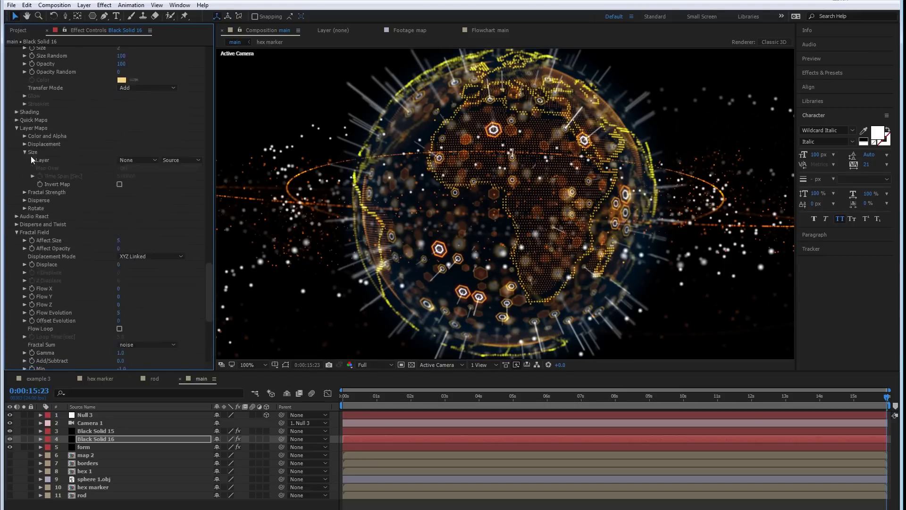
{"action": "scroll", "coordinate": [18, 94], "scroll_direction": "up", "scroll_amount": 1}
{"action": "scroll", "coordinate": [28, 97], "scroll_direction": "down", "scroll_amount": 15}
{"action": "left_click", "coordinate": [121, 83]}
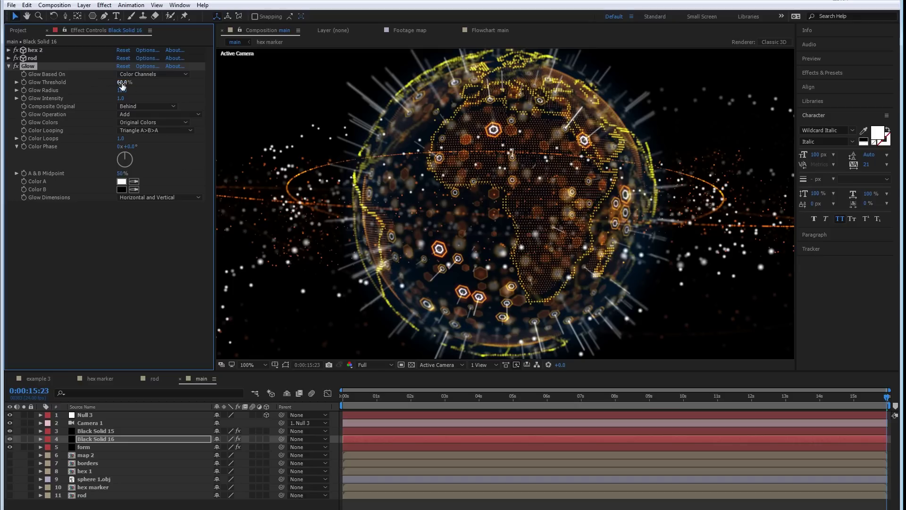
{"action": "type", "text": "40"}
{"action": "key", "text": "Return"}
{"action": "left_click", "coordinate": [122, 90]}
{"action": "left_click", "coordinate": [157, 96]}
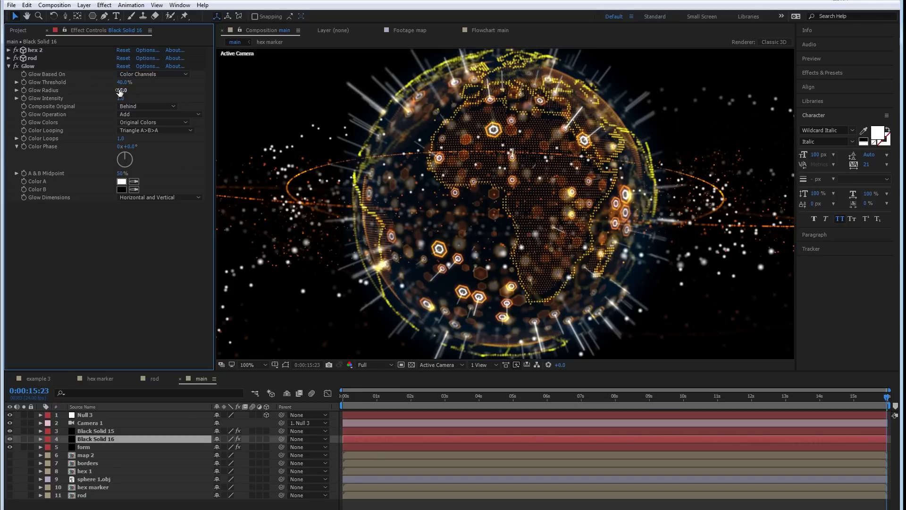
- Duplicate the markers' Glow effect and set the copy's Glow Threshold to 80% and Glow Radius to 50
{"action": "left_click", "coordinate": [27, 66]}
{"action": "key", "text": "ctrl+d"}
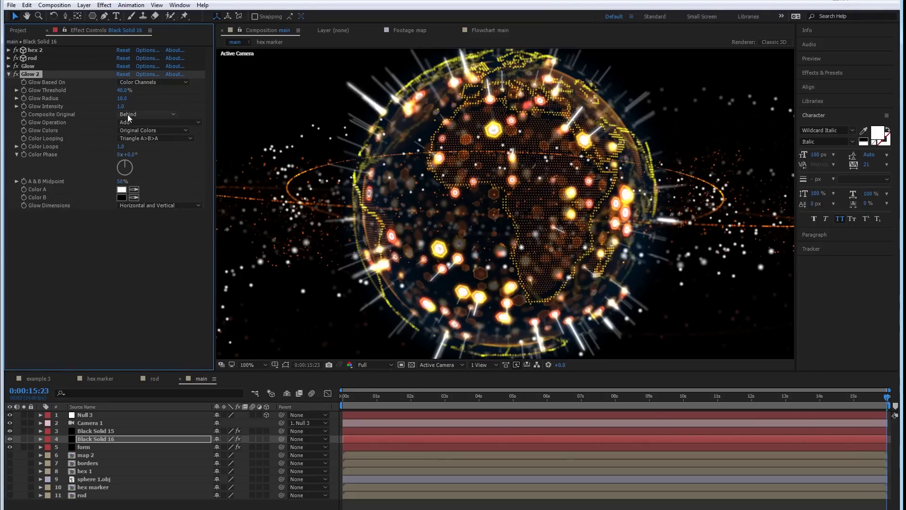
{"action": "left_click", "coordinate": [127, 90]}
{"action": "type", "text": "80"}
{"action": "key", "text": "Return"}
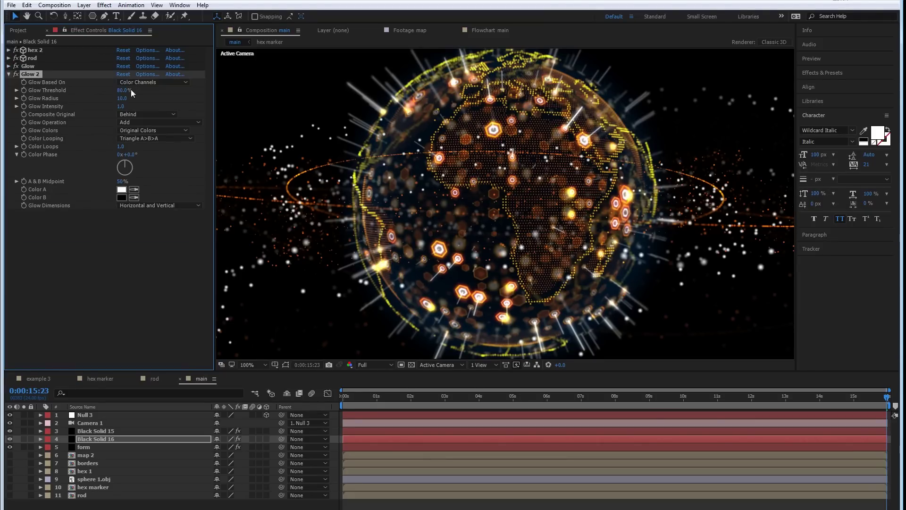
{"action": "left_click", "coordinate": [123, 99]}
{"action": "type", "text": "50"}
{"action": "key", "text": "Return"}
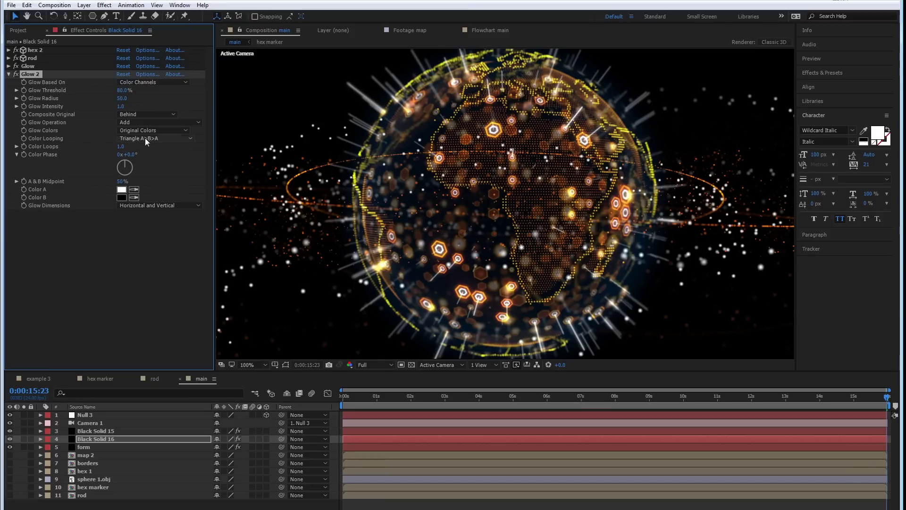
- Compare the hexagon markers with both Glow effects switched off and on
{"action": "left_click", "coordinate": [9, 74]}
{"action": "left_click", "coordinate": [16, 74]}
{"action": "left_click", "coordinate": [16, 66]}
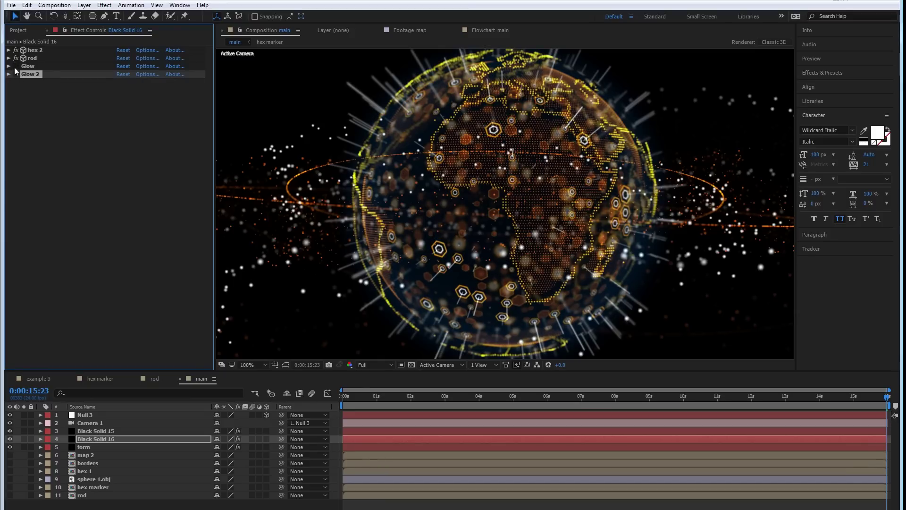
{"action": "left_click", "coordinate": [16, 66]}
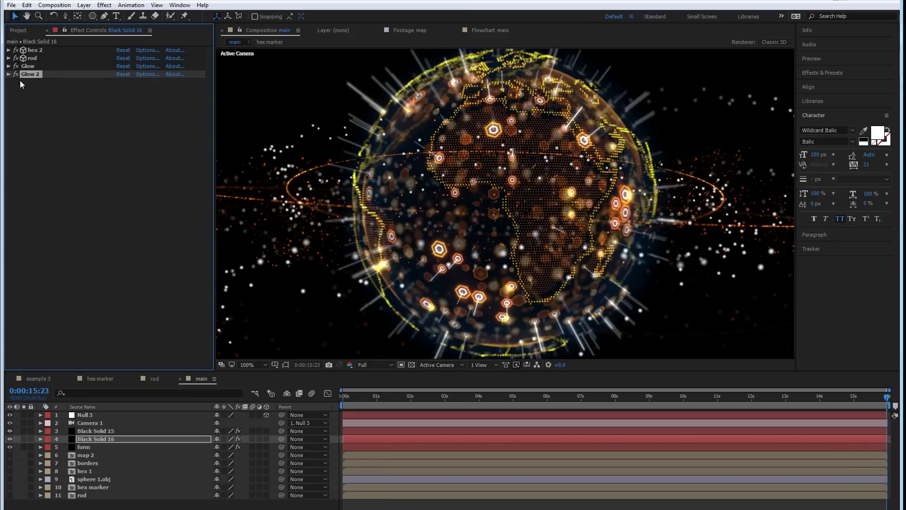
{"action": "left_click", "coordinate": [16, 66]}
{"action": "left_click", "coordinate": [16, 66]}
- In the form layer's main effect, set the particle Size to 0.75 and Size Random to 40
{"action": "left_click", "coordinate": [104, 447]}
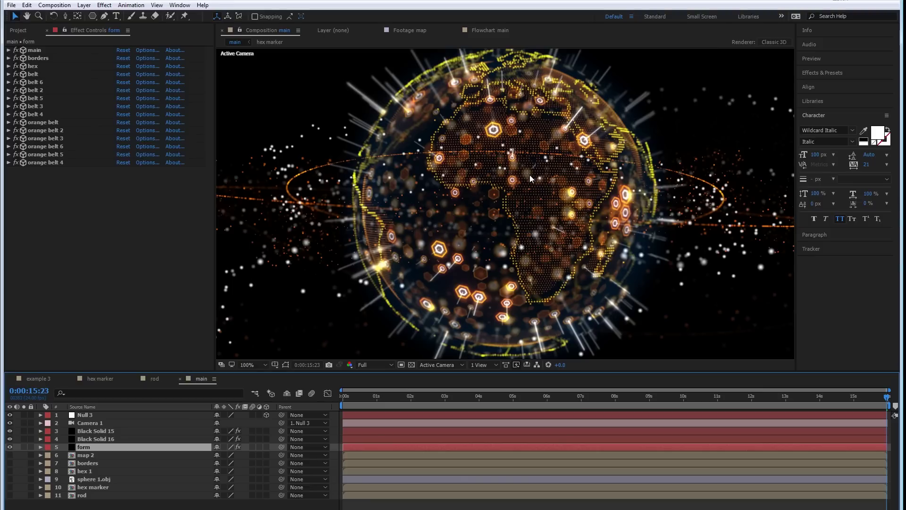
{"action": "left_click", "coordinate": [34, 50]}
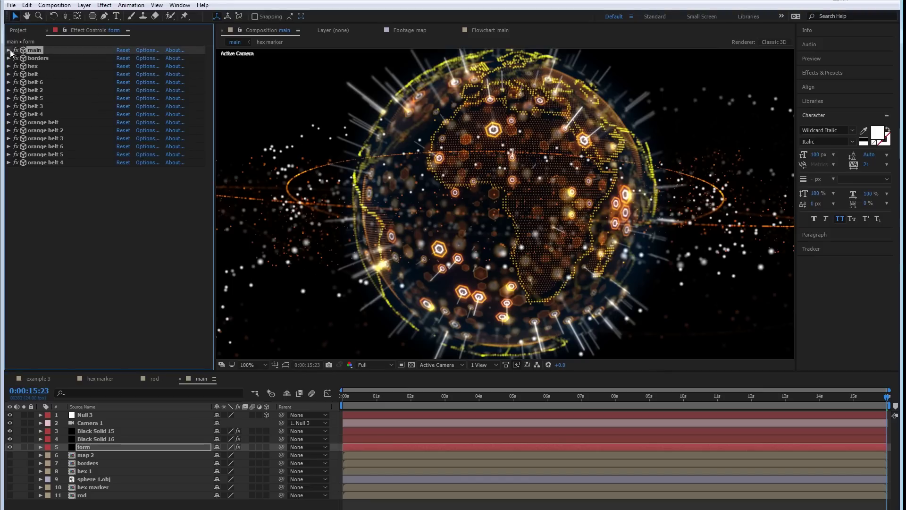
{"action": "left_click", "coordinate": [9, 50]}
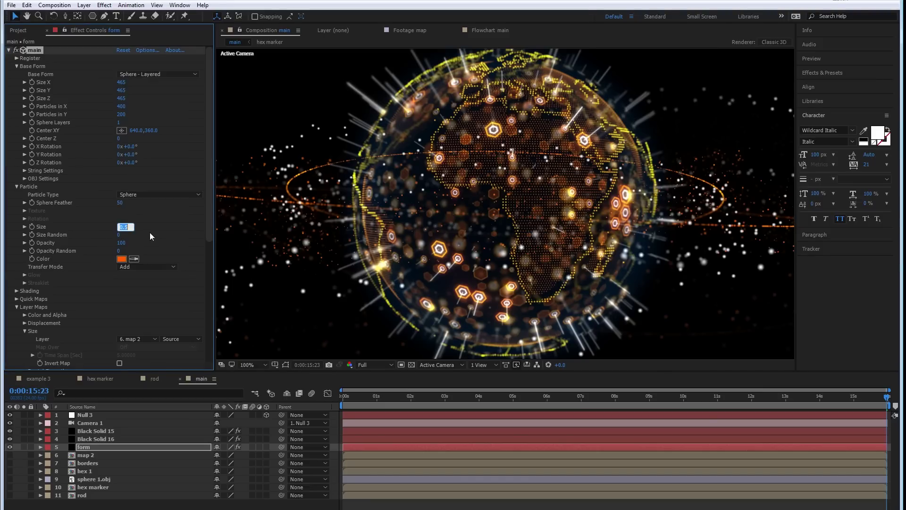
{"action": "key", "text": "Return"}
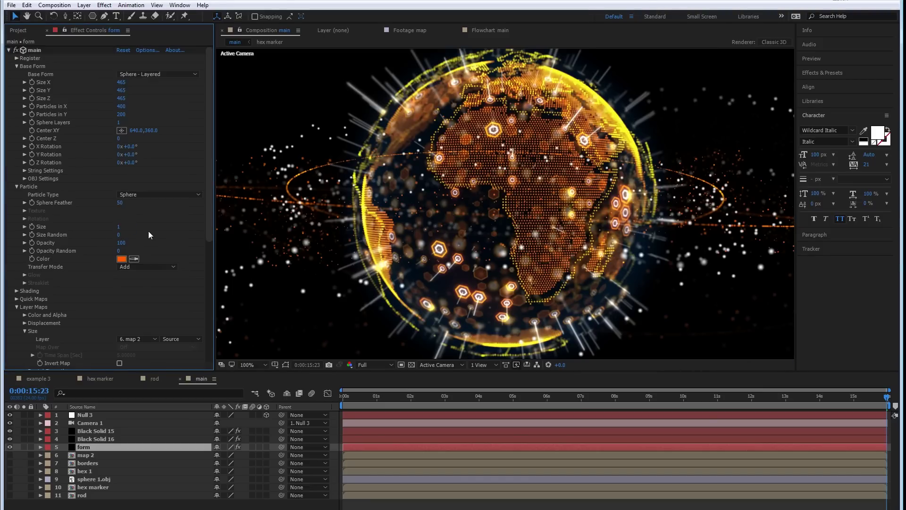
{"action": "left_click_drag", "start_coordinate": [118, 235], "coordinate": [448, 263]}
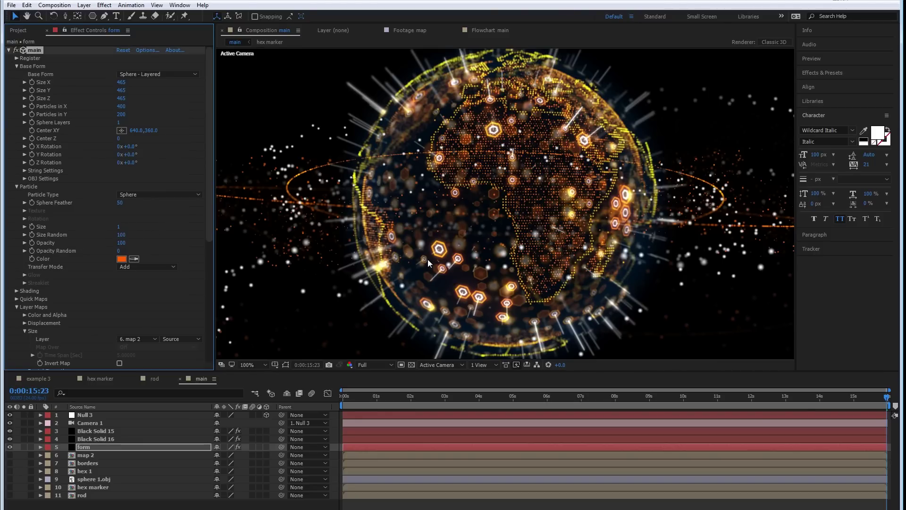
{"action": "key", "text": "Return"}
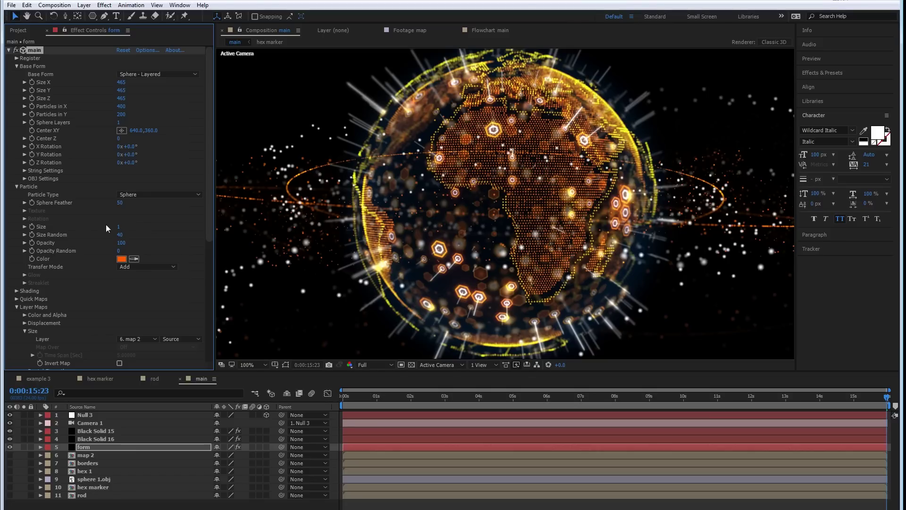
{"action": "left_click", "coordinate": [119, 227]}
{"action": "type", "text": "0.75"}
{"action": "key", "text": "Return"}
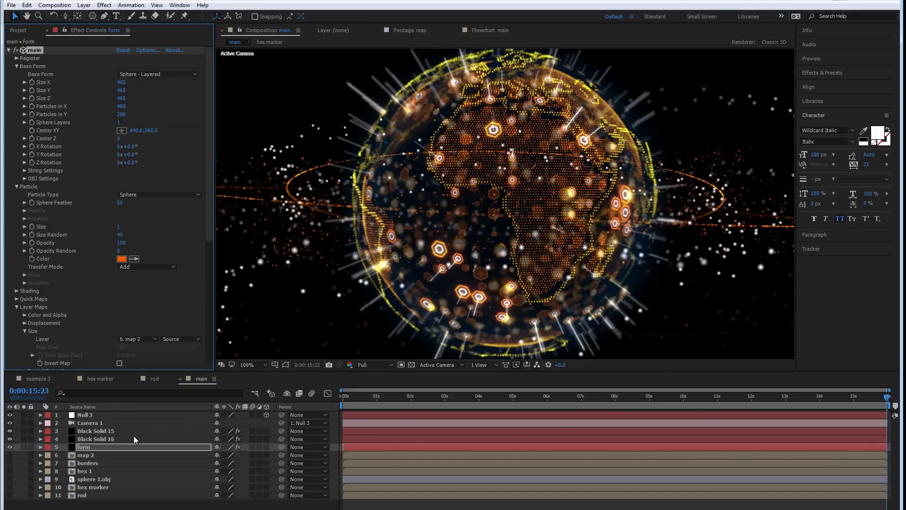
{"action": "left_click", "coordinate": [9, 50]}
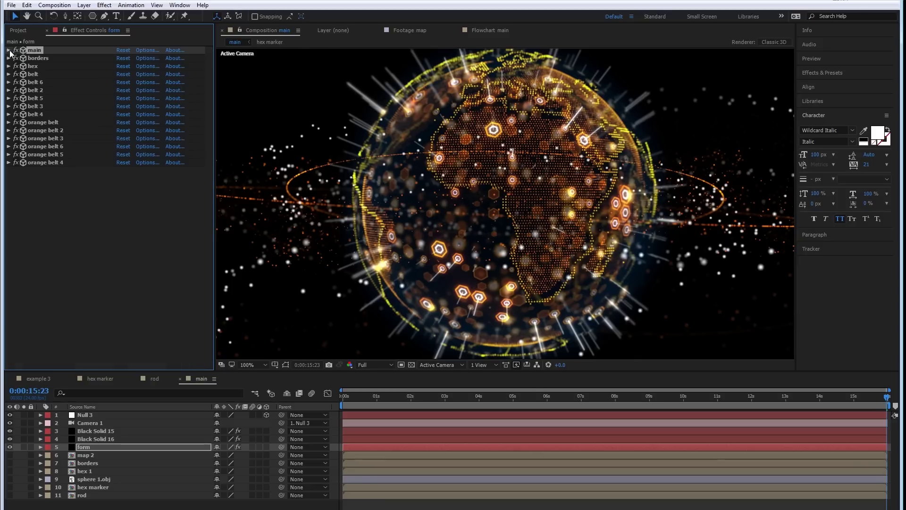
- Cut the borders effect from the form layer and paste it onto a new black solid directly above that layer
{"action": "left_click", "coordinate": [37, 58]}
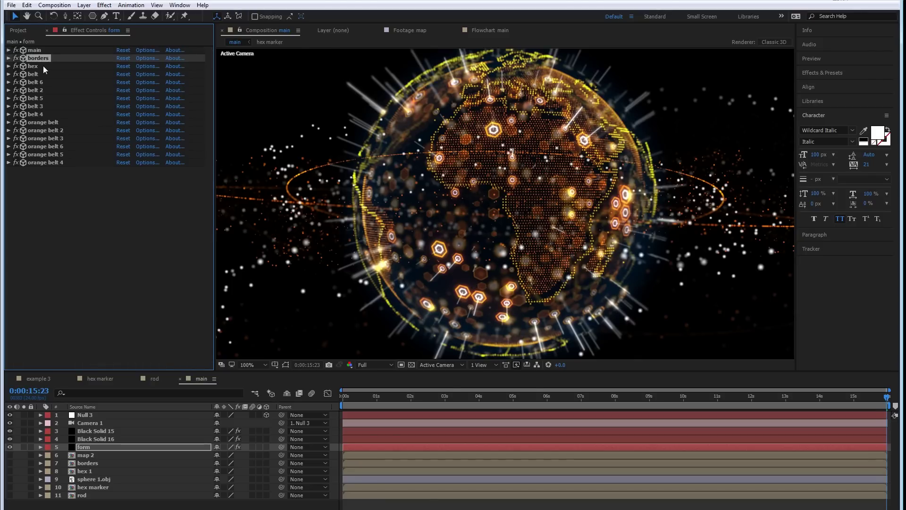
{"action": "key", "text": "Delete"}
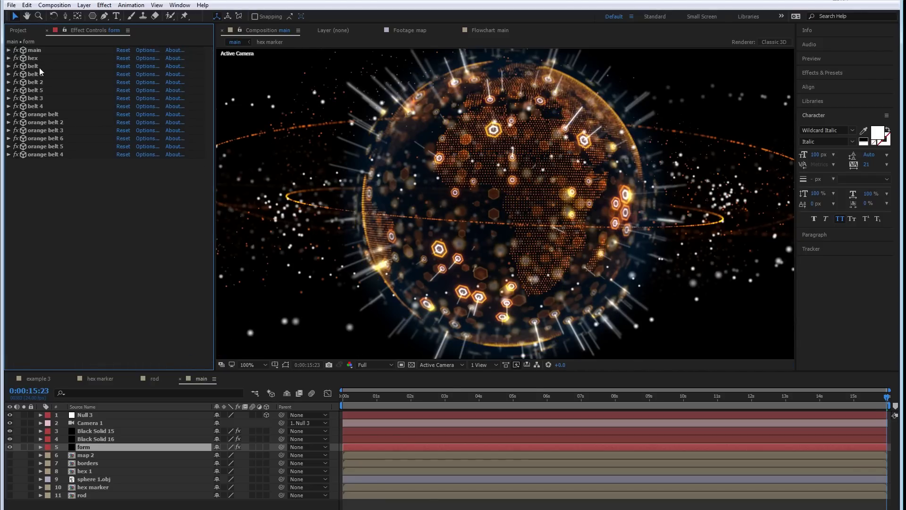
{"action": "right_click", "coordinate": [147, 504]}
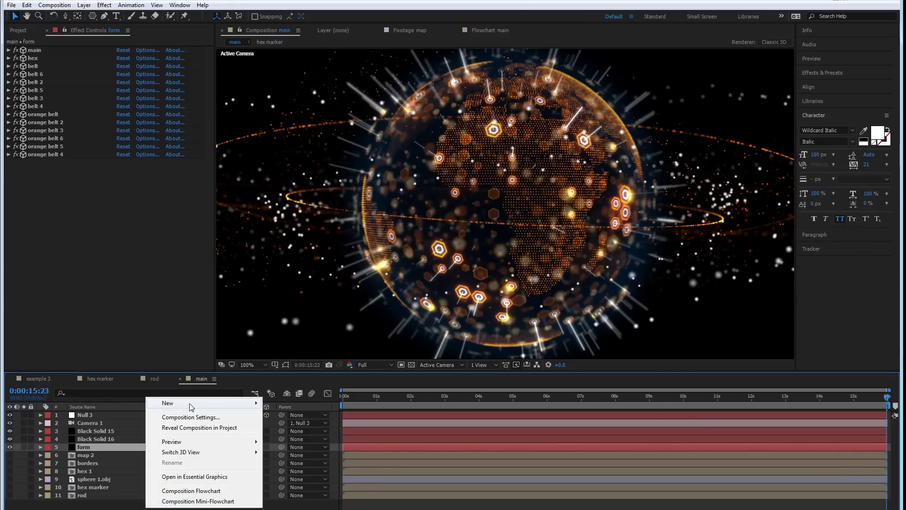
{"action": "mouse_move", "coordinate": [212, 402]}
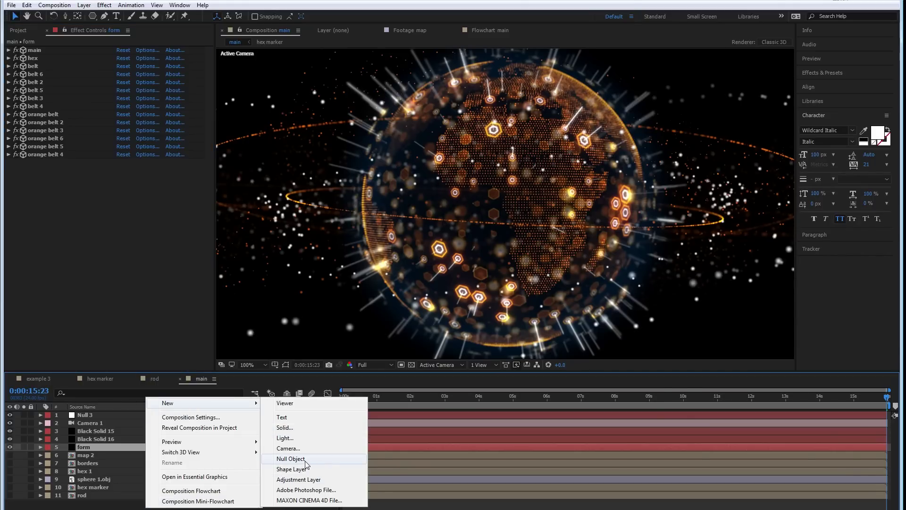
{"action": "left_click", "coordinate": [302, 429]}
{"action": "left_click", "coordinate": [356, 364]}
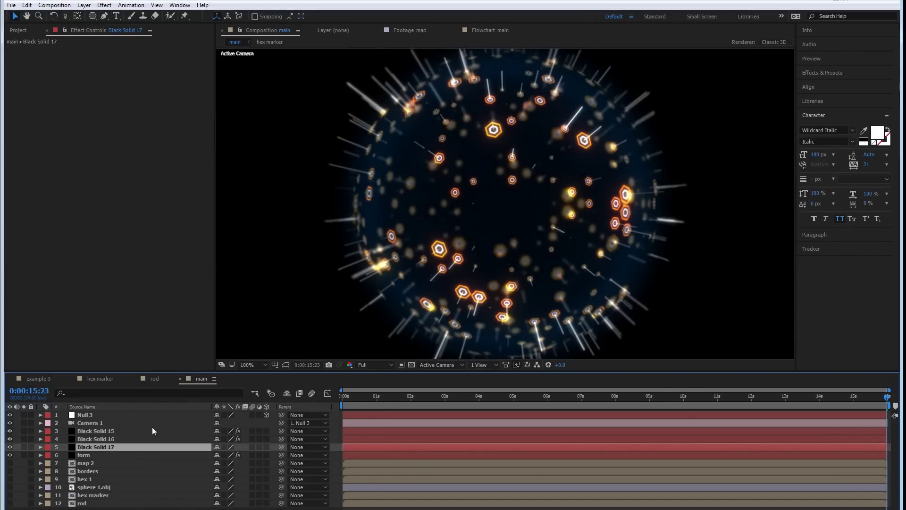
{"action": "key", "text": "ctrl+v"}
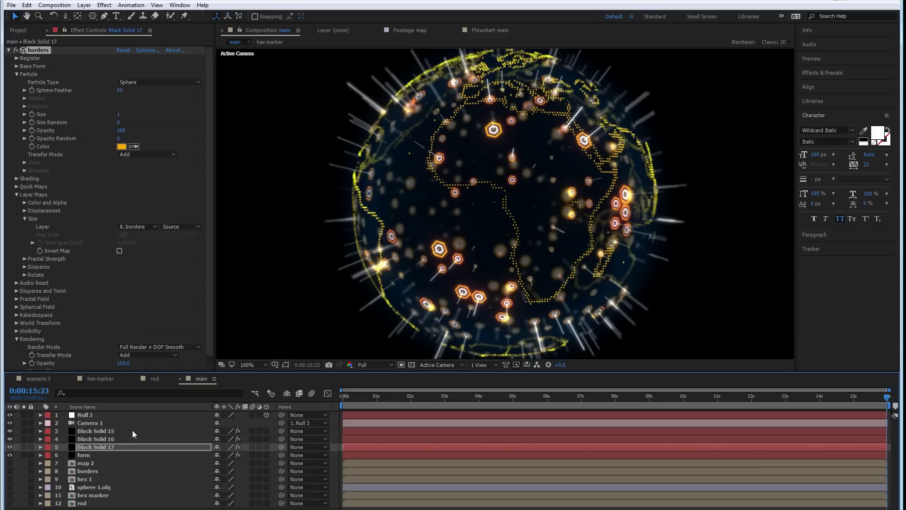
- Set the borders solid's blending mode to Screen
{"action": "right_click", "coordinate": [81, 447]}
{"action": "mouse_move", "coordinate": [142, 174]}
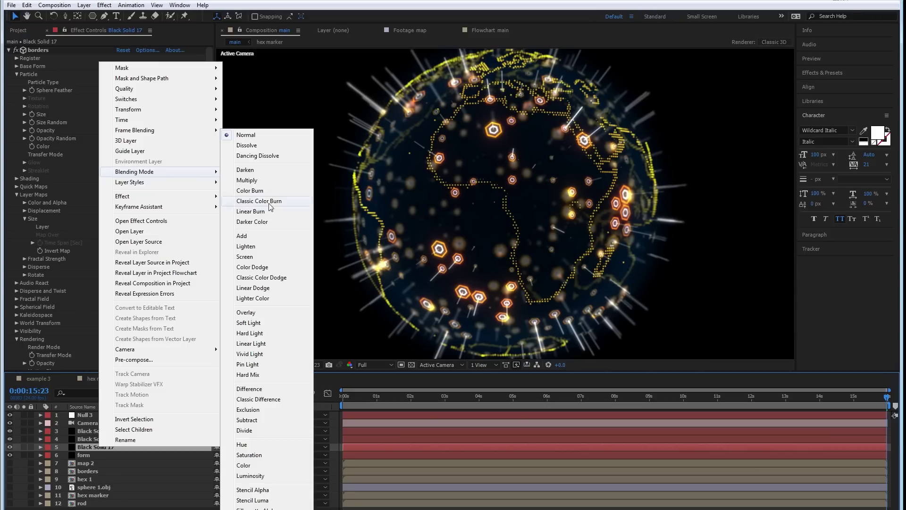
{"action": "left_click", "coordinate": [259, 257]}
- Apply the Stylize Glow effect to the borders solid and set its Glow Threshold to 40%
{"action": "right_click", "coordinate": [122, 447]}
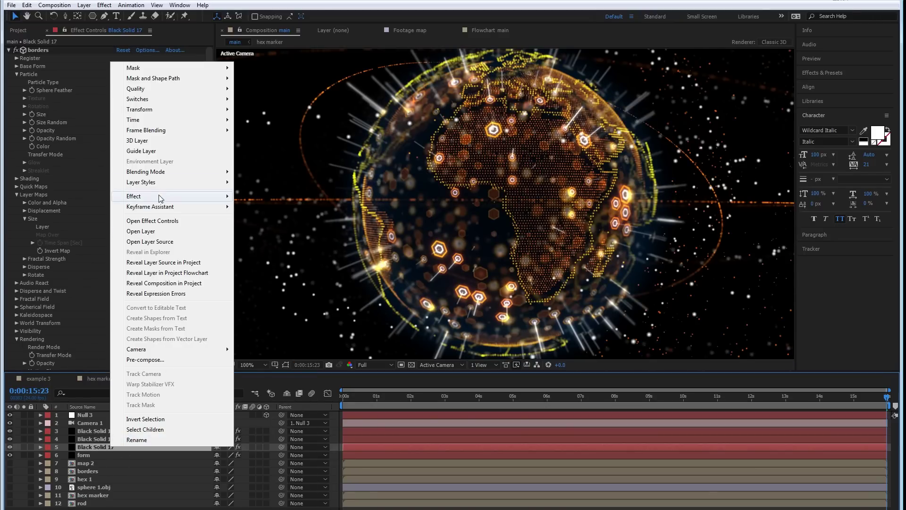
{"action": "mouse_move", "coordinate": [160, 195]}
{"action": "mouse_move", "coordinate": [264, 473]}
{"action": "left_click", "coordinate": [406, 388]}
{"action": "left_click", "coordinate": [122, 250]}
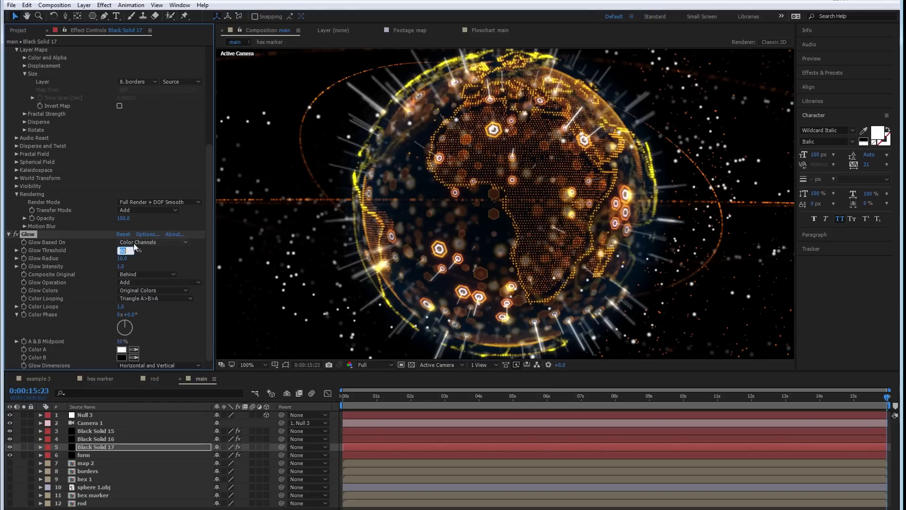
{"action": "left_click", "coordinate": [8, 234]}
- Duplicate the borders' Glow effect and set the copy's Glow Radius to 50
{"action": "key", "text": "ctrl+d"}
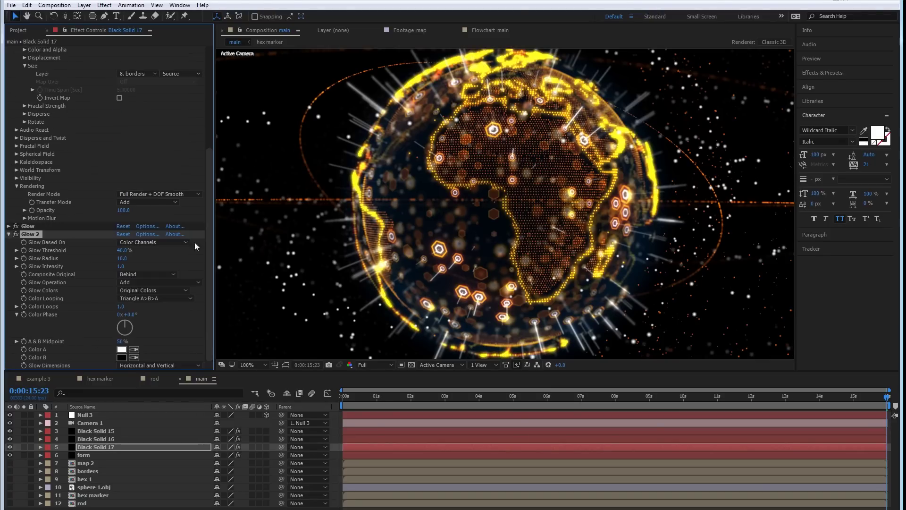
{"action": "left_click", "coordinate": [122, 250]}
{"action": "type", "text": "50"}
{"action": "key", "text": "Return"}
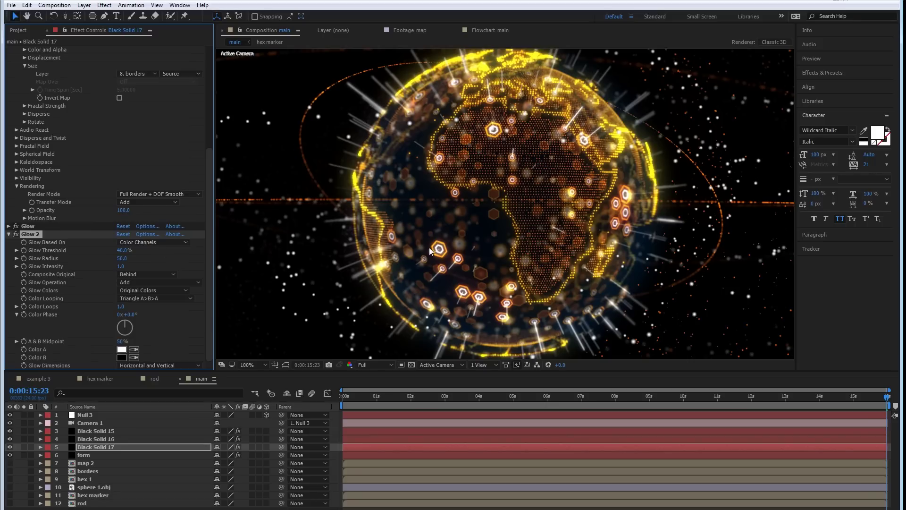
- Check the glowing borders and markers at several times along the animation, ending at the last frame
{"action": "left_click", "coordinate": [478, 397]}
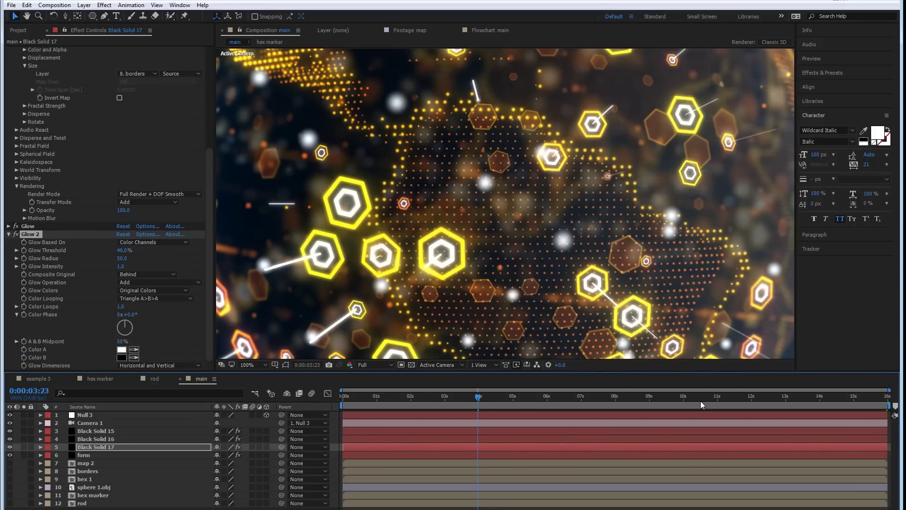
{"action": "left_click", "coordinate": [701, 404]}
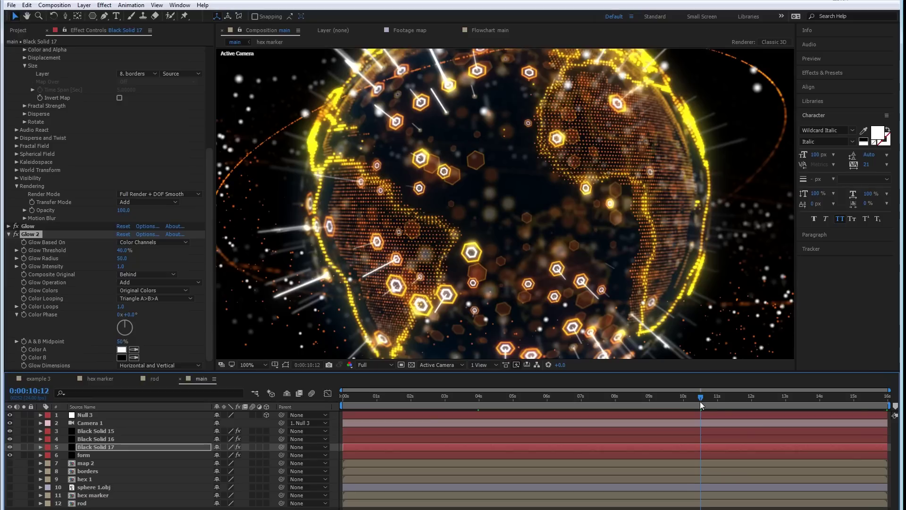
{"action": "left_click_drag", "start_coordinate": [701, 404], "coordinate": [787, 399]}
{"action": "left_click", "coordinate": [885, 397]}
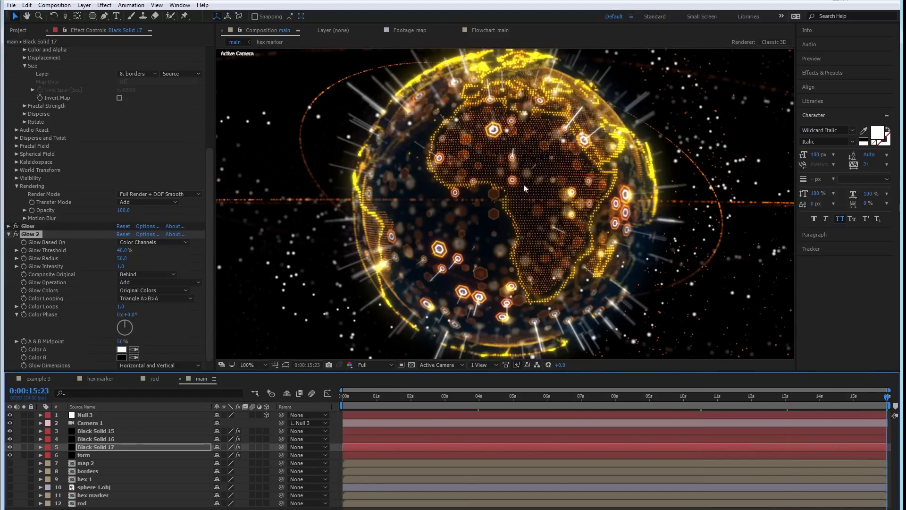
- Enlarge the timeline area and add a new adjustment layer at the top of the layer stack
{"action": "left_click", "coordinate": [50, 377]}
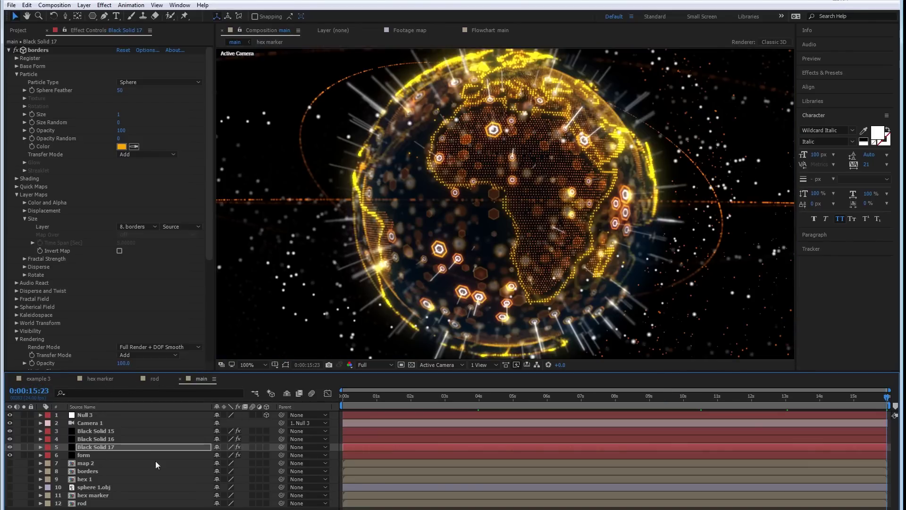
{"action": "right_click", "coordinate": [128, 382]}
{"action": "mouse_move", "coordinate": [204, 385]}
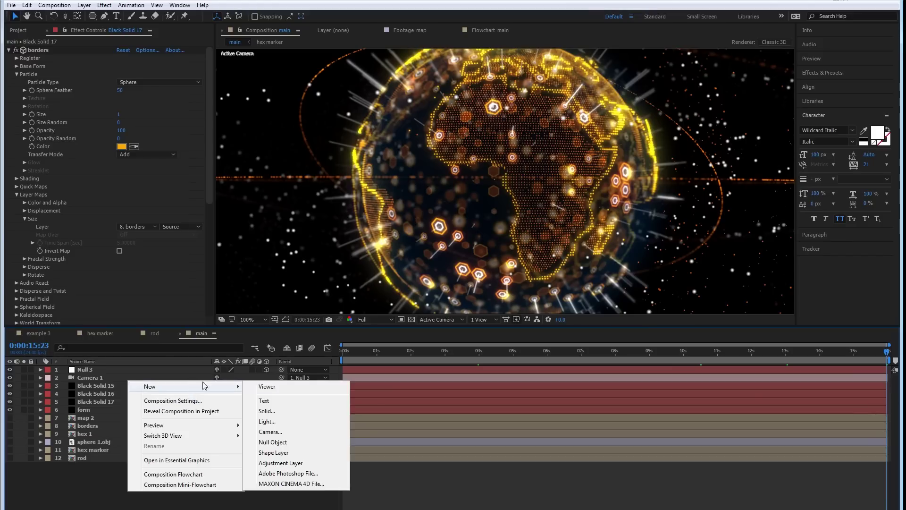
{"action": "left_click", "coordinate": [280, 462]}
- Apply the Color Correction Curves effect to the new adjustment layer and enlarge the composition view
{"action": "right_click", "coordinate": [99, 369]}
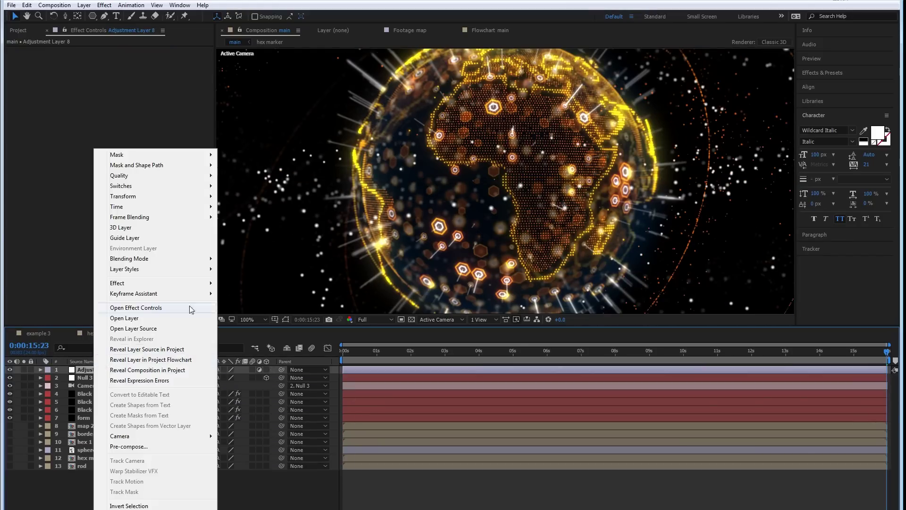
{"action": "mouse_move", "coordinate": [132, 285]}
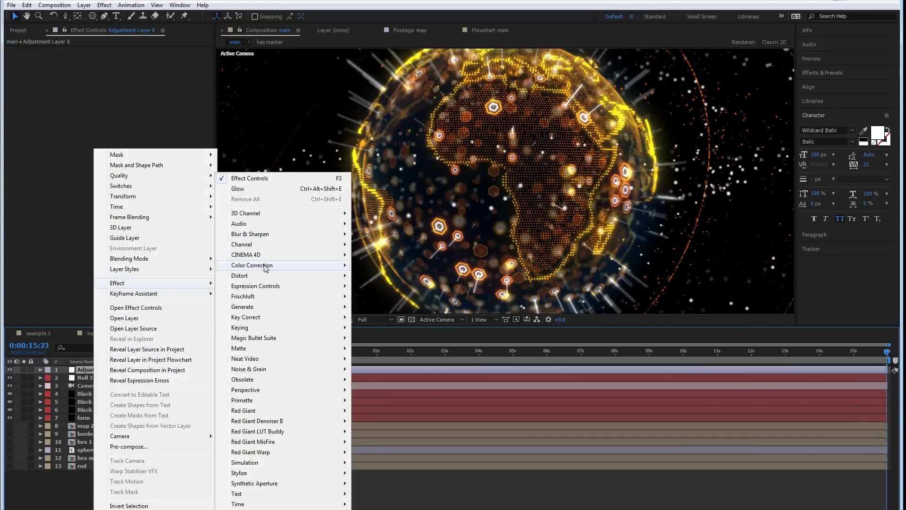
{"action": "mouse_move", "coordinate": [267, 267]}
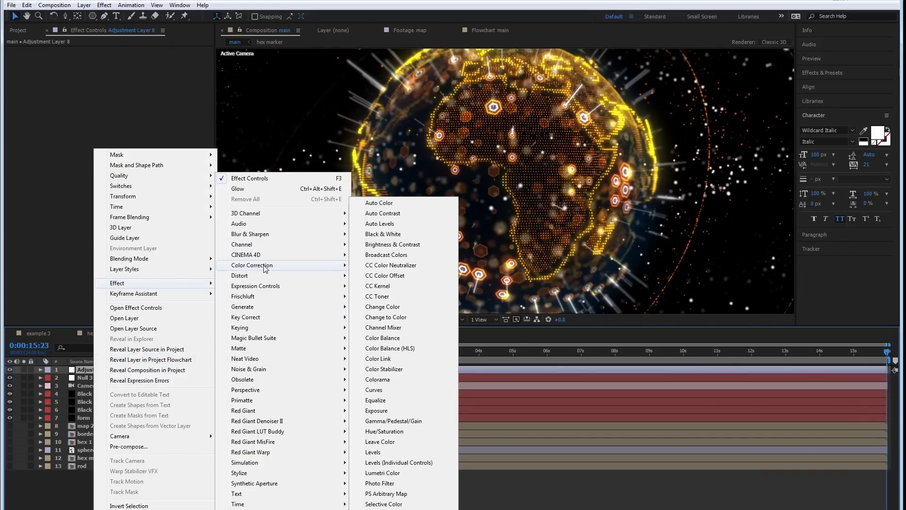
{"action": "left_click", "coordinate": [396, 392]}
{"action": "left_click_drag", "start_coordinate": [444, 332], "coordinate": [436, 419]}
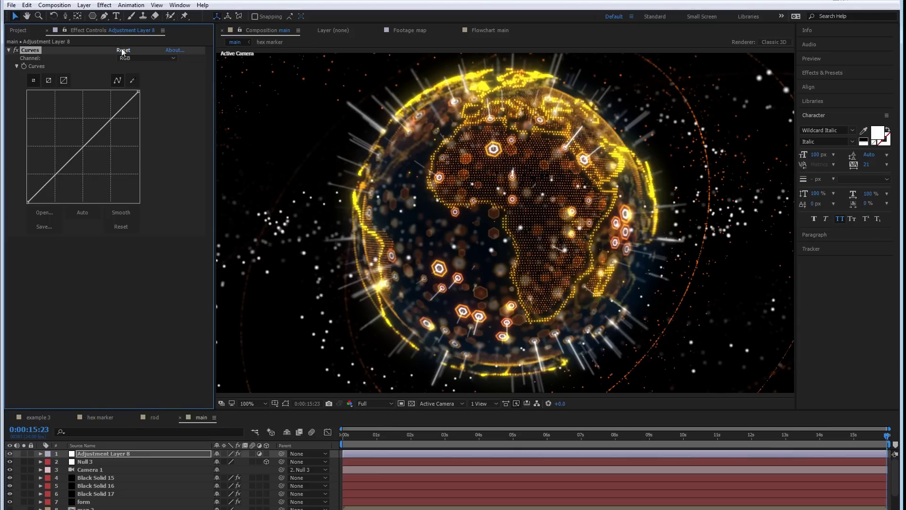
- Slightly raise the black point of the adjustment layer's Curves in the Blue channel and in the Green channel
{"action": "left_click", "coordinate": [156, 58]}
{"action": "left_click", "coordinate": [150, 97]}
{"action": "left_click_drag", "start_coordinate": [29, 203], "coordinate": [27, 197]}
{"action": "left_click", "coordinate": [144, 58]}
{"action": "left_click", "coordinate": [152, 90]}
{"action": "left_click_drag", "start_coordinate": [28, 202], "coordinate": [27, 201]}
- Add a new black 1280 x 720 px solid with the default settings and send it to the bottom of the layer stack
{"action": "left_click_drag", "start_coordinate": [373, 411], "coordinate": [376, 354]}
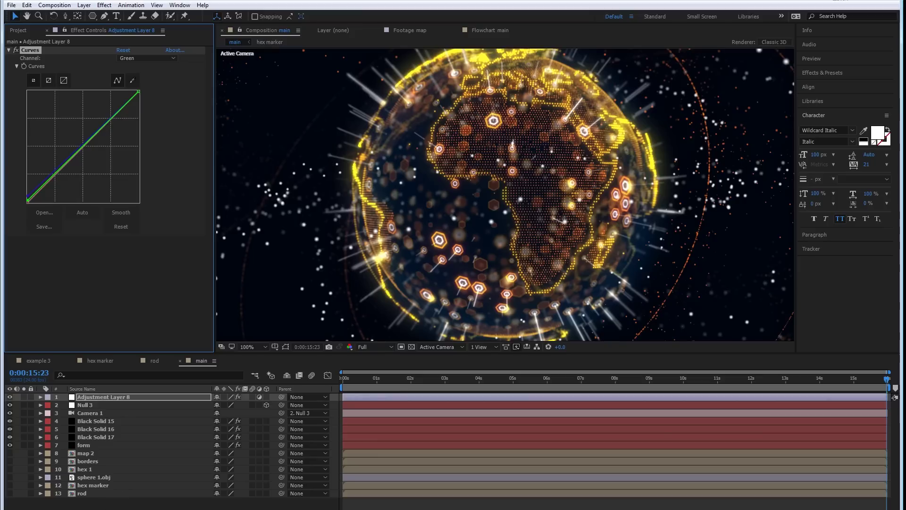
{"action": "right_click", "coordinate": [104, 502]}
{"action": "mouse_move", "coordinate": [141, 404]}
{"action": "left_click", "coordinate": [255, 435]}
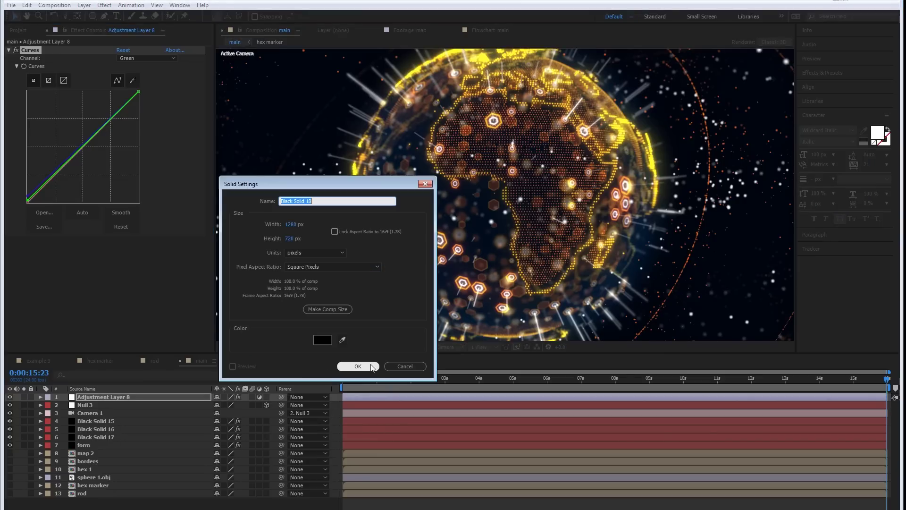
{"action": "left_click", "coordinate": [371, 367]}
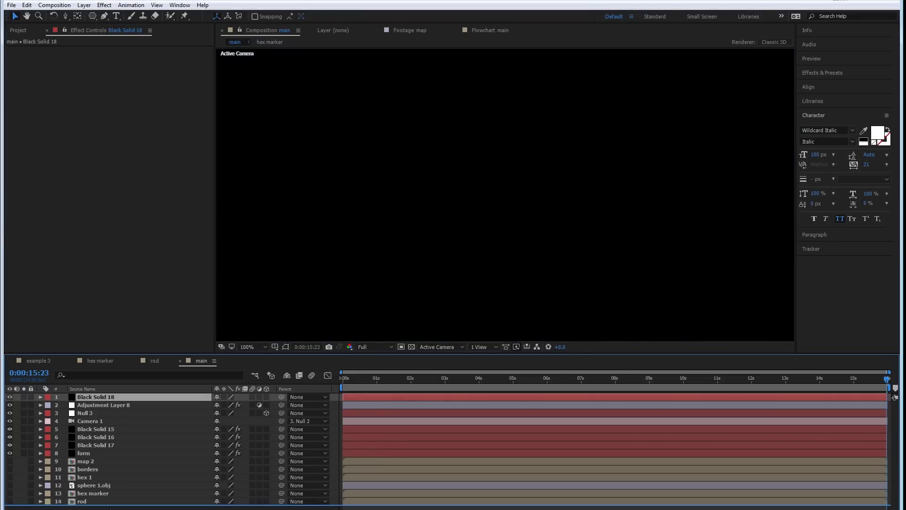
{"action": "key", "text": "ctrl+shift+bracketleft"}
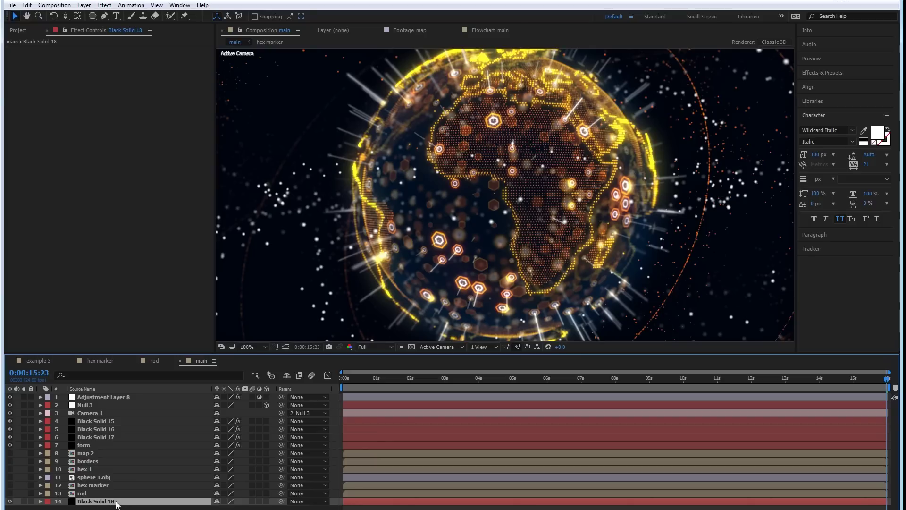
- Examine the color-corrected globe in full frame and preview the animation from the start, at 0:00:09:15 and at the last frame
{"action": "key", "text": "comma"}
{"action": "key", "text": "comma"}
{"action": "key", "text": "comma"}
{"action": "key", "text": "period"}
{"action": "key", "text": "period"}
{"action": "key", "text": "period"}
{"action": "left_click_drag", "start_coordinate": [473, 353], "coordinate": [474, 396]}
{"action": "key", "text": "Home"}
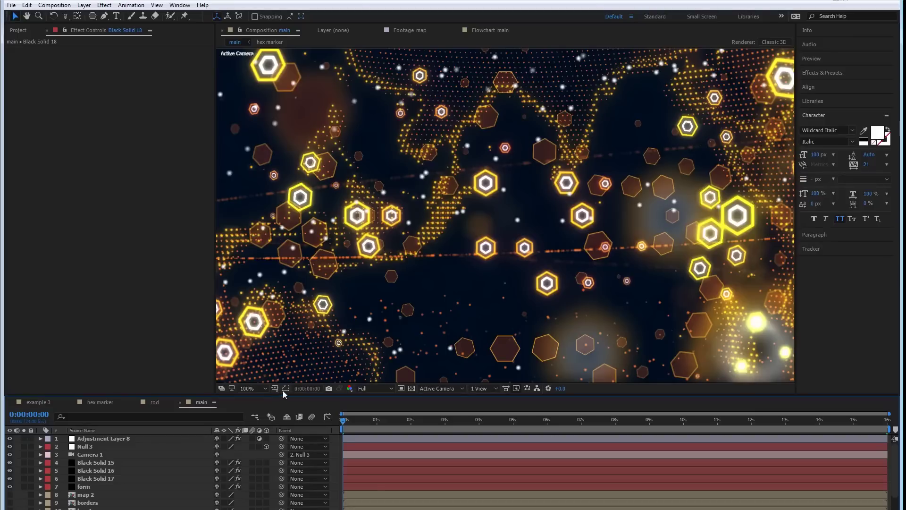
{"action": "key", "text": "space"}
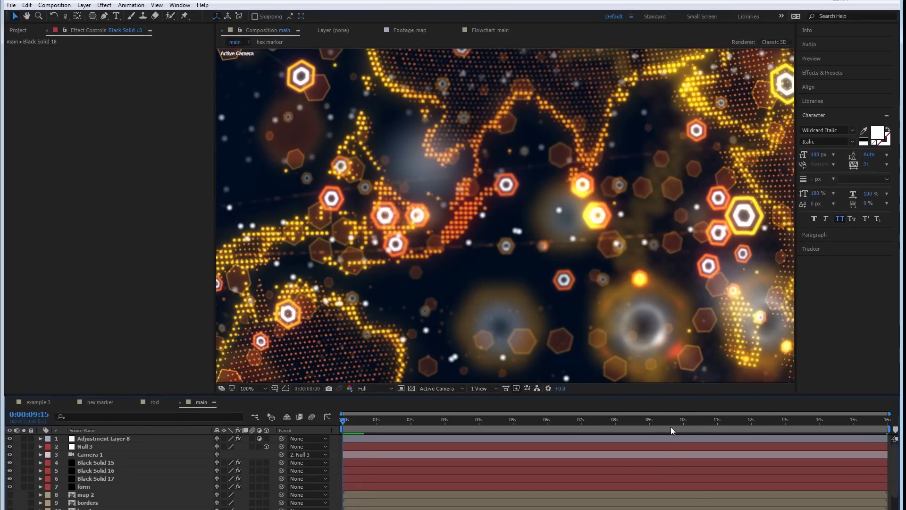
{"action": "left_click", "coordinate": [670, 427]}
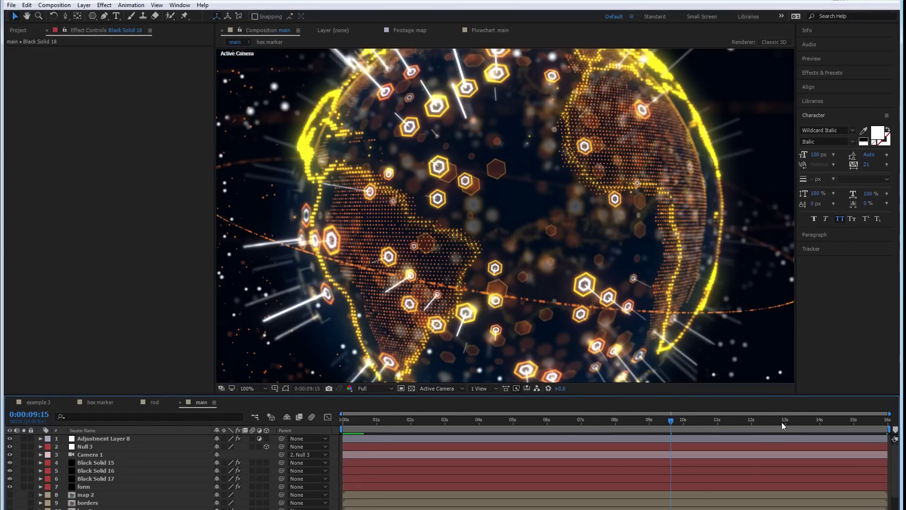
{"action": "left_click_drag", "start_coordinate": [782, 425], "coordinate": [888, 421]}
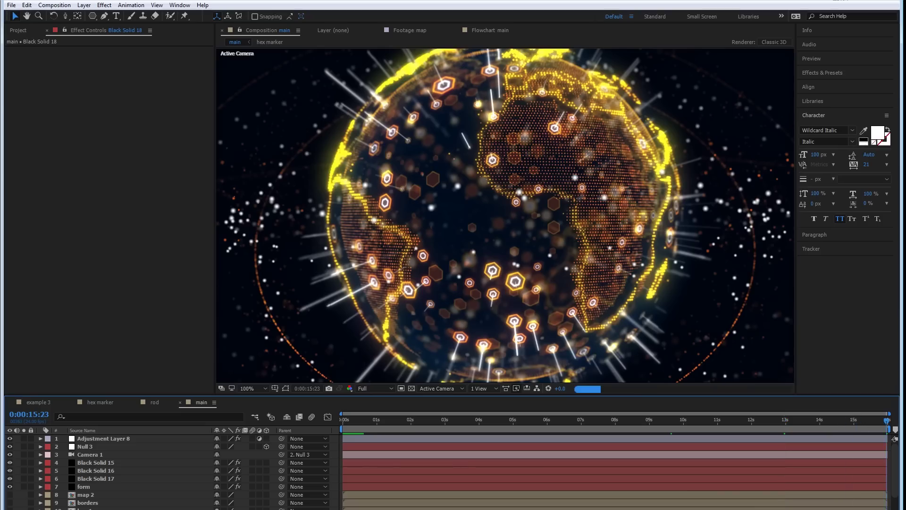